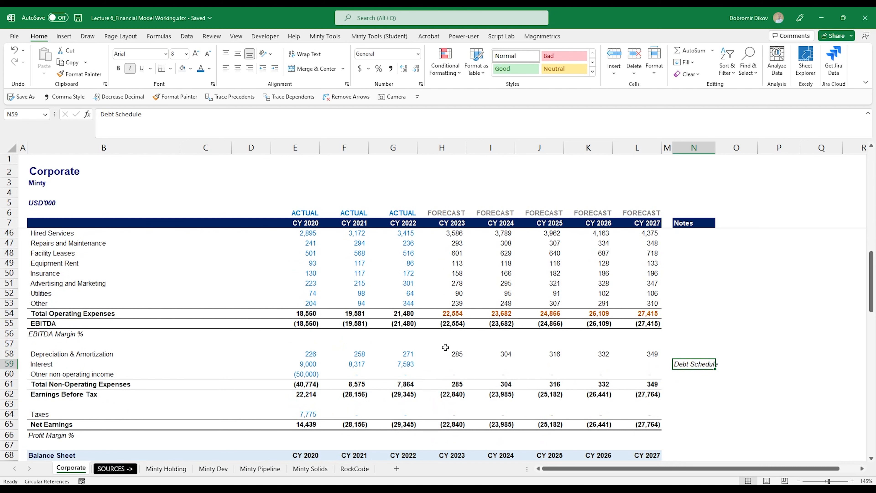
Step: Insert three blank rows (33–35) above the Income Statement
{"action": "scroll", "coordinate": [484, 362], "scroll_direction": "up", "scroll_amount": 9}
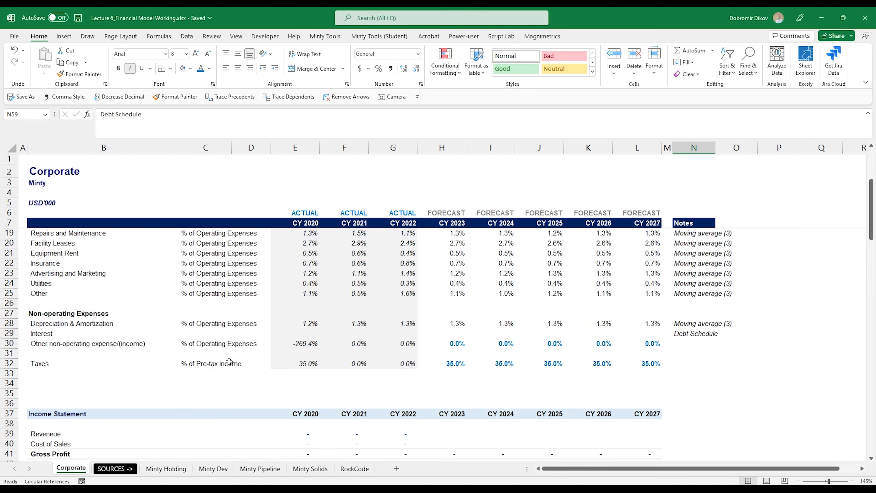
{"action": "left_click", "coordinate": [9, 383]}
{"action": "left_click_drag", "start_coordinate": [9, 373], "coordinate": [8, 394]}
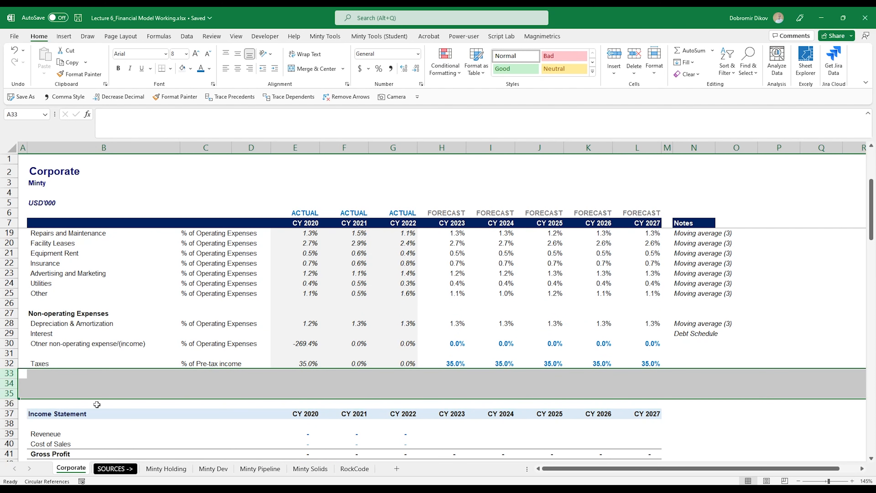
{"action": "key", "text": "ctrl+shift+plus"}
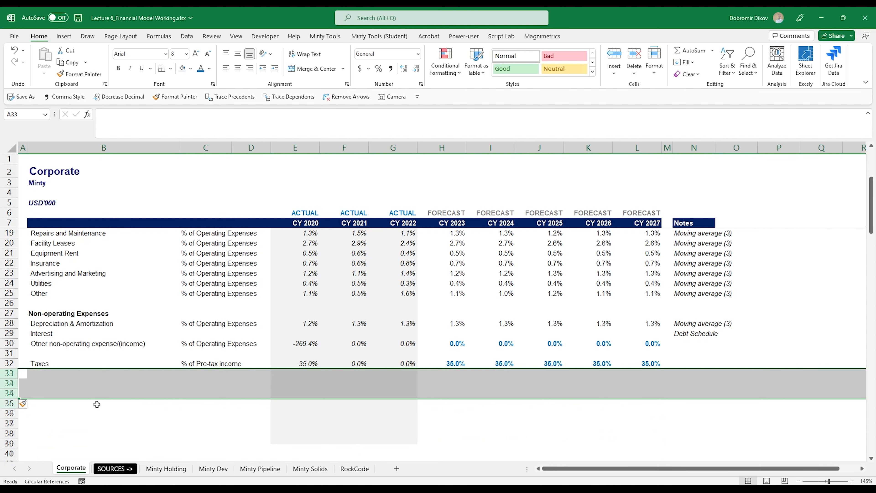
Step: Remove the grey shading from E33:G50 with No Fill
{"action": "left_click", "coordinate": [306, 375]}
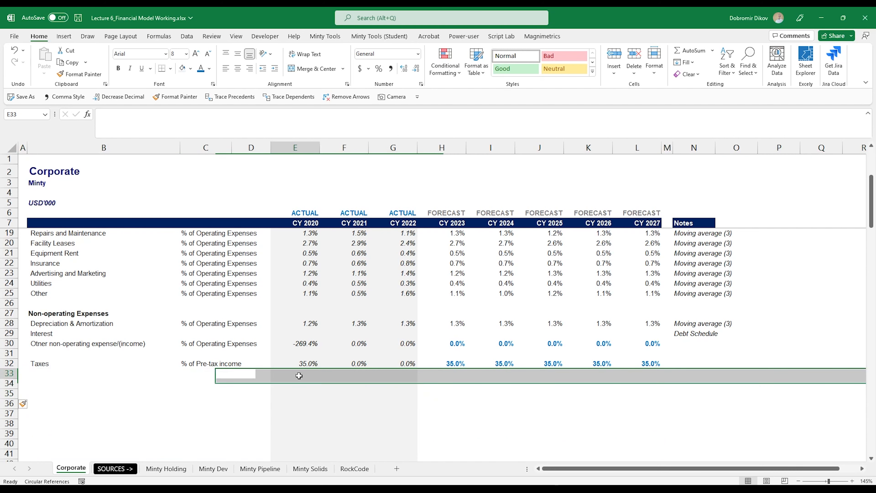
{"action": "scroll", "coordinate": [457, 448], "scroll_direction": "down", "scroll_amount": 6}
{"action": "left_click", "coordinate": [402, 365], "text": "shift"}
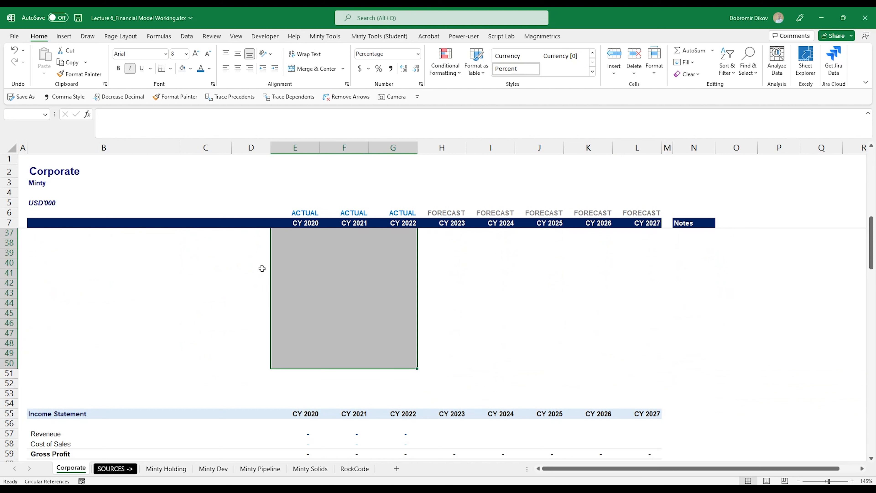
{"action": "left_click", "coordinate": [191, 69]}
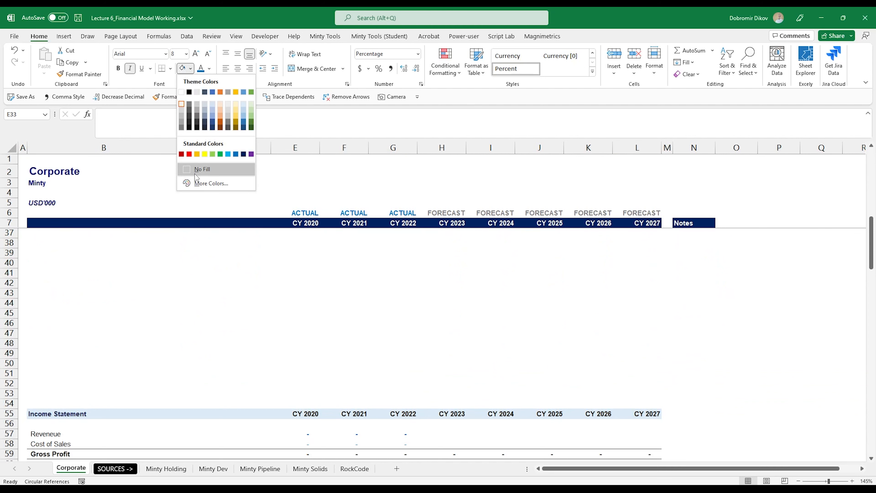
{"action": "left_click", "coordinate": [192, 169]}
{"action": "scroll", "coordinate": [110, 380], "scroll_direction": "up", "scroll_amount": 4}
{"action": "left_click", "coordinate": [53, 324]}
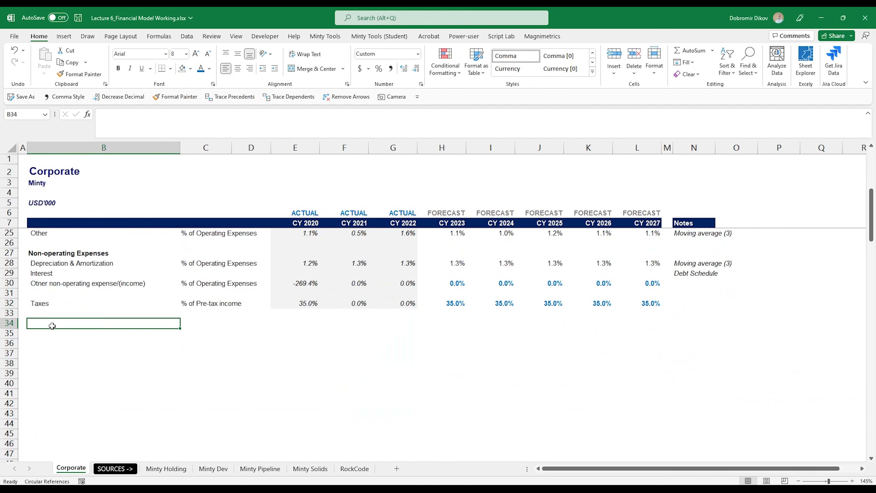
Step: Enter 'Debt Schedule' in B34 and give it row 11's gold header formatting
{"action": "type", "text": "Debt Schedule"}
{"action": "key", "text": "Return"}
{"action": "key", "text": "Up"}
{"action": "scroll", "coordinate": [231, 249], "scroll_direction": "up", "scroll_amount": 6}
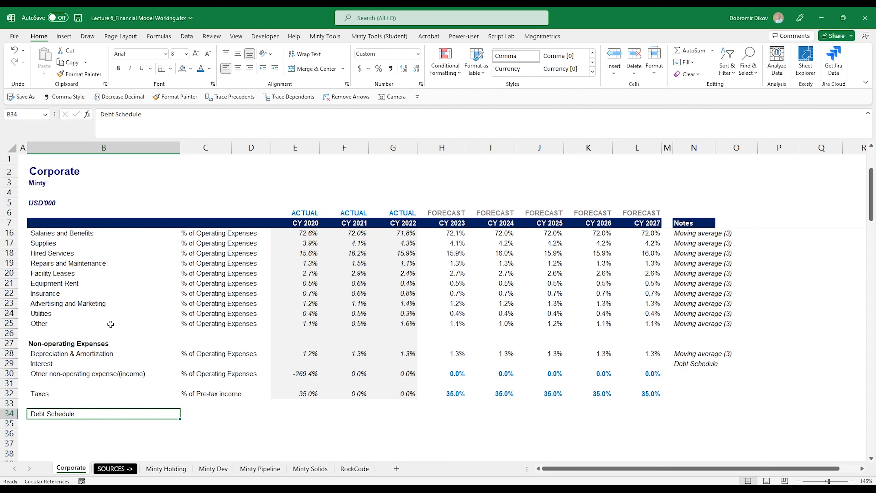
{"action": "left_click_drag", "start_coordinate": [52, 266], "coordinate": [626, 263]}
{"action": "left_click", "coordinate": [86, 74]}
{"action": "scroll", "coordinate": [69, 363], "scroll_direction": "down", "scroll_amount": 5}
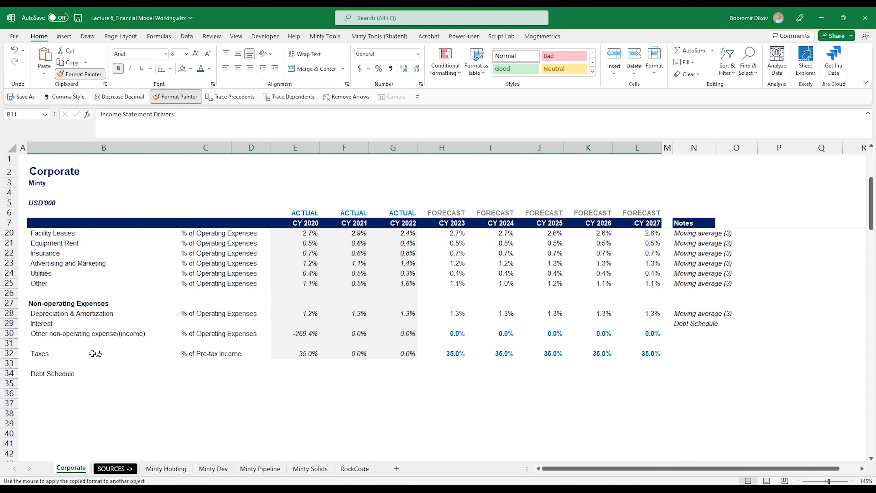
{"action": "left_click", "coordinate": [66, 344]}
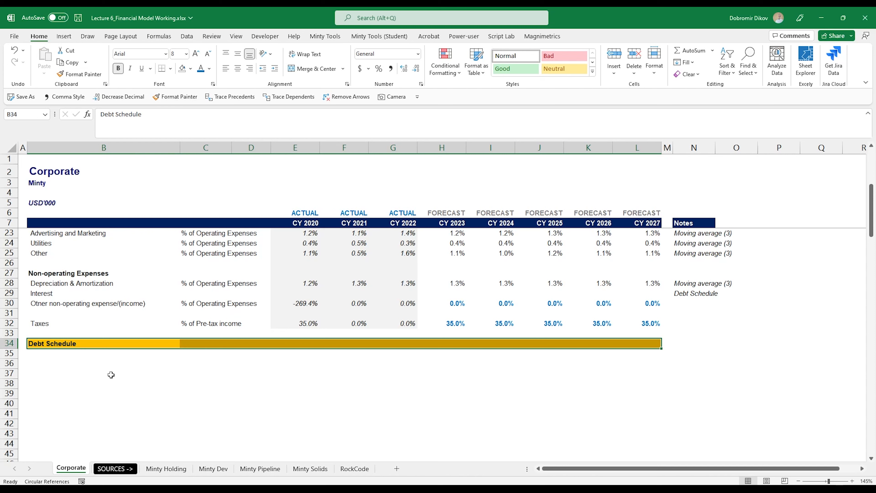
{"action": "left_click", "coordinate": [52, 363]}
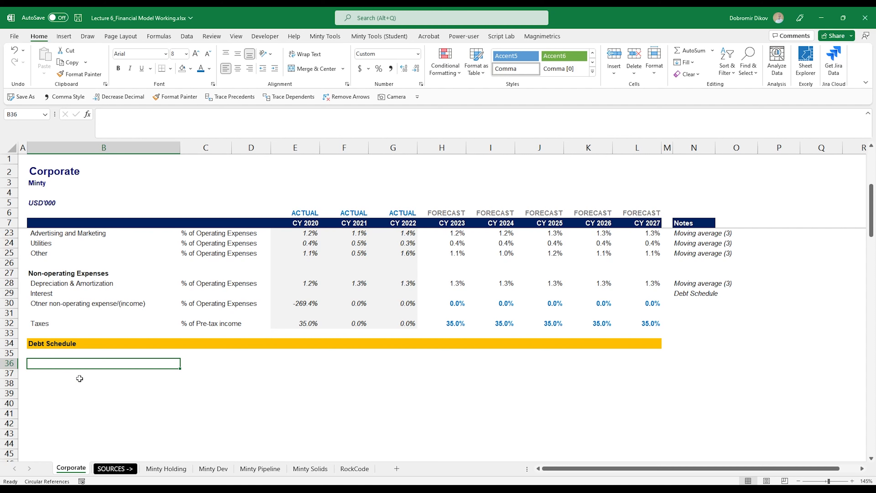
{"action": "scroll", "coordinate": [80, 378], "scroll_direction": "down", "scroll_amount": 1}
{"action": "scroll", "coordinate": [79, 378], "scroll_direction": "down", "scroll_amount": 2}
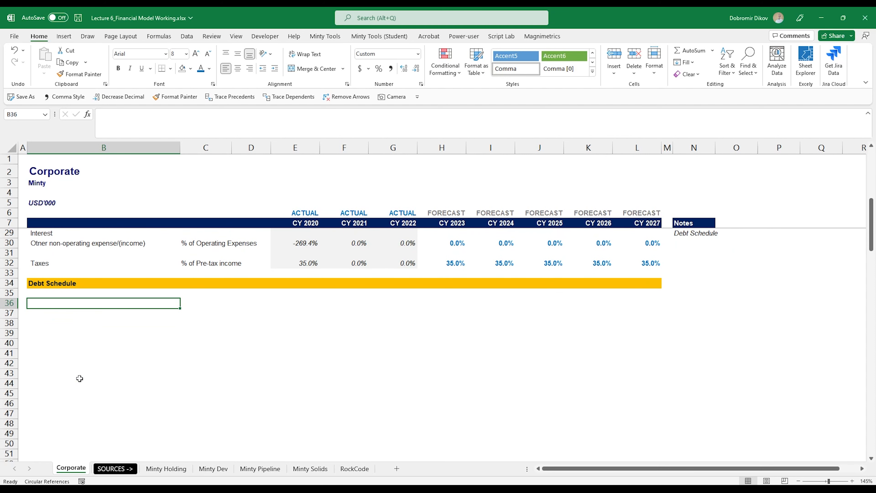
{"action": "scroll", "coordinate": [79, 378], "scroll_direction": "up", "scroll_amount": 1}
Step: Switch to Debt Summary.docx in Word to review the debt terms
{"action": "key", "text": "alt+Tab"}
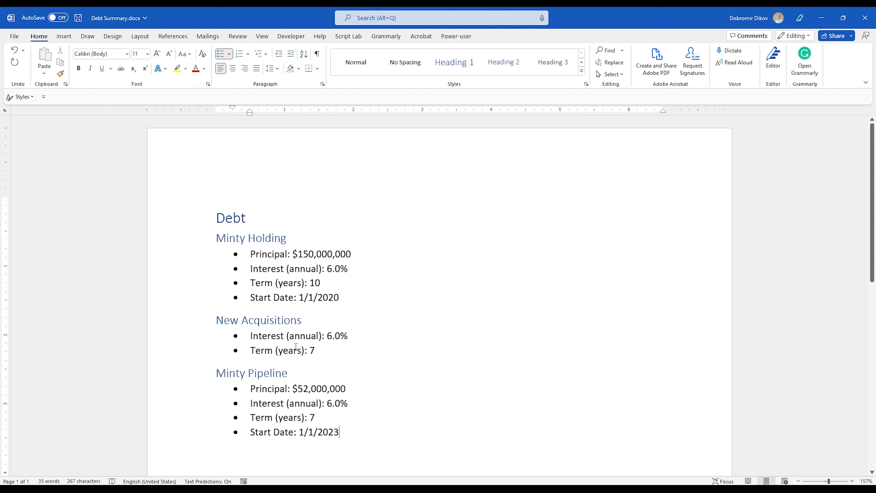
Step: Enter Opening Balance, New Debt, Debt Amortization and Closing Balance in B36:B39
{"action": "left_click", "coordinate": [212, 449]}
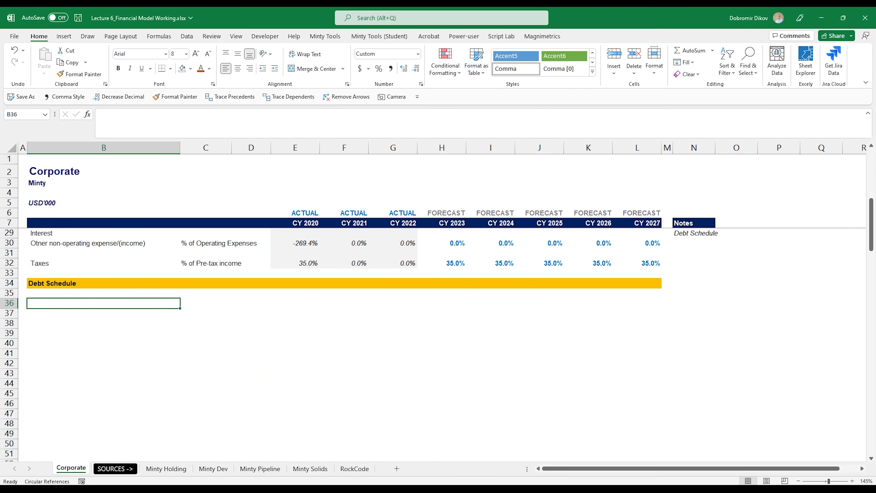
{"action": "left_click", "coordinate": [71, 303]}
{"action": "type", "text": "Opening Balance"}
{"action": "key", "text": "Return"}
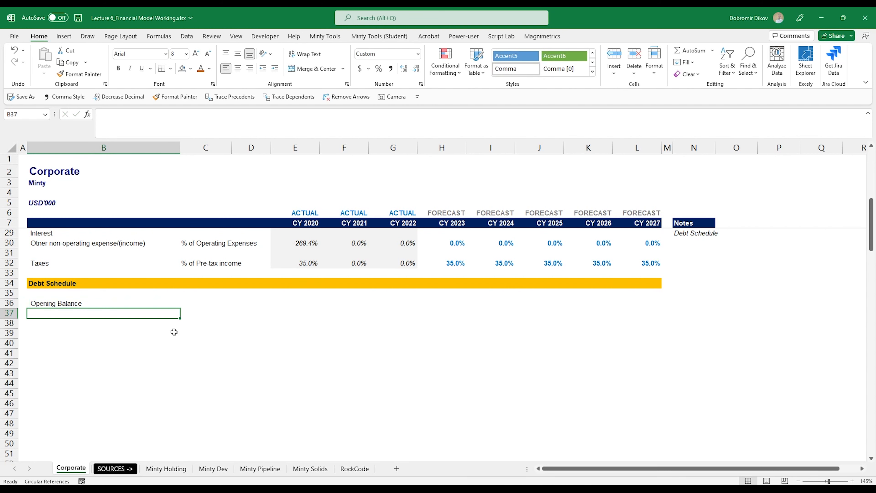
{"action": "type", "text": "New Debt"}
{"action": "key", "text": "Return"}
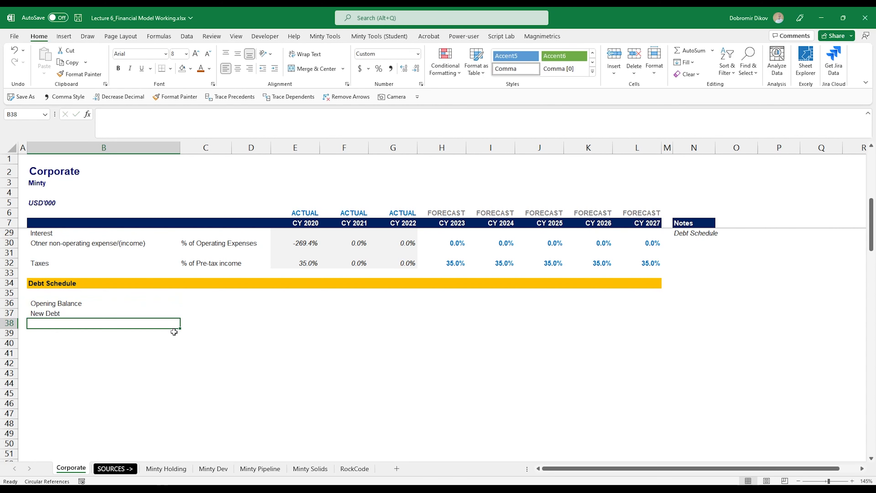
{"action": "type", "text": "Debt Amortization"}
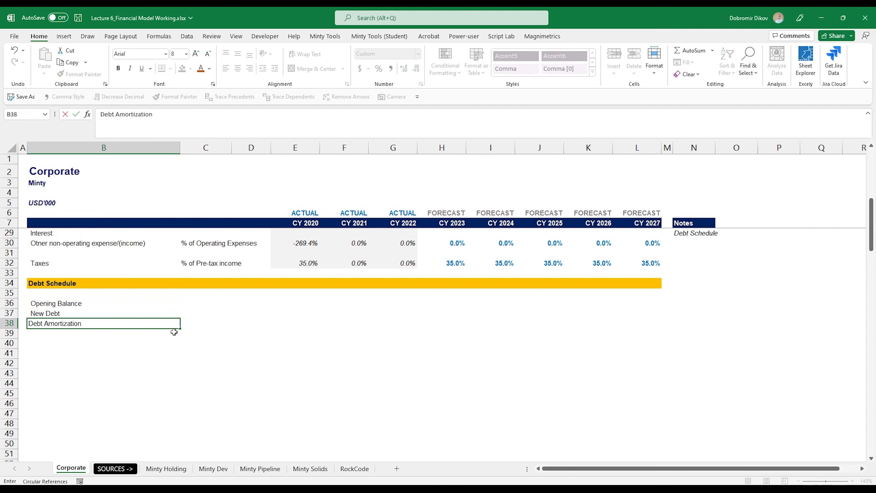
{"action": "key", "text": "Return"}
{"action": "type", "text": "Closing "}
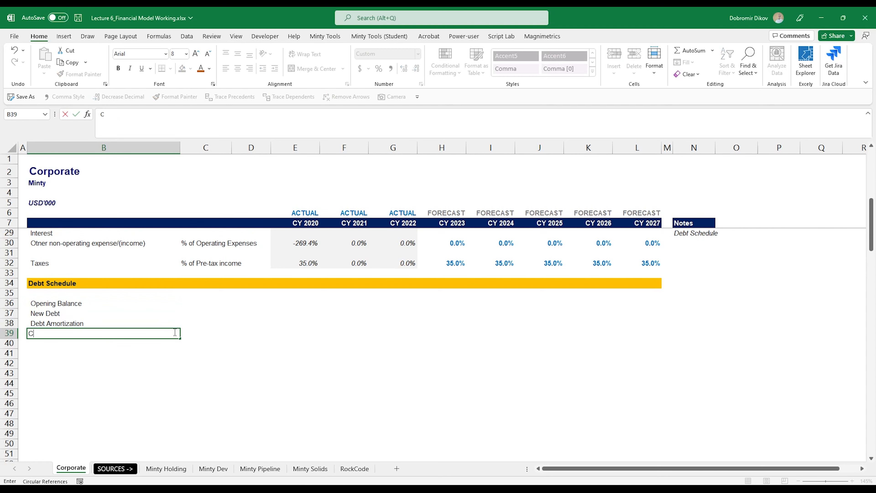
{"action": "type", "text": "Balance"}
{"action": "key", "text": "Return"}
Step: Indent New Debt and Debt Amortization, bold both balance labels, and add border rules
{"action": "left_click_drag", "start_coordinate": [104, 313], "coordinate": [104, 323]}
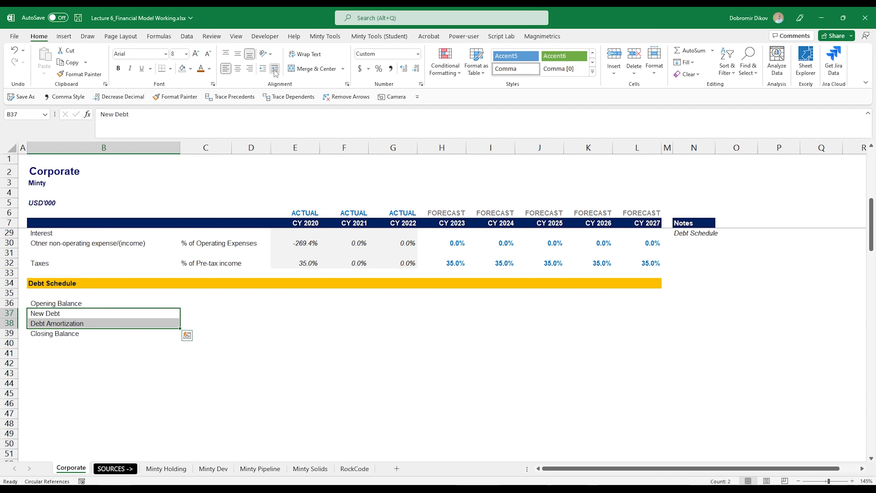
{"action": "left_click", "coordinate": [275, 68]}
{"action": "left_click", "coordinate": [86, 302]}
{"action": "key", "text": "ctrl+b"}
{"action": "left_click", "coordinate": [74, 333]}
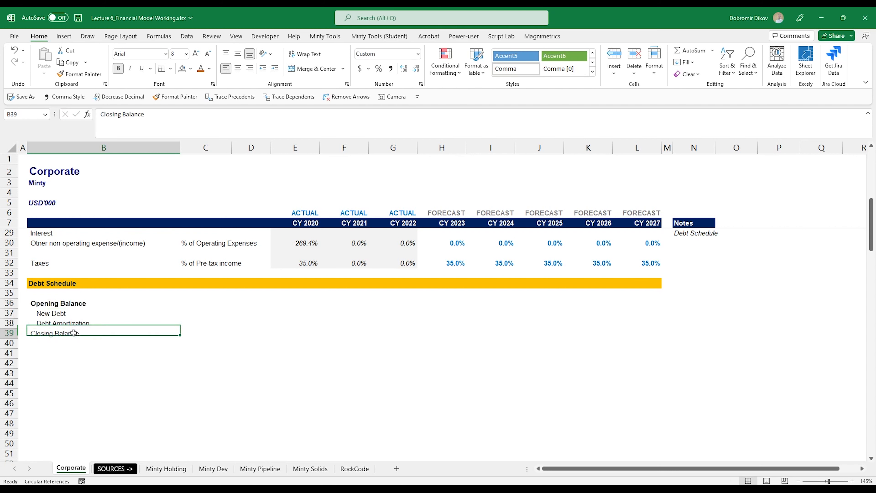
{"action": "key", "text": "ctrl+b"}
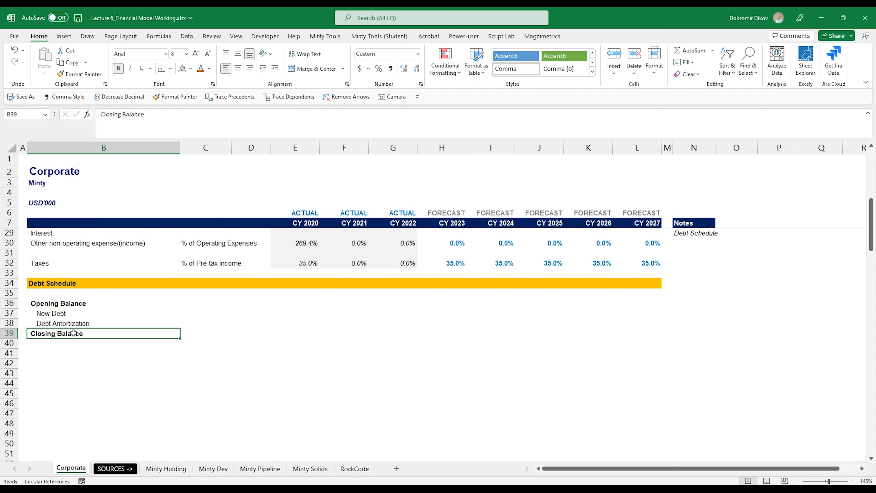
{"action": "left_click_drag", "start_coordinate": [75, 303], "coordinate": [643, 301]}
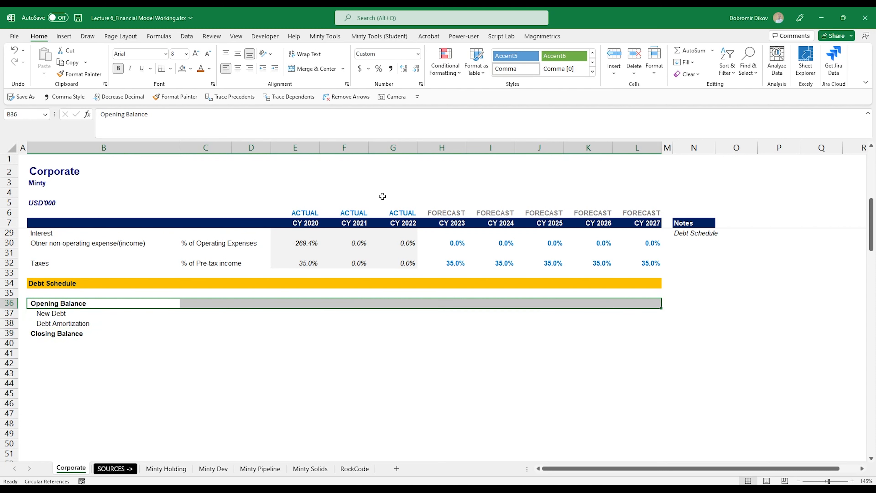
{"action": "left_click_drag", "start_coordinate": [70, 333], "coordinate": [621, 333]}
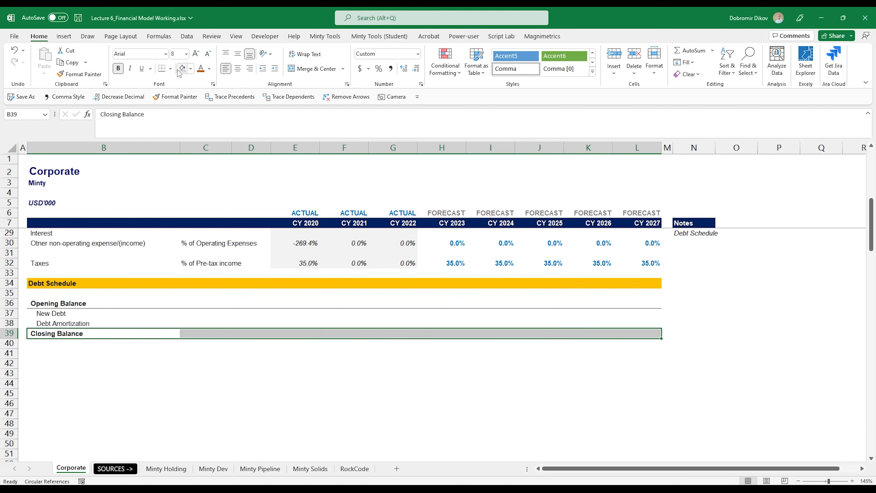
{"action": "left_click", "coordinate": [171, 68]}
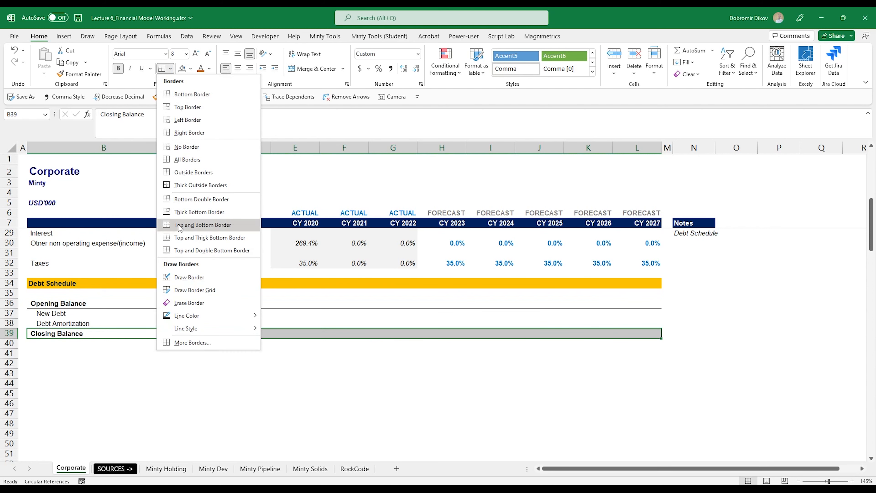
{"action": "left_click", "coordinate": [185, 249]}
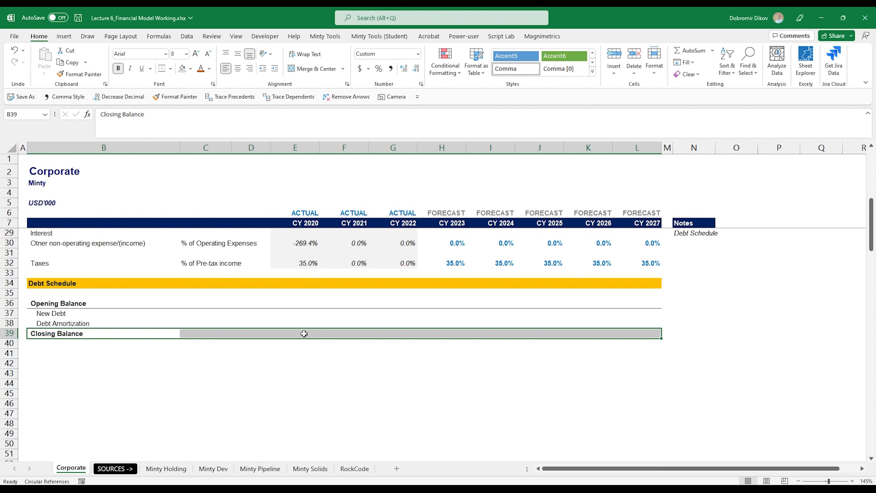
{"action": "left_click", "coordinate": [443, 303]}
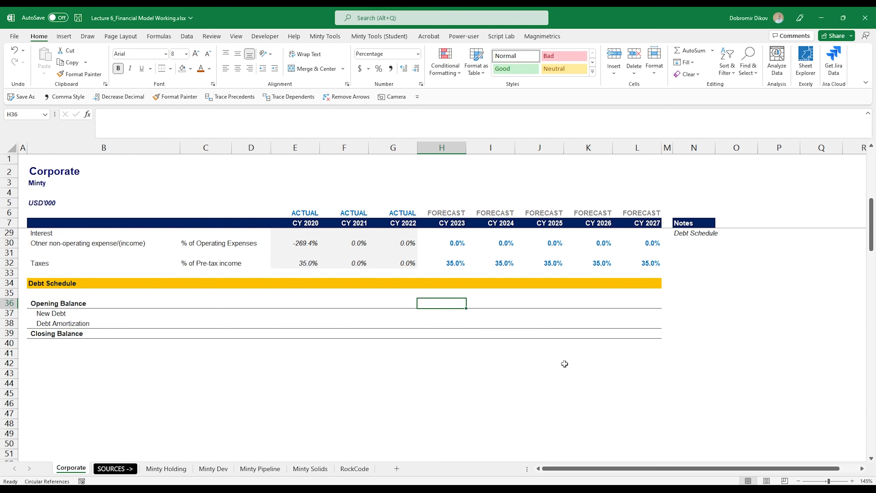
Step: Enter a SUM of H36:H38 as the CY 2023 Closing Balance in H39
{"action": "left_click", "coordinate": [460, 332]}
{"action": "type", "text": "="}
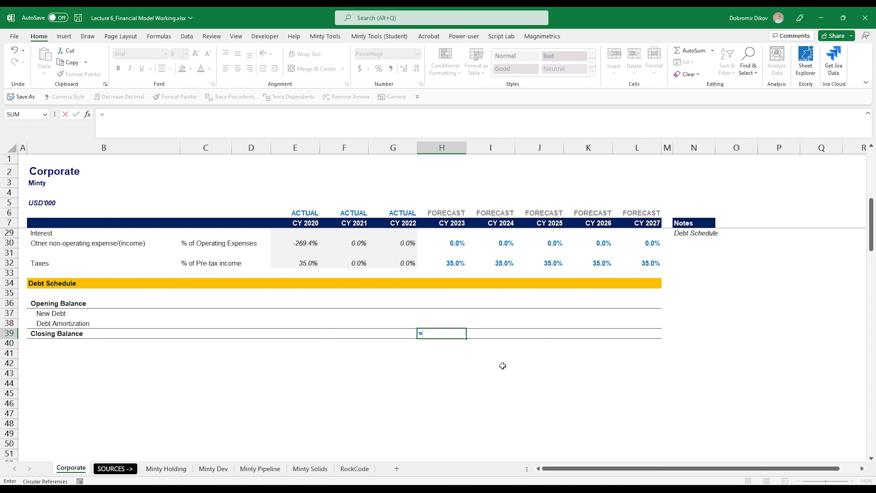
{"action": "type", "text": "sum"}
{"action": "key", "text": "Tab"}
{"action": "key", "text": "Up"}
{"action": "key", "text": "shift+Up"}
{"action": "key", "text": "shift+Up"}
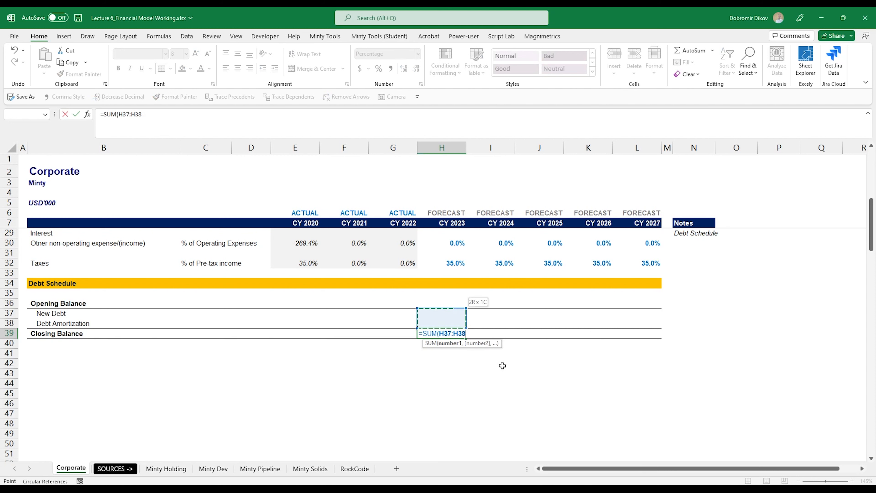
{"action": "key", "text": "ctrl+Return"}
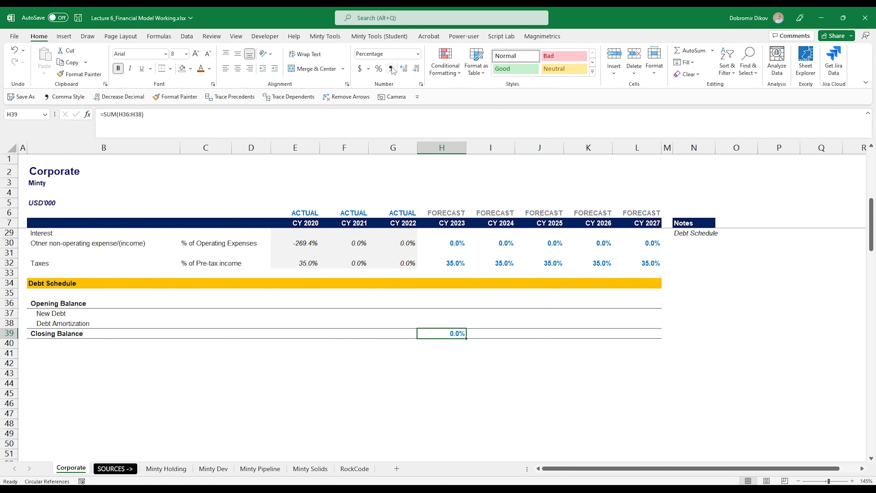
{"action": "left_click", "coordinate": [449, 316]}
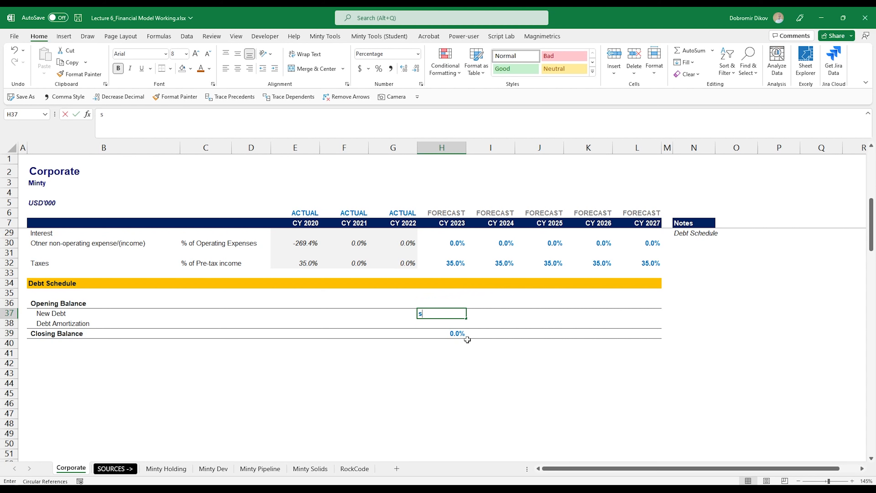
{"action": "type", "text": "s"}
{"action": "key", "text": "Escape"}
Step: Format E35:L52 as comma style with no decimals and automatic black font
{"action": "left_click_drag", "start_coordinate": [293, 291], "coordinate": [638, 406]}
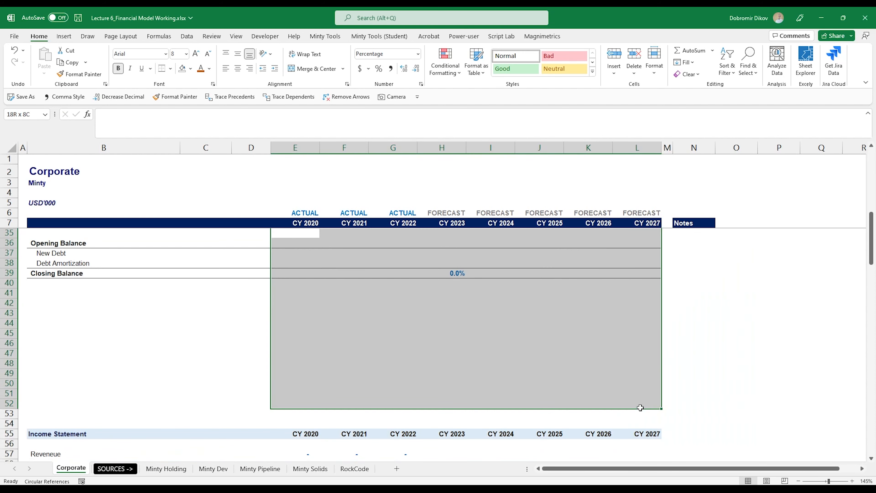
{"action": "left_click", "coordinate": [391, 68]}
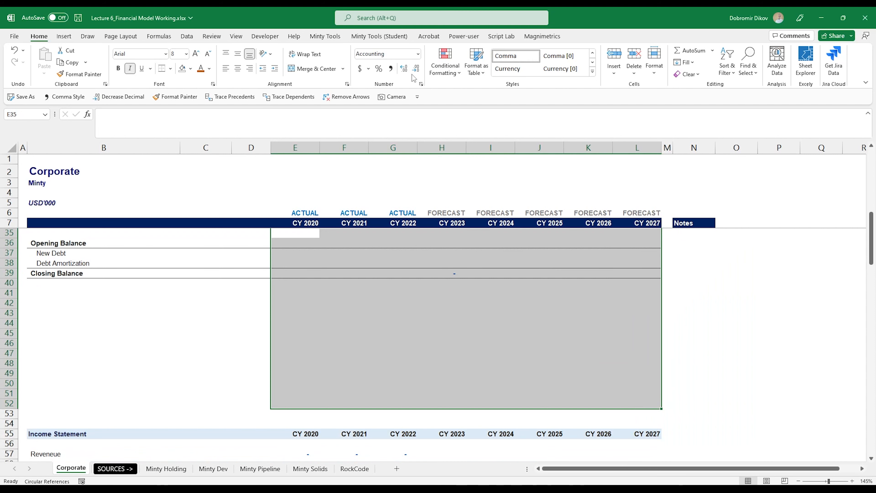
{"action": "left_click", "coordinate": [416, 69]}
{"action": "left_click", "coordinate": [209, 68]}
{"action": "left_click", "coordinate": [211, 84]}
Step: Fill the H39 Closing Balance formula across to L39 for 2023–2027
{"action": "scroll", "coordinate": [466, 324], "scroll_direction": "up", "scroll_amount": 4}
{"action": "left_click", "coordinate": [445, 393]}
{"action": "left_click_drag", "start_coordinate": [466, 399], "coordinate": [661, 396]}
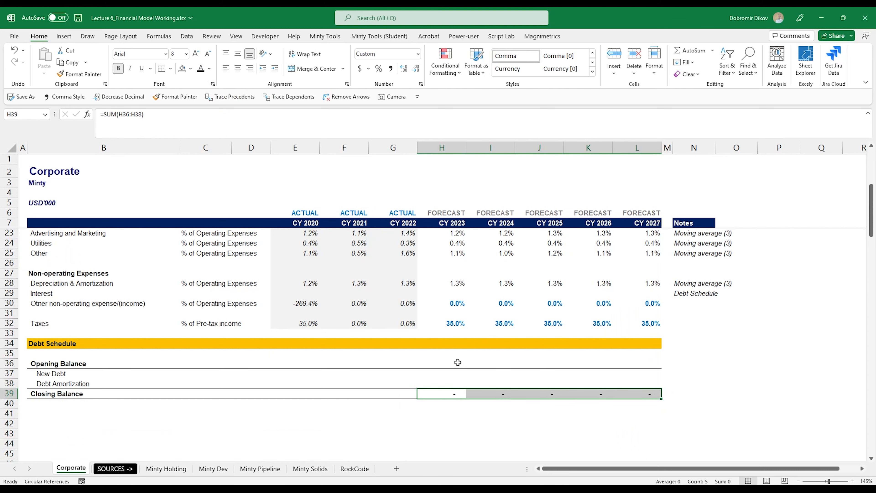
{"action": "scroll", "coordinate": [544, 360], "scroll_direction": "down", "scroll_amount": 1}
{"action": "scroll", "coordinate": [438, 354], "scroll_direction": "down", "scroll_amount": 1}
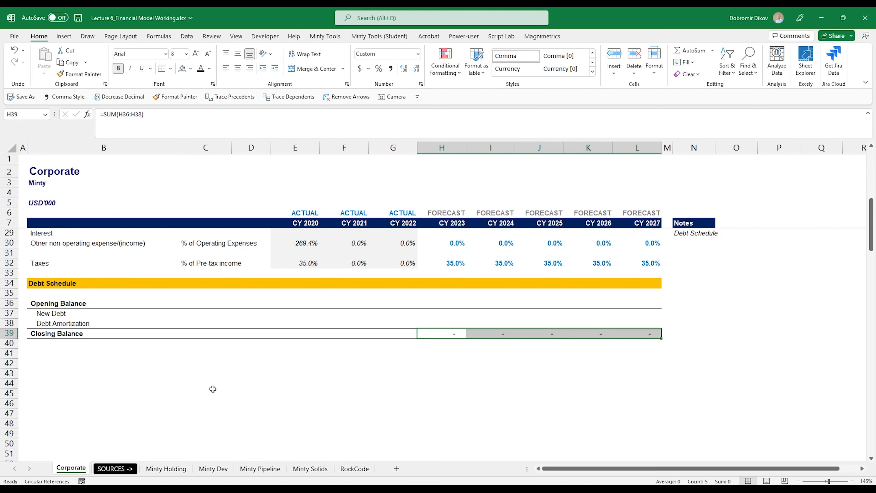
Step: Add an Interest Expense label in B41 formatted like the Closing Balance row
{"action": "left_click", "coordinate": [56, 352]}
{"action": "type", "text": "I"}
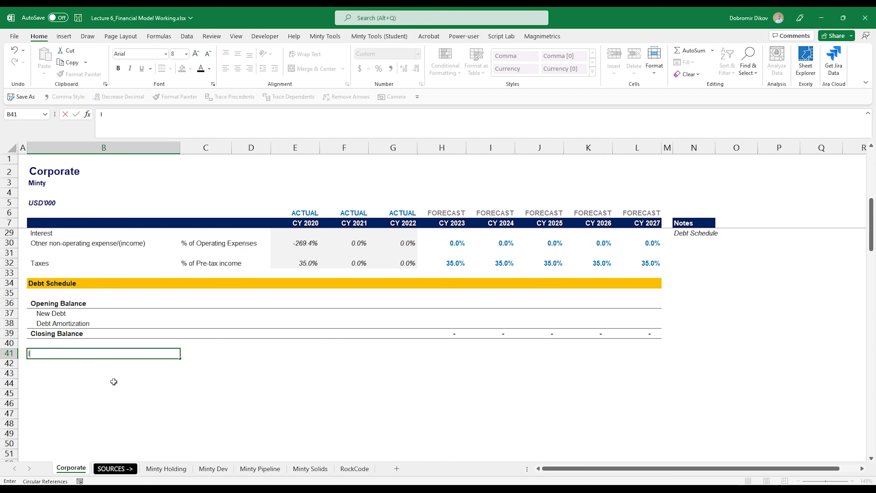
{"action": "type", "text": "nterest Expense"}
{"action": "key", "text": "ctrl+Up"}
{"action": "key", "text": "ctrl+shift+Right"}
{"action": "key", "text": "ctrl+shift+Right"}
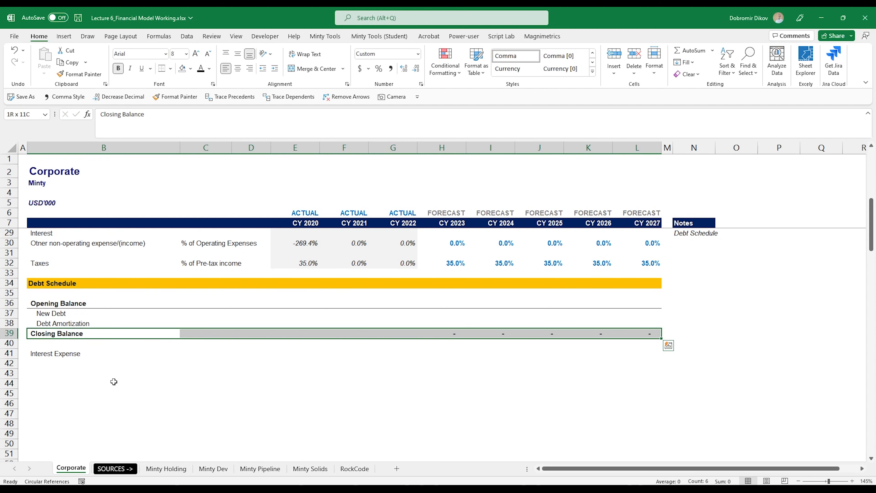
{"action": "key", "text": "alt+4"}
{"action": "left_click", "coordinate": [71, 356]}
Step: Add the Debt Repayment Schedule heading and a 150,000 Principal Starting Balance
{"action": "left_click", "coordinate": [63, 375]}
{"action": "type", "text": "Debt Repayment S"}
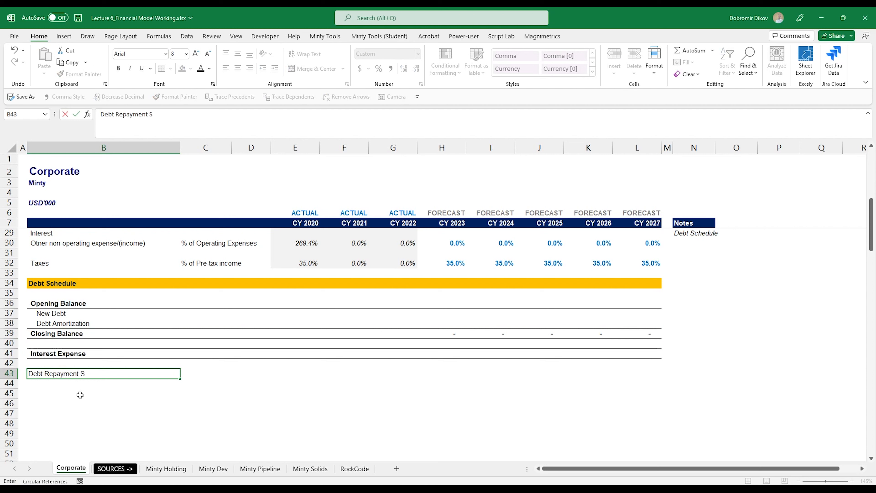
{"action": "type", "text": "chedule"}
{"action": "key", "text": "Return"}
{"action": "type", "text": "Pri"}
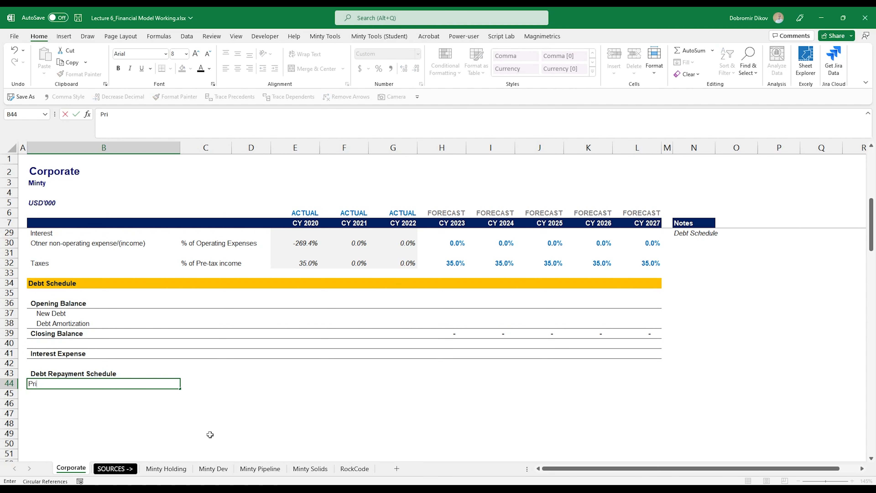
{"action": "type", "text": "ncipal Starting Balance"}
{"action": "key", "text": "Tab"}
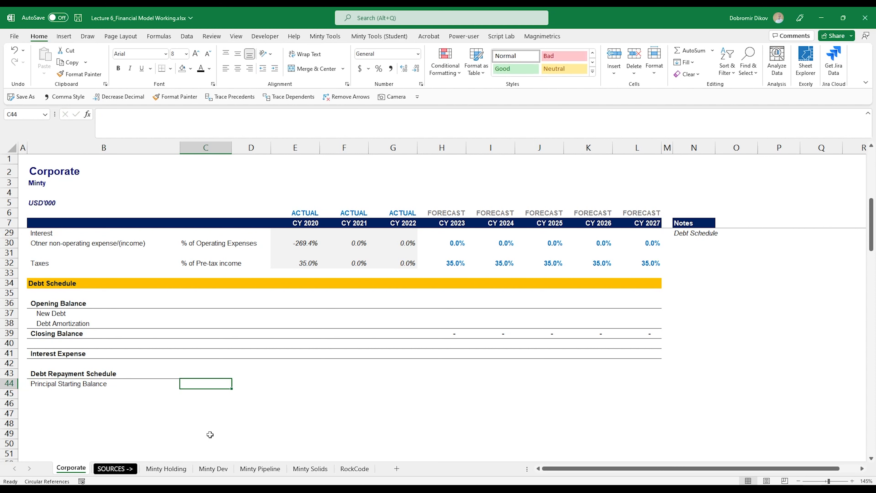
{"action": "type", "text": "1500"}
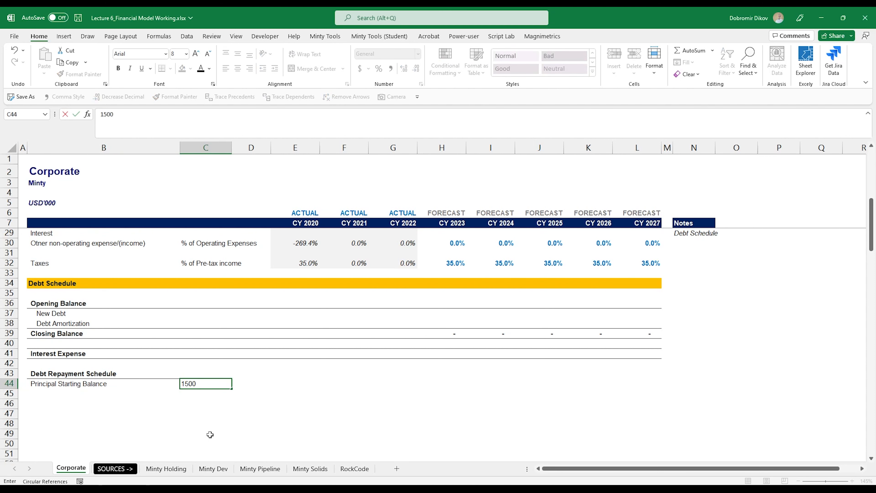
{"action": "type", "text": "-00"}
{"action": "key", "text": "Return"}
{"action": "key", "text": "Up"}
{"action": "key", "text": "alt+h"}
{"action": "key", "text": "k"}
{"action": "key", "text": "alt+h"}
{"action": "key", "text": "9"}
{"action": "key", "text": "alt+h"}
{"action": "key", "text": "9"}
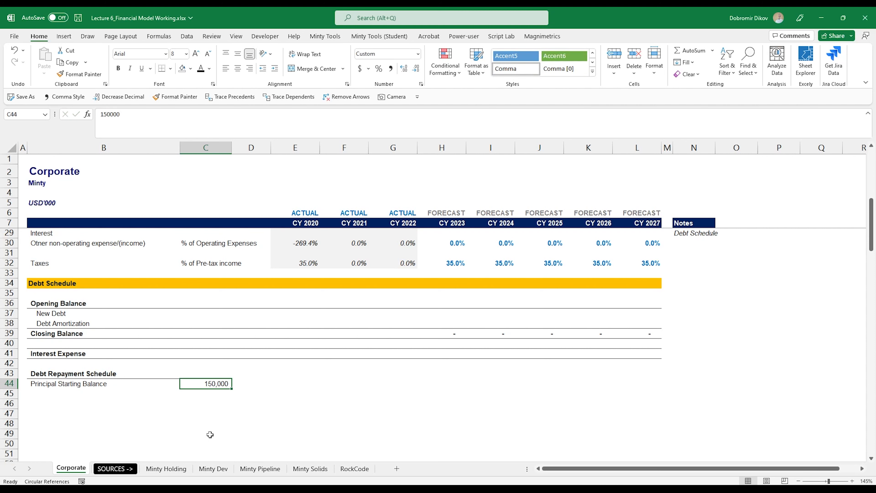
{"action": "left_click", "coordinate": [211, 370]}
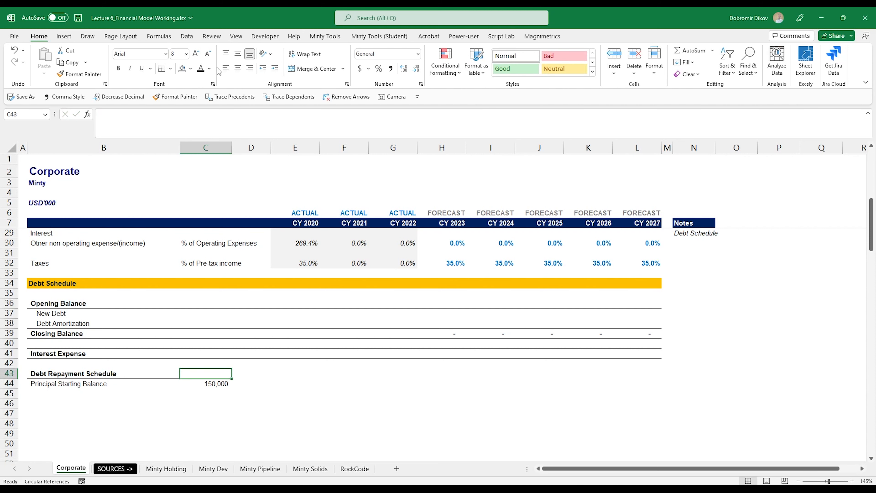
Step: Add an Interest input of 6.0% in row 45
{"action": "left_click", "coordinate": [67, 391]}
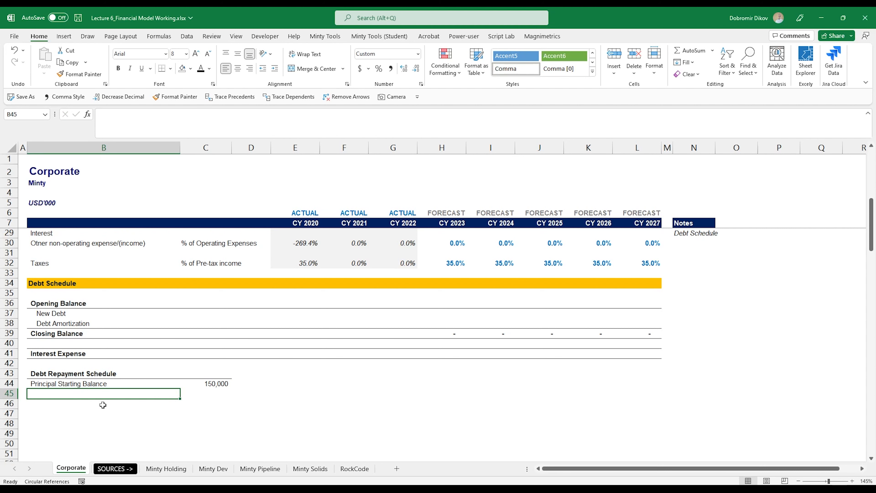
{"action": "type", "text": "Interest"}
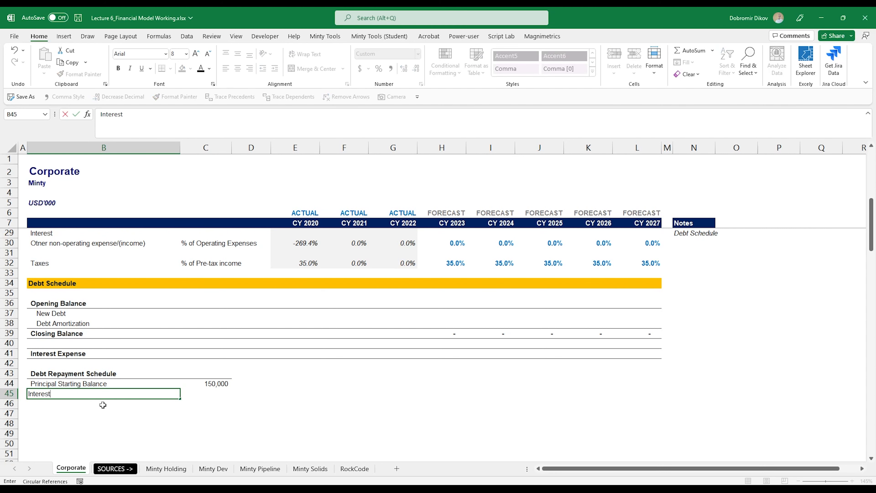
{"action": "key", "text": "Tab"}
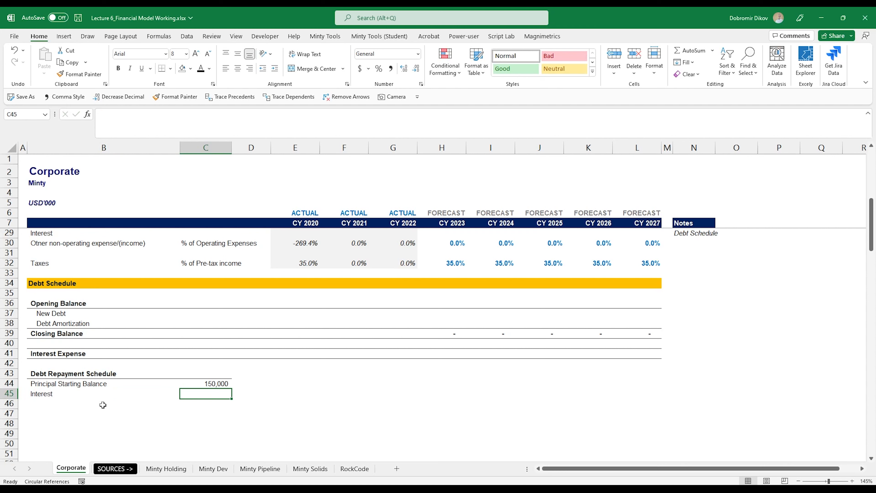
{"action": "type", "text": "6%"}
{"action": "key", "text": "ctrl+Return"}
{"action": "left_click", "coordinate": [403, 68]}
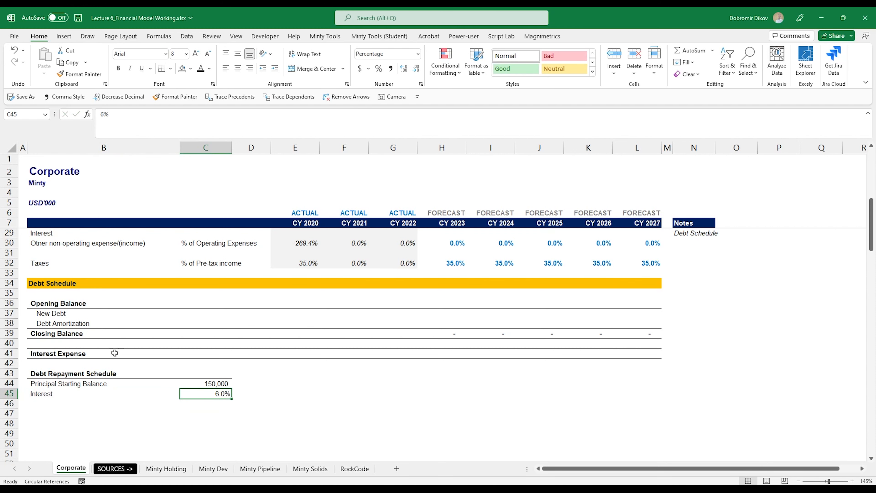
Step: Add Term (years) of 10 and a Start Date of 1/1/2020
{"action": "left_click", "coordinate": [43, 405]}
{"action": "type", "text": "Ter"}
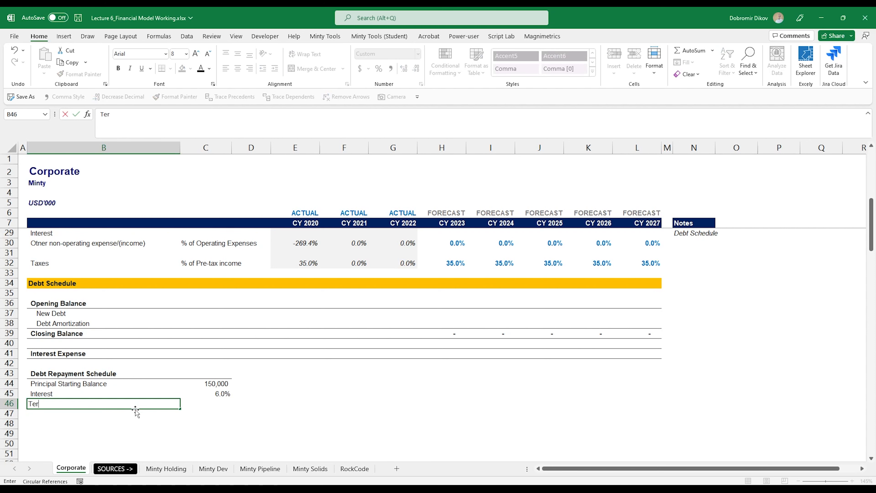
{"action": "type", "text": "m (years)"}
{"action": "key", "text": "Tab"}
{"action": "type", "text": "10"}
{"action": "key", "text": "Return"}
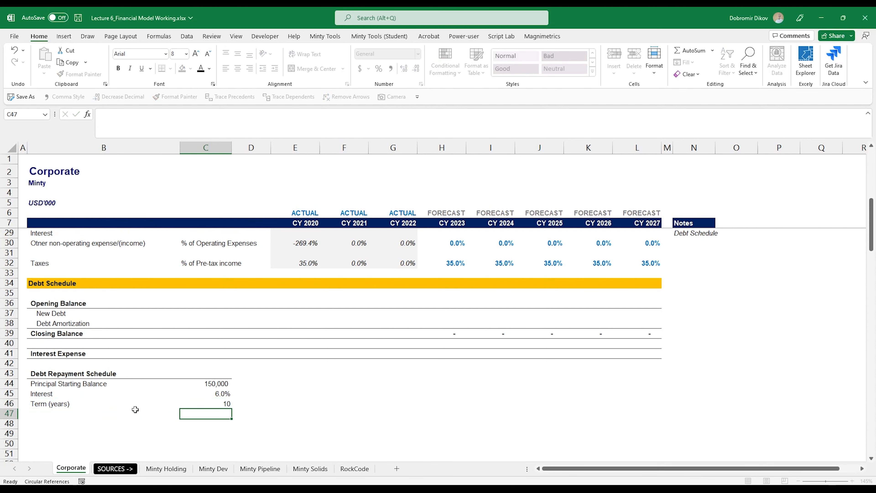
{"action": "left_click", "coordinate": [135, 411]}
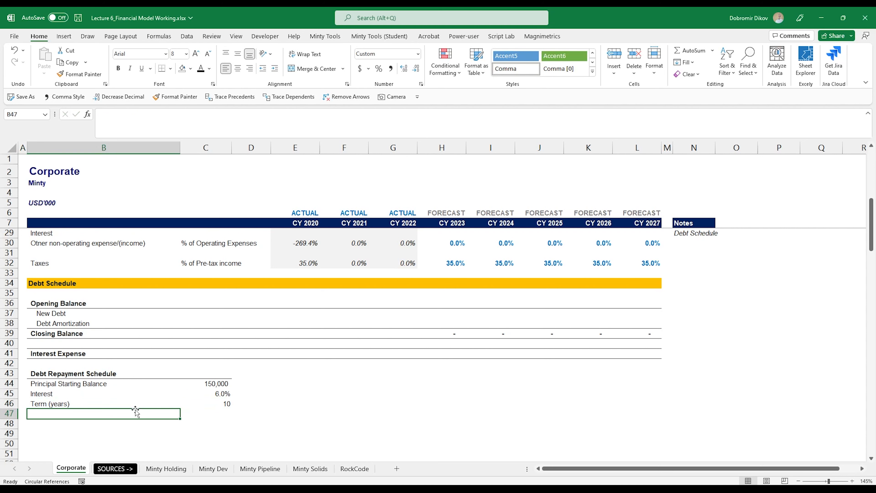
{"action": "type", "text": "Start Date"}
{"action": "key", "text": "Tab"}
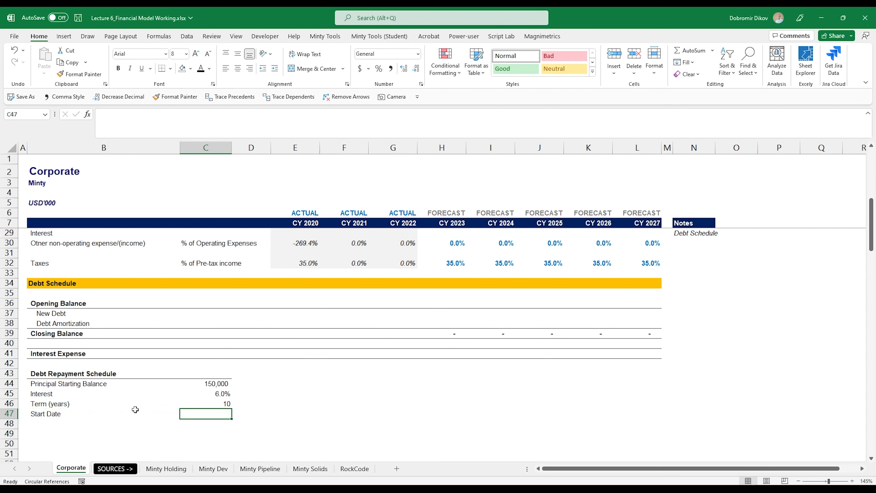
{"action": "type", "text": "1/1/"}
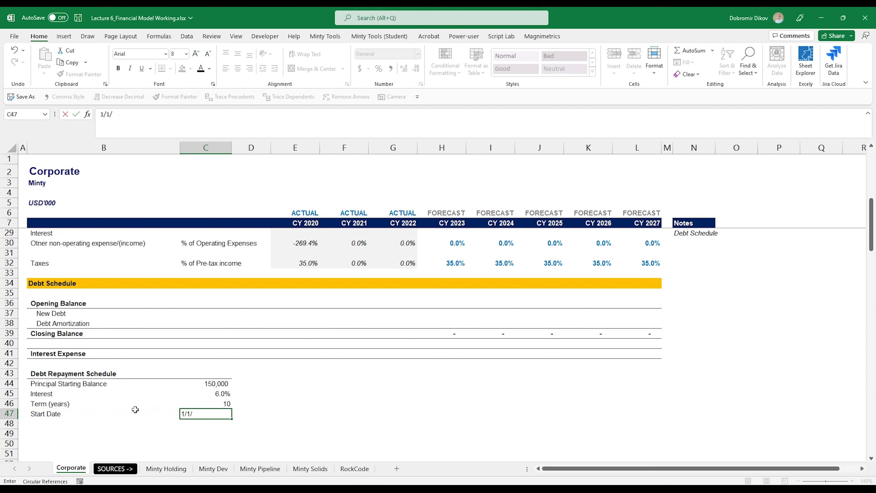
{"action": "type", "text": "2020"}
{"action": "key", "text": "Return"}
Step: Make the input values in C44:C47 blue and bold
{"action": "left_click_drag", "start_coordinate": [205, 384], "coordinate": [206, 414]}
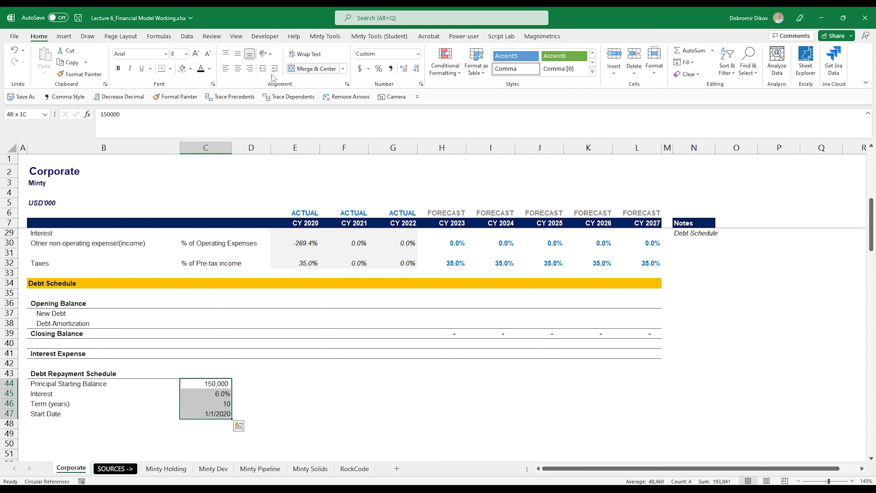
{"action": "left_click", "coordinate": [209, 68]}
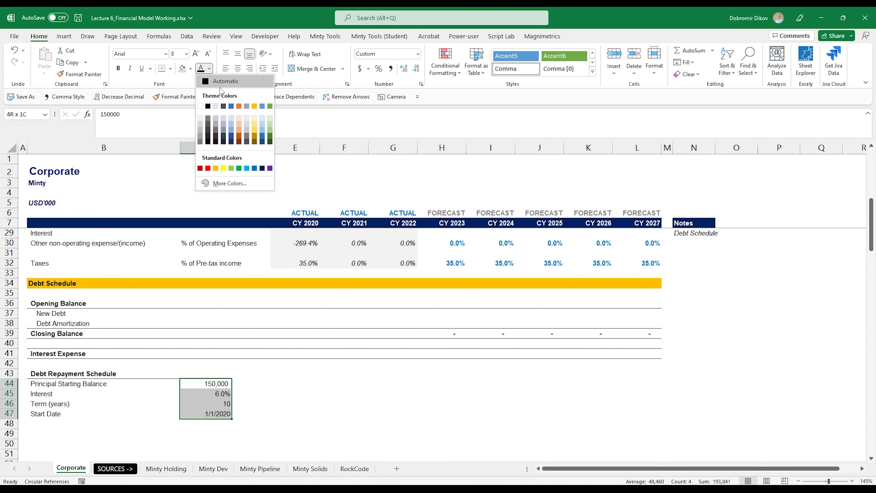
{"action": "left_click", "coordinate": [255, 168]}
{"action": "key", "text": "ctrl+b"}
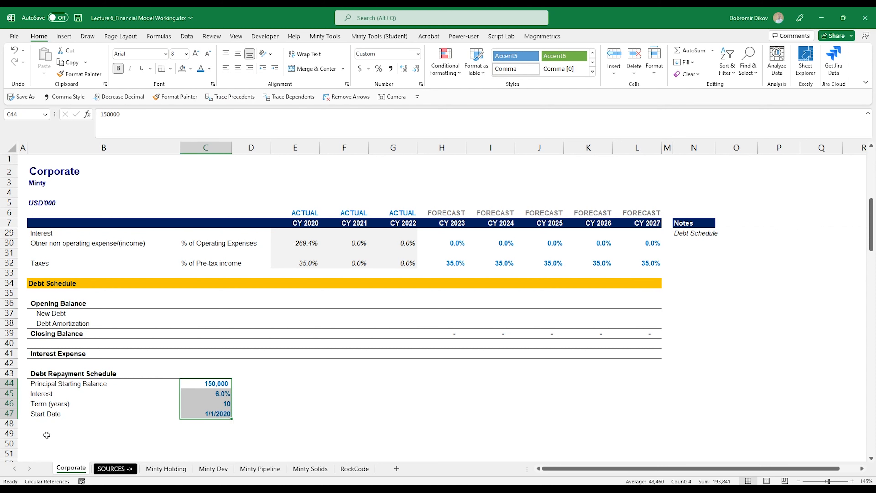
{"action": "left_click_drag", "start_coordinate": [42, 415], "coordinate": [204, 414]}
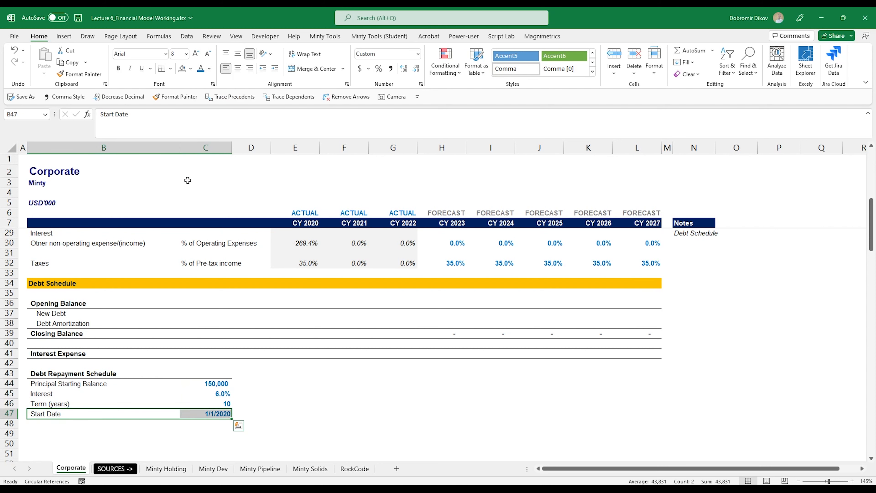
{"action": "left_click", "coordinate": [290, 401]}
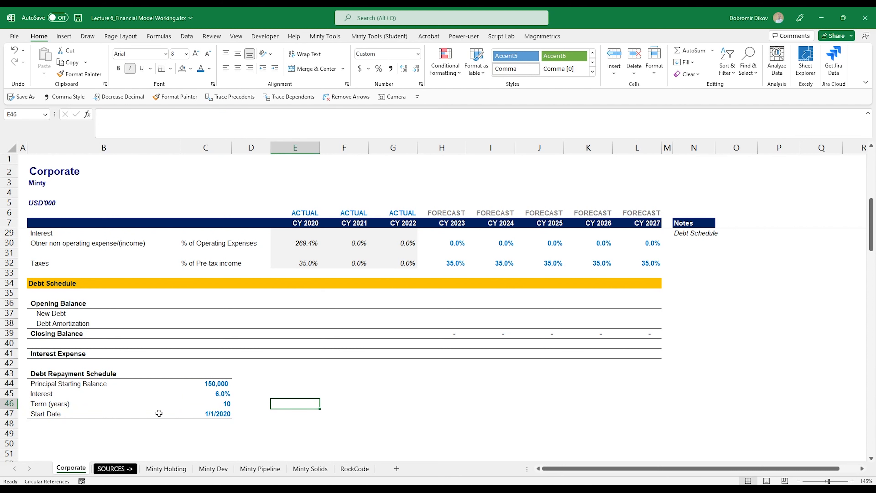
Step: Enter Year in F43 and remove italics from the schedule area
{"action": "left_click", "coordinate": [336, 377]}
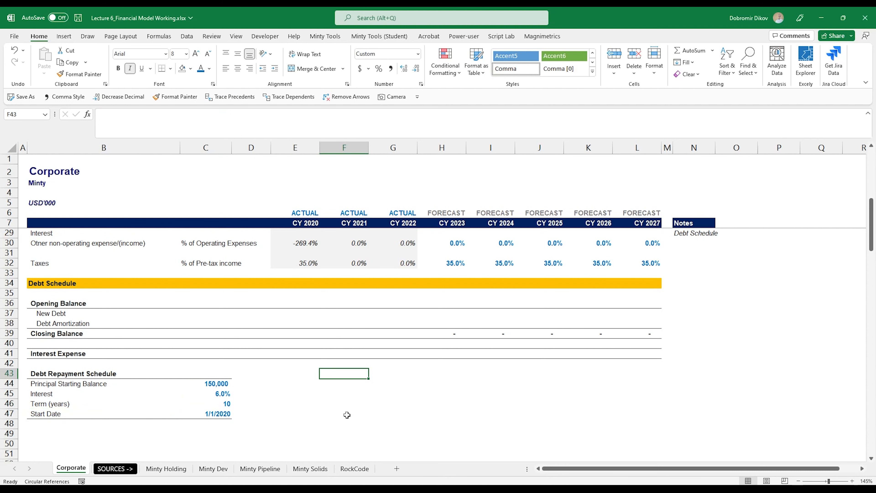
{"action": "type", "text": "Year"}
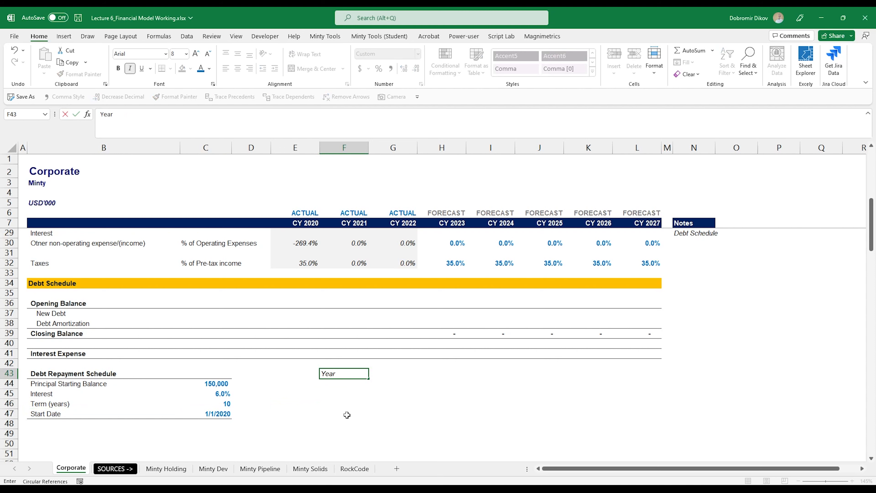
{"action": "key", "text": "Tab"}
{"action": "key", "text": "Left"}
{"action": "key", "text": "shift+Right"}
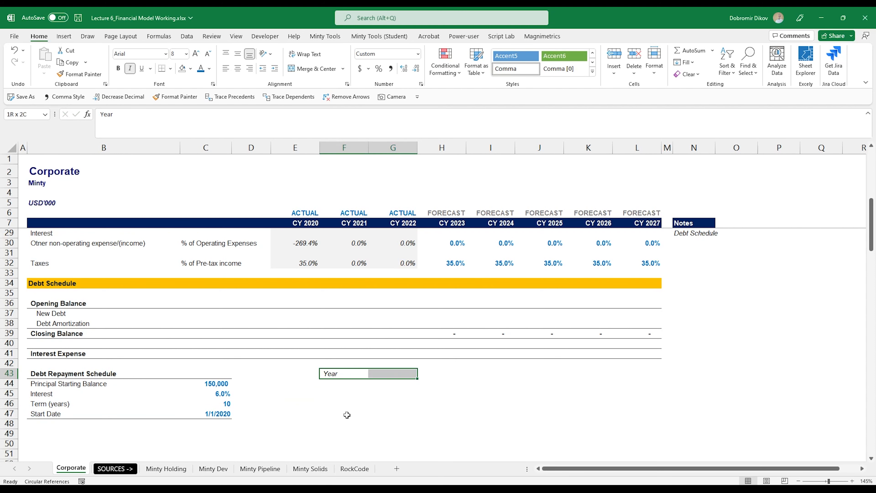
{"action": "key", "text": "shift+Right"}
{"action": "key", "text": "shift+Right"}
{"action": "key", "text": "shift+Right"}
{"action": "key", "text": "shift+Right"}
{"action": "key", "text": "shift+Right"}
{"action": "key", "text": "shift+Down"}
{"action": "key", "text": "shift+Down"}
{"action": "key", "text": "shift+Down"}
{"action": "key", "text": "shift+Down"}
{"action": "key", "text": "shift+Down"}
{"action": "key", "text": "shift+Down"}
{"action": "key", "text": "shift+Down"}
{"action": "key", "text": "shift+Down"}
{"action": "key", "text": "shift+Down"}
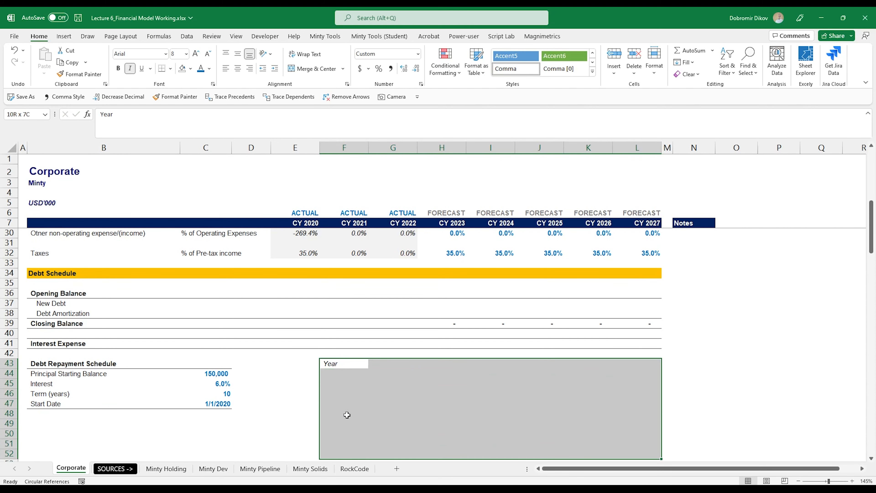
{"action": "key", "text": "ctrl+i"}
{"action": "key", "text": "Up"}
{"action": "key", "text": "Down"}
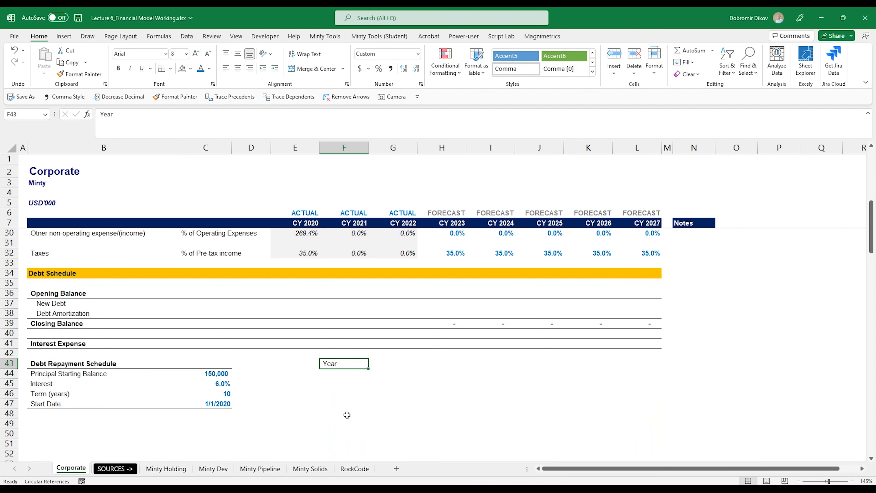
{"action": "key", "text": "Right"}
Step: Add headers Period, OB, Repayment, Interest, Principal and CB across G43:L43
{"action": "type", "text": "Pe"}
{"action": "key", "text": "Tab"}
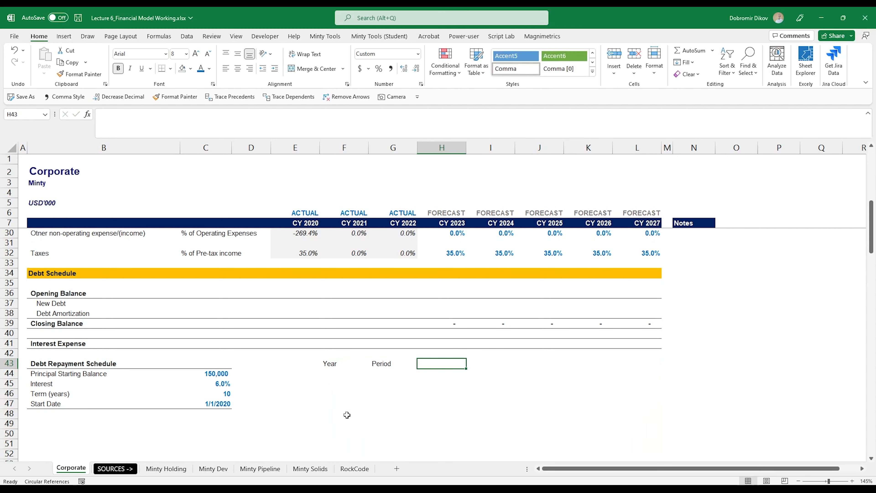
{"action": "type", "text": "OB"}
{"action": "key", "text": "Tab"}
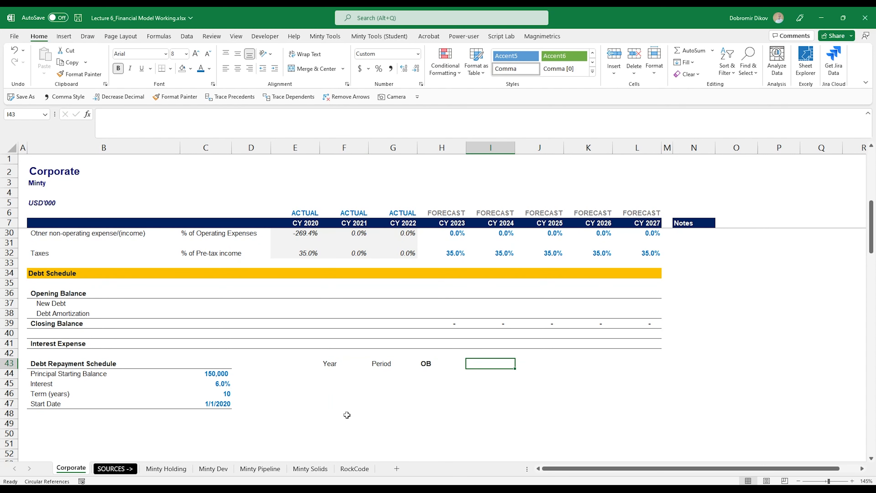
{"action": "type", "text": "Repau"}
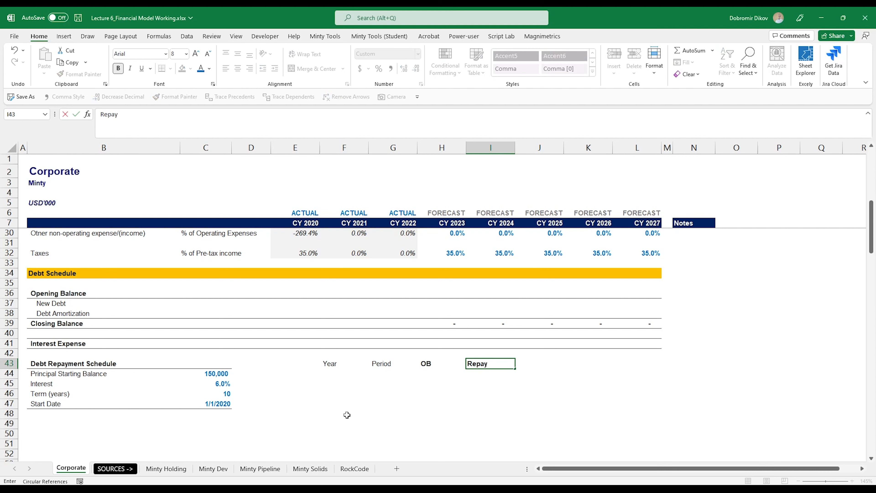
{"action": "type", "text": "ment"}
{"action": "key", "text": "Tab"}
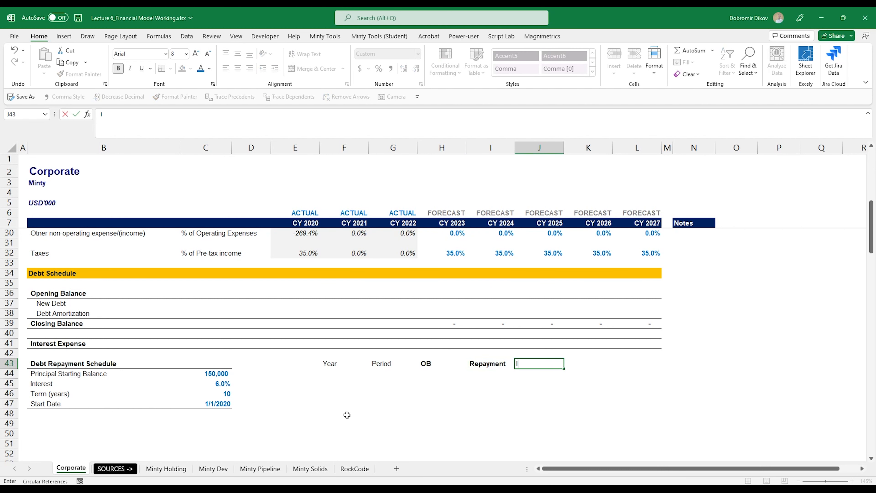
{"action": "type", "text": "Interest"}
{"action": "key", "text": "Tab"}
{"action": "type", "text": "Pr"}
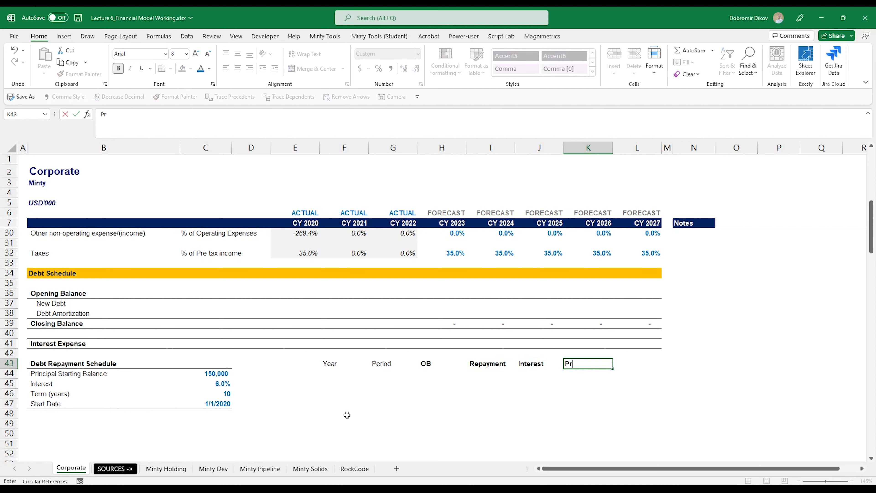
{"action": "type", "text": "incipal"}
{"action": "key", "text": "Tab"}
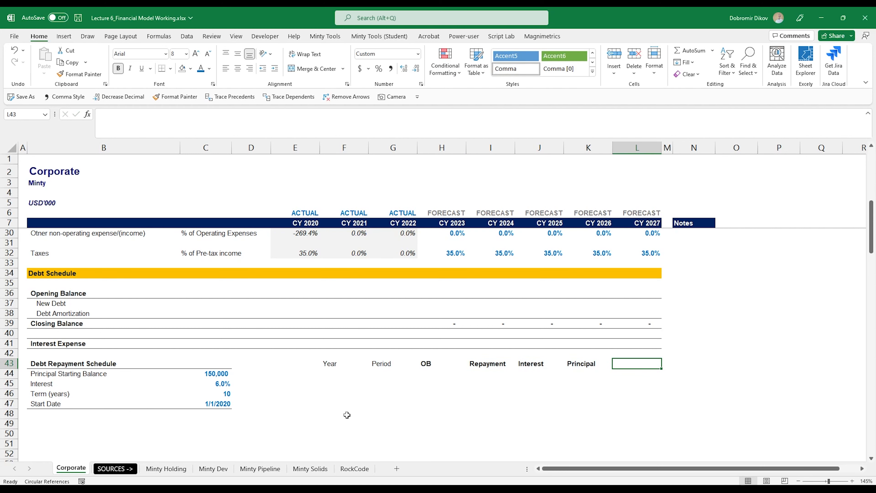
{"action": "type", "text": "CB"}
{"action": "key", "text": "ctrl+Return"}
Step: Make the seven header cells bold and right-aligned
{"action": "key", "text": "ctrl+Left"}
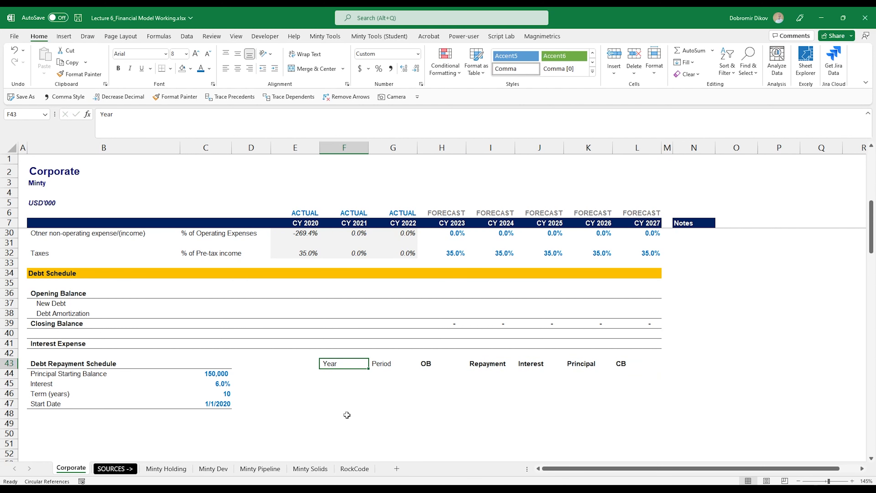
{"action": "key", "text": "ctrl+shift+Right"}
{"action": "key", "text": "ctrl+b"}
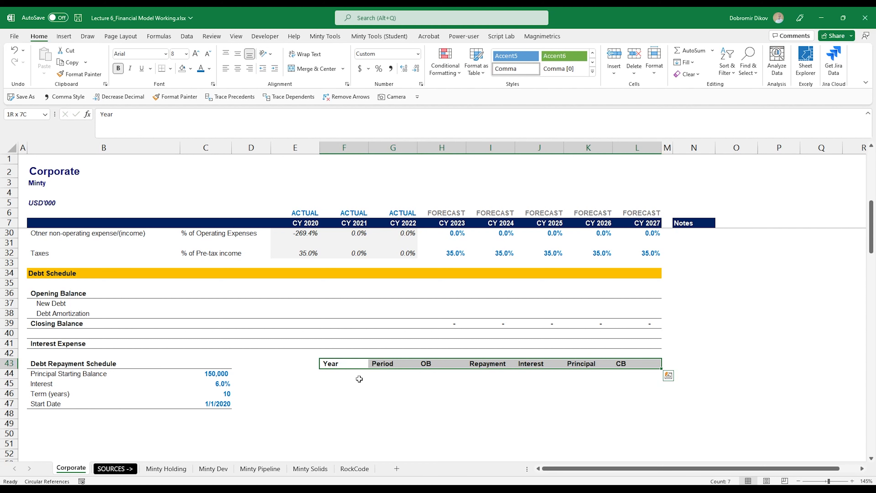
{"action": "left_click", "coordinate": [249, 68]}
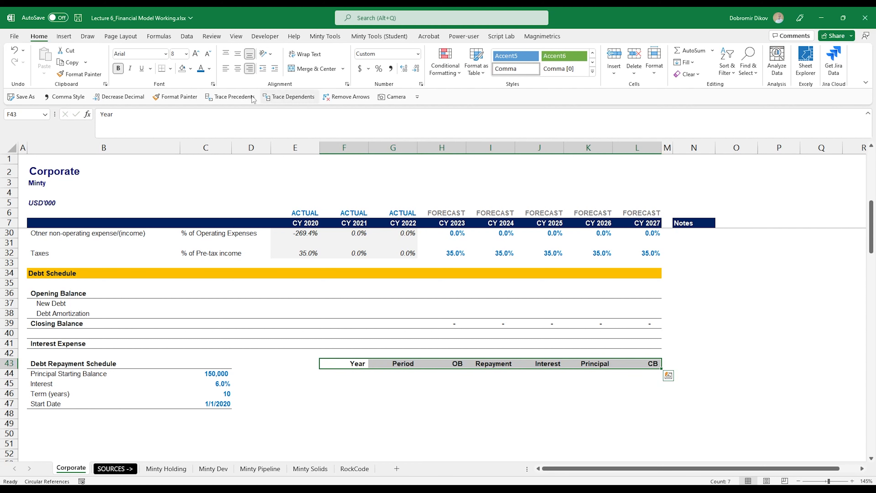
Step: Enter =YEAR(C47) in F44 in General format so it shows 2020
{"action": "left_click", "coordinate": [343, 376]}
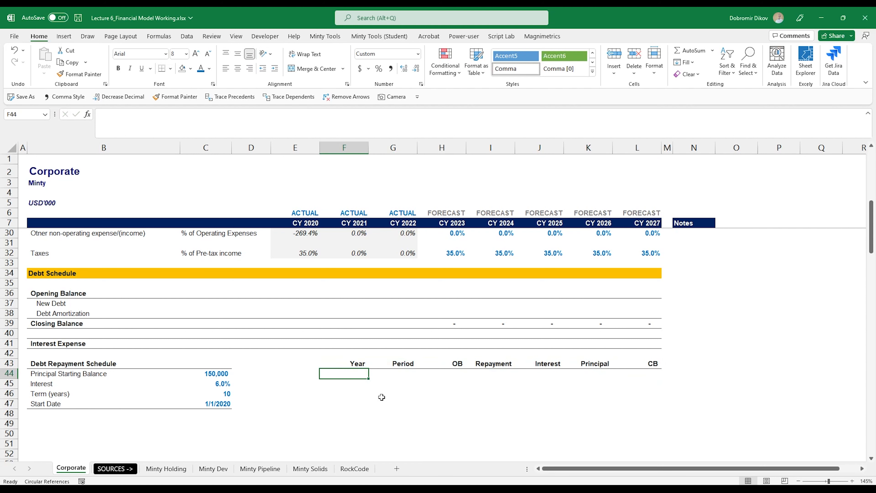
{"action": "scroll", "coordinate": [382, 401], "scroll_direction": "down", "scroll_amount": 2}
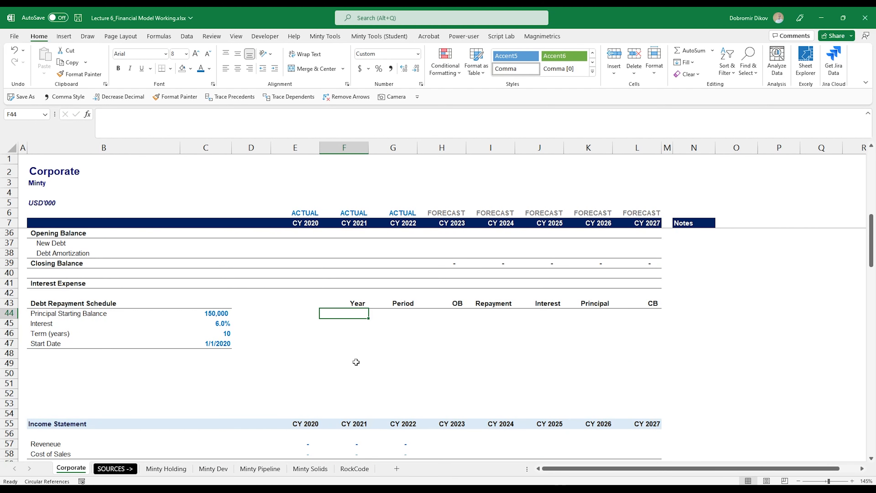
{"action": "left_click", "coordinate": [357, 314]}
{"action": "type", "text": "=YEAR("}
{"action": "key", "text": "Left"}
{"action": "key", "text": "Left"}
{"action": "key", "text": "Left"}
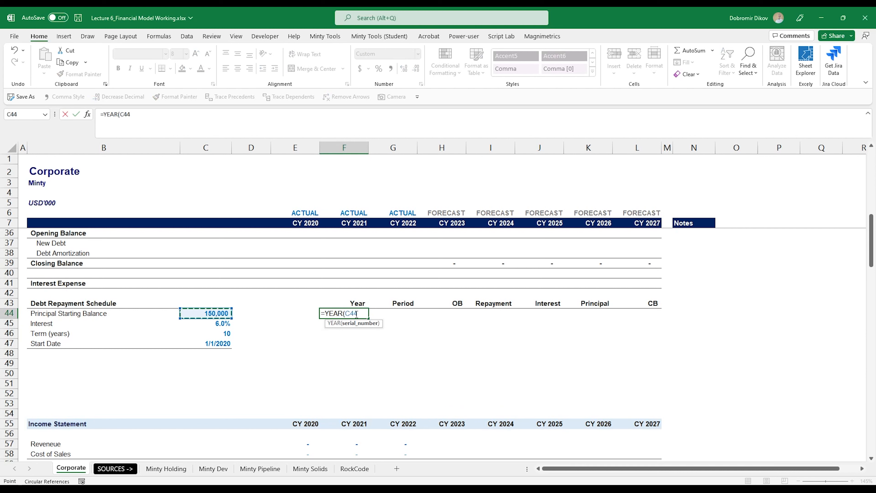
{"action": "key", "text": "Down"}
{"action": "key", "text": "Down"}
{"action": "key", "text": "Down"}
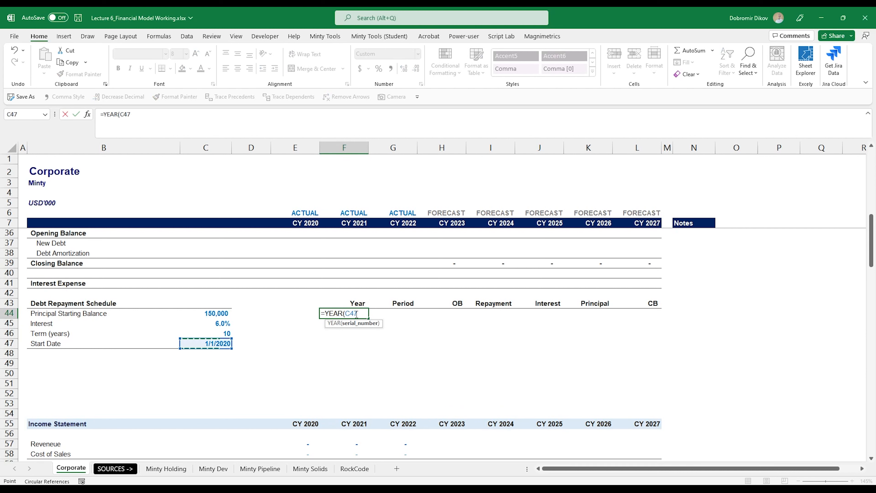
{"action": "key", "text": "ctrl+Return"}
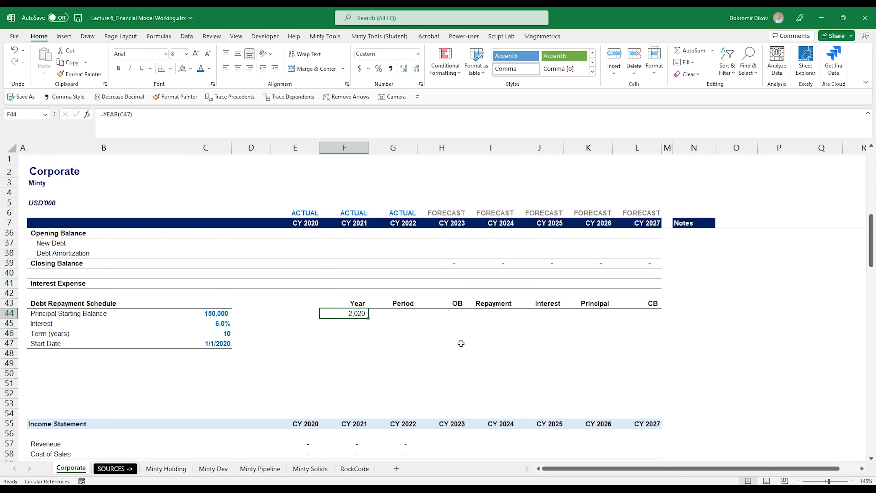
{"action": "left_click", "coordinate": [418, 54]}
{"action": "left_click", "coordinate": [374, 71]}
Step: Enter =F44+1 in F45 in General format and fill it down to F53 (2029)
{"action": "key", "text": "Down"}
{"action": "type", "text": "="}
{"action": "key", "text": "Up"}
{"action": "type", "text": "+1"}
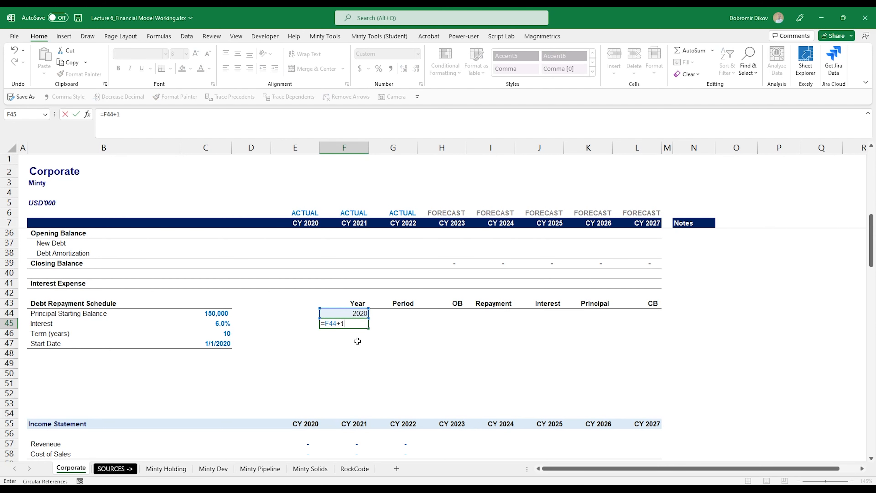
{"action": "key", "text": "ctrl+Return"}
{"action": "left_click", "coordinate": [418, 53]}
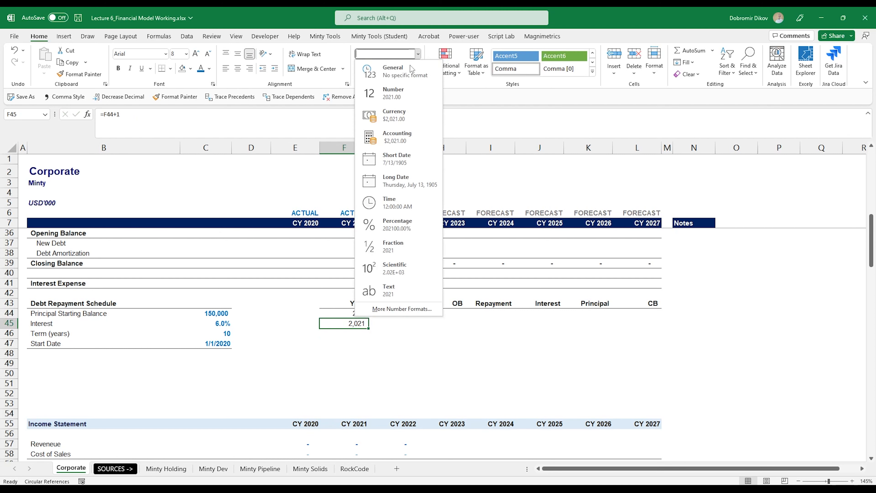
{"action": "left_click", "coordinate": [410, 71]}
{"action": "key", "text": "shift+Down"}
{"action": "key", "text": "shift+Down"}
{"action": "key", "text": "shift+Down"}
{"action": "key", "text": "shift+Down"}
{"action": "key", "text": "shift+Down"}
{"action": "key", "text": "shift+Down"}
{"action": "key", "text": "shift+Down"}
{"action": "key", "text": "shift+Down"}
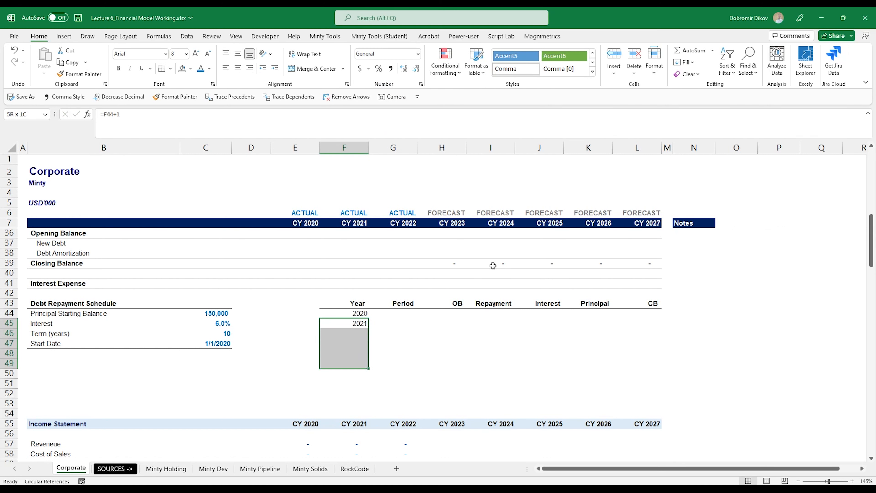
{"action": "key", "text": "ctrl+d"}
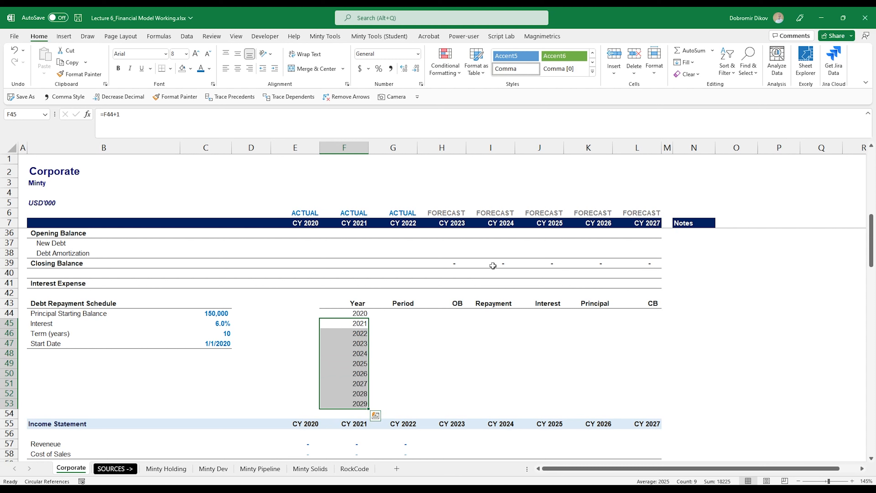
Step: Add a bottom border under the 2029 row, F53:L53
{"action": "key", "text": "Down"}
{"action": "key", "text": "Down"}
{"action": "key", "text": "ctrl+Down"}
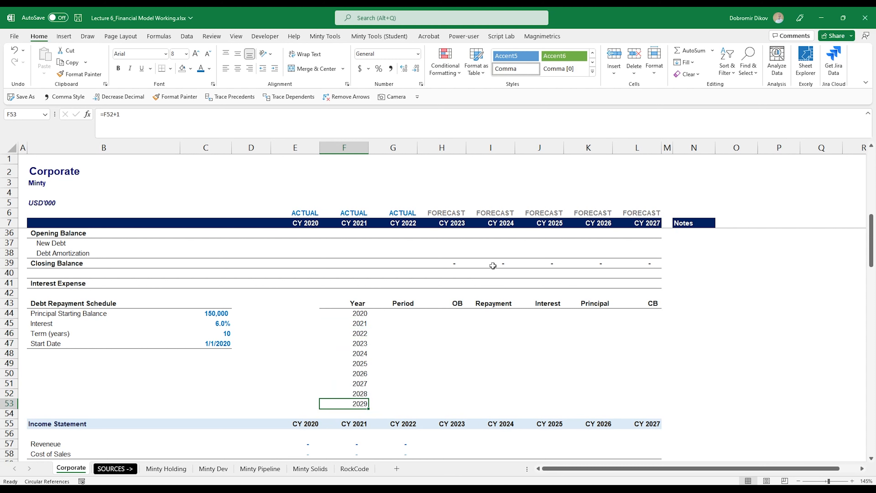
{"action": "key", "text": "shift+Right"}
{"action": "key", "text": "shift+Right"}
{"action": "key", "text": "shift+Right"}
{"action": "key", "text": "shift+Right"}
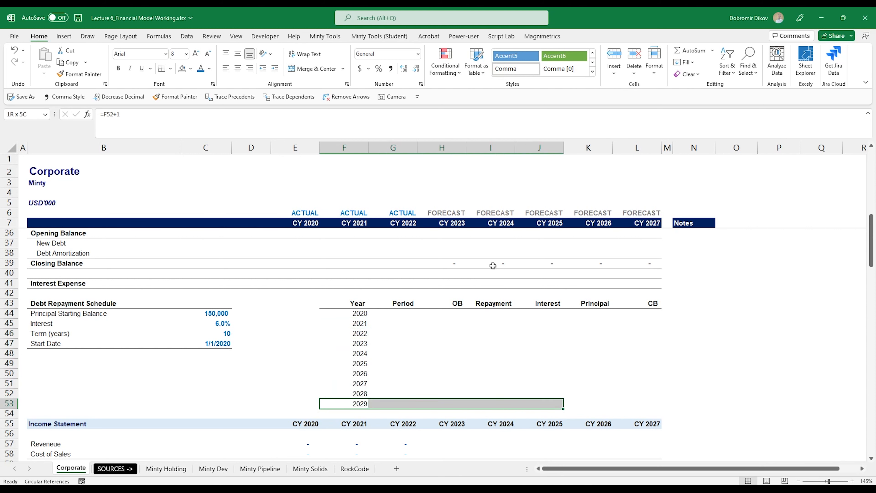
{"action": "key", "text": "shift+Right"}
{"action": "key", "text": "shift+Right"}
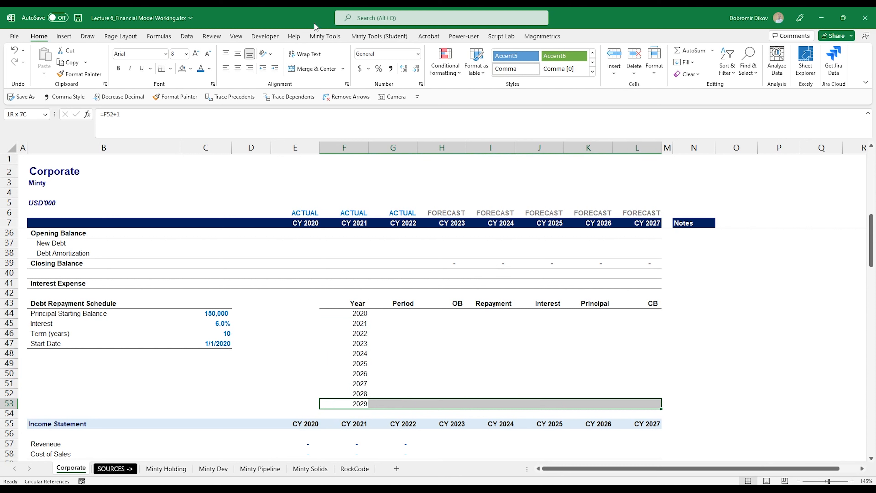
{"action": "left_click", "coordinate": [163, 69]}
{"action": "left_click", "coordinate": [459, 394]}
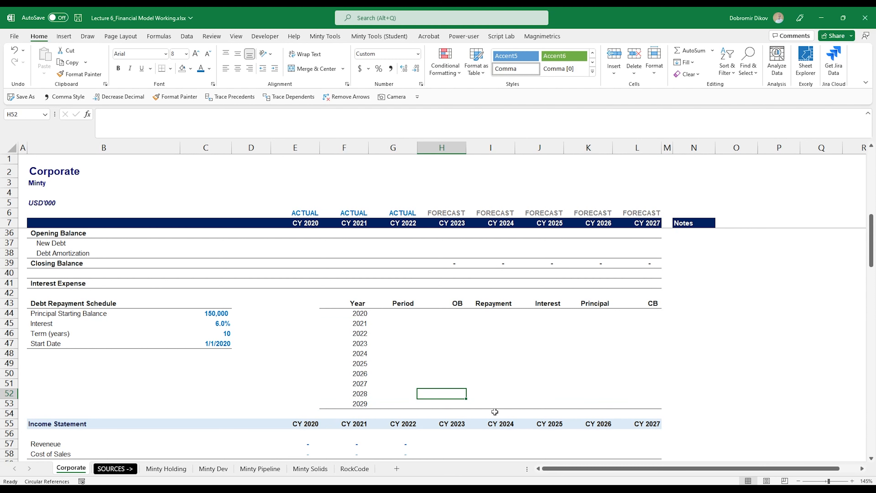
Step: Number the Period column with 1 in G44, then =G44+1 filled down to row 53
{"action": "left_click", "coordinate": [401, 316]}
{"action": "type", "text": "1"}
{"action": "key", "text": "Return"}
{"action": "type", "text": "="}
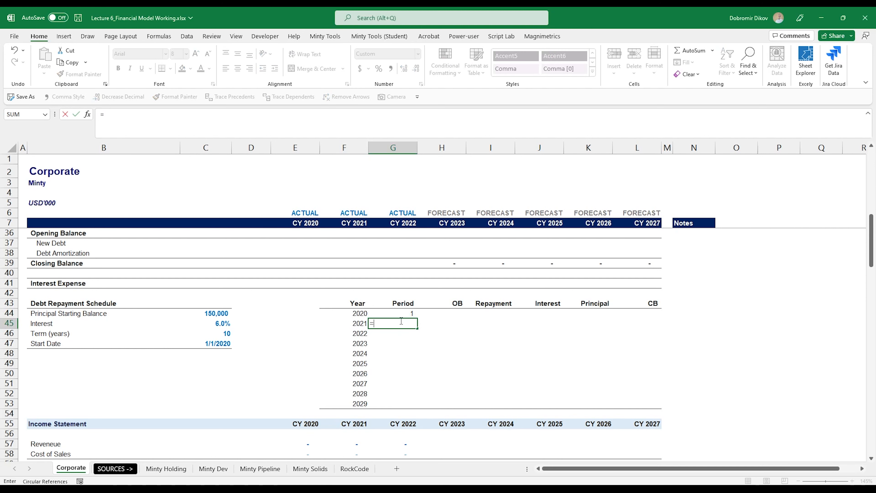
{"action": "left_click", "coordinate": [401, 316]}
{"action": "type", "text": "+1"}
{"action": "key", "text": "ctrl+Return"}
{"action": "key", "text": "shift+Down"}
{"action": "key", "text": "shift+Down"}
{"action": "key", "text": "shift+Down"}
{"action": "key", "text": "shift+Down"}
{"action": "key", "text": "shift+Down"}
{"action": "key", "text": "shift+Down"}
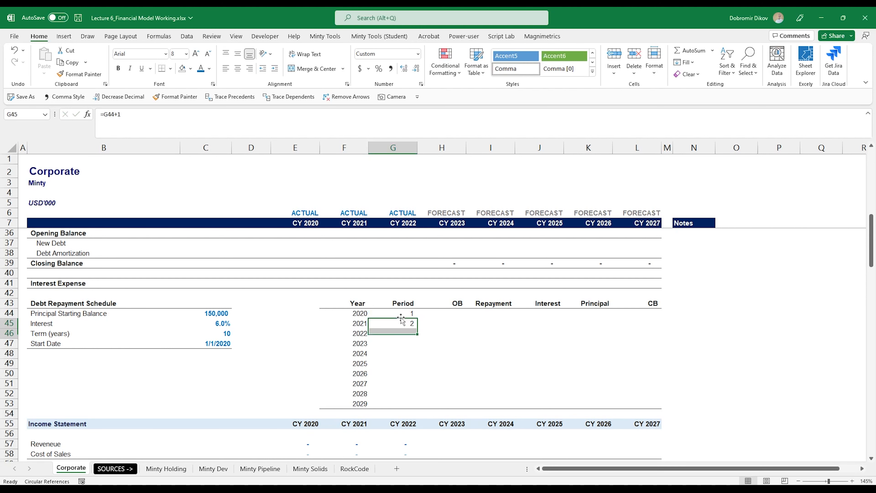
{"action": "key", "text": "shift+Down"}
{"action": "key", "text": "shift+Down"}
{"action": "key", "text": "ctrl+d"}
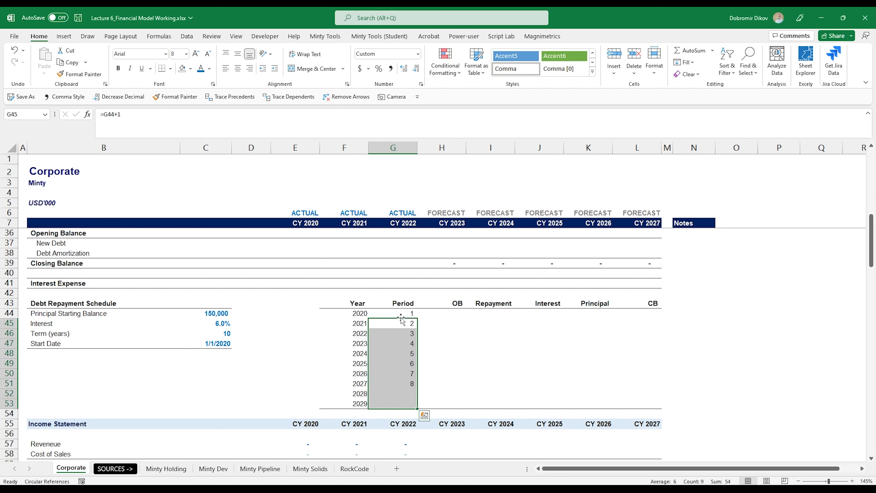
Step: Apply a Top Border to F54:L54 below the schedule
{"action": "key", "text": "Left"}
{"action": "key", "text": "ctrl+Down"}
{"action": "key", "text": "Right"}
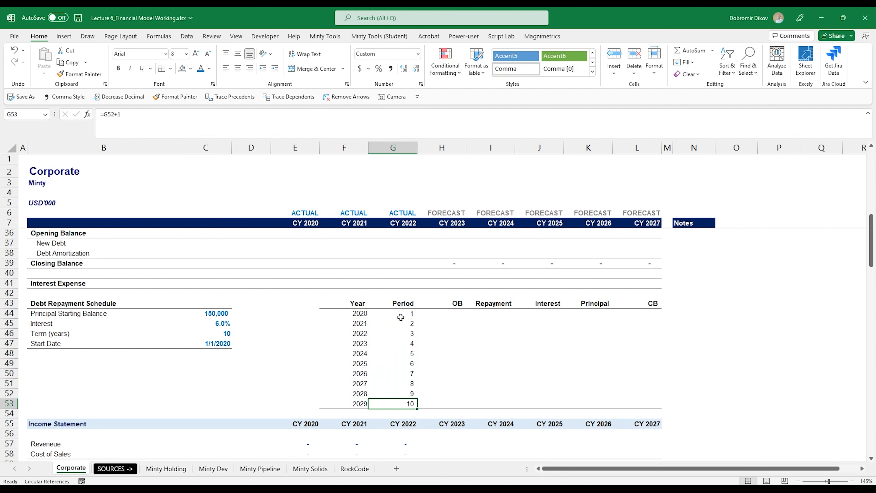
{"action": "key", "text": "Left"}
{"action": "key", "text": "Down"}
{"action": "key", "text": "shift+Right"}
{"action": "key", "text": "shift+Right"}
{"action": "key", "text": "shift+Right"}
{"action": "key", "text": "shift+Right"}
{"action": "key", "text": "shift+Right"}
{"action": "key", "text": "shift+Right"}
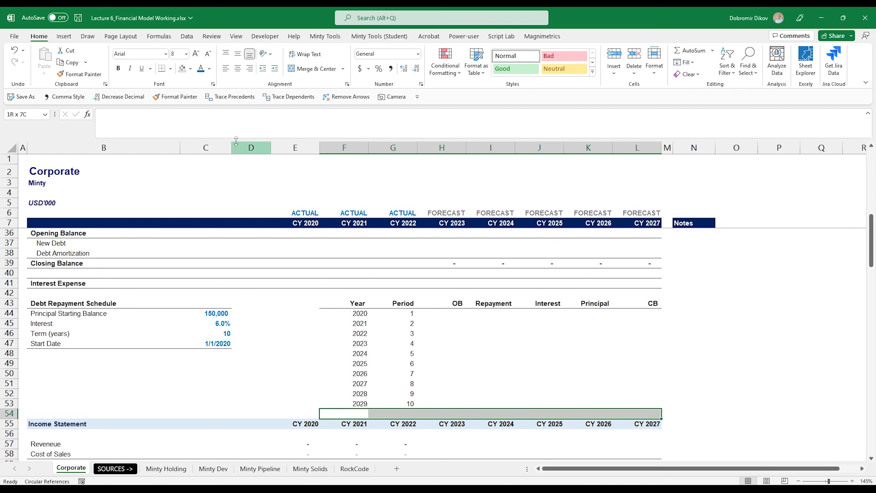
{"action": "left_click", "coordinate": [170, 68]}
{"action": "left_click", "coordinate": [182, 107]}
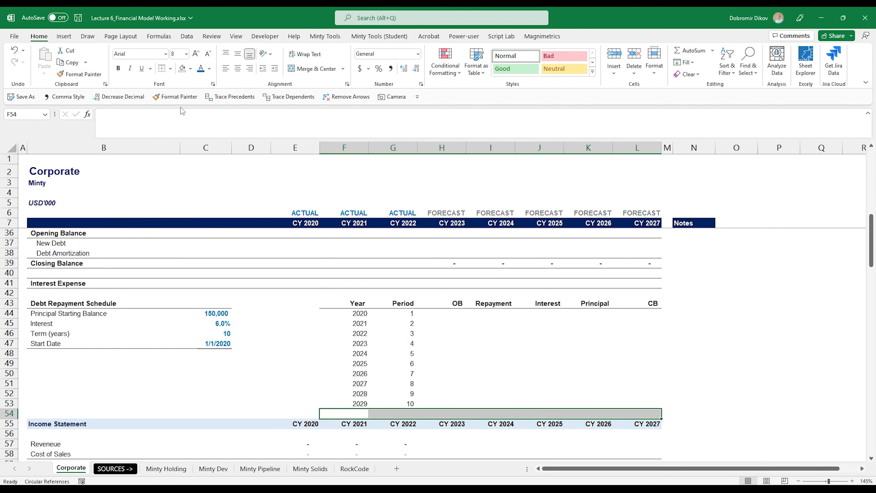
Step: Clear periods 4 through 10 and refill them from the formula above
{"action": "left_click", "coordinate": [443, 313]}
{"action": "left_click", "coordinate": [393, 343]}
{"action": "key", "text": "ctrl+shift+Down"}
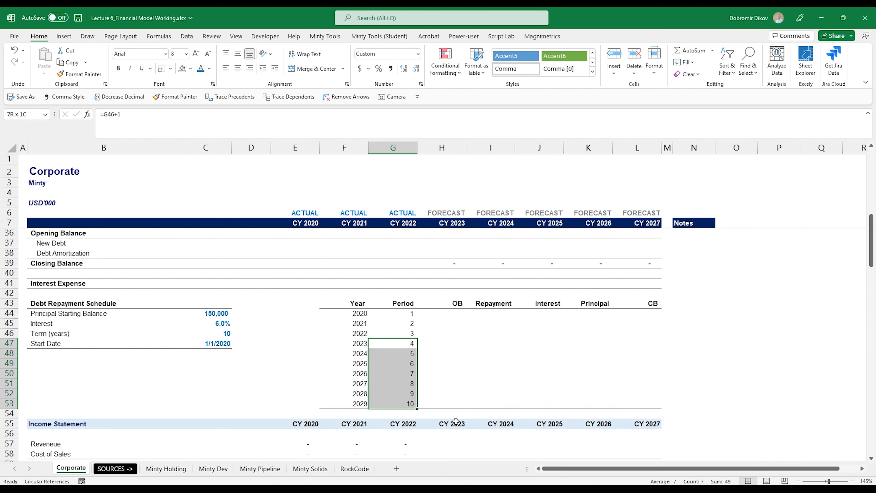
{"action": "key", "text": "Delete"}
{"action": "key", "text": "Up"}
{"action": "key", "text": "shift+Down"}
{"action": "key", "text": "shift+Down"}
{"action": "key", "text": "shift+Down"}
{"action": "key", "text": "shift+Down"}
{"action": "key", "text": "shift+Down"}
{"action": "key", "text": "shift+Down"}
{"action": "key", "text": "shift+Down"}
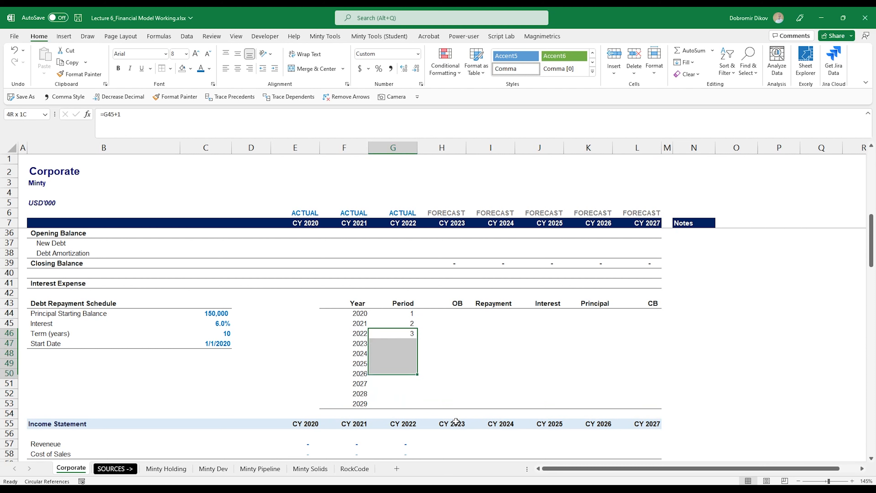
{"action": "key", "text": "ctrl+e"}
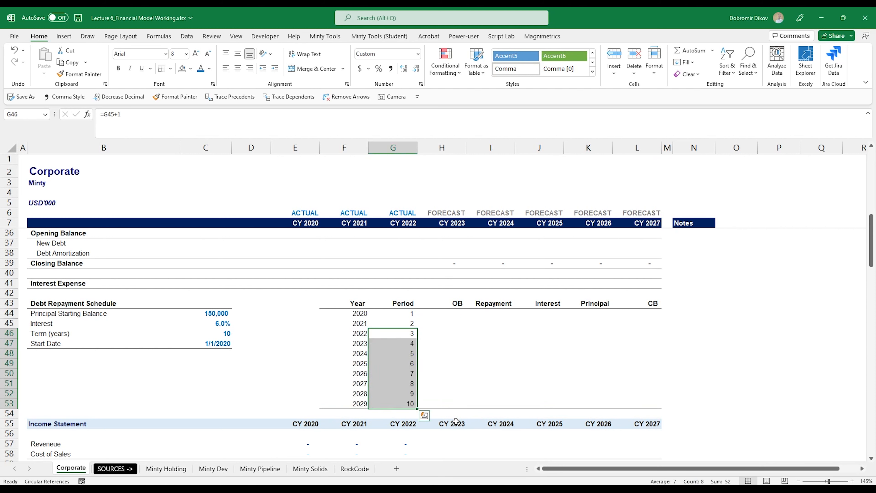
Step: Set the 2020 opening balance H44 to =C44, the principal starting balance
{"action": "key", "text": "Down"}
{"action": "key", "text": "Down"}
{"action": "key", "text": "Down"}
{"action": "key", "text": "Down"}
{"action": "key", "text": "Down"}
{"action": "key", "text": "Down"}
{"action": "key", "text": "Down"}
{"action": "key", "text": "ctrl+Up"}
{"action": "key", "text": "Right"}
{"action": "key", "text": "Down"}
{"action": "type", "text": "="}
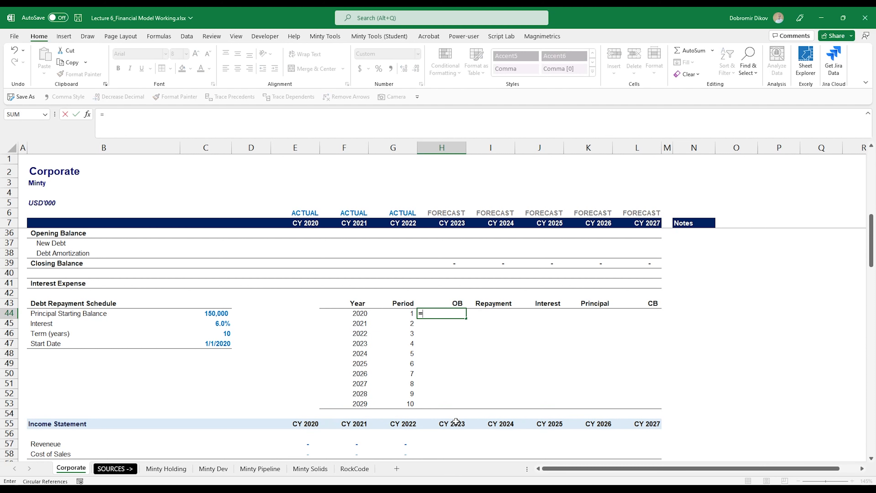
{"action": "key", "text": "Left"}
{"action": "key", "text": "Left"}
{"action": "key", "text": "Left"}
{"action": "key", "text": "Left"}
{"action": "key", "text": "Left"}
{"action": "key", "text": "Return"}
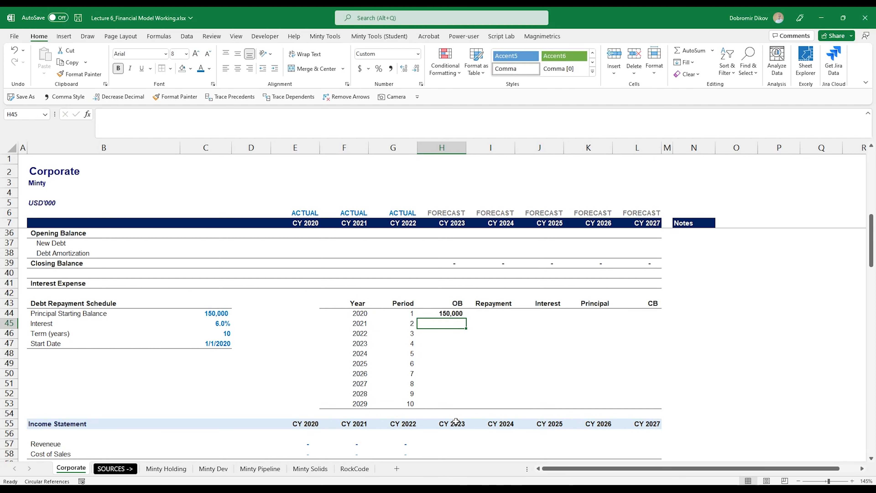
Step: Remove bold from the schedule values H44:L53
{"action": "key", "text": "Up"}
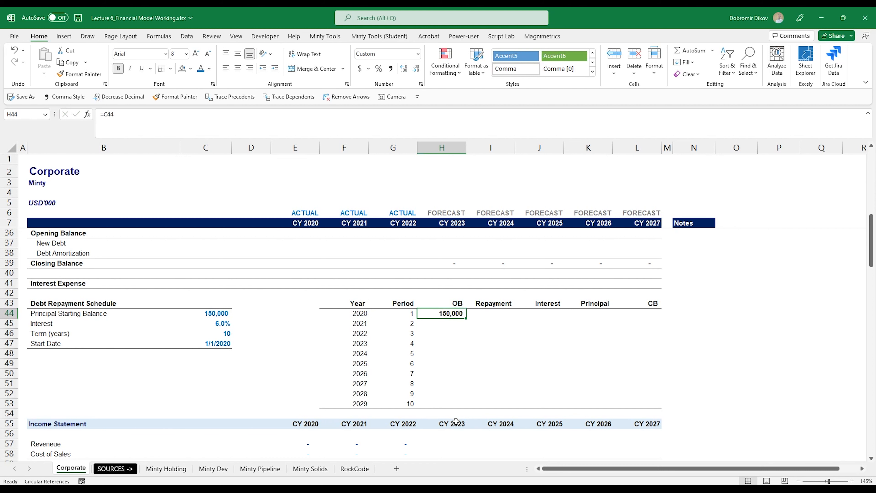
{"action": "key", "text": "shift+Right"}
{"action": "key", "text": "shift+Right"}
{"action": "key", "text": "shift+Right"}
{"action": "key", "text": "shift+Right"}
{"action": "key", "text": "shift+Down"}
{"action": "key", "text": "shift+Down"}
{"action": "key", "text": "shift+Down"}
{"action": "key", "text": "shift+Down"}
{"action": "key", "text": "shift+Down"}
{"action": "key", "text": "shift+Down"}
{"action": "key", "text": "shift+Down"}
{"action": "key", "text": "shift+Down"}
{"action": "key", "text": "shift+Down"}
{"action": "key", "text": "ctrl+b"}
{"action": "key", "text": "Up"}
{"action": "key", "text": "Down"}
Step: Enter =SUM(H44:I44) as the closing balance in L44:L53
{"action": "key", "text": "Right"}
{"action": "key", "text": "Right"}
{"action": "key", "text": "Right"}
{"action": "key", "text": "Right"}
{"action": "type", "text": "="}
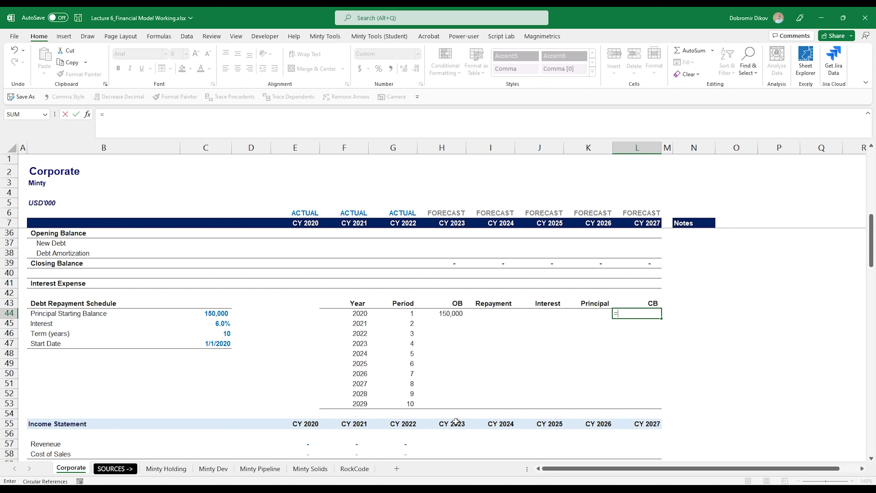
{"action": "type", "text": "SUM("}
{"action": "key", "text": "Left"}
{"action": "key", "text": "Left"}
{"action": "key", "text": "Left"}
{"action": "key", "text": "Left"}
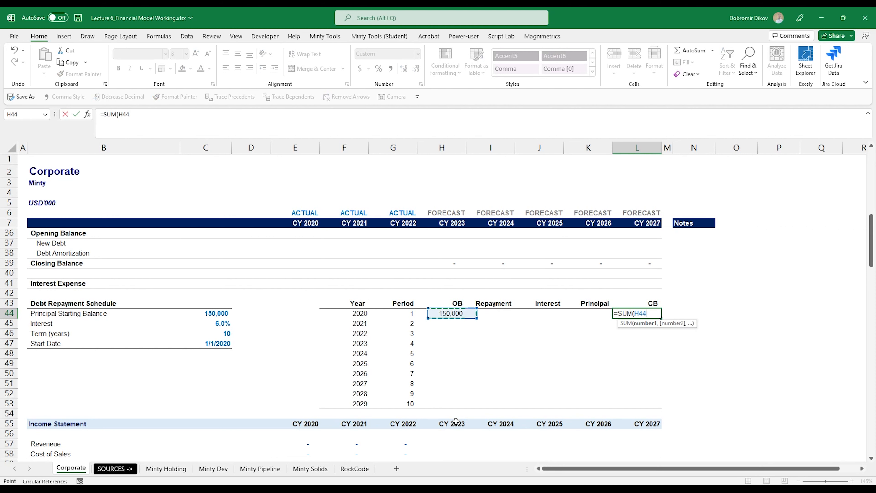
{"action": "key", "text": "shift+Right"}
{"action": "key", "text": "shift+Right"}
{"action": "key", "text": "shift+Left"}
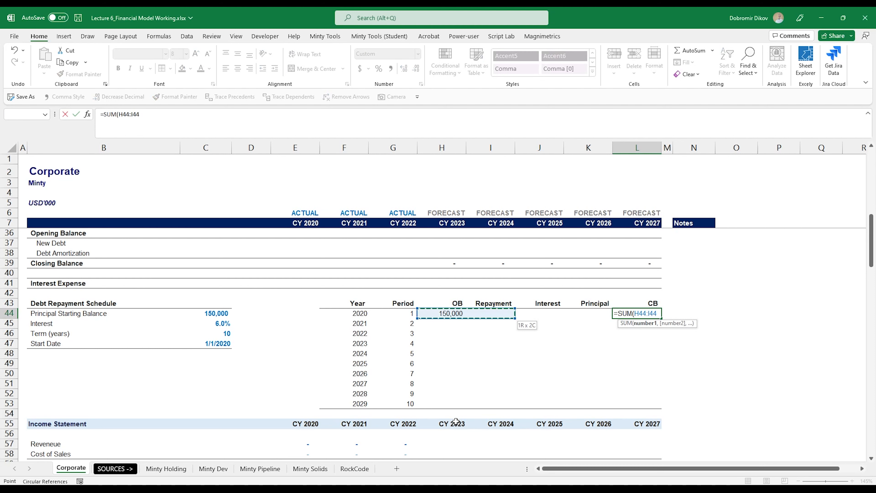
{"action": "key", "text": "ctrl+Return"}
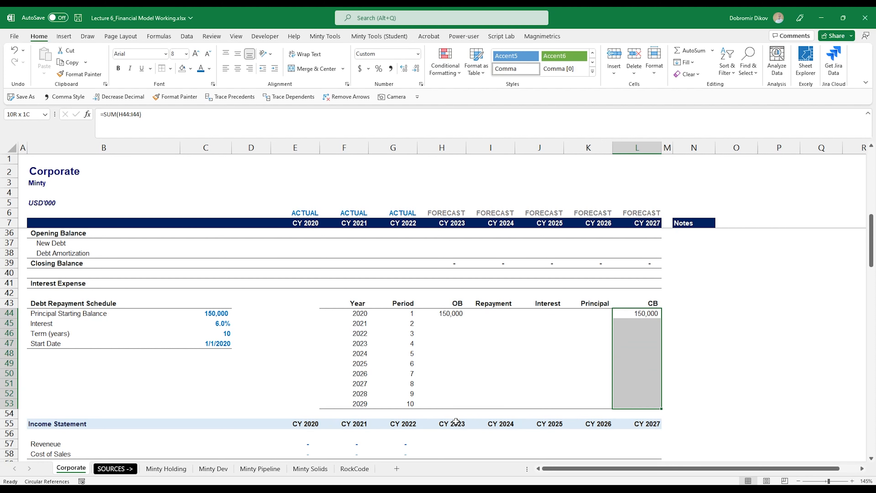
{"action": "key", "text": "Down"}
Step: Link the 2021 opening balance to the prior CB with =L44 and fill down to H53
{"action": "key", "text": "Left"}
{"action": "key", "text": "Left"}
{"action": "key", "text": "Left"}
{"action": "key", "text": "Left"}
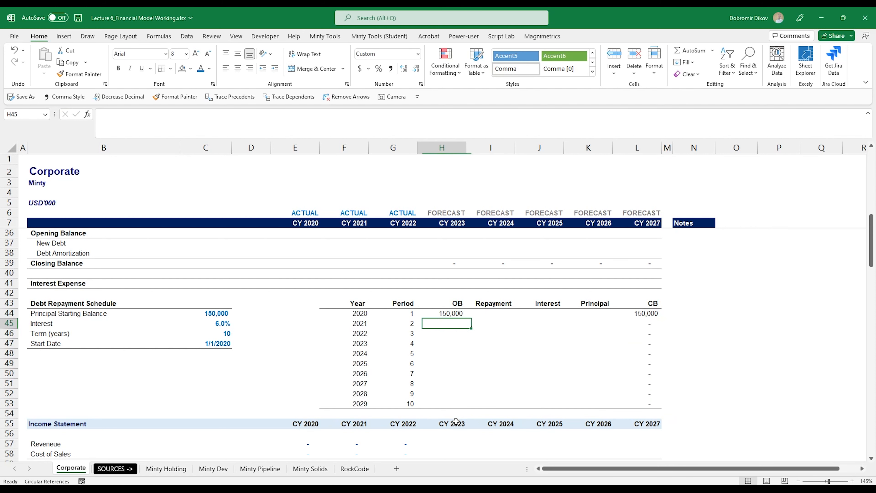
{"action": "type", "text": "="}
{"action": "key", "text": "Up"}
{"action": "key", "text": "Right"}
{"action": "key", "text": "Right"}
{"action": "key", "text": "Right"}
{"action": "key", "text": "Right"}
{"action": "key", "text": "Right"}
{"action": "key", "text": "Left"}
{"action": "key", "text": "ctrl+Return"}
{"action": "key", "text": "shift+Down"}
{"action": "key", "text": "shift+Down"}
{"action": "key", "text": "shift+Down"}
{"action": "key", "text": "shift+Down"}
{"action": "key", "text": "shift+Down"}
{"action": "key", "text": "shift+Down"}
{"action": "key", "text": "shift+Down"}
{"action": "key", "text": "shift+Down"}
{"action": "key", "text": "ctrl+d"}
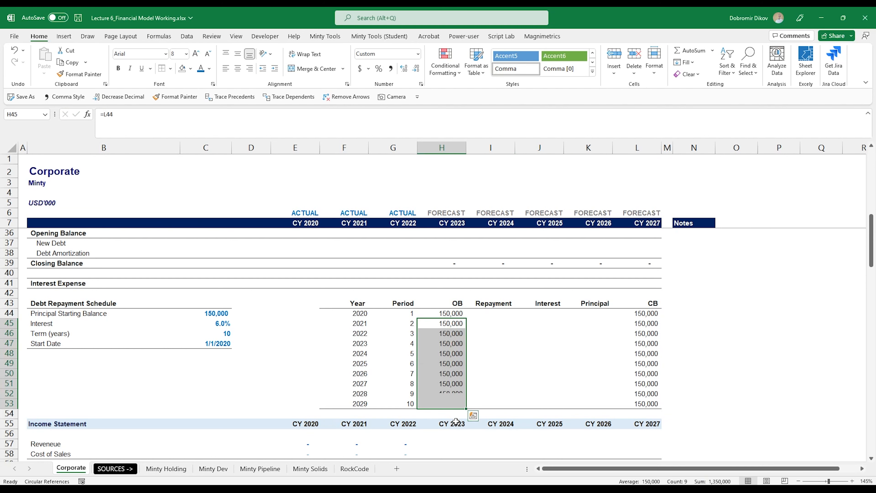
{"action": "key", "text": "Up"}
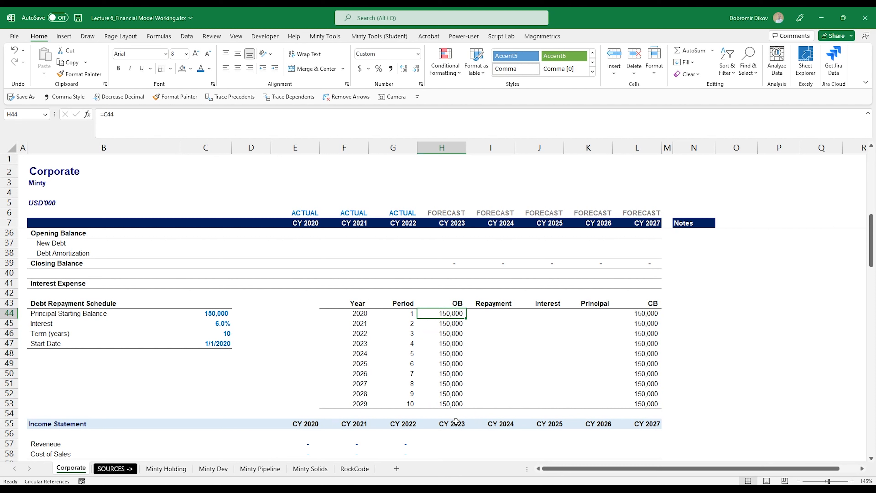
{"action": "key", "text": "Right"}
{"action": "key", "text": "Right"}
{"action": "key", "text": "Right"}
{"action": "key", "text": "Right"}
Step: Start a PMT formula in the 2020 Repayment cell I44 with locked rate $C$45
{"action": "key", "text": "Left"}
{"action": "key", "text": "Left"}
{"action": "key", "text": "Left"}
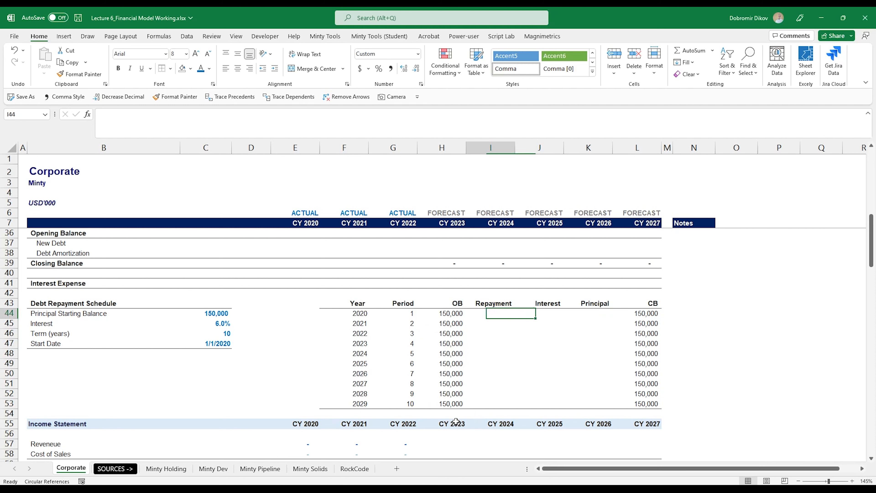
{"action": "key", "text": "Right"}
{"action": "key", "text": "Right"}
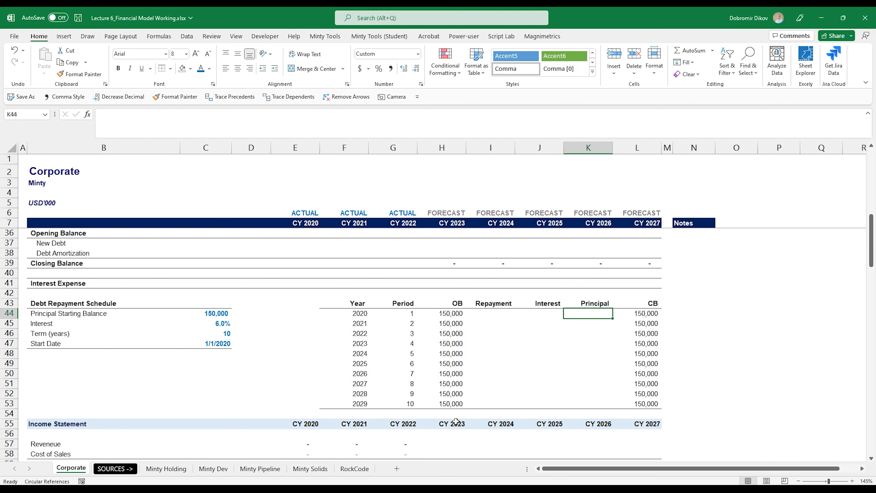
{"action": "key", "text": "Left"}
{"action": "key", "text": "Left"}
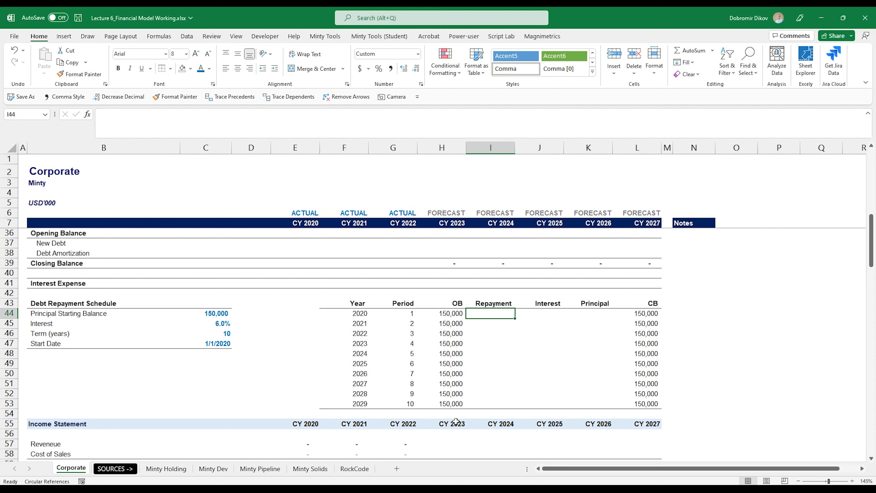
{"action": "type", "text": "="}
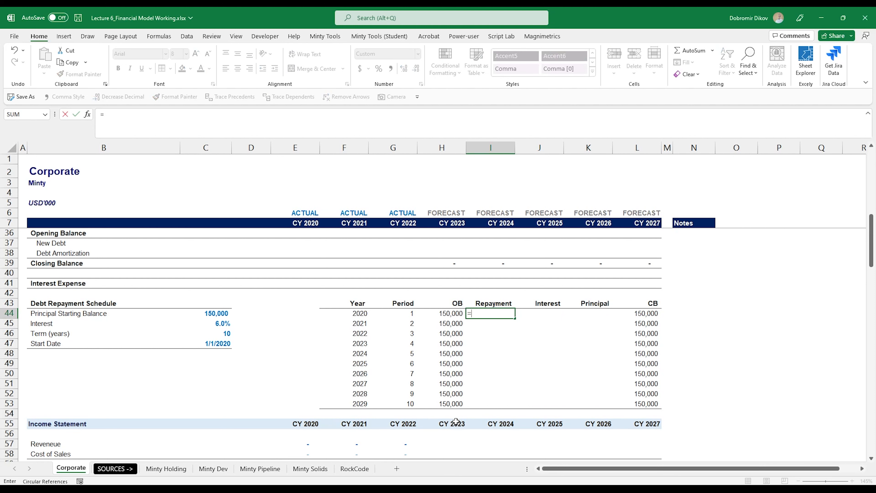
{"action": "type", "text": "pmt"}
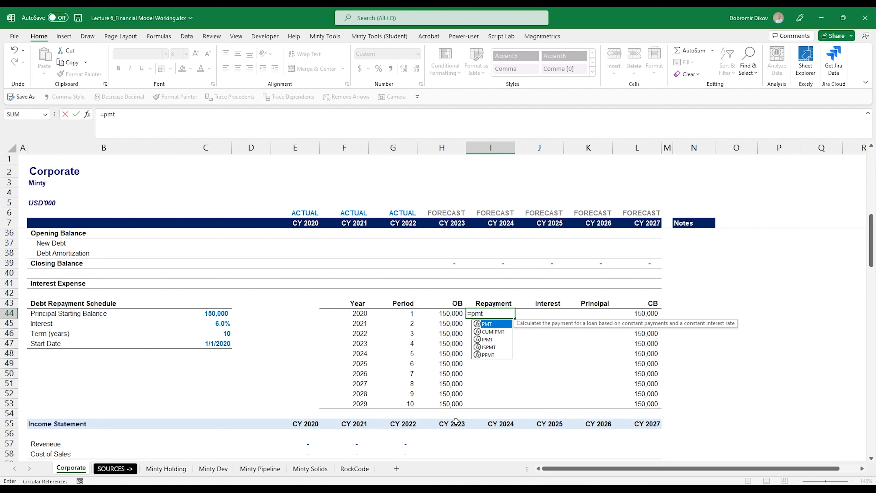
{"action": "key", "text": "Tab"}
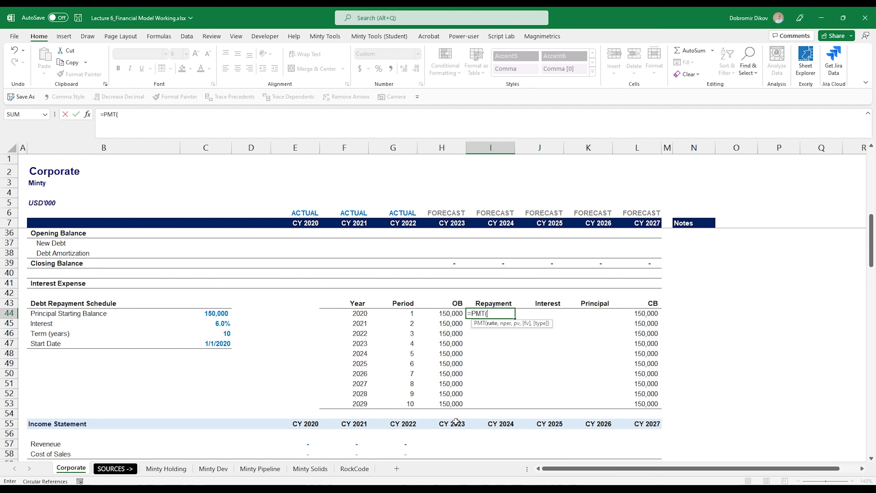
{"action": "key", "text": "ctrl+Left"}
{"action": "key", "text": "ctrl+Left"}
{"action": "key", "text": "ctrl+Left"}
{"action": "key", "text": "Down"}
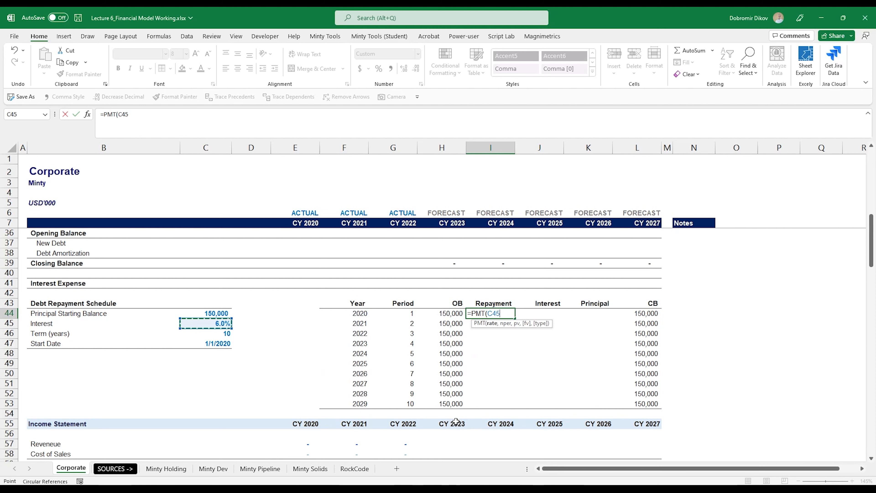
{"action": "key", "text": "F4"}
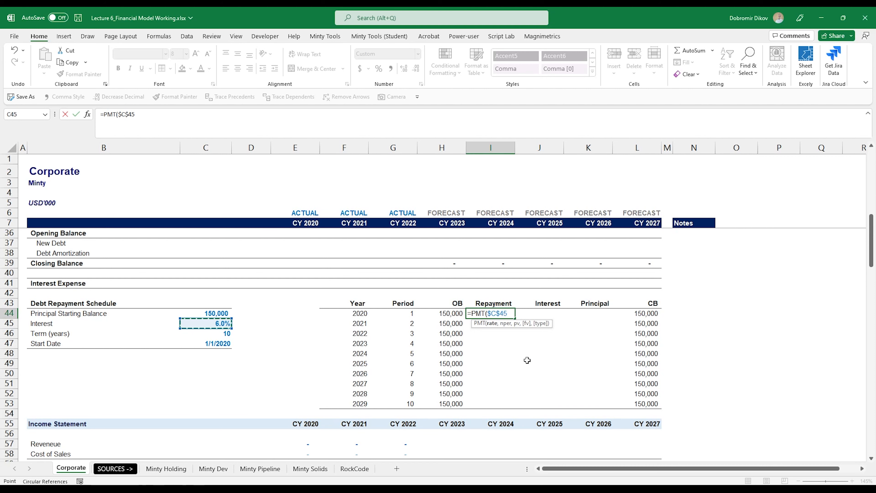
Step: Complete it as =PMT($C$45,$C$46,$C$44), returning (20,380), and select I44:I53
{"action": "type", "text": ","}
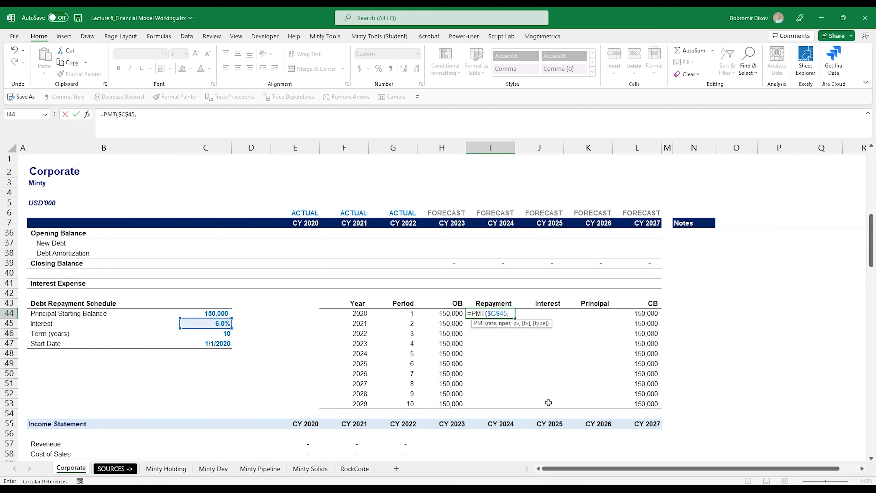
{"action": "key", "text": "Left"}
{"action": "key", "text": "Left"}
{"action": "key", "text": "Left"}
{"action": "key", "text": "Left"}
{"action": "key", "text": "Left"}
{"action": "key", "text": "Left"}
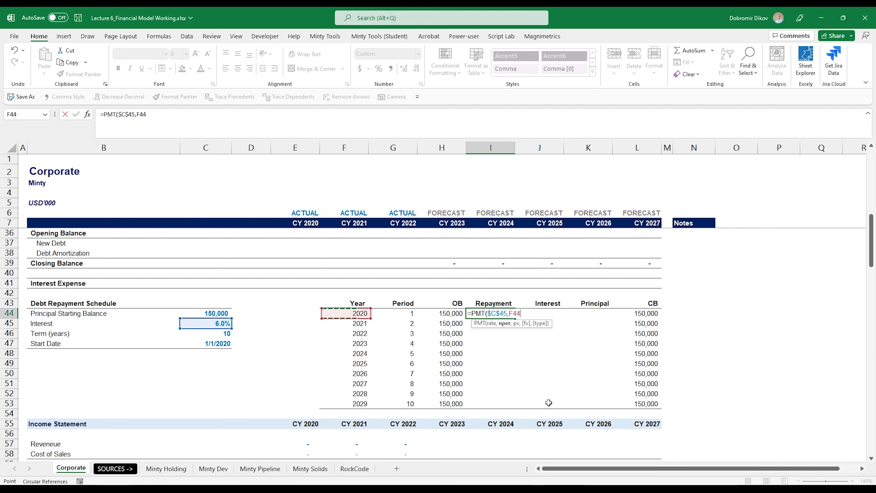
{"action": "key", "text": "Down"}
{"action": "key", "text": "Down"}
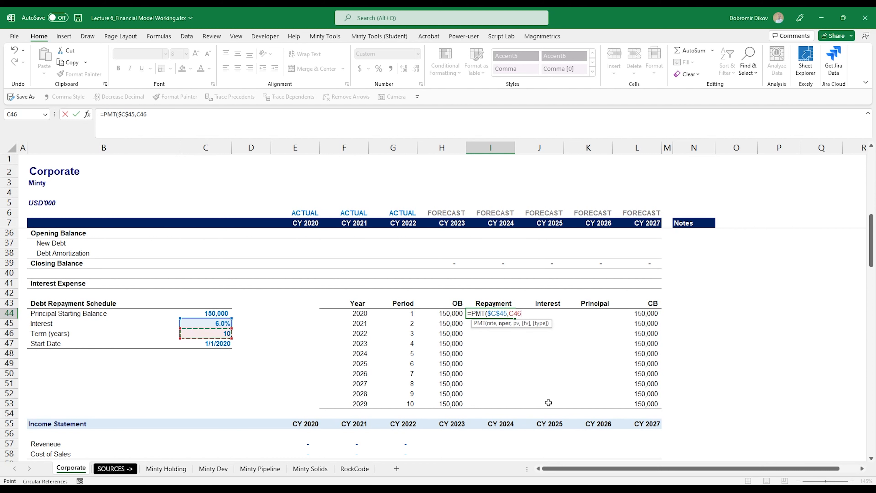
{"action": "key", "text": "F4"}
{"action": "type", "text": ","}
{"action": "key", "text": "Left"}
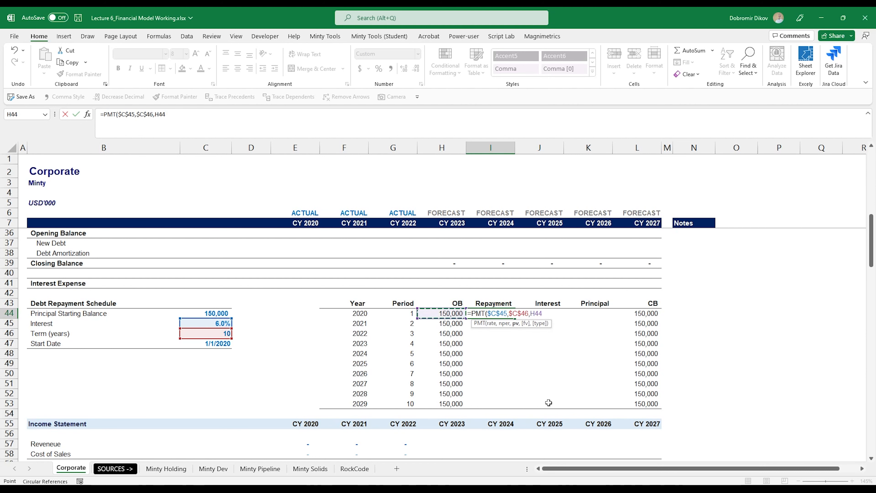
{"action": "key", "text": "Left"}
{"action": "key", "text": "Left"}
{"action": "key", "text": "Left"}
{"action": "key", "text": "Left"}
{"action": "key", "text": "Left"}
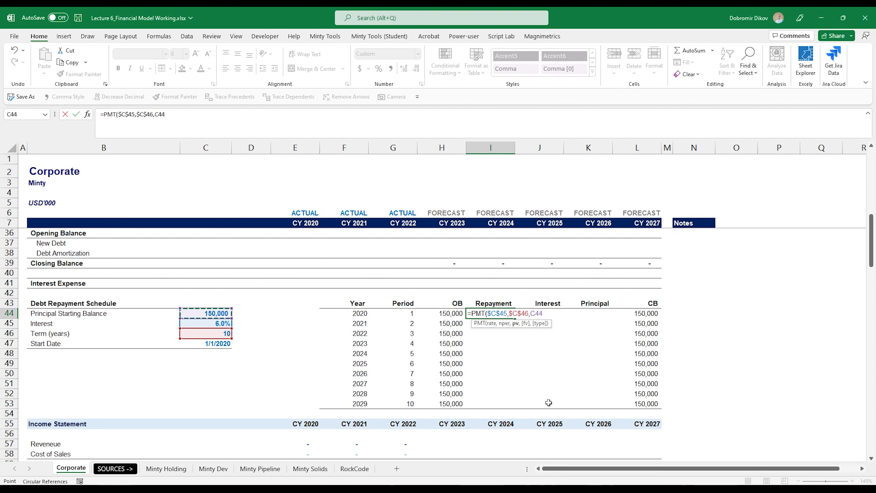
{"action": "key", "text": "F4"}
{"action": "type", "text": ")"}
{"action": "key", "text": "Return"}
{"action": "key", "text": "Up"}
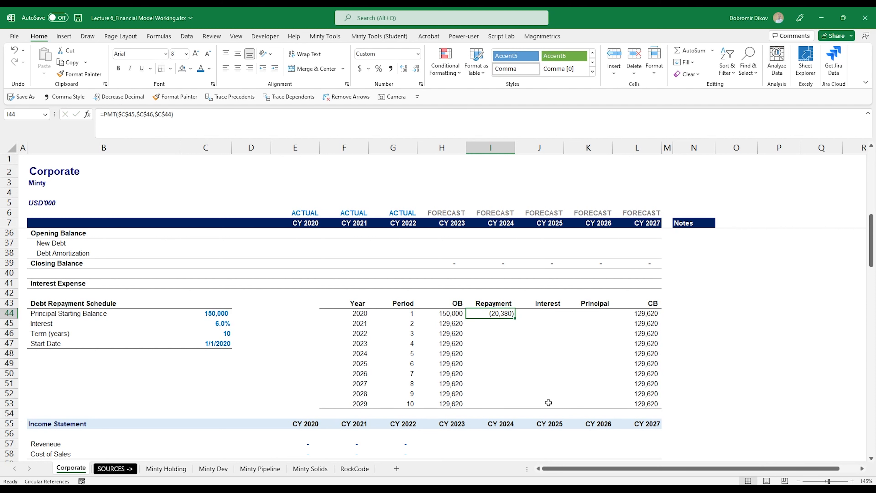
{"action": "key", "text": "shift+Down"}
{"action": "key", "text": "shift+Down"}
{"action": "key", "text": "shift+Down"}
{"action": "key", "text": "shift+Down"}
{"action": "key", "text": "shift+Down"}
{"action": "key", "text": "shift+Down"}
{"action": "key", "text": "shift+Down"}
{"action": "key", "text": "shift+Down"}
{"action": "key", "text": "shift+Down"}
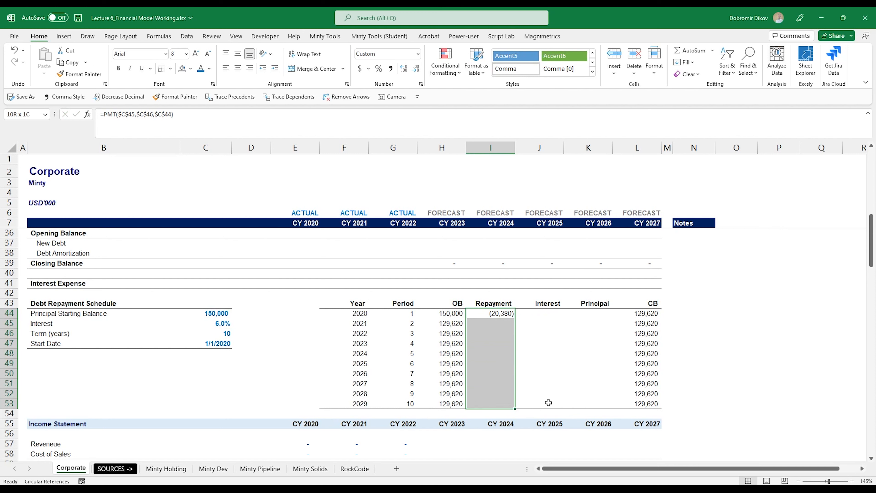
Step: Copy the repayment formula down so all ten years show (20,380)
{"action": "key", "text": "ctrl+d"}
{"action": "key", "text": "Down"}
{"action": "key", "text": "Down"}
{"action": "key", "text": "Down"}
{"action": "key", "text": "Down"}
{"action": "key", "text": "Down"}
{"action": "key", "text": "Down"}
{"action": "key", "text": "Down"}
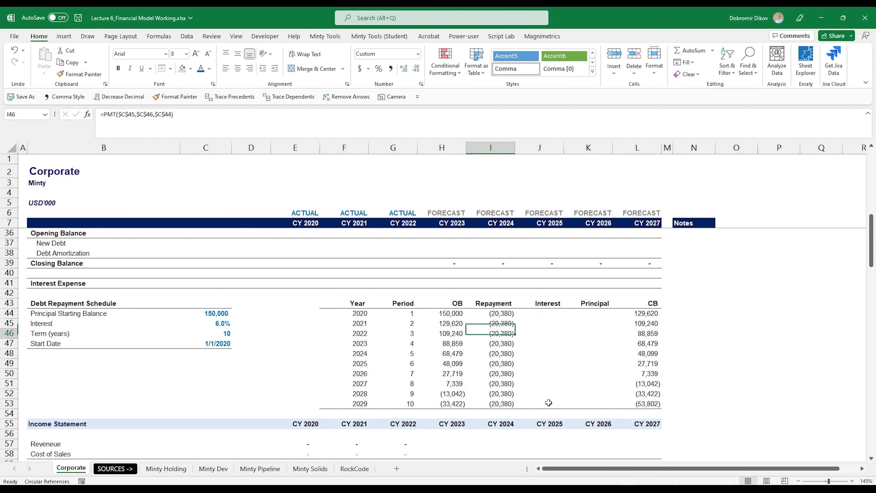
{"action": "key", "text": "Down"}
{"action": "key", "text": "Down"}
{"action": "key", "text": "Up"}
{"action": "key", "text": "Up"}
{"action": "key", "text": "Right"}
{"action": "key", "text": "Right"}
{"action": "key", "text": "Right"}
{"action": "key", "text": "Left"}
{"action": "key", "text": "Right"}
{"action": "key", "text": "Up"}
{"action": "key", "text": "Up"}
{"action": "key", "text": "Up"}
{"action": "key", "text": "Up"}
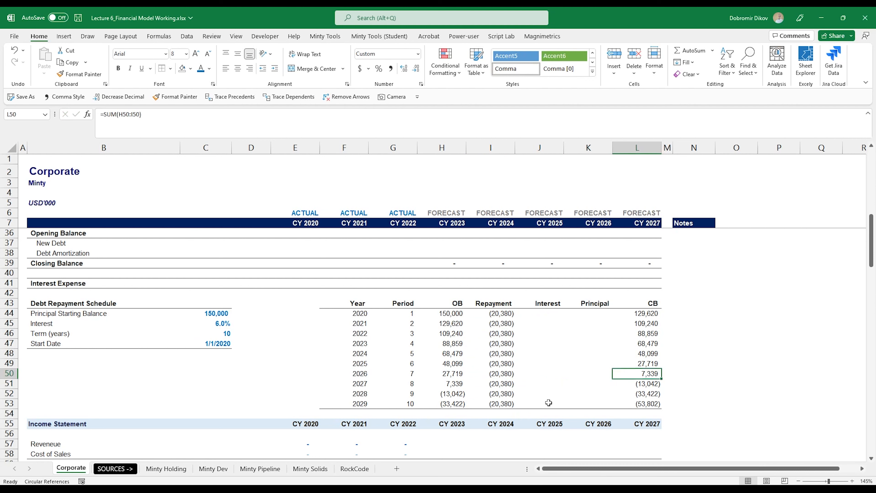
{"action": "key", "text": "Up"}
{"action": "key", "text": "Up"}
{"action": "key", "text": "Up"}
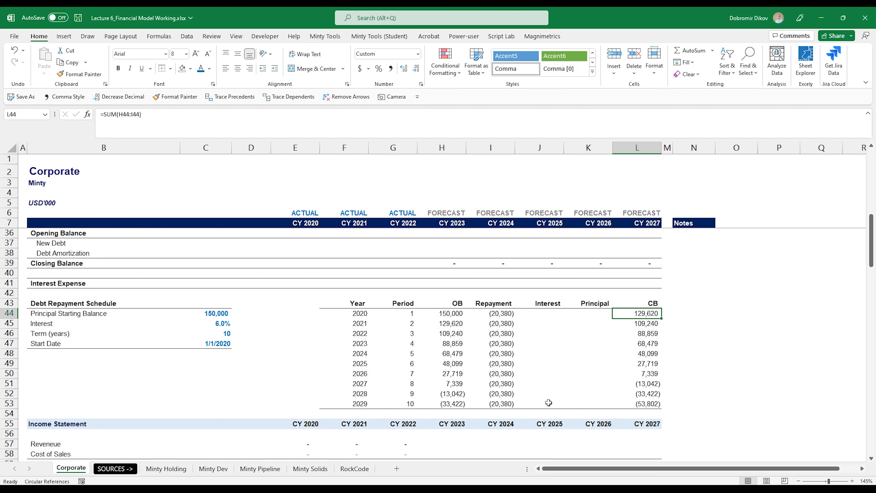
Step: Replace the CB sum with =H44+K44 (OB plus Principal) across L44:L53
{"action": "key", "text": "Left"}
{"action": "key", "text": "Left"}
{"action": "key", "text": "Left"}
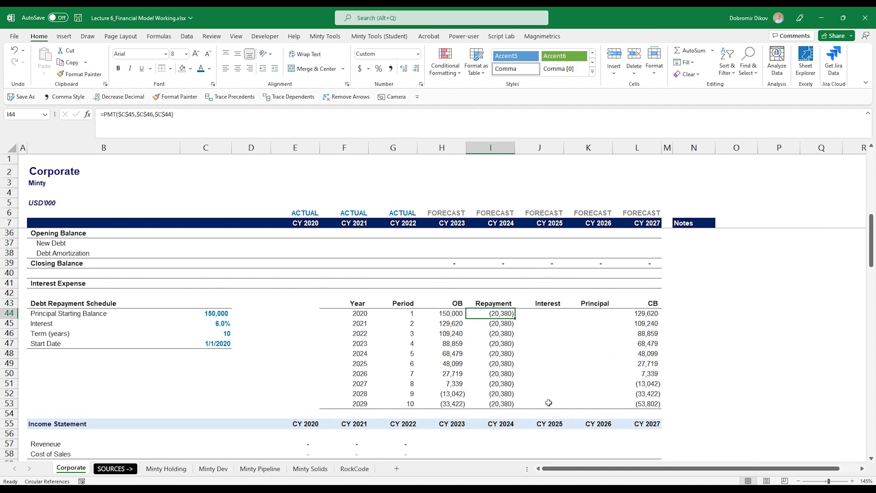
{"action": "key", "text": "Right"}
{"action": "key", "text": "Right"}
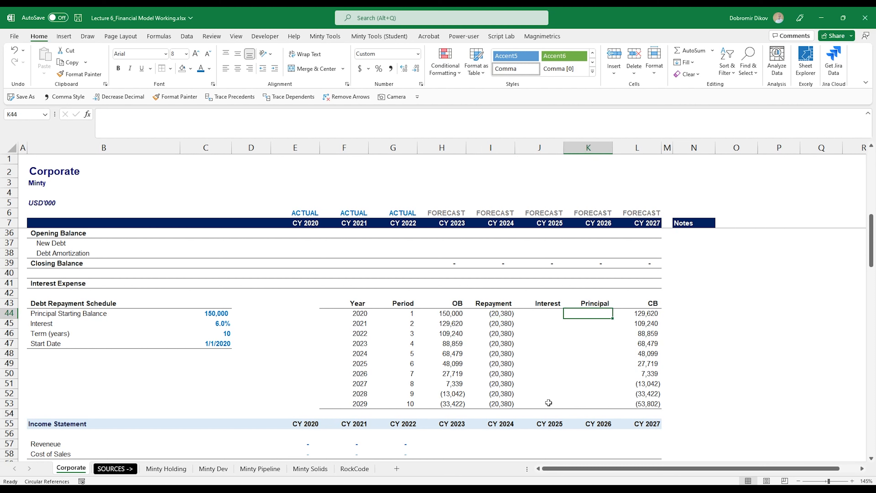
{"action": "key", "text": "Left"}
{"action": "key", "text": "Left"}
{"action": "key", "text": "Left"}
{"action": "key", "text": "Right"}
{"action": "key", "text": "Left"}
{"action": "key", "text": "Down"}
{"action": "key", "text": "Down"}
{"action": "key", "text": "Down"}
{"action": "key", "text": "Right"}
{"action": "key", "text": "Right"}
{"action": "key", "text": "Right"}
{"action": "key", "text": "Up"}
{"action": "key", "text": "Up"}
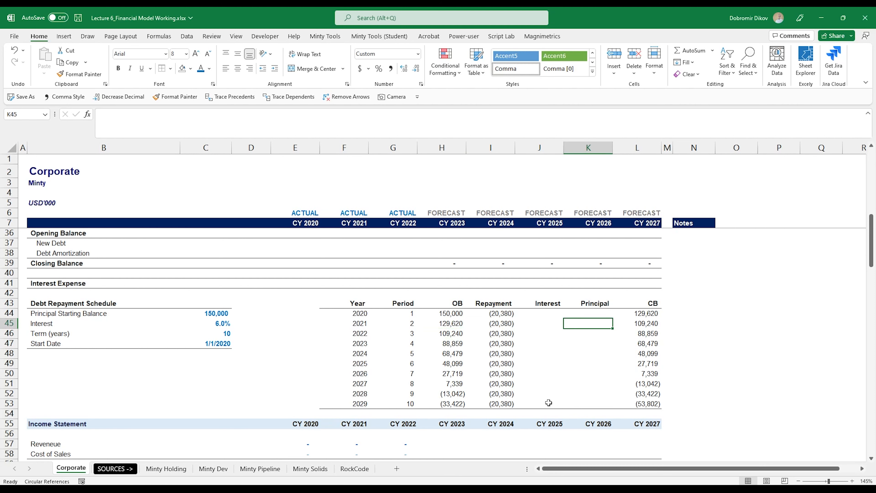
{"action": "key", "text": "Up"}
{"action": "key", "text": "Right"}
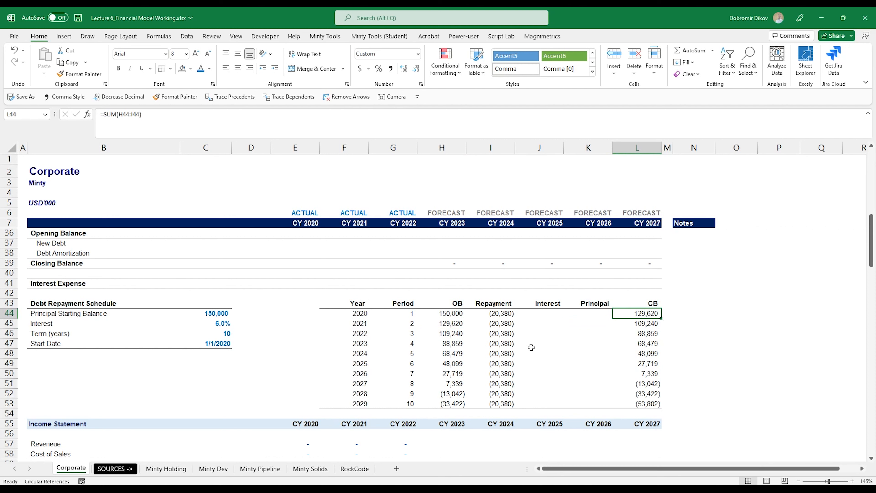
{"action": "key", "text": "F2"}
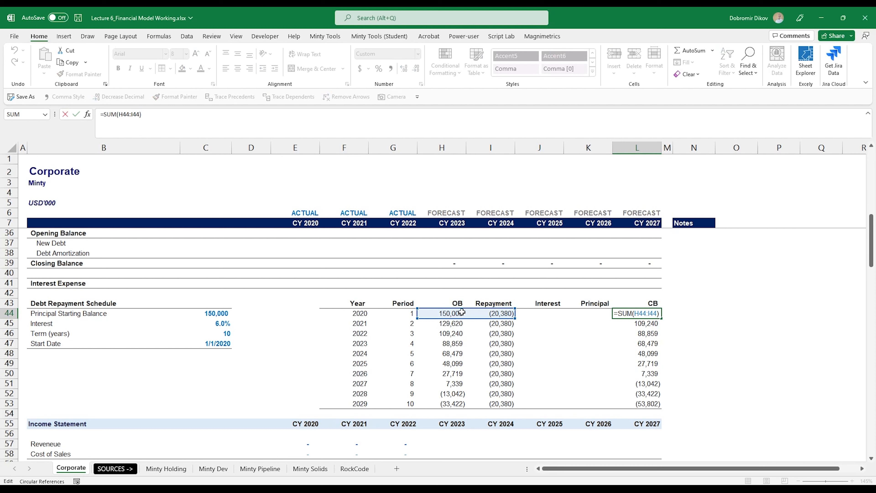
{"action": "key", "text": "Escape"}
{"action": "type", "text": "="}
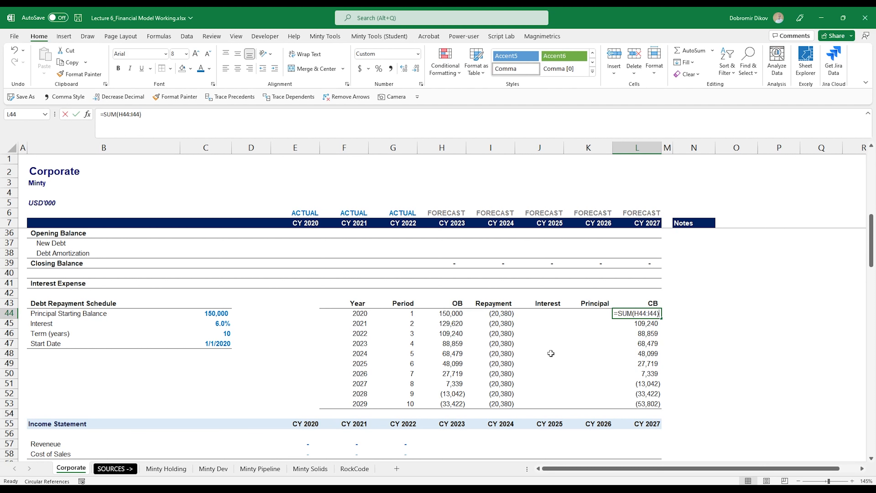
{"action": "key", "text": "Left"}
{"action": "key", "text": "Left"}
{"action": "key", "text": "Left"}
{"action": "key", "text": "Left"}
{"action": "type", "text": "+"}
{"action": "key", "text": "Left"}
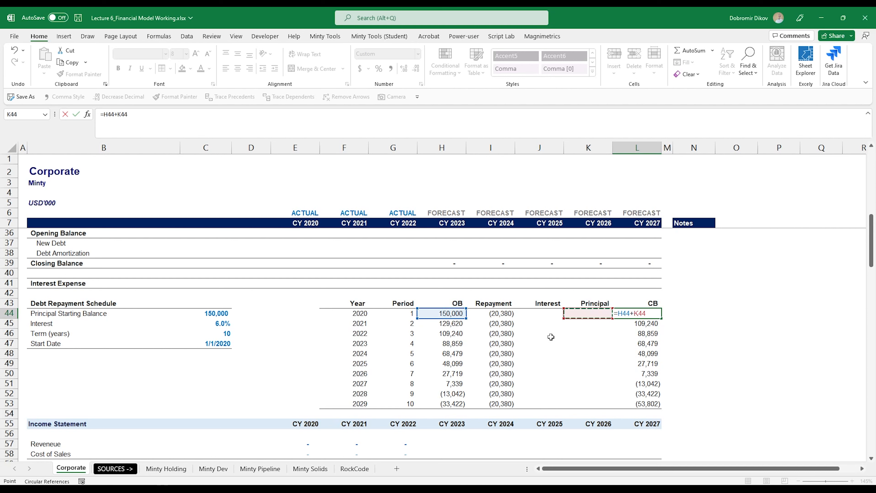
{"action": "key", "text": "ctrl+Return"}
Step: Enter =PPMT($C$45,G44,$C$46,$C$44) in K44 for the 2020 principal payment
{"action": "key", "text": "Left"}
{"action": "key", "text": "Left"}
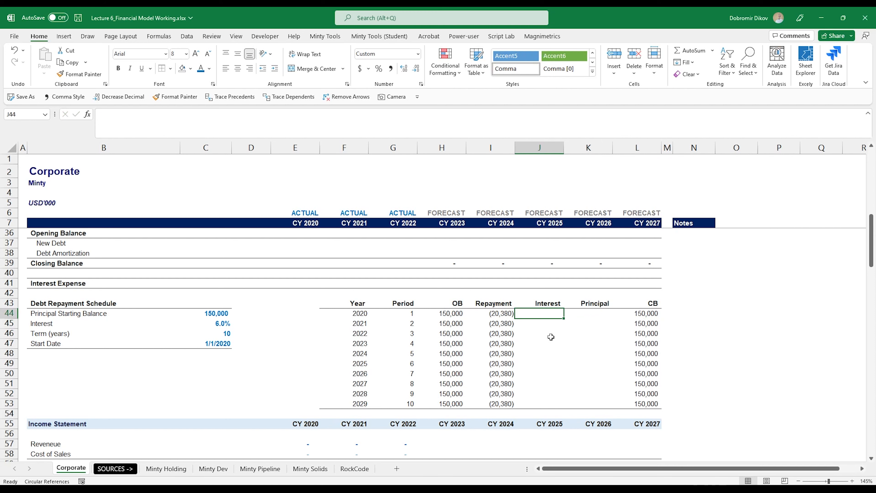
{"action": "key", "text": "Right"}
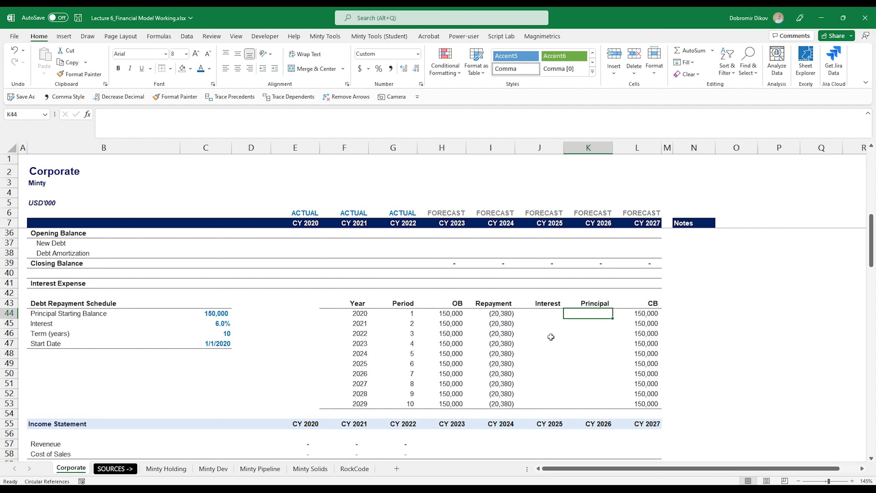
{"action": "type", "text": "="}
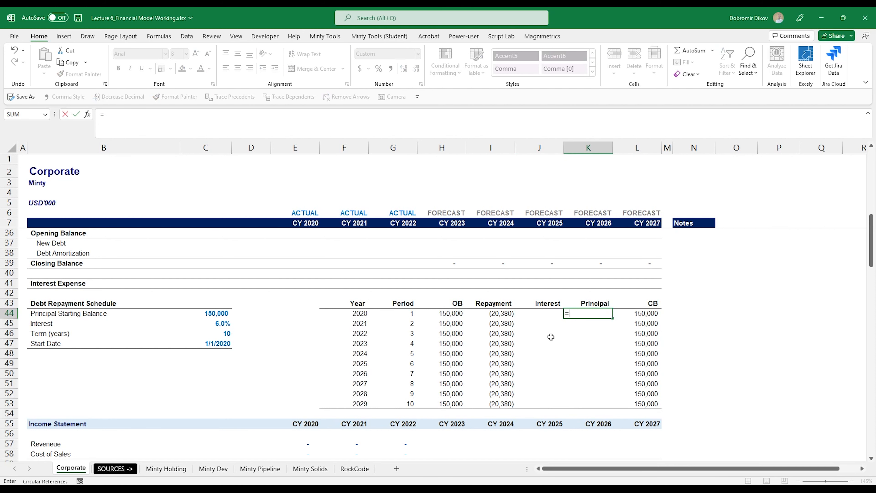
{"action": "type", "text": "ppmt"}
{"action": "key", "text": "Tab"}
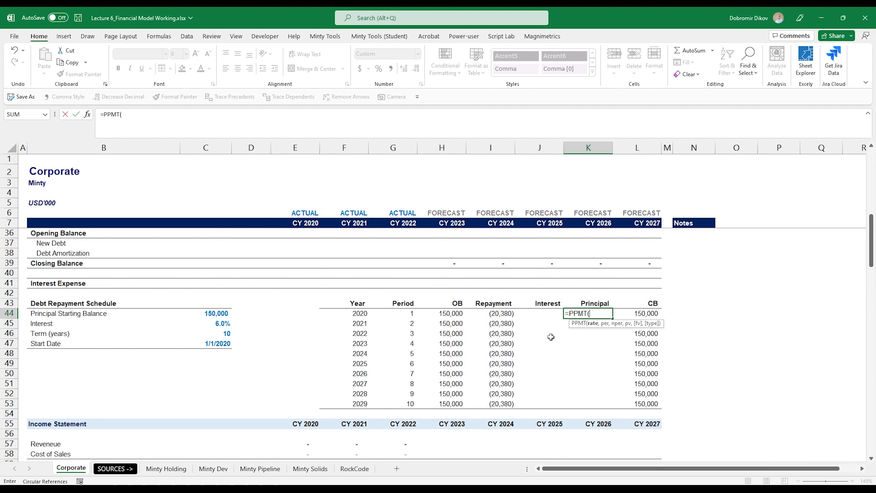
{"action": "key", "text": "Left"}
{"action": "key", "text": "Left"}
{"action": "key", "text": "Left"}
{"action": "key", "text": "Left"}
{"action": "key", "text": "Left"}
{"action": "key", "text": "Left"}
{"action": "key", "text": "Left"}
{"action": "key", "text": "Left"}
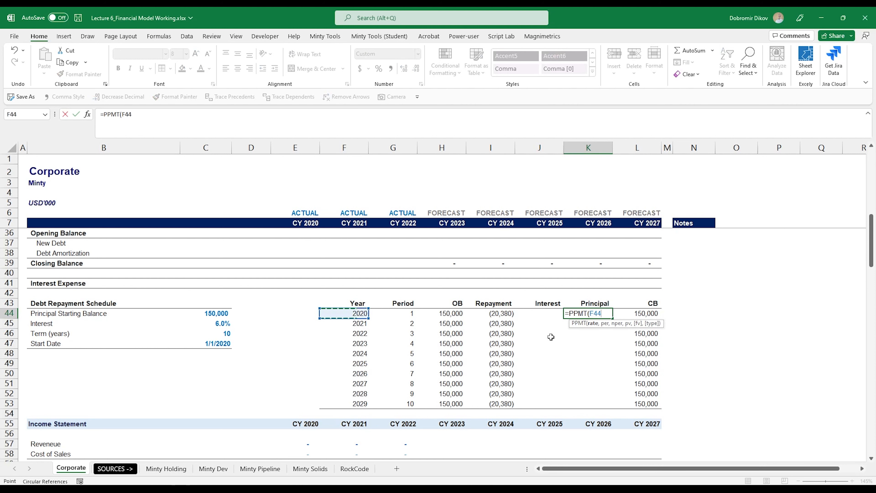
{"action": "key", "text": "Down"}
{"action": "key", "text": "F4"}
{"action": "type", "text": ","}
{"action": "key", "text": "Left"}
{"action": "key", "text": "Left"}
{"action": "key", "text": "Left"}
{"action": "key", "text": "Left"}
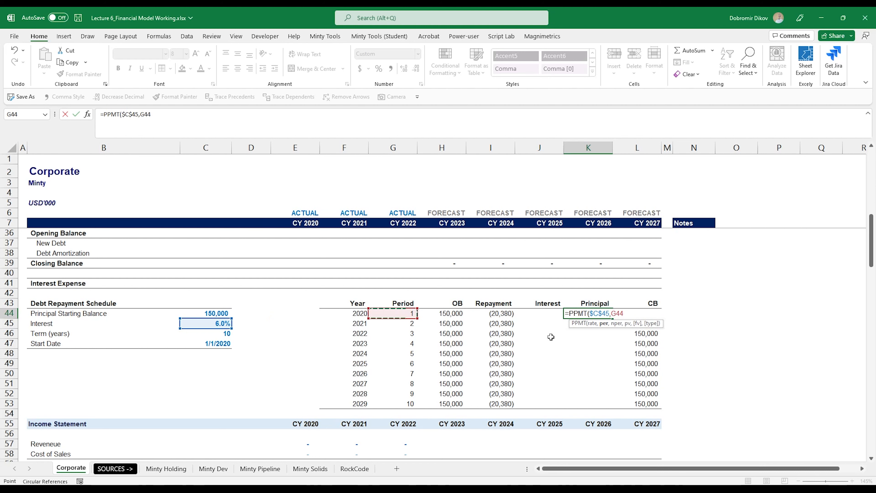
{"action": "type", "text": ","}
{"action": "key", "text": "Left"}
{"action": "key", "text": "Left"}
{"action": "key", "text": "Left"}
{"action": "key", "text": "Left"}
{"action": "key", "text": "Left"}
{"action": "key", "text": "Left"}
{"action": "key", "text": "Left"}
{"action": "key", "text": "Left"}
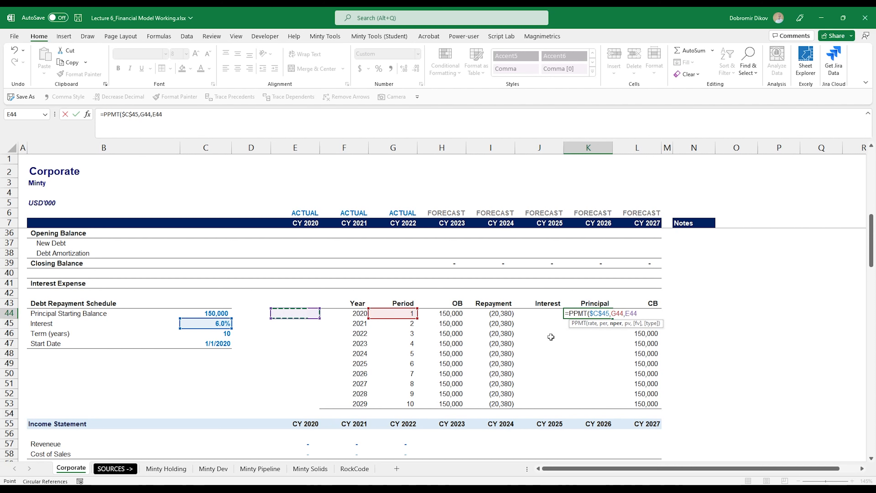
{"action": "key", "text": "Down"}
{"action": "key", "text": "Down"}
{"action": "key", "text": "F4"}
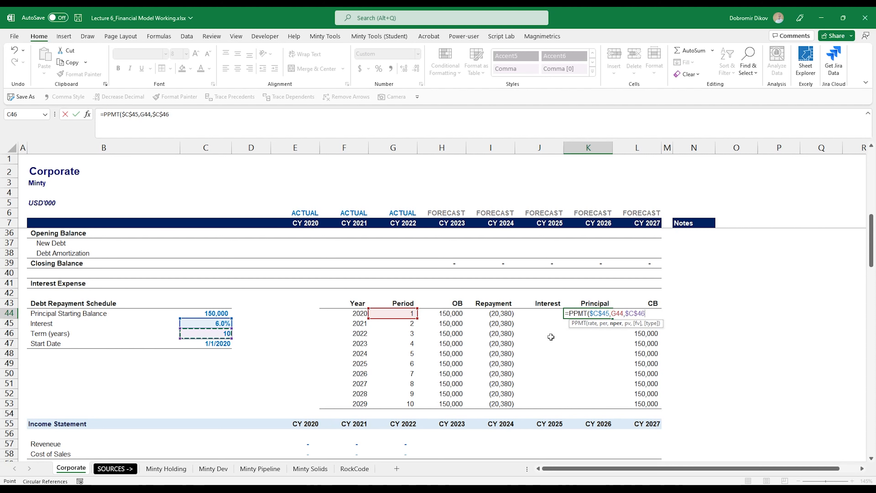
{"action": "type", "text": ","}
{"action": "key", "text": "Left"}
{"action": "key", "text": "Left"}
{"action": "key", "text": "Left"}
{"action": "key", "text": "Left"}
{"action": "key", "text": "Left"}
{"action": "key", "text": "Left"}
{"action": "key", "text": "Left"}
{"action": "key", "text": "Left"}
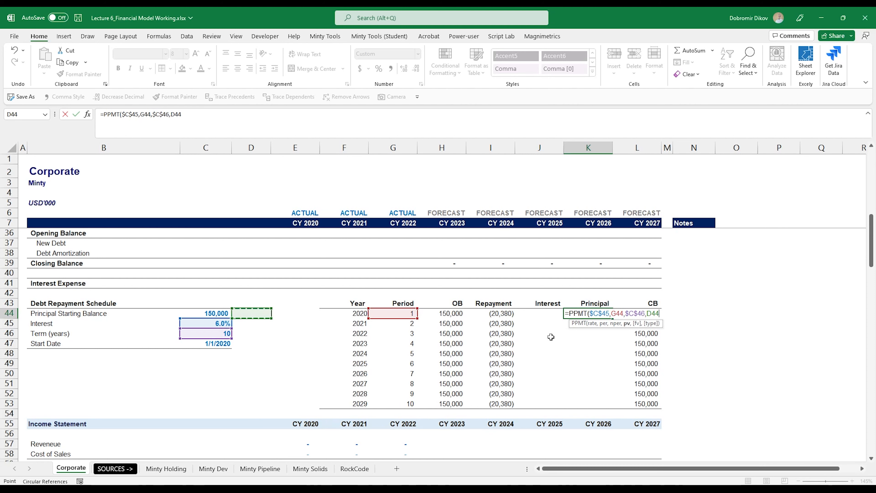
{"action": "key", "text": "F4"}
{"action": "type", "text": ")"}
{"action": "key", "text": "ctrl+Return"}
Step: Fill the PPMT formula down to K53 and confirm the 2029 closing balance reaches (0)
{"action": "key", "text": "shift+Down"}
{"action": "key", "text": "shift+Down"}
{"action": "key", "text": "shift+Down"}
{"action": "key", "text": "shift+Down"}
{"action": "key", "text": "shift+Down"}
{"action": "key", "text": "shift+Down"}
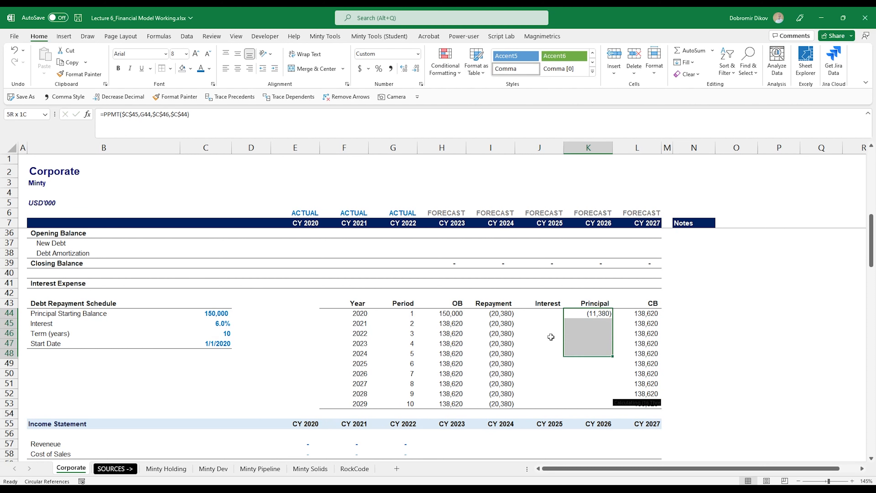
{"action": "key", "text": "shift+Down"}
{"action": "key", "text": "shift+Down"}
{"action": "key", "text": "shift+Down"}
{"action": "key", "text": "ctrl+d"}
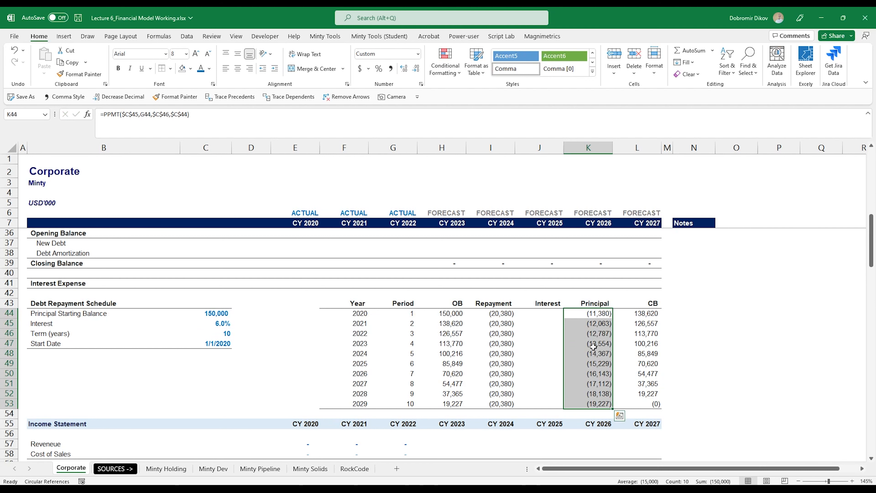
{"action": "left_click_drag", "start_coordinate": [406, 404], "coordinate": [394, 311]}
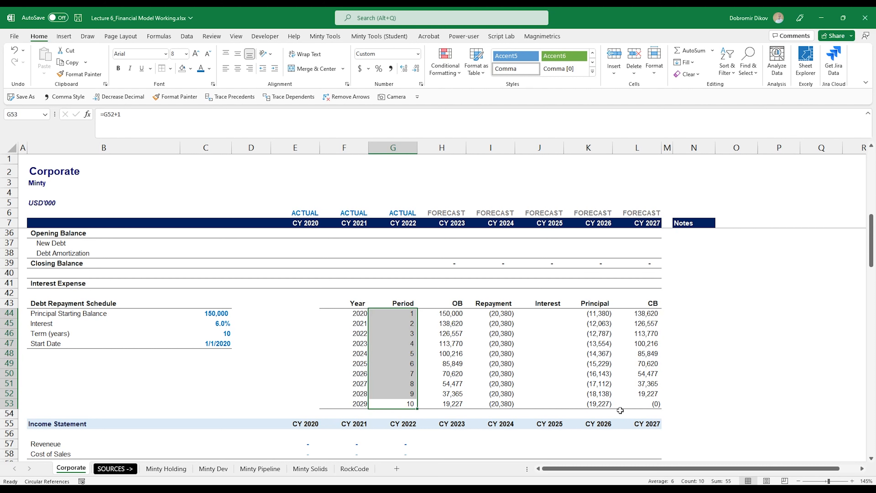
{"action": "left_click", "coordinate": [650, 405]}
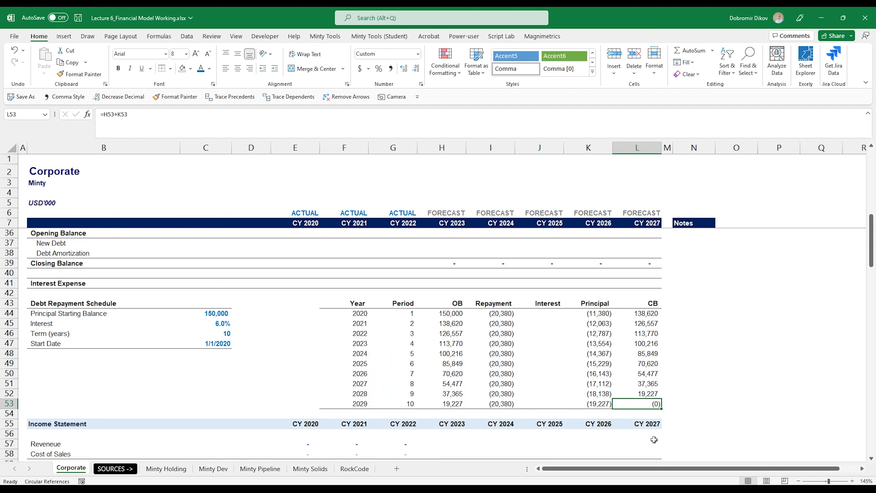
{"action": "left_click", "coordinate": [549, 314]}
Step: Enter =IPMT($C$45,G44,$C$46,$C$44) in J44 for the 2020 interest payment
{"action": "type", "text": "=ip"}
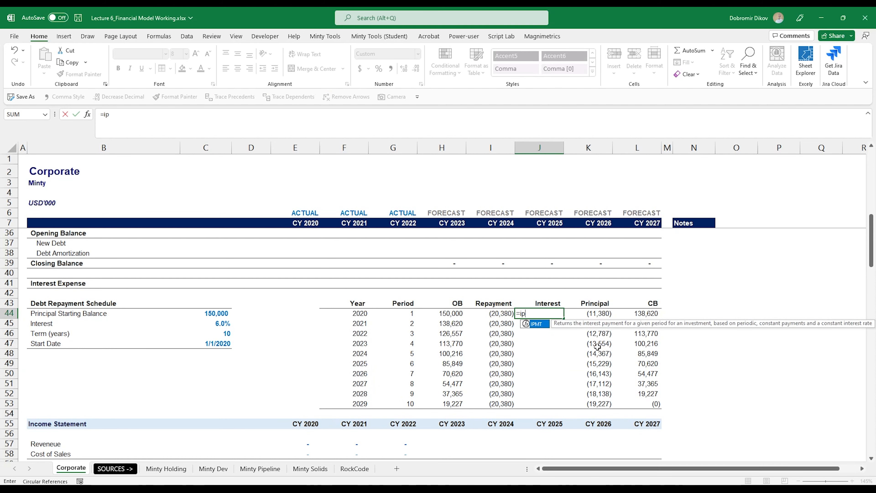
{"action": "key", "text": "Tab"}
{"action": "key", "text": "Left"}
{"action": "key", "text": "Left"}
{"action": "key", "text": "Left"}
{"action": "key", "text": "Left"}
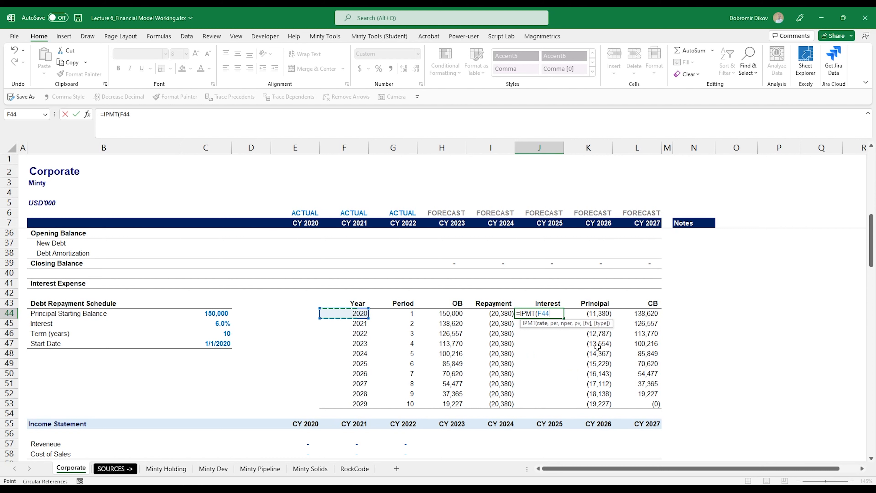
{"action": "key", "text": "Left"}
{"action": "key", "text": "Left"}
{"action": "key", "text": "Left"}
{"action": "key", "text": "Down"}
{"action": "key", "text": "F4"}
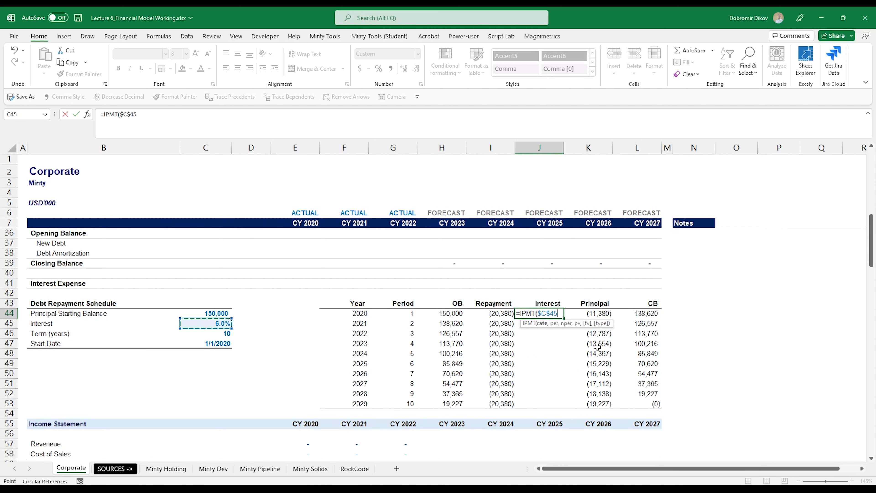
{"action": "type", "text": ","}
{"action": "key", "text": "Left"}
{"action": "key", "text": "Left"}
{"action": "key", "text": "Left"}
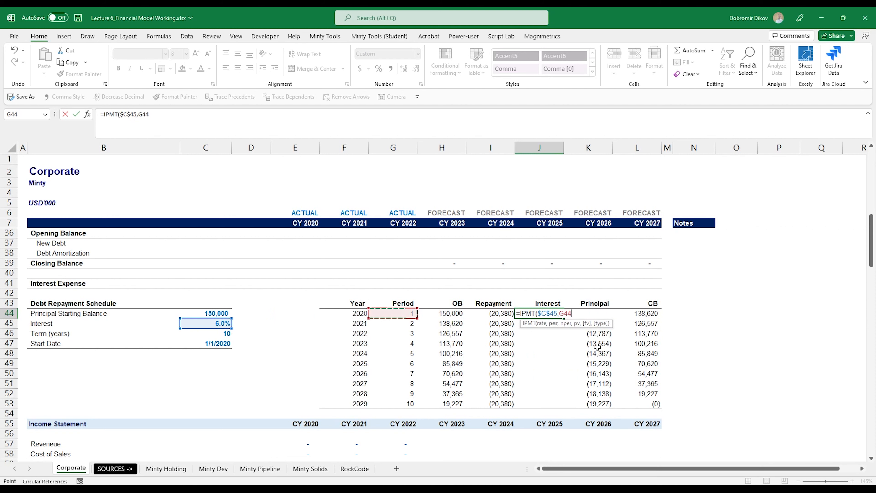
{"action": "type", "text": ","}
{"action": "key", "text": "Left"}
{"action": "key", "text": "Left"}
{"action": "key", "text": "Left"}
{"action": "key", "text": "Left"}
{"action": "key", "text": "Left"}
{"action": "key", "text": "Left"}
{"action": "key", "text": "Left"}
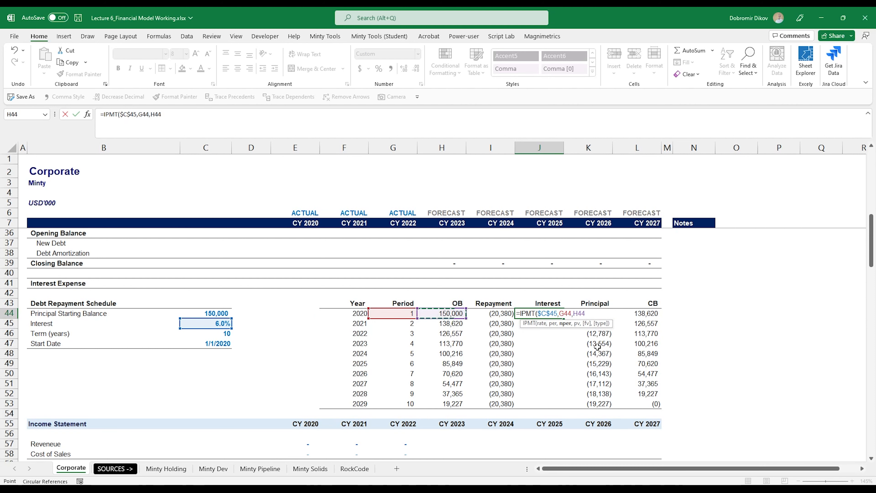
{"action": "key", "text": "Down"}
{"action": "key", "text": "Down"}
{"action": "key", "text": "F4"}
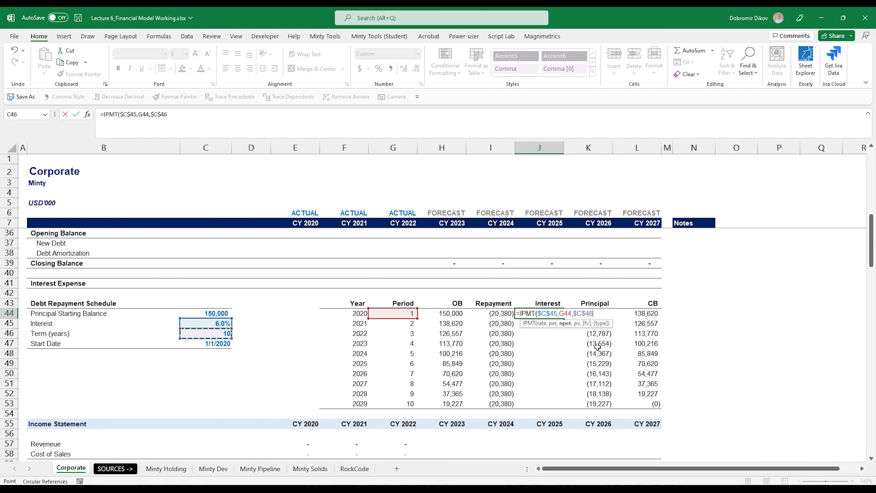
{"action": "type", "text": ","}
{"action": "key", "text": "Left"}
{"action": "key", "text": "Left"}
{"action": "key", "text": "Left"}
{"action": "key", "text": "Left"}
{"action": "key", "text": "Left"}
{"action": "key", "text": "Left"}
{"action": "key", "text": "Left"}
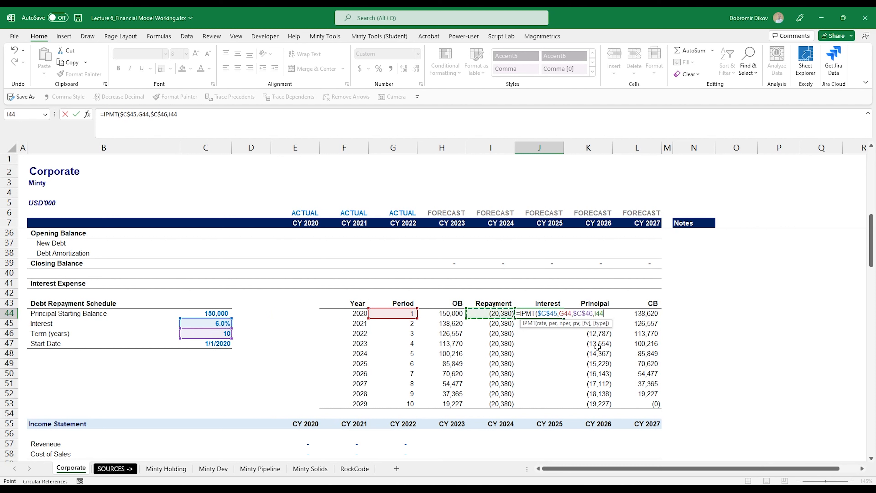
{"action": "key", "text": "F4"}
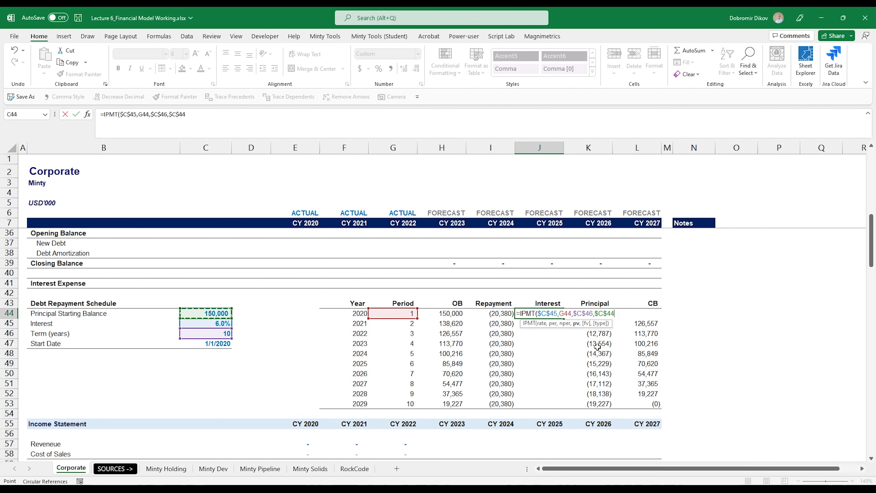
{"action": "type", "text": ")"}
{"action": "key", "text": "ctrl+Return"}
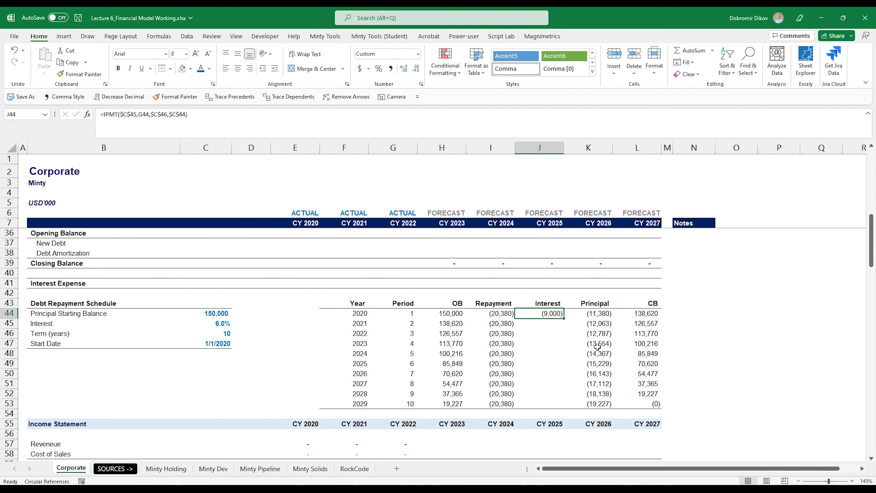
Step: Fill the IPMT formula down to J53, giving (9,000) through (1,154)
{"action": "key", "text": "shift+Down"}
{"action": "key", "text": "shift+Down"}
{"action": "key", "text": "shift+Down"}
{"action": "key", "text": "shift+Down"}
{"action": "key", "text": "shift+Down"}
{"action": "key", "text": "shift+Down"}
{"action": "key", "text": "shift+Down"}
{"action": "key", "text": "shift+Down"}
{"action": "key", "text": "shift+Down"}
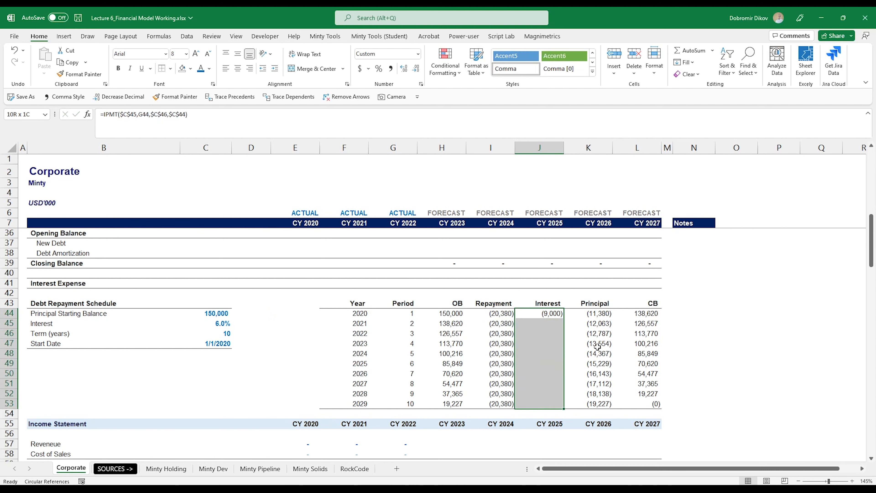
{"action": "key", "text": "ctrl+d"}
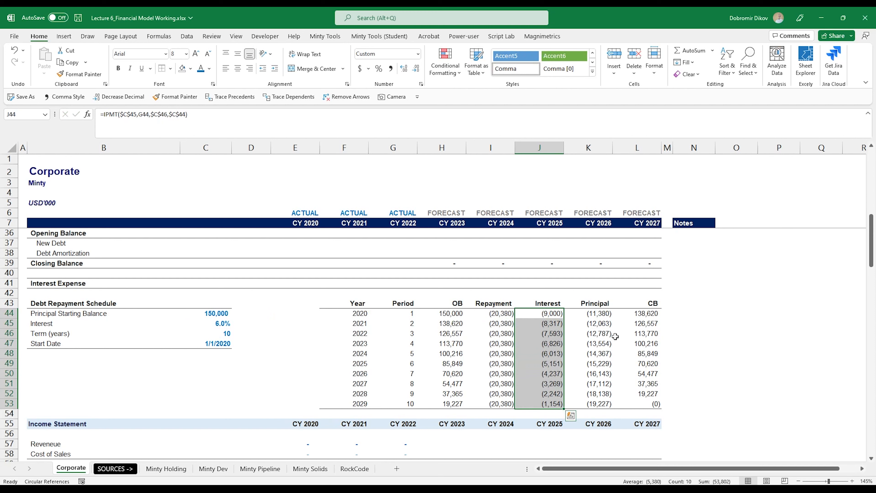
{"action": "left_click", "coordinate": [615, 337]}
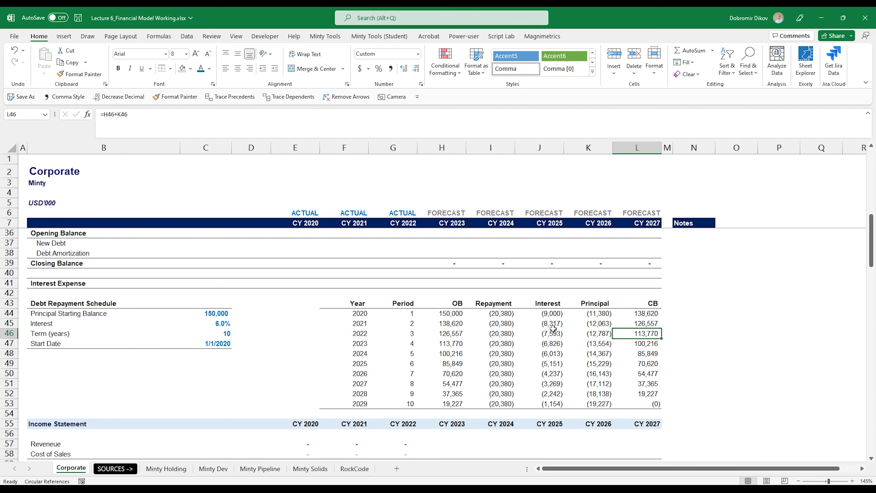
Step: Apply a background fill to the whole Debt Repayment Schedule table
{"action": "scroll", "coordinate": [609, 343], "scroll_direction": "up", "scroll_amount": 2}
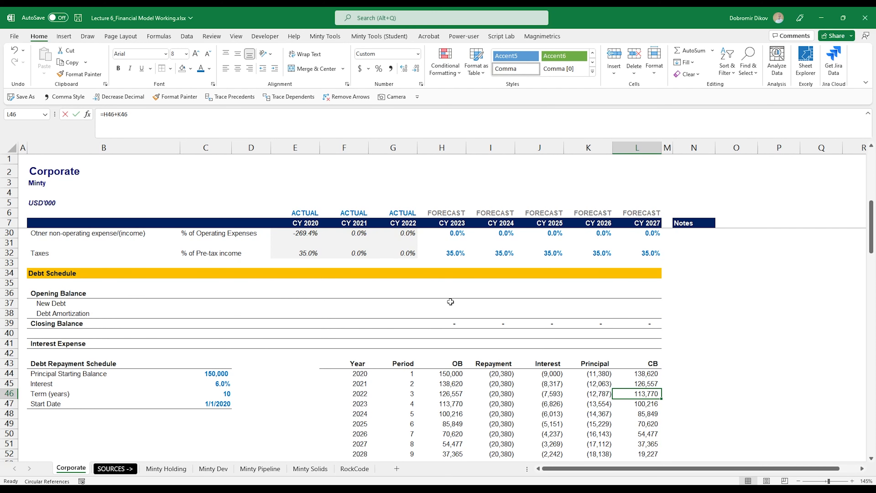
{"action": "left_click", "coordinate": [448, 294]}
{"action": "scroll", "coordinate": [439, 331], "scroll_direction": "down", "scroll_amount": 2}
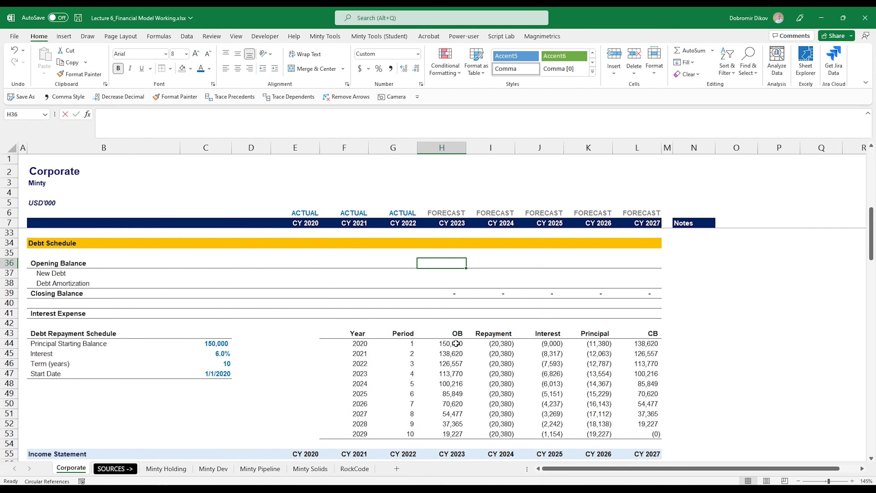
{"action": "left_click_drag", "start_coordinate": [61, 308], "coordinate": [646, 411]}
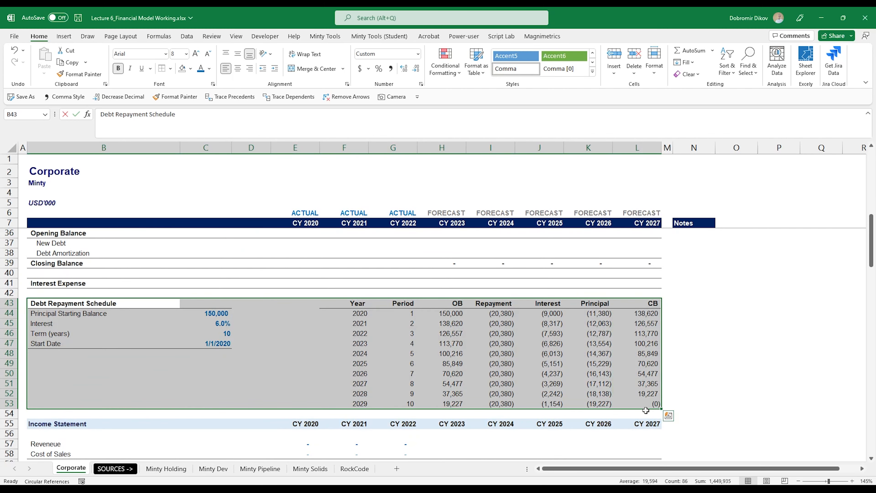
{"action": "left_click", "coordinate": [191, 69]}
{"action": "left_click", "coordinate": [182, 104]}
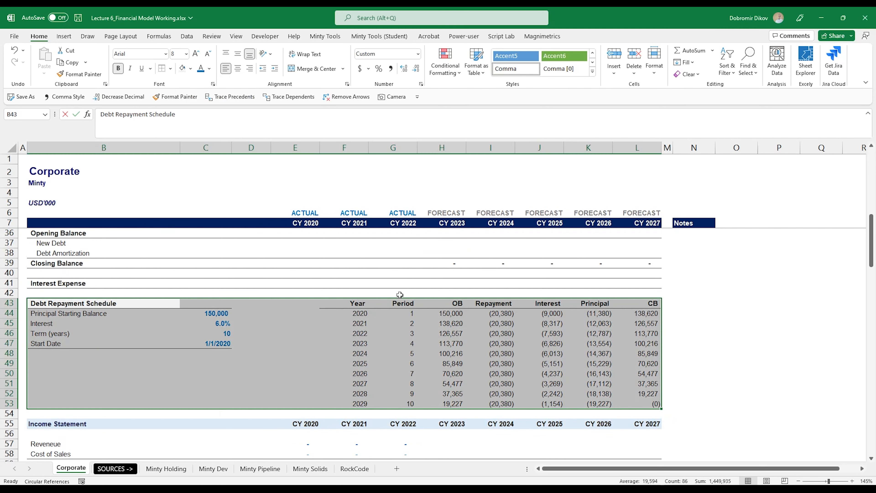
Step: Link the 2023 Opening Balance to the schedule (=H47, 113,770) in orange font
{"action": "left_click", "coordinate": [449, 303]}
{"action": "scroll", "coordinate": [494, 437], "scroll_direction": "up", "scroll_amount": 1}
{"action": "scroll", "coordinate": [495, 436], "scroll_direction": "up", "scroll_amount": 1}
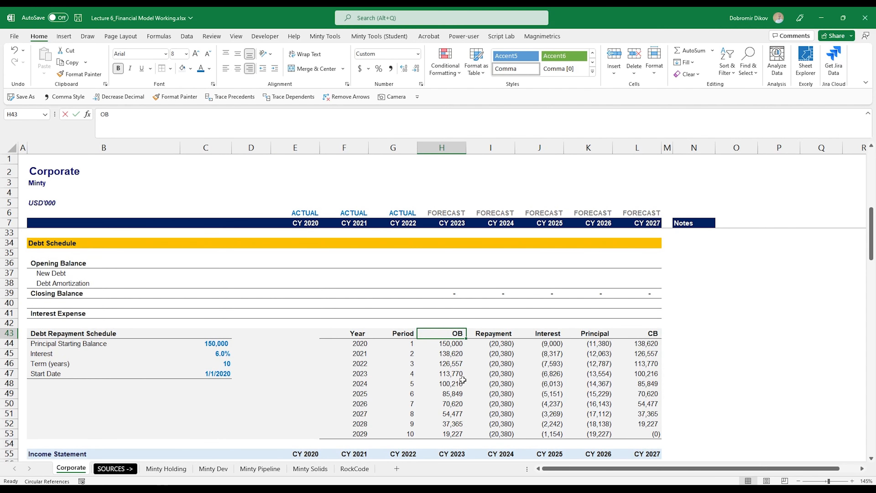
{"action": "left_click", "coordinate": [449, 264]}
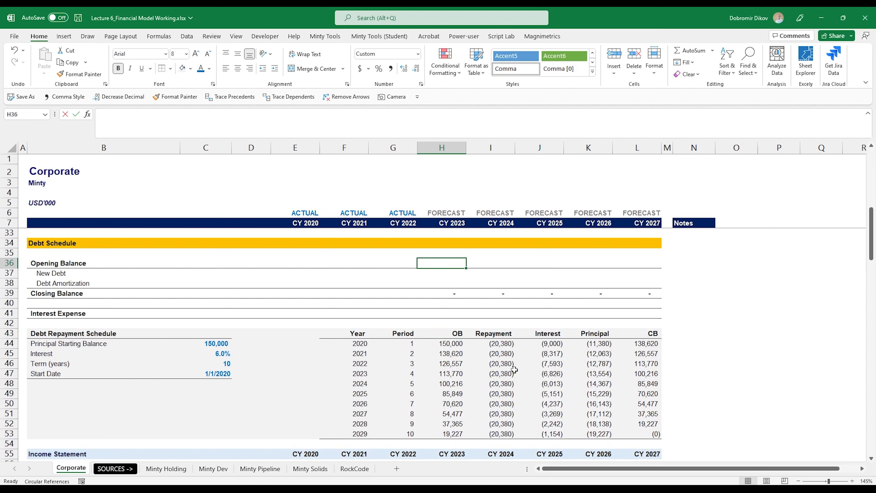
{"action": "type", "text": "="}
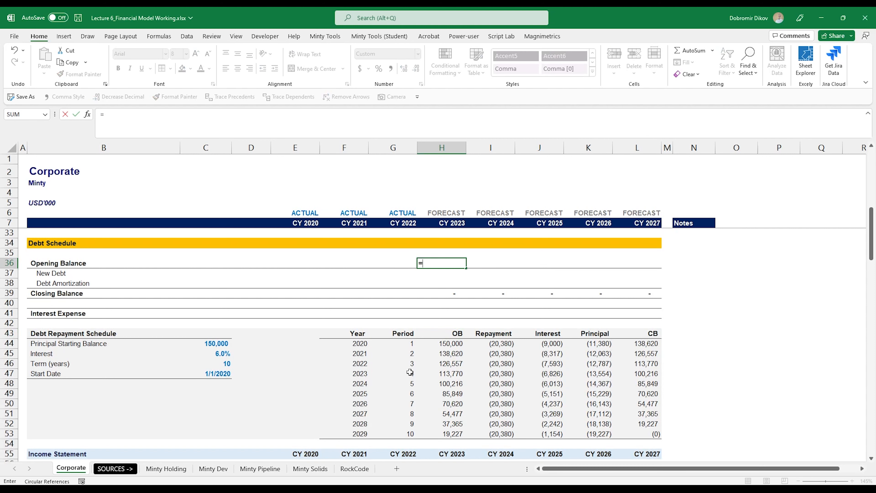
{"action": "left_click", "coordinate": [455, 374]}
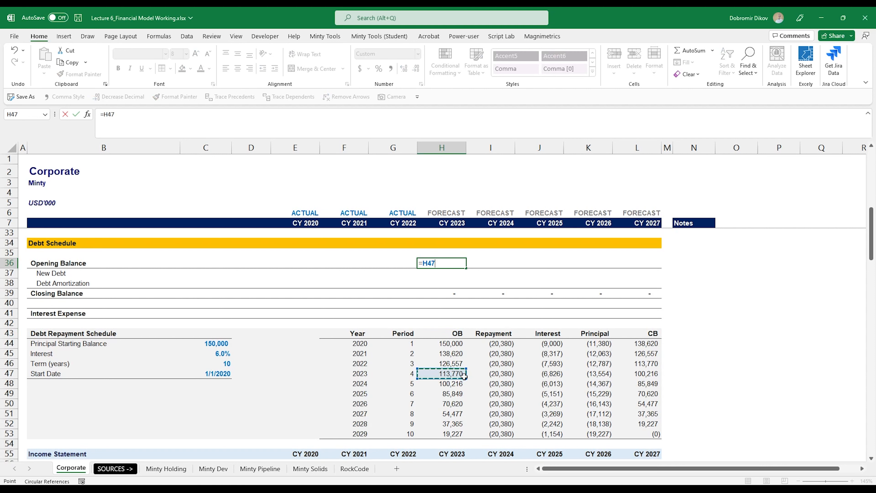
{"action": "key", "text": "ctrl+Return"}
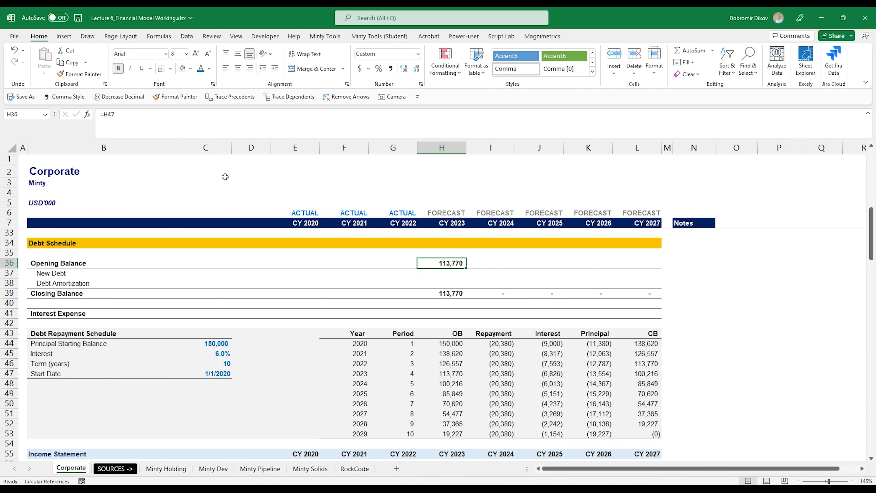
{"action": "left_click", "coordinate": [209, 69]}
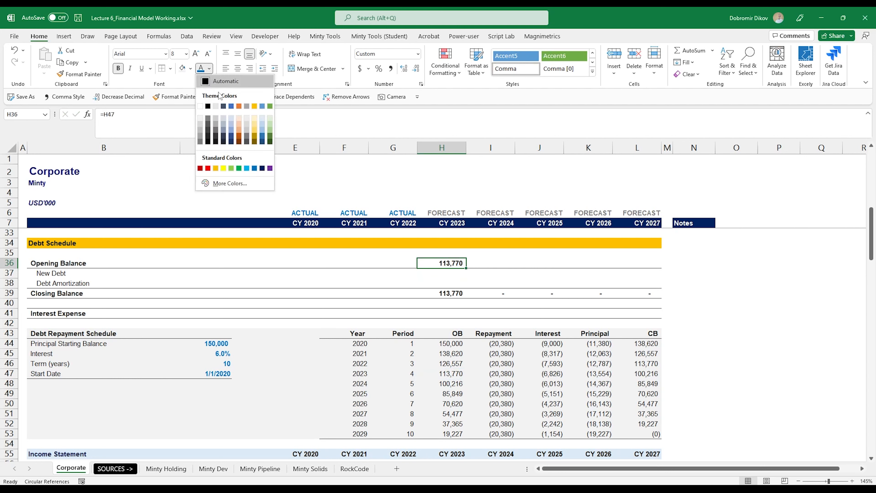
{"action": "left_click", "coordinate": [239, 136]}
Step: Set the 2024–2027 Opening Balances to the prior year's Closing Balance (=H39)
{"action": "left_click", "coordinate": [496, 265]}
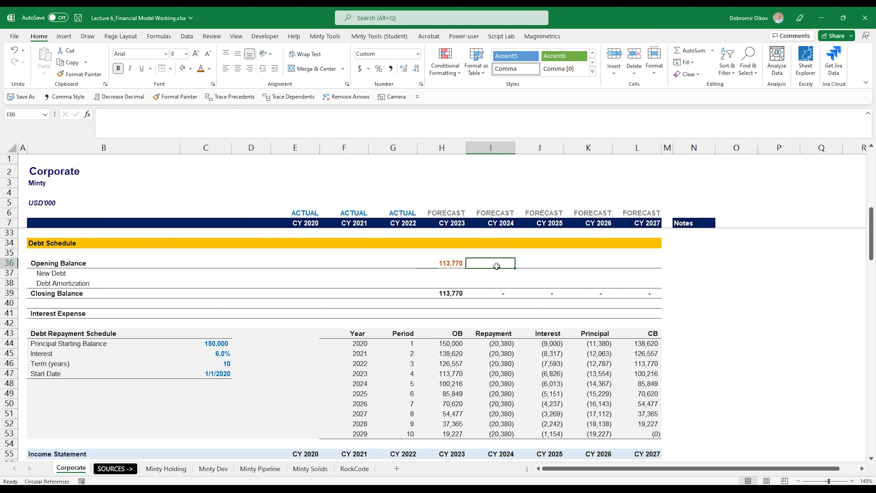
{"action": "type", "text": "="}
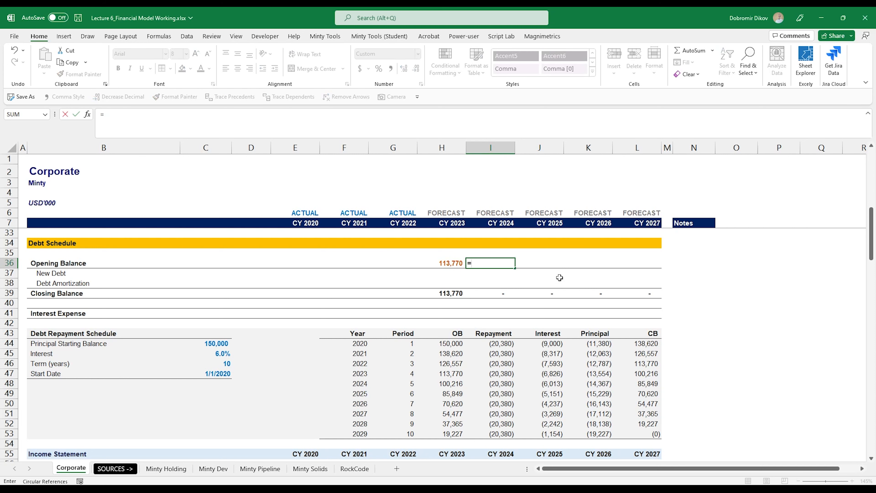
{"action": "key", "text": "Down"}
{"action": "key", "text": "Down"}
{"action": "key", "text": "Down"}
{"action": "key", "text": "Left"}
{"action": "key", "text": "Return"}
{"action": "key", "text": "ctrl+c"}
{"action": "key", "text": "shift+Right"}
{"action": "key", "text": "shift+Right"}
{"action": "key", "text": "shift+Right"}
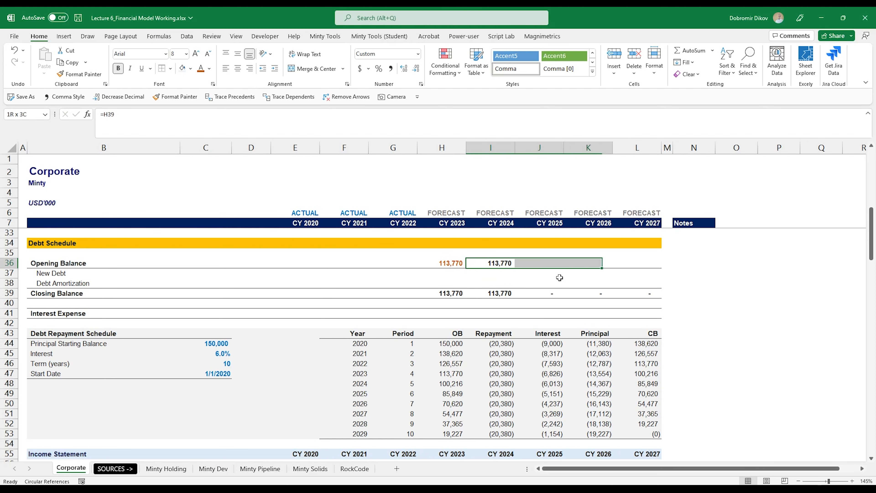
{"action": "key", "text": "ctrl+v"}
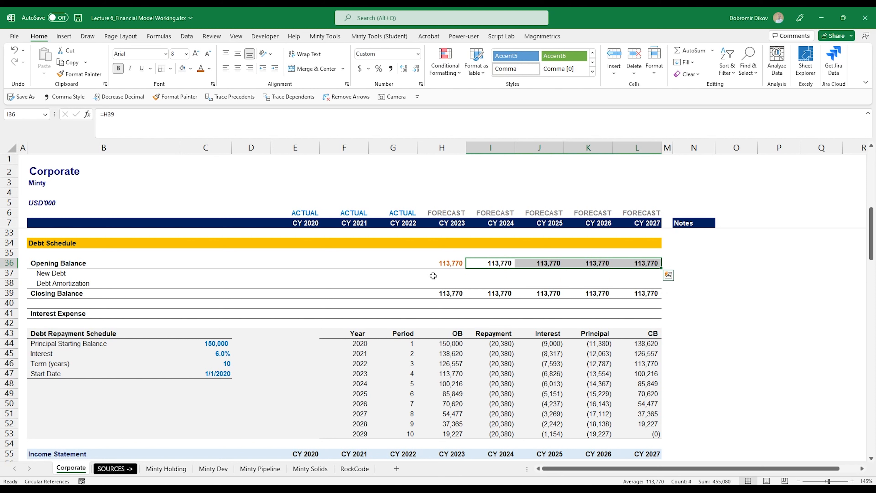
{"action": "left_click", "coordinate": [446, 265]}
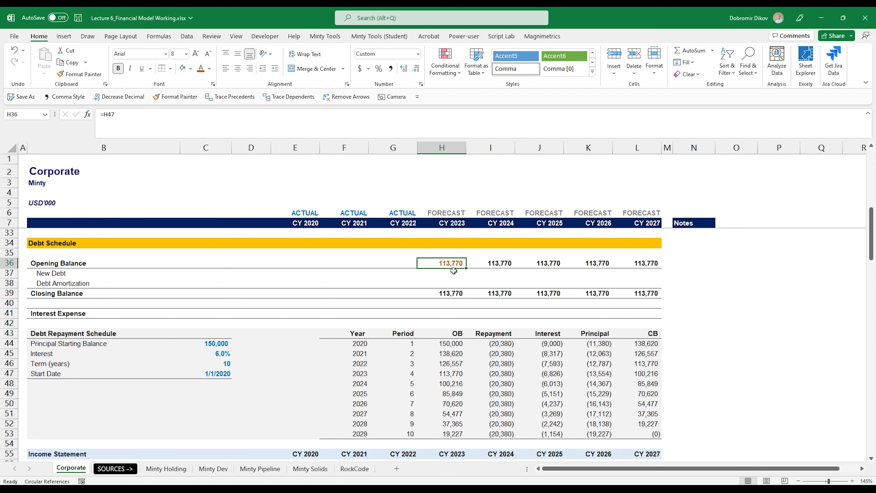
{"action": "left_click_drag", "start_coordinate": [451, 273], "coordinate": [643, 278]}
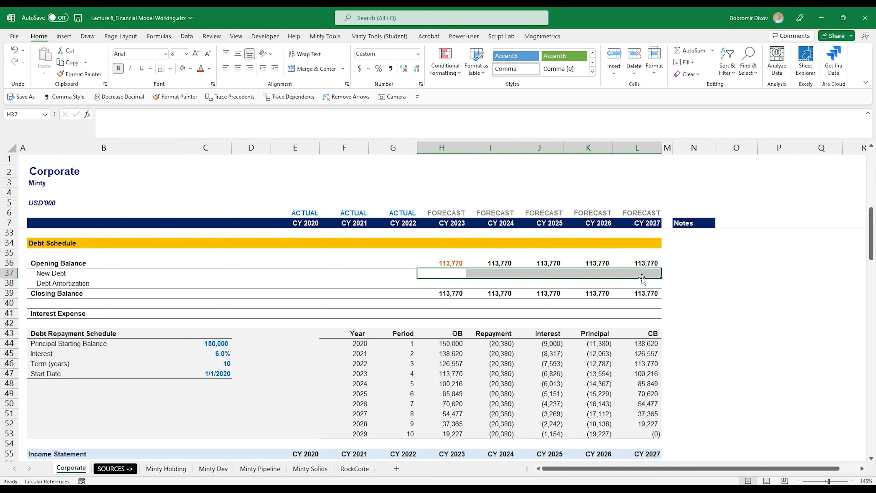
Step: Shade the CY 2023–2027 New Debt cells light grey with blue font and fill them with 0
{"action": "left_click", "coordinate": [182, 68]}
{"action": "left_click", "coordinate": [209, 68]}
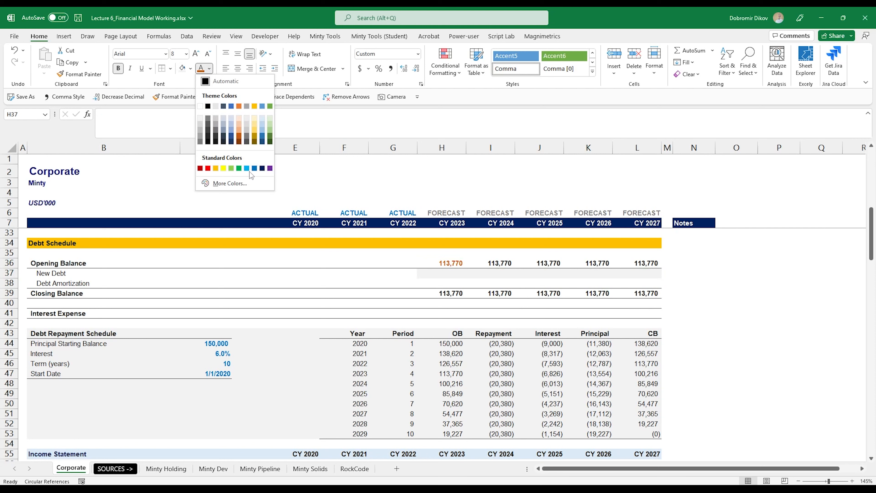
{"action": "left_click", "coordinate": [254, 168]}
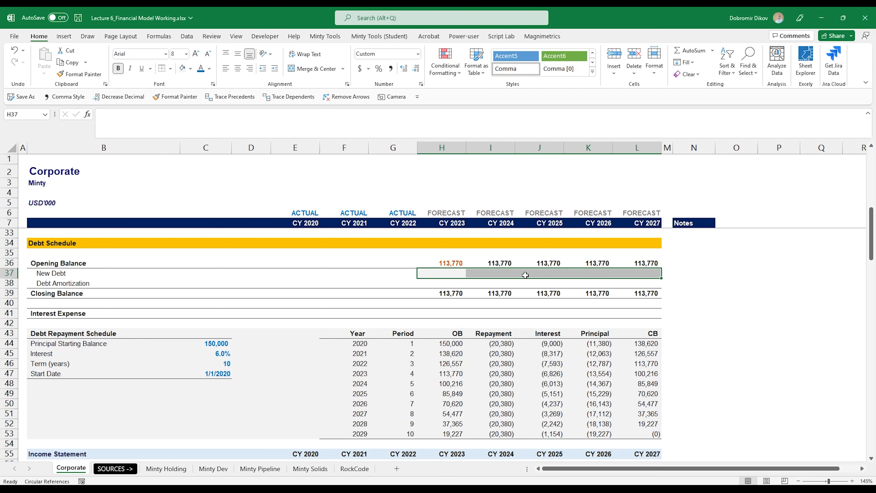
{"action": "type", "text": "0"}
{"action": "key", "text": "ctrl+Return"}
Step: Add the italic note 'New Debt Assumptions here' in N37 beside the New Debt row
{"action": "key", "text": "Right"}
{"action": "key", "text": "Right"}
{"action": "key", "text": "Right"}
{"action": "key", "text": "Right"}
{"action": "key", "text": "Right"}
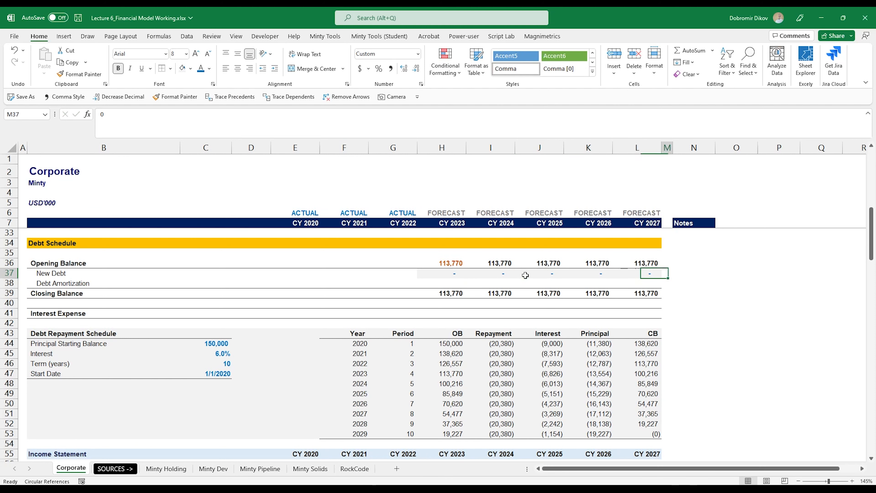
{"action": "key", "text": "Right"}
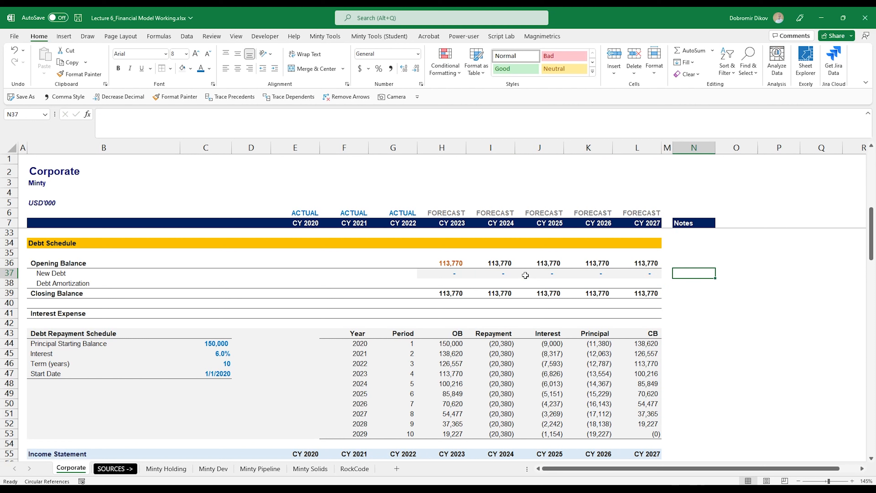
{"action": "type", "text": "New Debt Ass"}
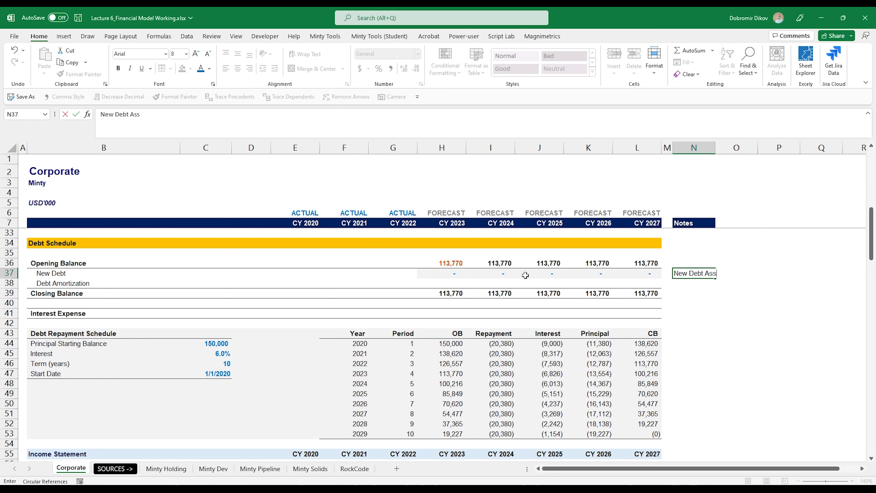
{"action": "type", "text": "umptions here"}
{"action": "key", "text": "ctrl+Return"}
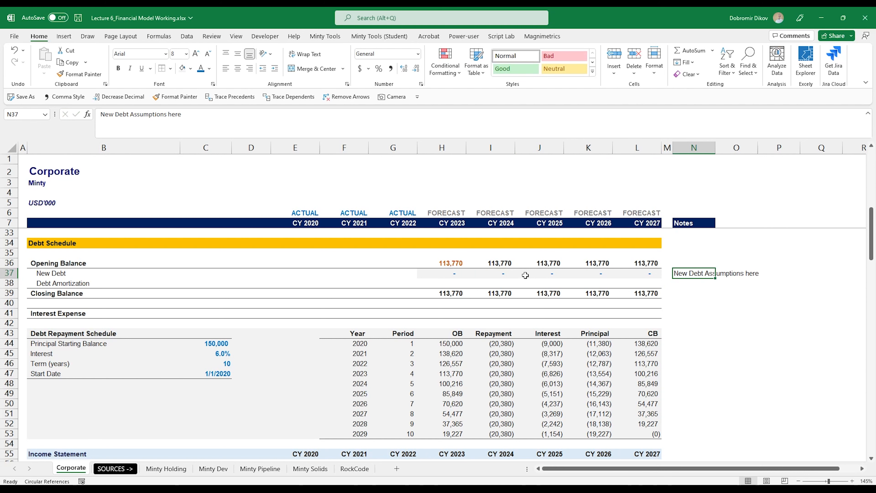
{"action": "key", "text": "ctrl+i"}
{"action": "key", "text": "Left"}
{"action": "key", "text": "Left"}
{"action": "key", "text": "Left"}
{"action": "key", "text": "Left"}
{"action": "key", "text": "Left"}
{"action": "key", "text": "Left"}
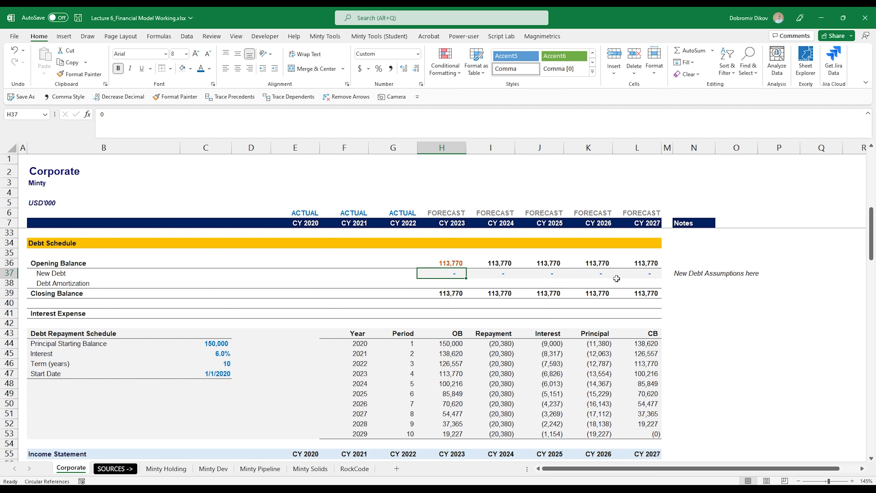
{"action": "scroll", "coordinate": [576, 326], "scroll_direction": "down", "scroll_amount": 1}
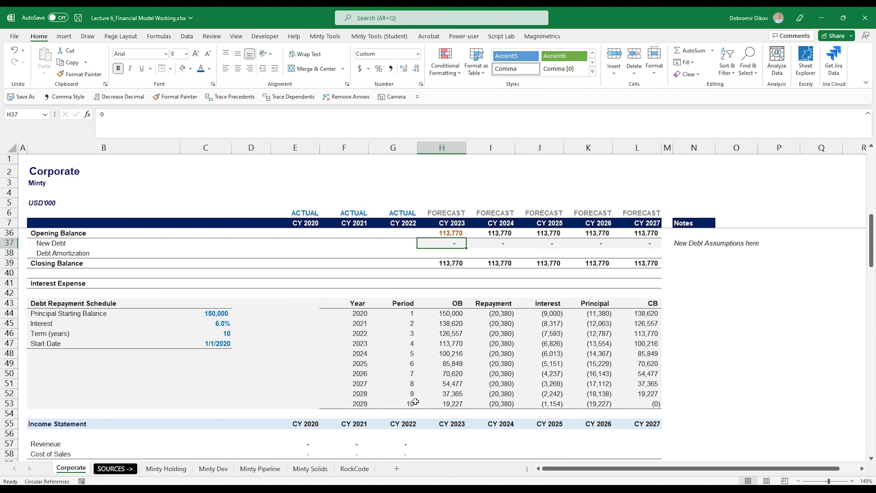
Step: Review the CY 2023–2027 New Debt entries above the Debt Amortization row
{"action": "left_click", "coordinate": [445, 255]}
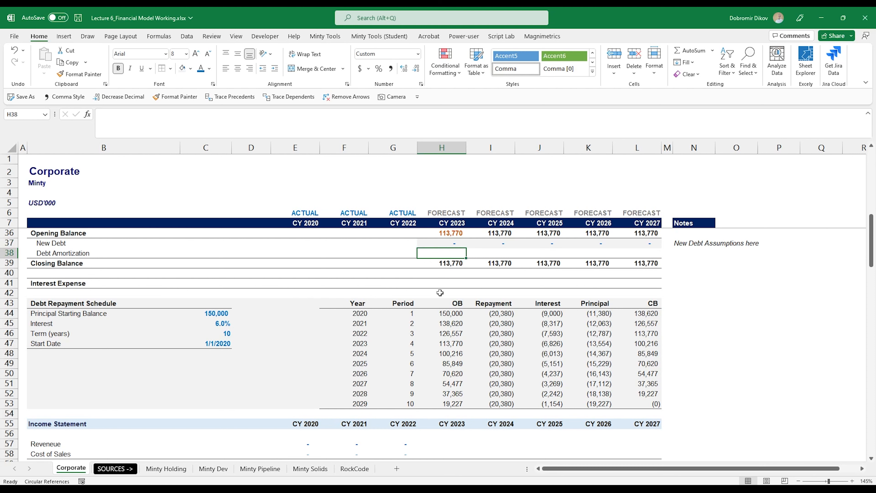
{"action": "left_click", "coordinate": [455, 244]}
{"action": "left_click", "coordinate": [505, 243]}
{"action": "left_click", "coordinate": [552, 244]}
{"action": "left_click", "coordinate": [591, 243]}
{"action": "left_click", "coordinate": [615, 242]}
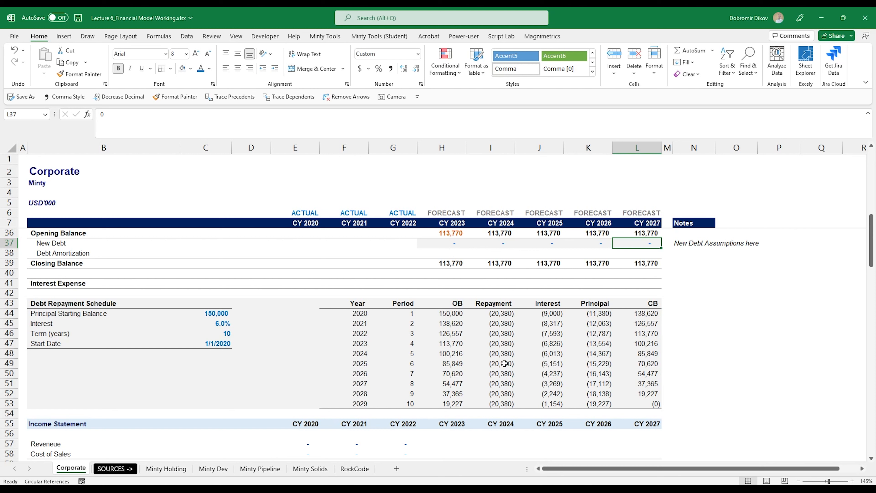
Step: Enter =SUMIFS($K$43:$K$53,$F$43:$F$53,H7) as the CY 2023 Debt Amortization
{"action": "key", "text": "Return"}
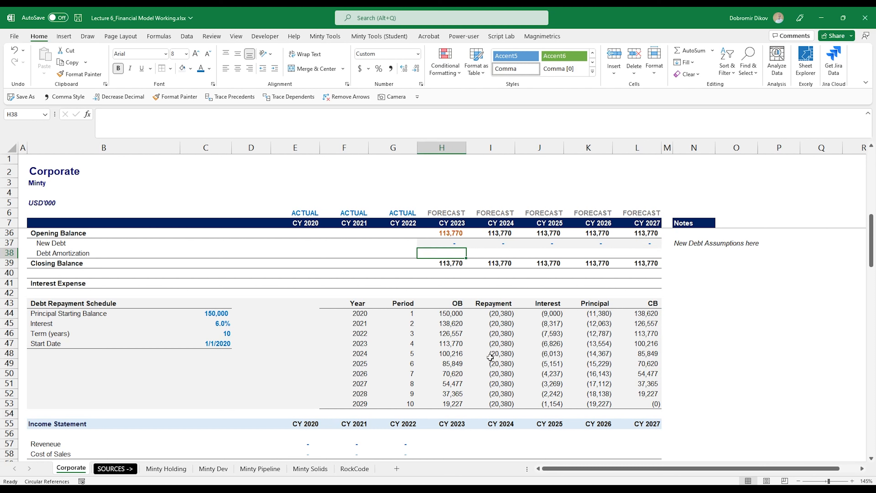
{"action": "type", "text": "=SUMIFS("}
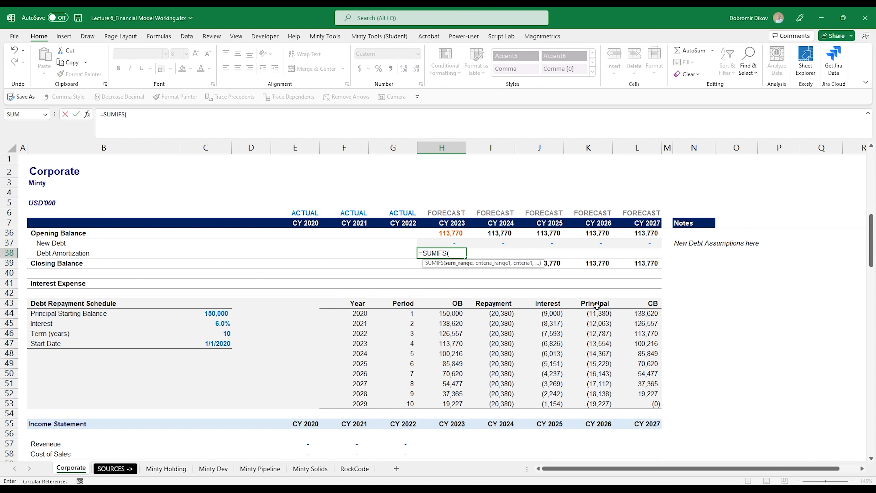
{"action": "left_click_drag", "start_coordinate": [598, 304], "coordinate": [601, 404]}
{"action": "key", "text": "F4"}
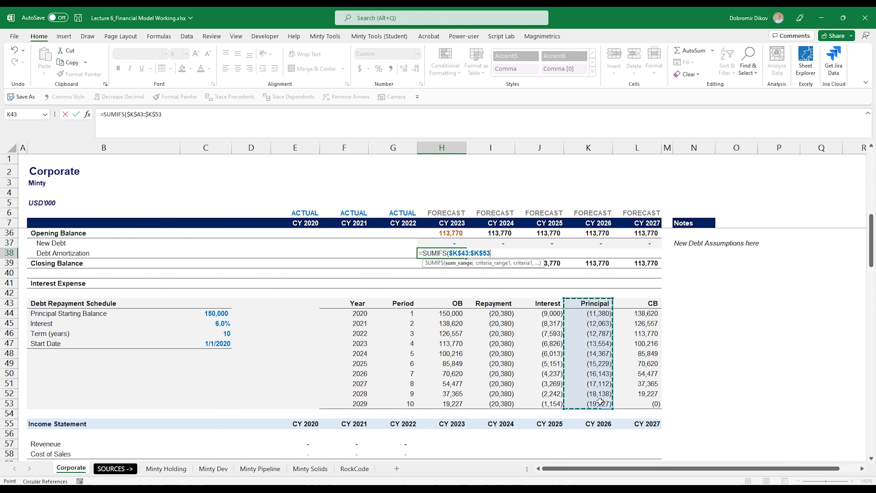
{"action": "type", "text": ","}
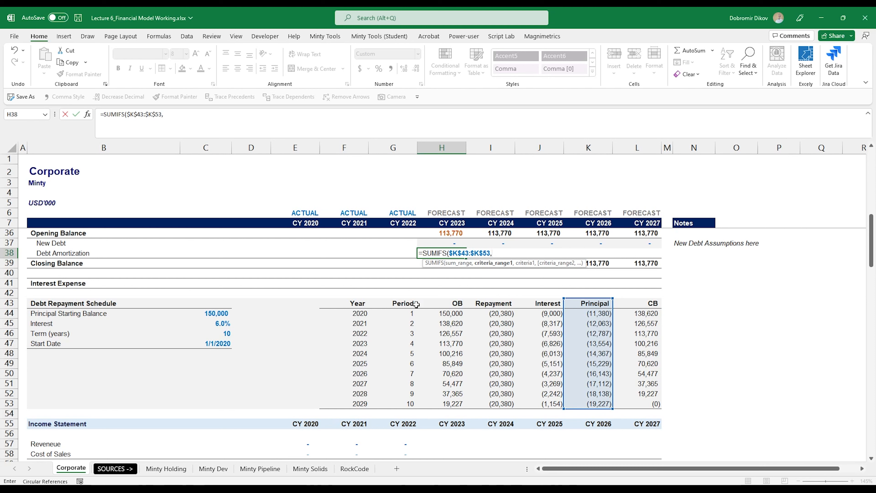
{"action": "left_click_drag", "start_coordinate": [354, 304], "coordinate": [352, 402]}
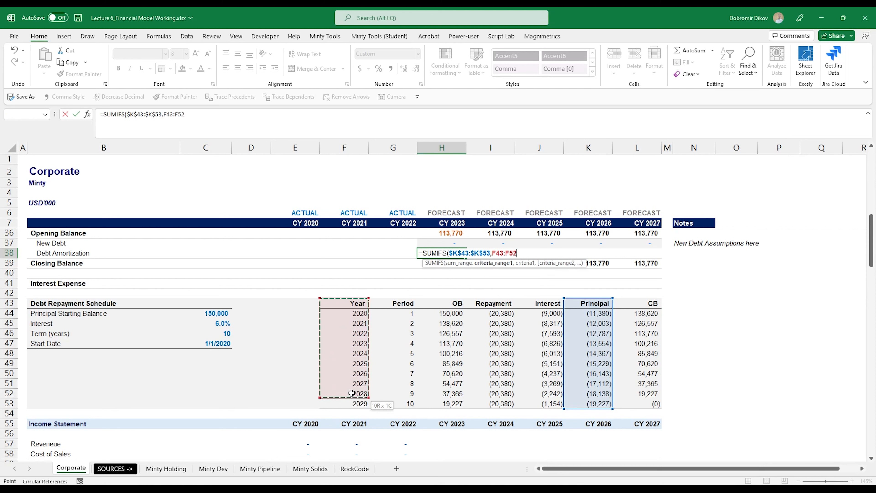
{"action": "key", "text": "F4"}
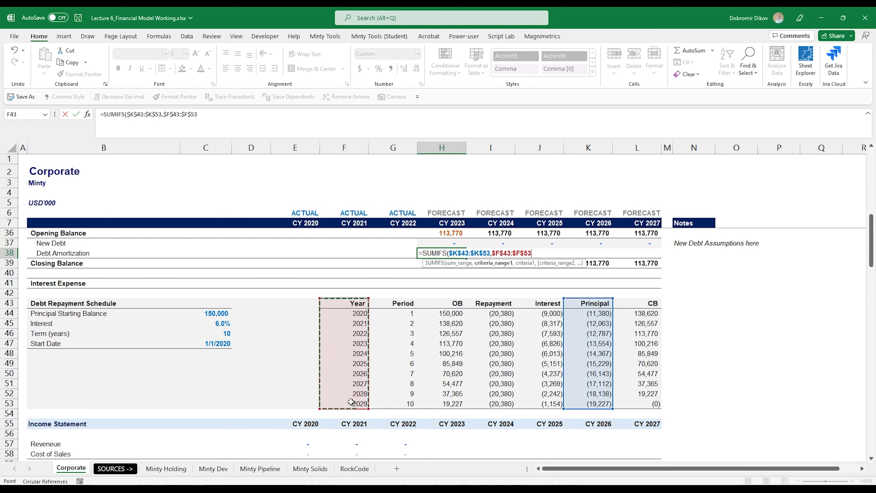
{"action": "type", "text": ","}
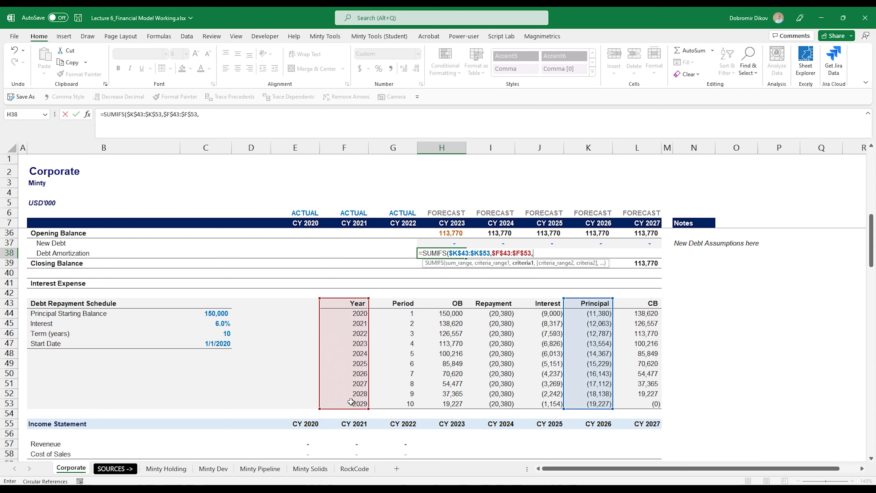
{"action": "left_click", "coordinate": [451, 226]}
{"action": "scroll", "coordinate": [448, 230], "scroll_direction": "up", "scroll_amount": 1}
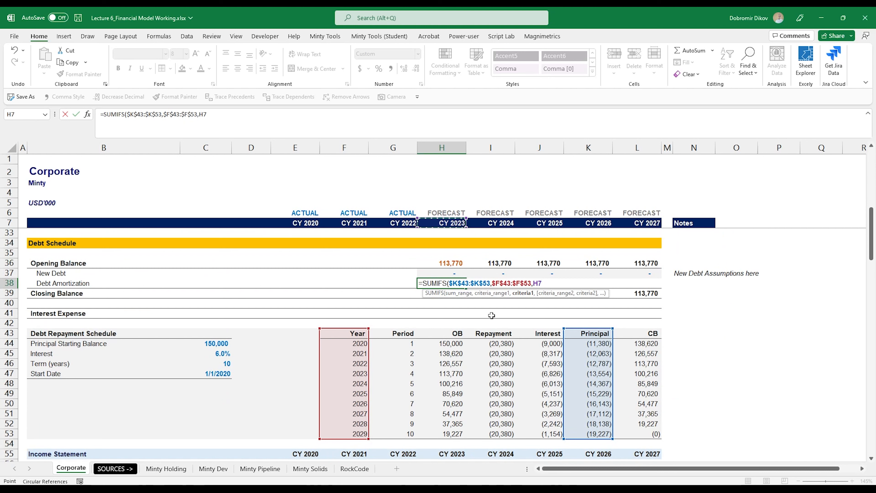
{"action": "key", "text": "ctrl+Return"}
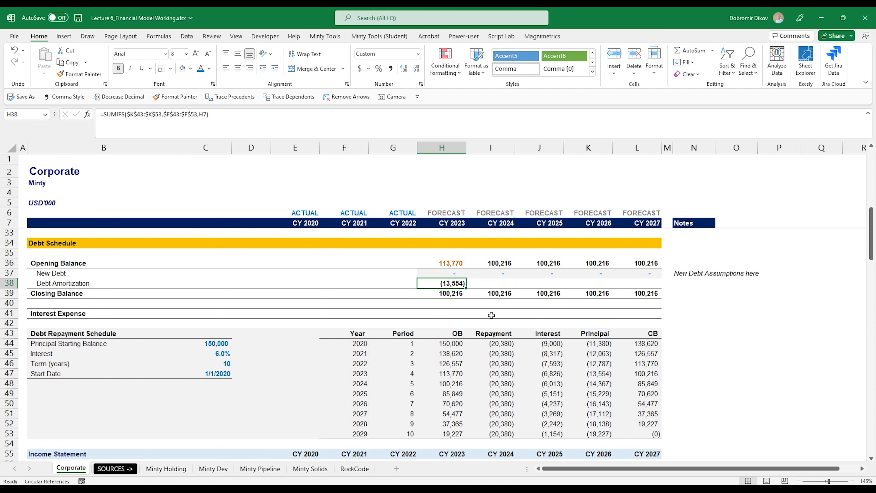
Step: Fill amortization across to CY 2027 and verify the 37,365 Closing Balance matches the schedule
{"action": "key", "text": "shift+Right"}
{"action": "key", "text": "shift+Right"}
{"action": "key", "text": "shift+Right"}
{"action": "key", "text": "shift+Right"}
{"action": "key", "text": "ctrl+r"}
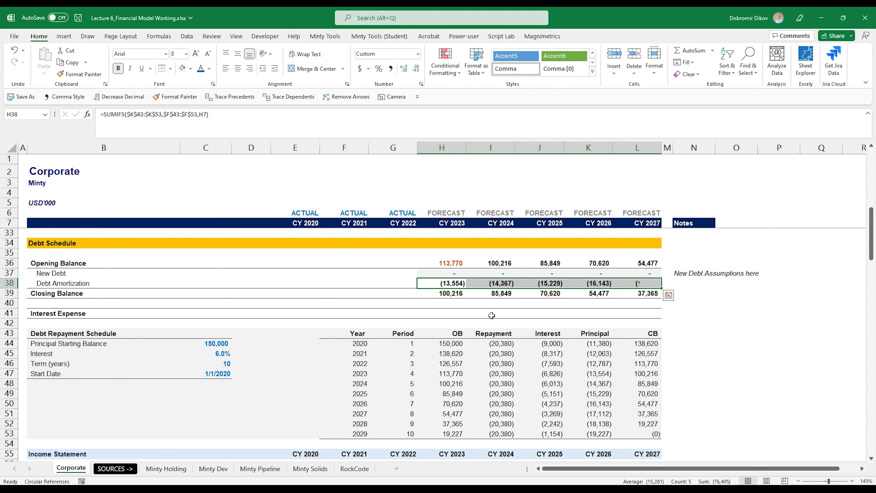
{"action": "key", "text": "Left"}
{"action": "key", "text": "Right"}
{"action": "key", "text": "Right"}
{"action": "key", "text": "Right"}
{"action": "key", "text": "Right"}
{"action": "key", "text": "Right"}
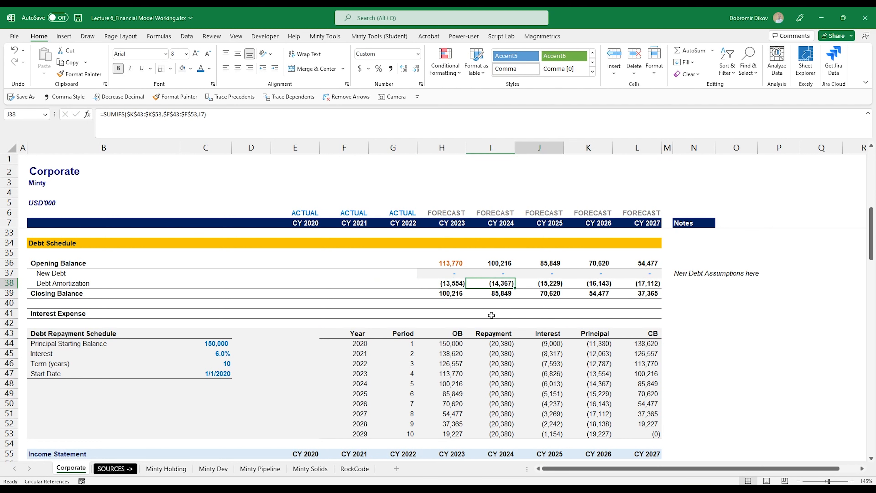
{"action": "key", "text": "Down"}
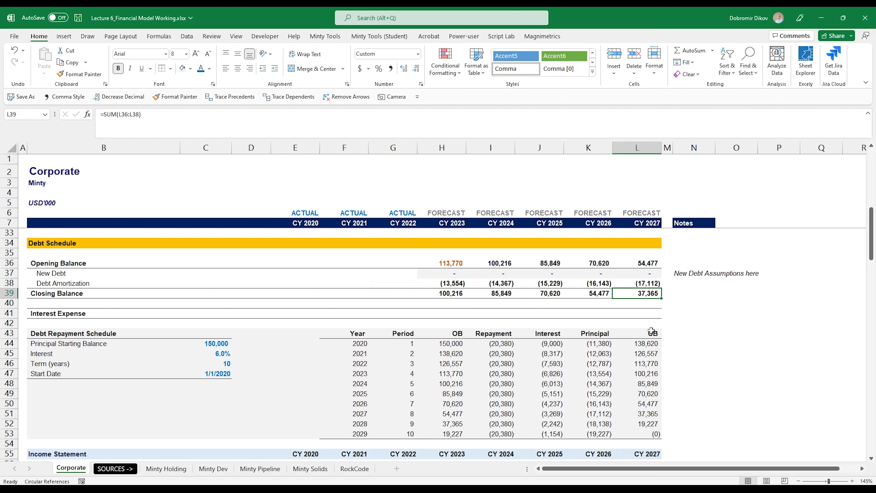
{"action": "left_click_drag", "start_coordinate": [363, 415], "coordinate": [626, 421]}
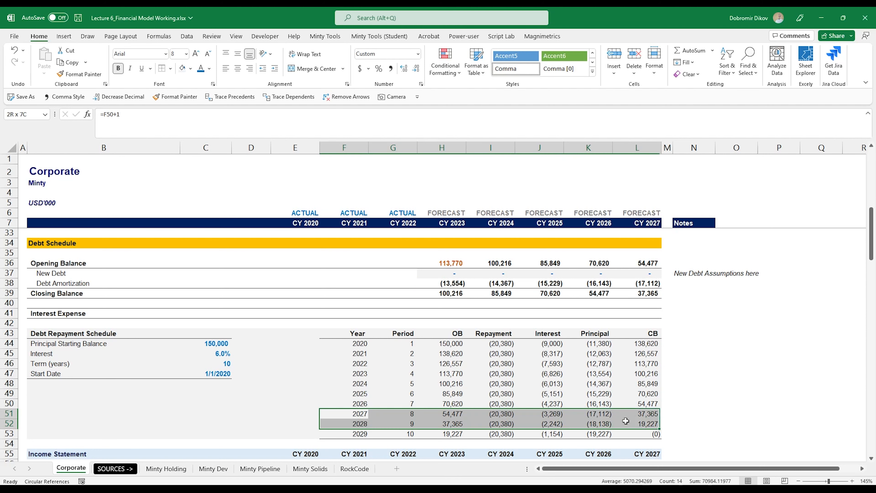
{"action": "left_click", "coordinate": [649, 414]}
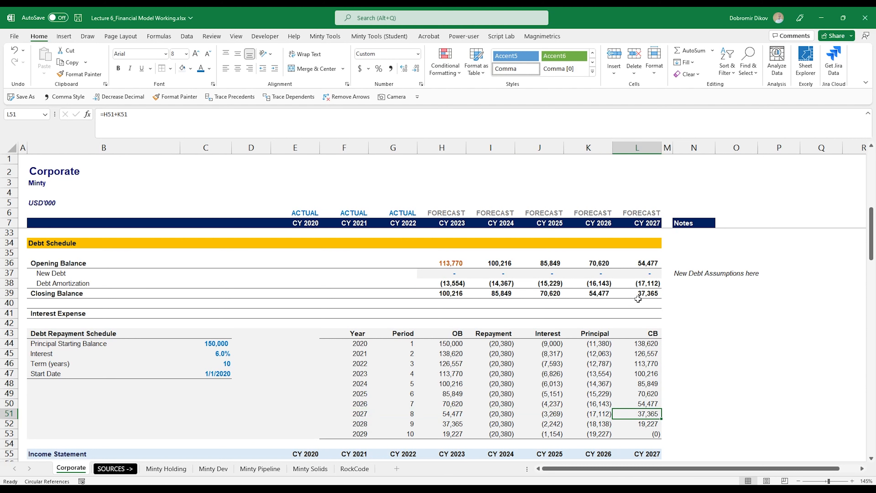
{"action": "left_click", "coordinate": [451, 313]}
{"action": "left_click", "coordinate": [456, 284]}
{"action": "left_click", "coordinate": [449, 314]}
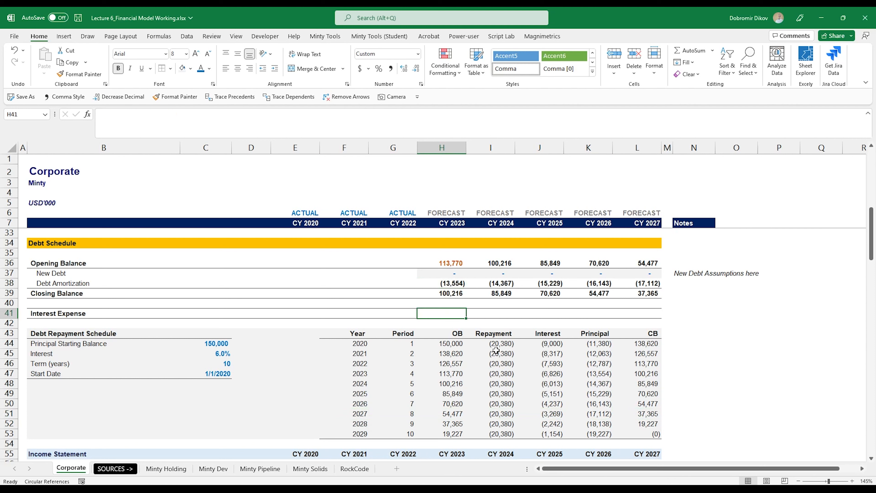
Step: Enter =SUMIFS($J$43:$J$53,$F$43:$F$53,H7) as the CY 2023 Interest Expense
{"action": "type", "text": "=sumifs"}
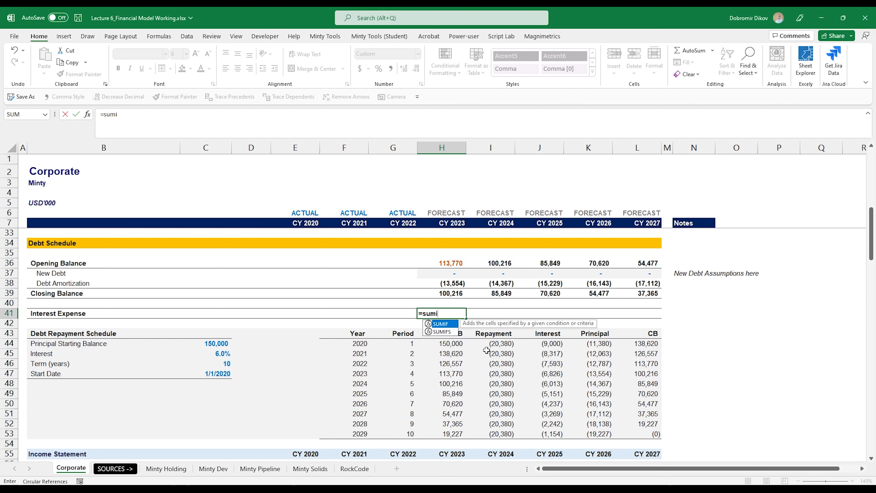
{"action": "key", "text": "Tab"}
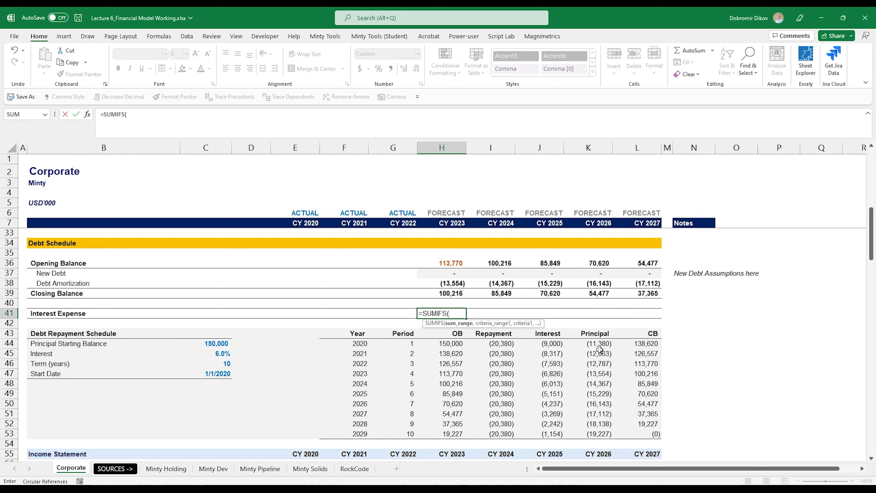
{"action": "left_click_drag", "start_coordinate": [550, 334], "coordinate": [551, 426]}
{"action": "key", "text": "F4"}
{"action": "type", "text": ","}
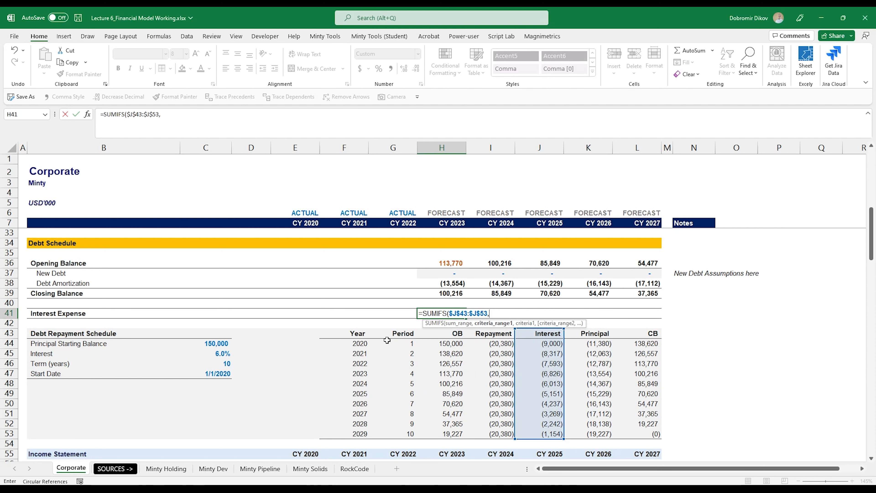
{"action": "left_click_drag", "start_coordinate": [361, 334], "coordinate": [382, 434]}
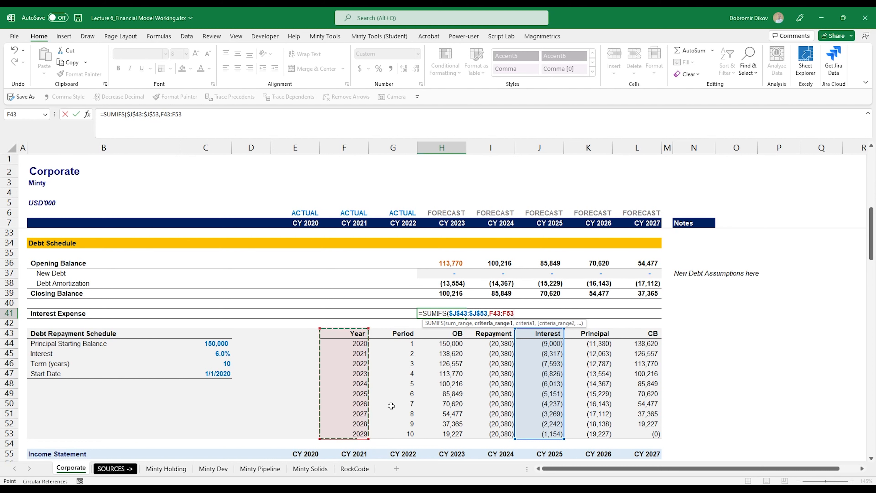
{"action": "key", "text": "F4"}
{"action": "type", "text": ","}
{"action": "left_click", "coordinate": [447, 222]}
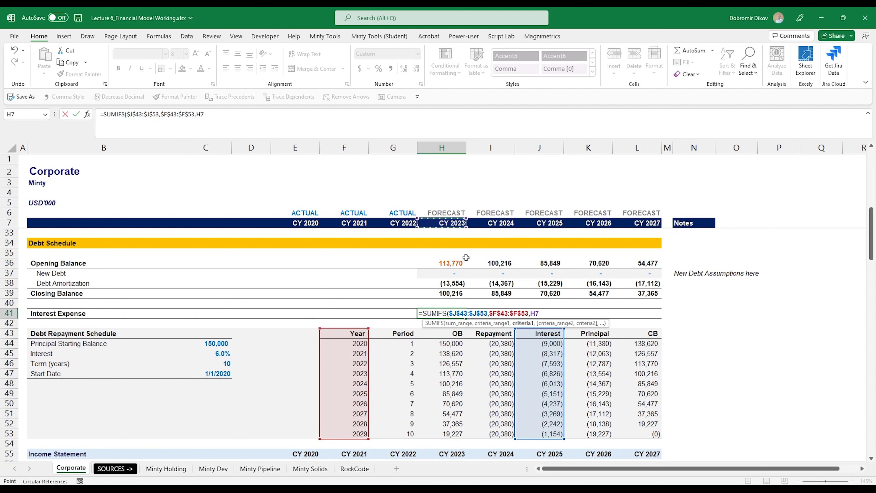
{"action": "key", "text": "ctrl+Return"}
Step: Fill Interest Expense across to CY 2027 and compare (6,826)–(3,269) with the schedule
{"action": "key", "text": "shift+Right"}
{"action": "key", "text": "shift+Right"}
{"action": "key", "text": "shift+Right"}
{"action": "key", "text": "shift+Right"}
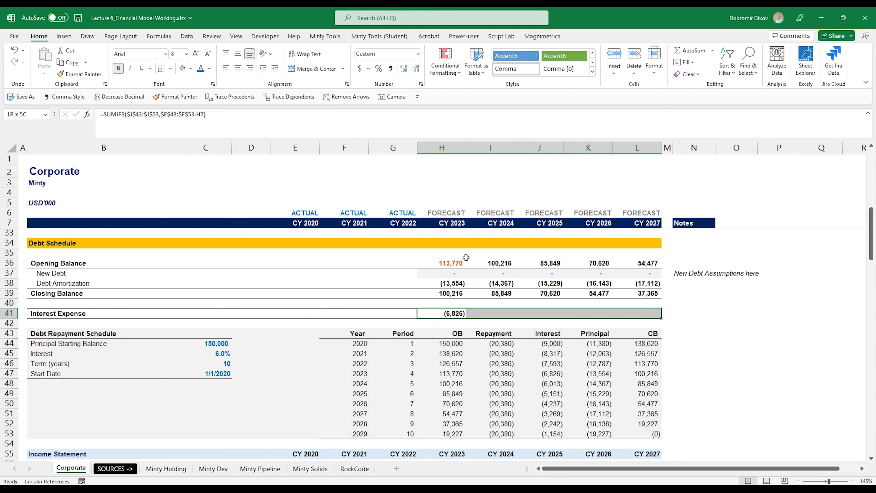
{"action": "key", "text": "ctrl+r"}
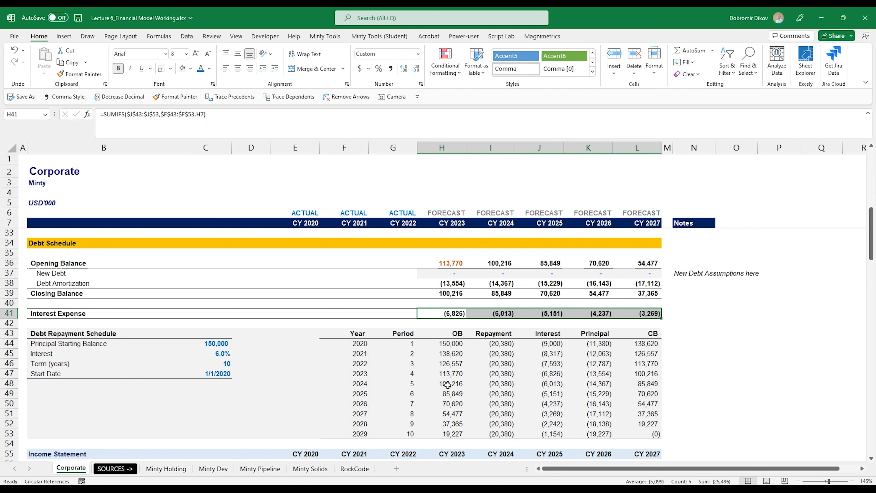
{"action": "left_click_drag", "start_coordinate": [558, 373], "coordinate": [556, 411]}
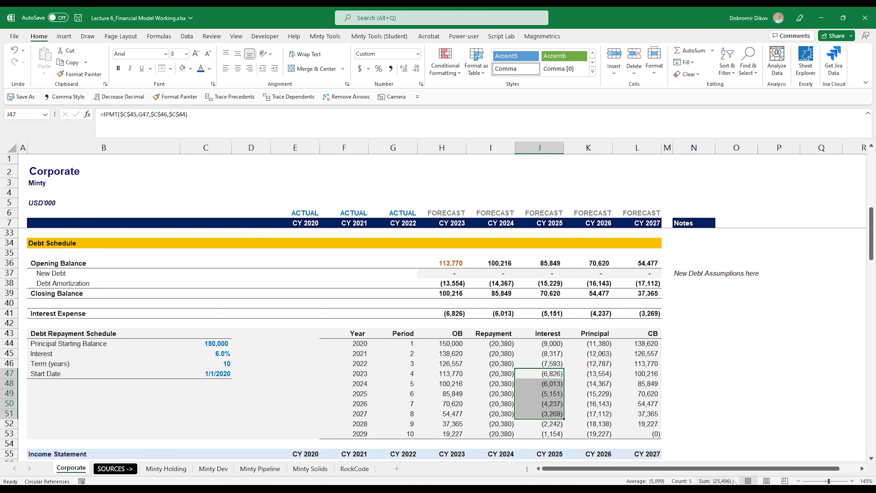
{"action": "left_click", "coordinate": [586, 343]}
{"action": "scroll", "coordinate": [582, 342], "scroll_direction": "up", "scroll_amount": 1}
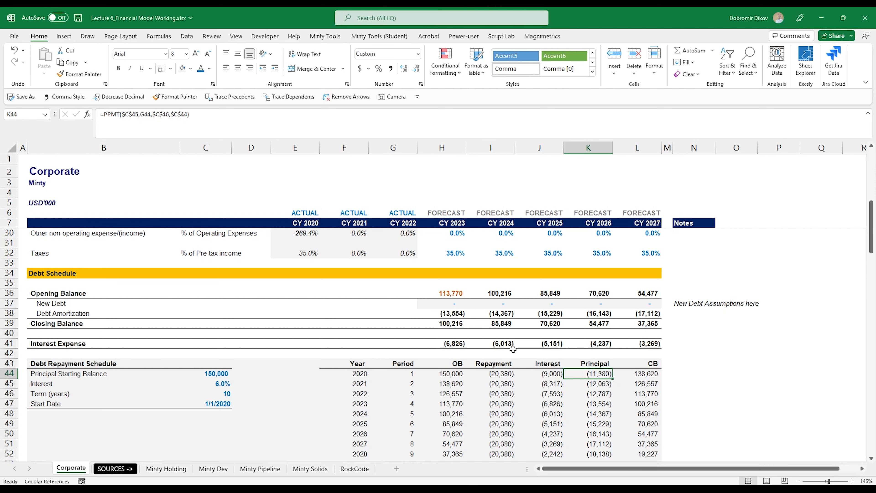
{"action": "scroll", "coordinate": [510, 340], "scroll_direction": "down", "scroll_amount": 13}
{"action": "left_click", "coordinate": [450, 313]}
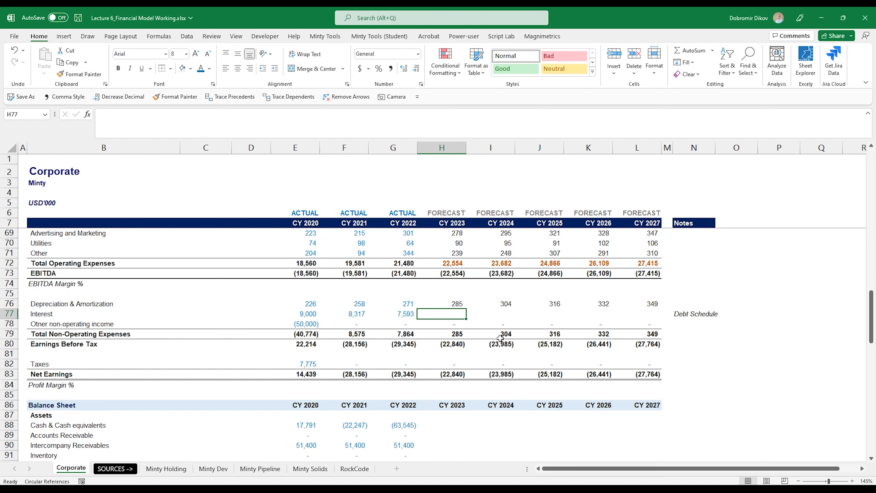
Step: Link the CY 2023–2027 Interest line to =-H41, showing 6,826 down to 3,269
{"action": "type", "text": "-"}
{"action": "scroll", "coordinate": [471, 269], "scroll_direction": "up", "scroll_amount": 10}
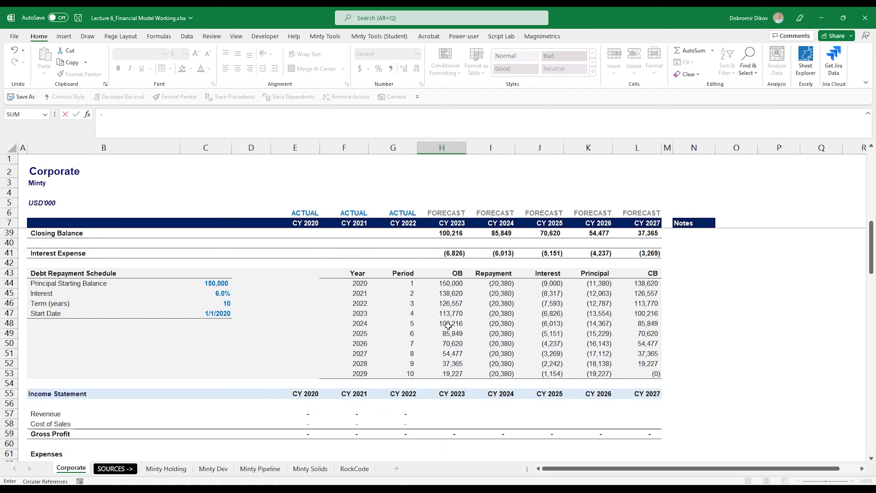
{"action": "scroll", "coordinate": [448, 326], "scroll_direction": "up", "scroll_amount": 6}
{"action": "left_click", "coordinate": [459, 434]}
{"action": "scroll", "coordinate": [459, 434], "scroll_direction": "down", "scroll_amount": 3}
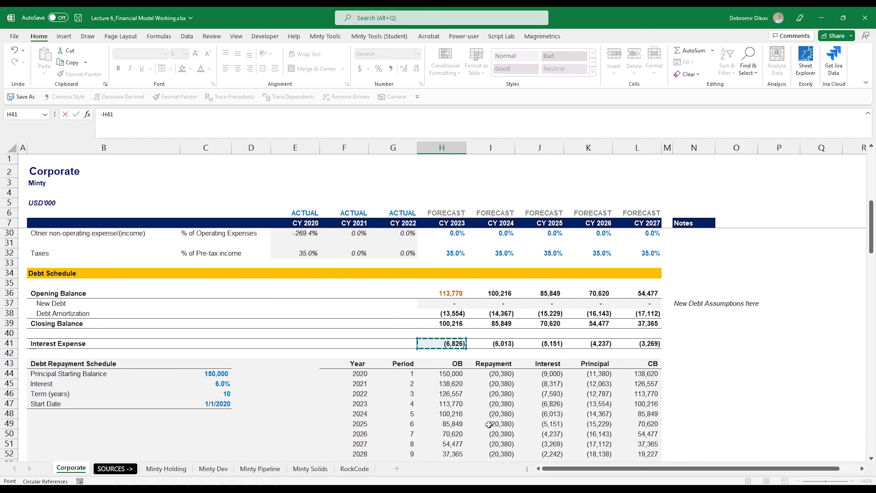
{"action": "key", "text": "ctrl+Return"}
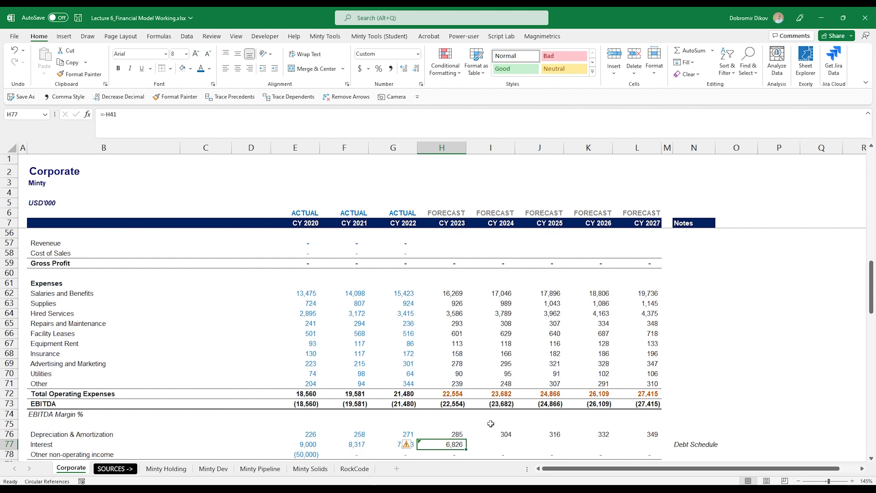
{"action": "key", "text": "shift+Right"}
{"action": "key", "text": "shift+Right"}
{"action": "key", "text": "shift+Right"}
{"action": "key", "text": "shift+Right"}
{"action": "key", "text": "ctrl+r"}
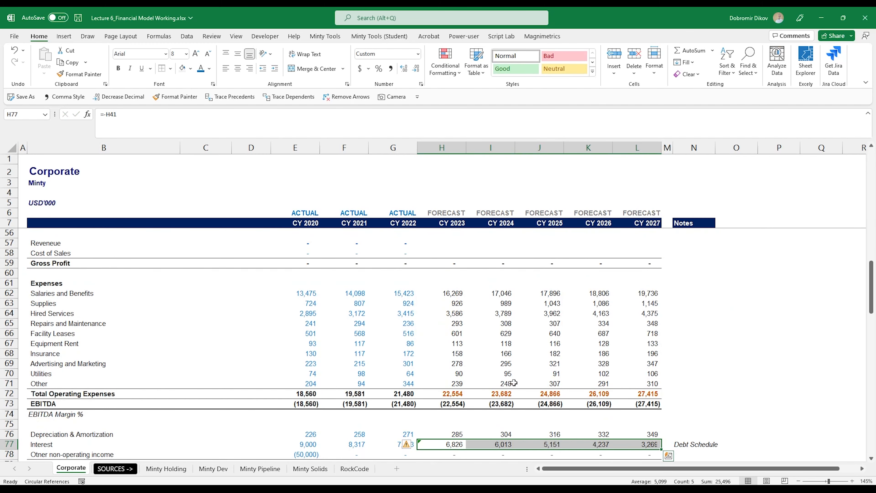
Step: Ignore the inconsistent formula warning on the Interest row
{"action": "scroll", "coordinate": [573, 361], "scroll_direction": "down", "scroll_amount": 3}
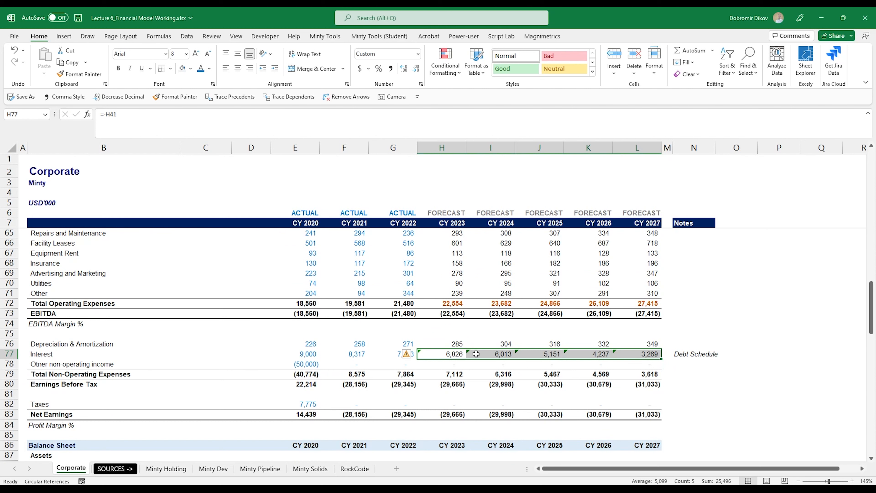
{"action": "left_click", "coordinate": [408, 355]}
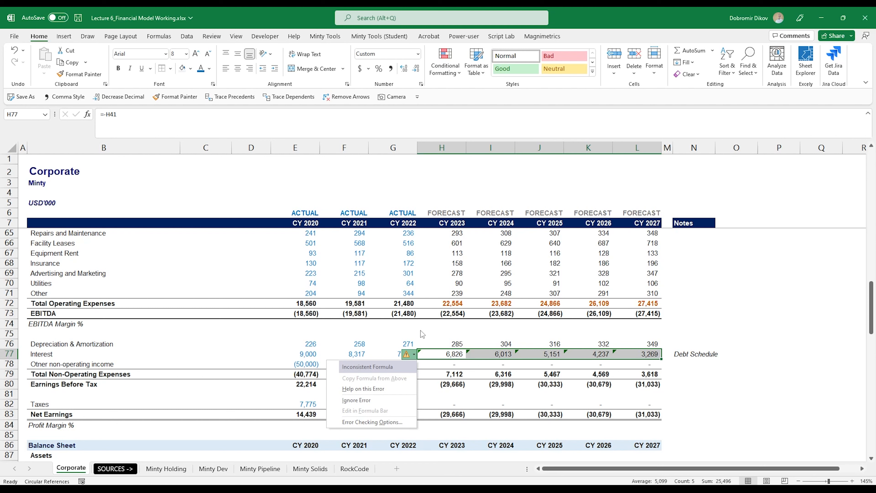
{"action": "left_click", "coordinate": [372, 401]}
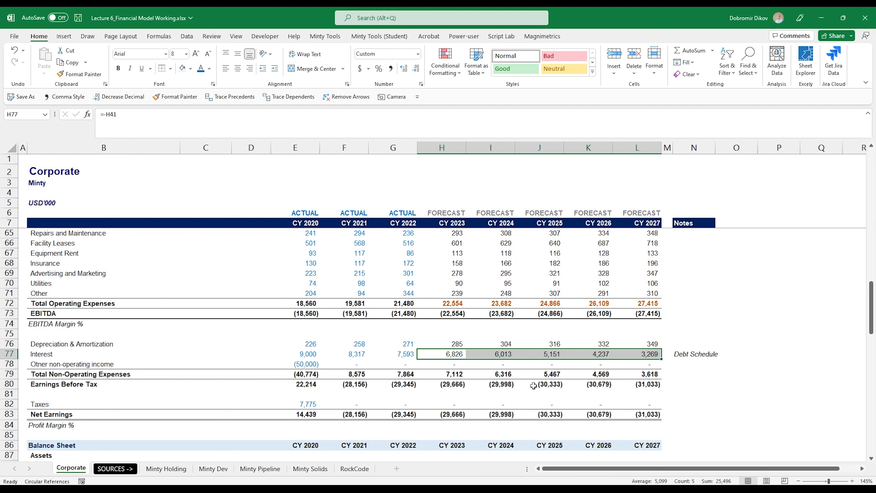
{"action": "left_click", "coordinate": [483, 383]}
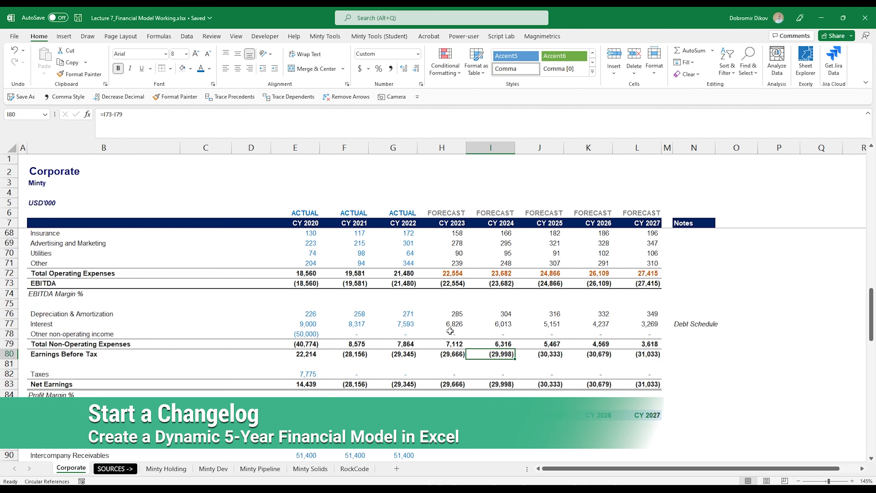
{"action": "scroll", "coordinate": [450, 330], "scroll_direction": "down", "scroll_amount": 3}
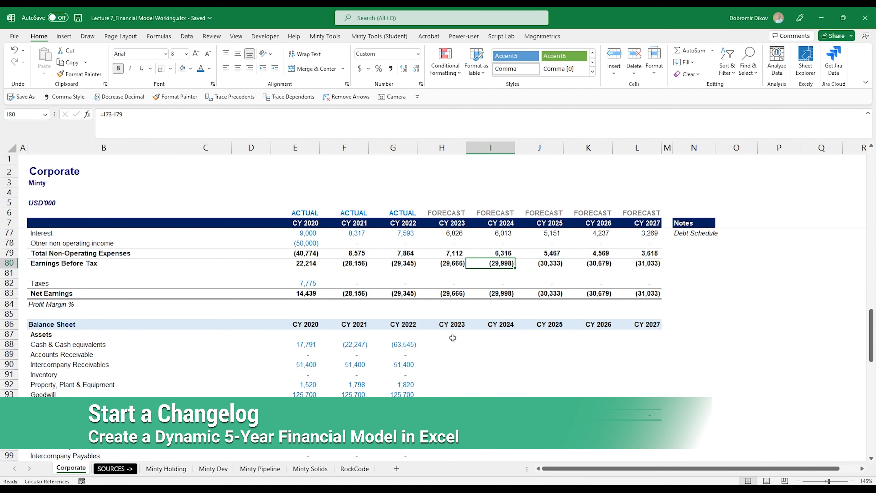
{"action": "left_click_drag", "start_coordinate": [440, 356], "coordinate": [583, 358]}
{"action": "scroll", "coordinate": [444, 358], "scroll_direction": "down", "scroll_amount": 2}
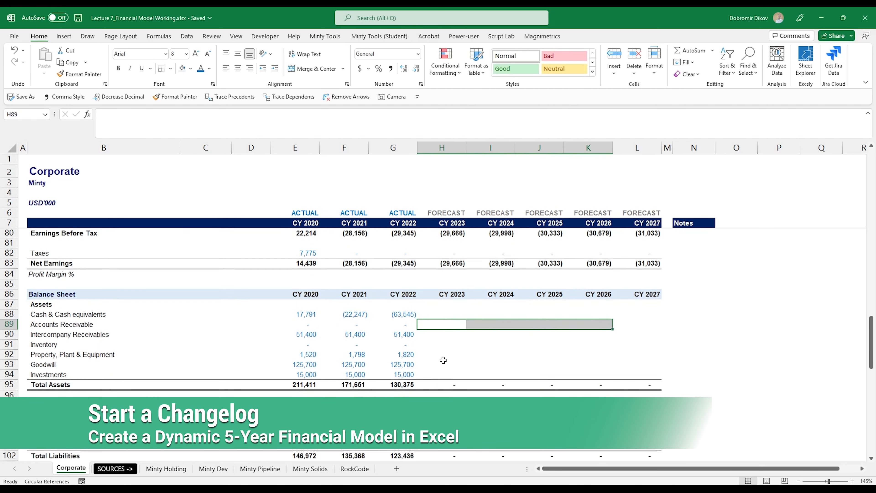
{"action": "left_click_drag", "start_coordinate": [442, 315], "coordinate": [632, 313]}
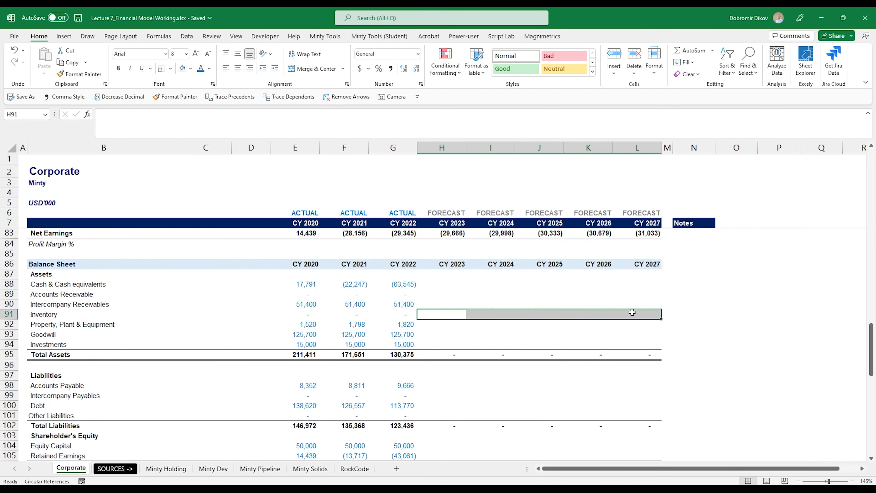
{"action": "left_click_drag", "start_coordinate": [439, 293], "coordinate": [641, 295]}
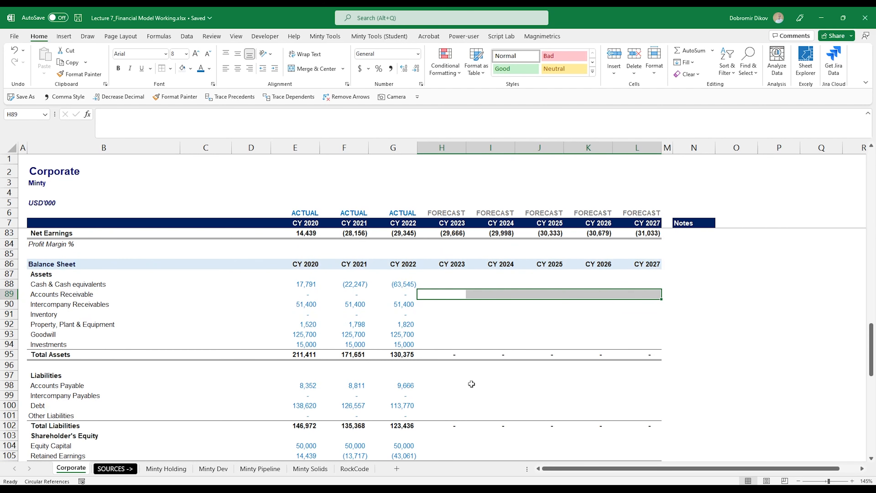
{"action": "left_click_drag", "start_coordinate": [442, 385], "coordinate": [637, 384]}
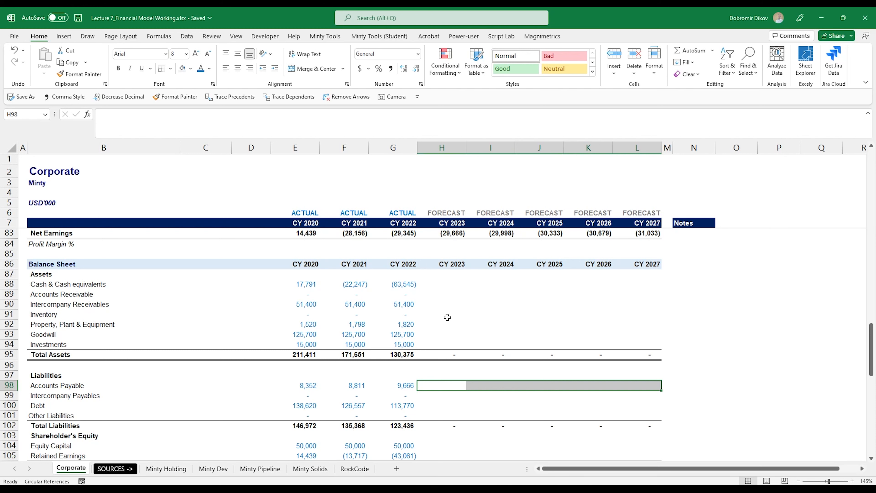
{"action": "scroll", "coordinate": [447, 317], "scroll_direction": "up", "scroll_amount": 5}
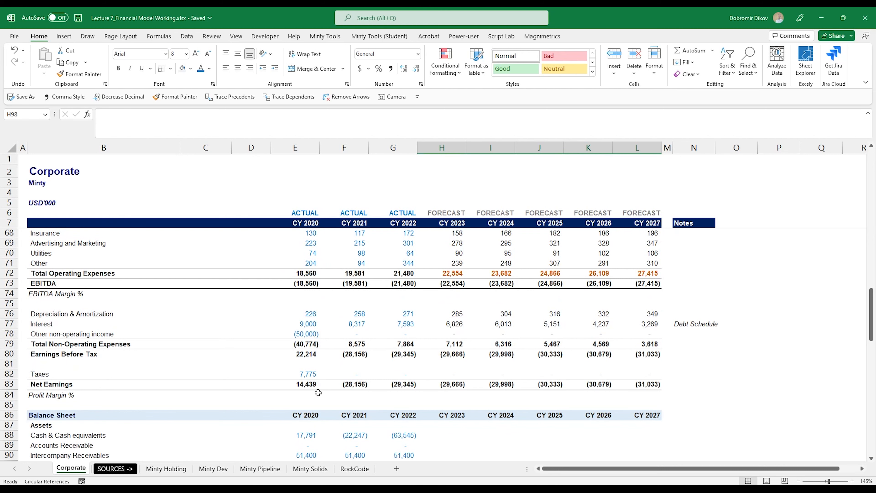
{"action": "left_click", "coordinate": [397, 468]}
Step: Move the new sheet to the front and apply Minty formatting titled 'Changelog', naming the sheet Changelog
{"action": "left_click_drag", "start_coordinate": [140, 457], "coordinate": [67, 471]}
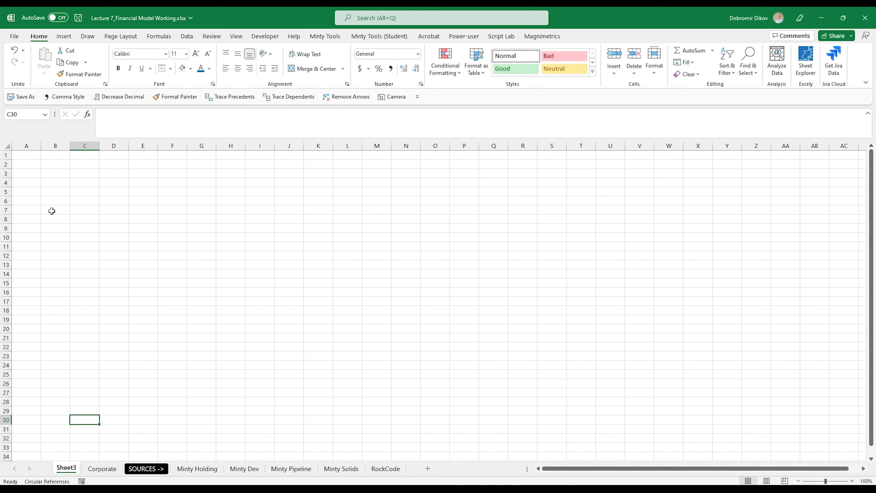
{"action": "left_click", "coordinate": [379, 36]}
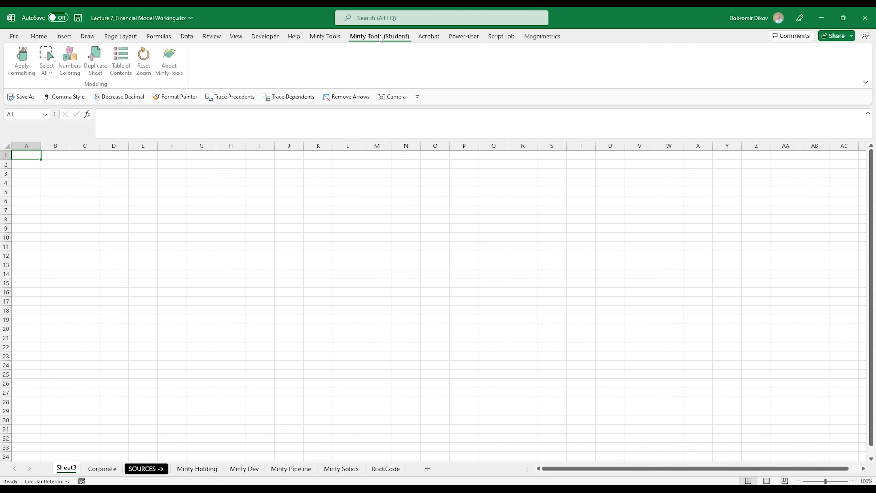
{"action": "left_click", "coordinate": [21, 58]}
{"action": "type", "text": "Changelog"}
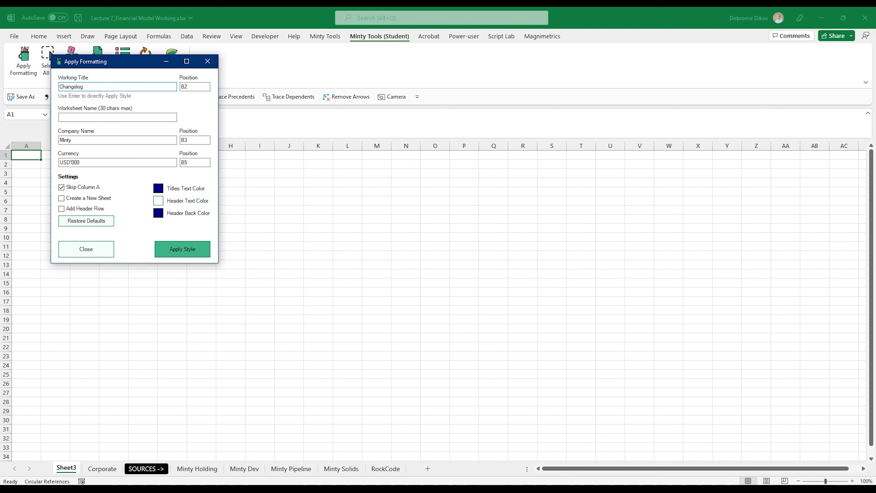
{"action": "key", "text": "Tab"}
{"action": "left_click", "coordinate": [177, 255]}
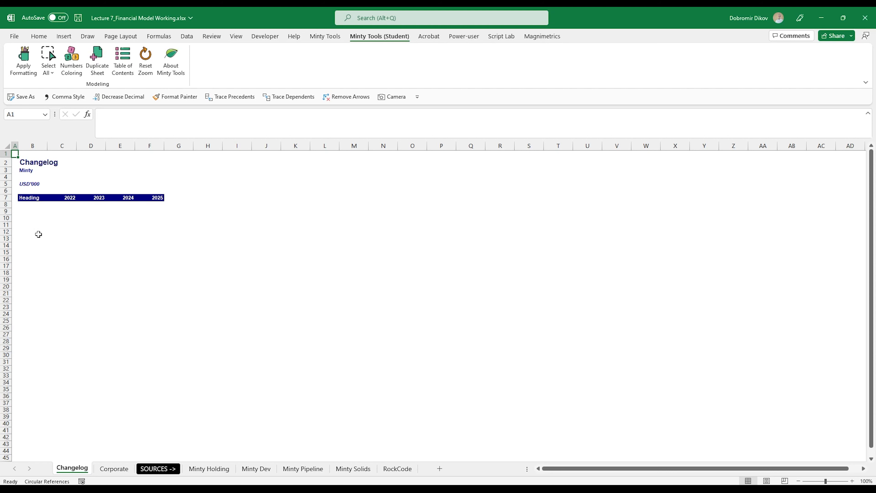
Step: Delete rows 5–6 and enter the headers Date and Notes in B5:C5
{"action": "left_click_drag", "start_coordinate": [5, 184], "coordinate": [6, 191]}
{"action": "key", "text": "ctrl+minus"}
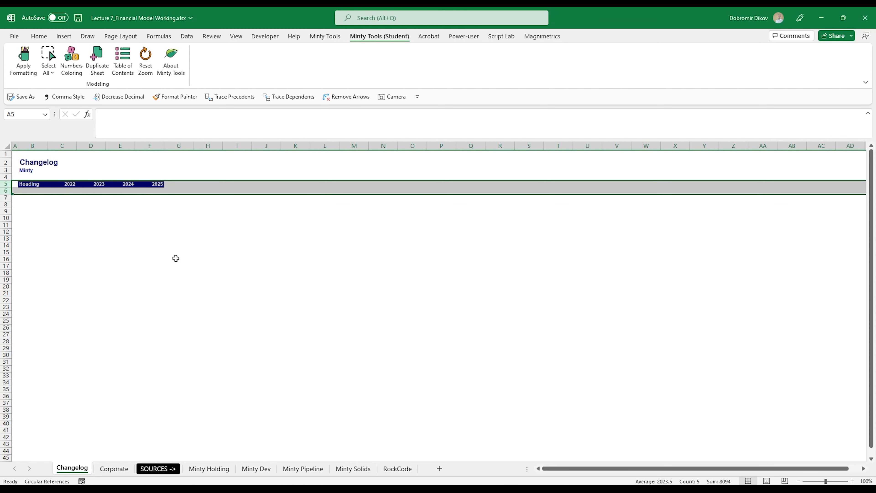
{"action": "key", "text": "Right"}
{"action": "type", "text": "Date"}
{"action": "key", "text": "Tab"}
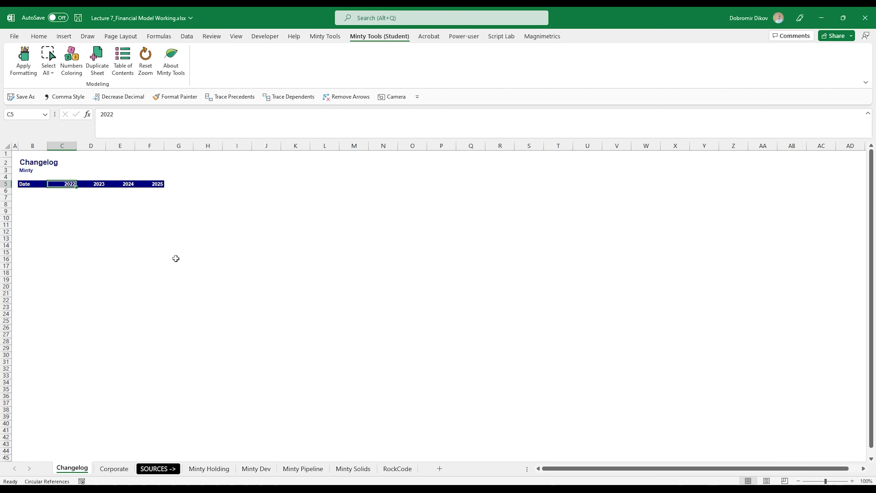
{"action": "type", "text": "Notes"}
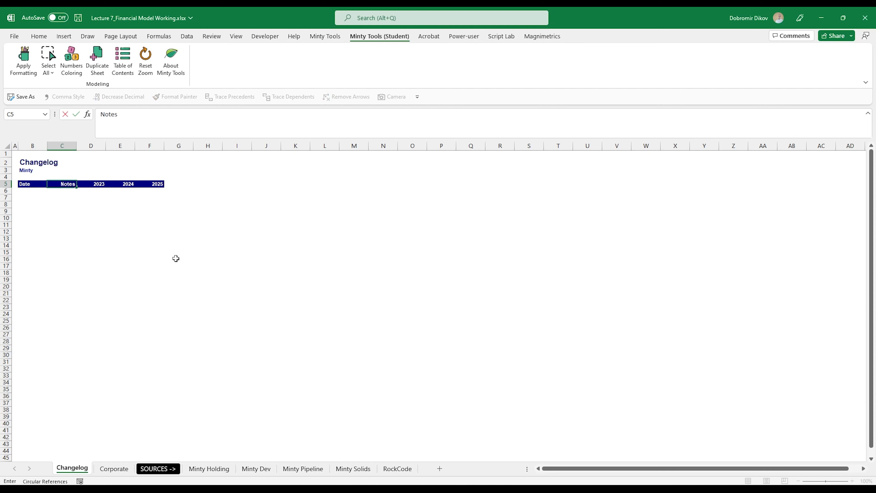
{"action": "key", "text": "Tab"}
Step: Delete the unused year columns D:F and widen the header columns
{"action": "key", "text": "ctrl+shift+Right"}
{"action": "key", "text": "ctrl+space"}
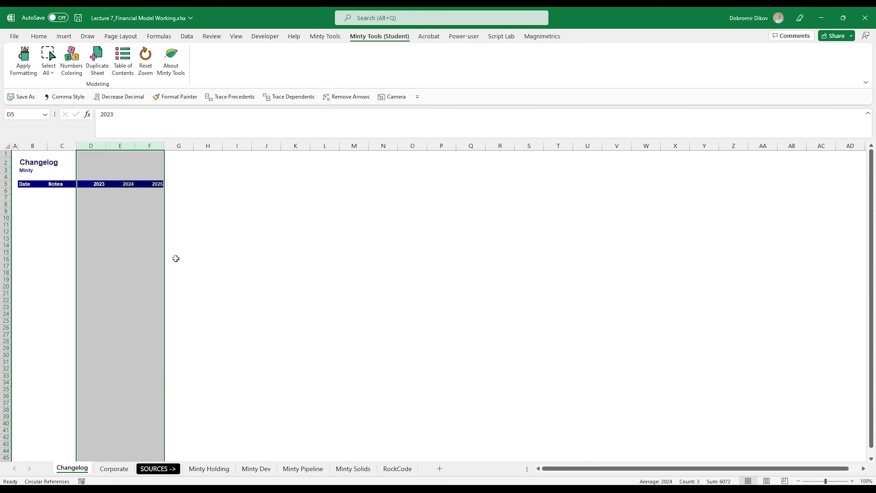
{"action": "key", "text": "ctrl+minus"}
{"action": "key", "text": "Left"}
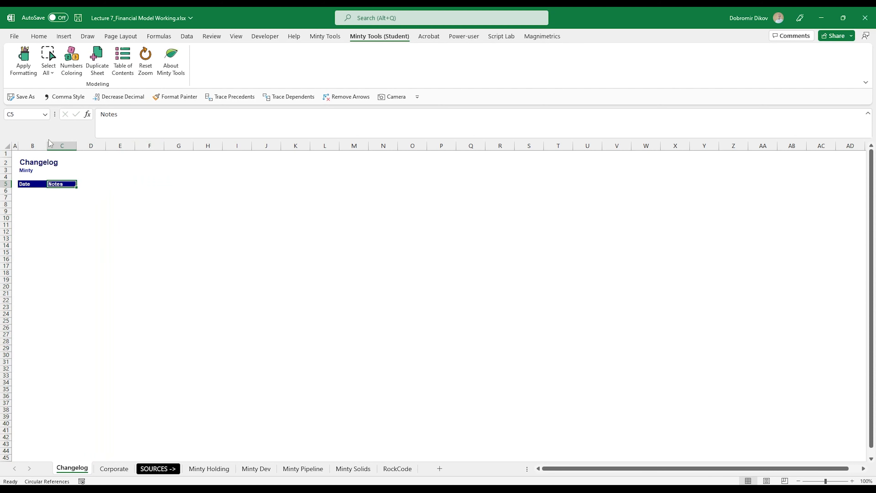
{"action": "scroll", "coordinate": [49, 186], "scroll_direction": "up", "scroll_amount": 3}
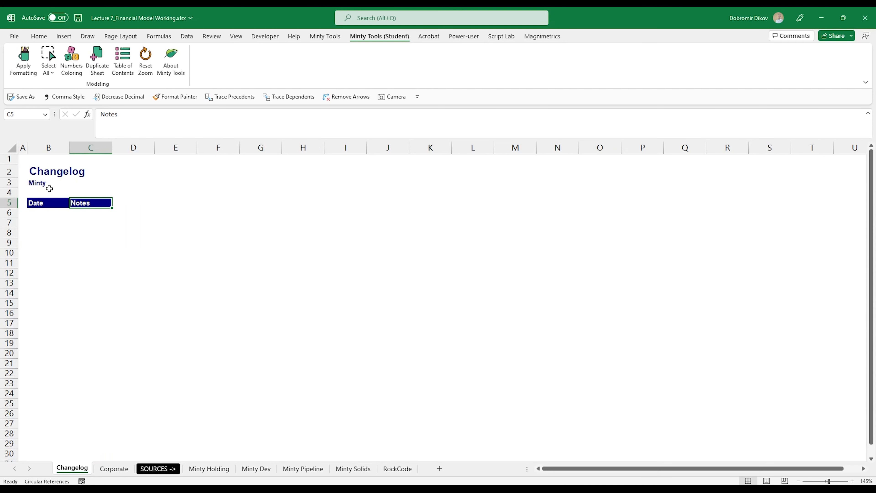
{"action": "left_click_drag", "start_coordinate": [69, 149], "coordinate": [434, 151]}
{"action": "key", "text": "Down"}
{"action": "key", "text": "Left"}
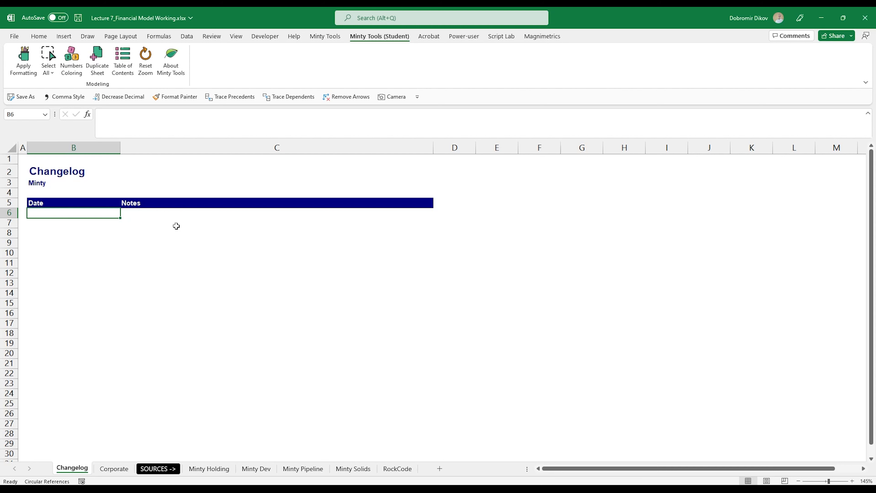
Step: Log a left-aligned 9/1/2022 entry with the note 'Implemented basic 3-statements model'
{"action": "type", "text": "9"}
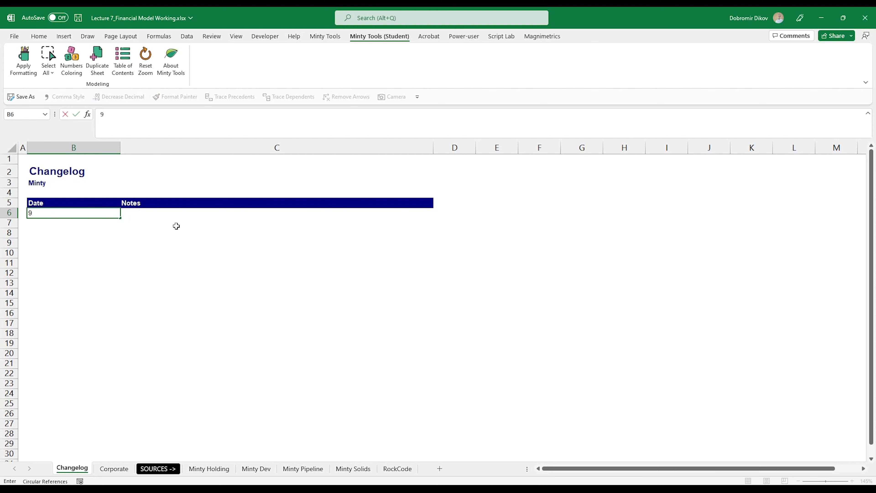
{"action": "key", "text": "Return"}
{"action": "key", "text": "Up"}
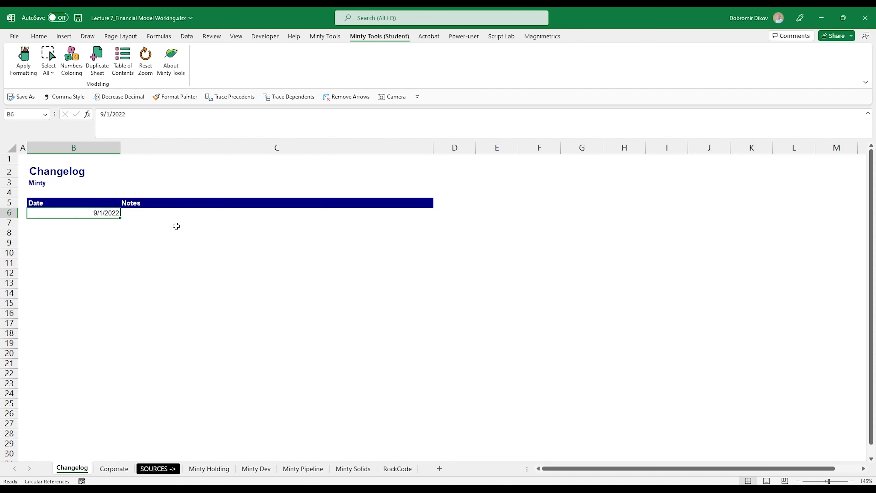
{"action": "key", "text": "alt+h"}
{"action": "key", "text": "a"}
{"action": "key", "text": "l"}
{"action": "left_click", "coordinate": [112, 251]}
{"action": "left_click", "coordinate": [139, 214]}
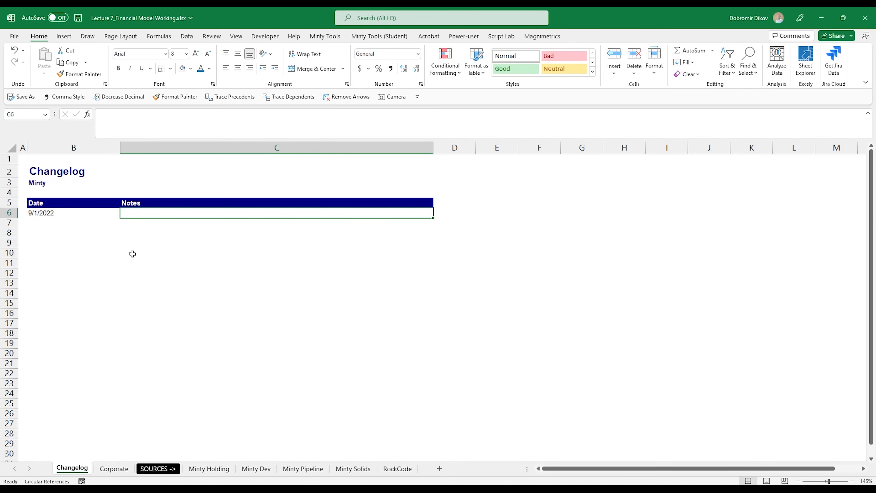
{"action": "type", "text": "Implemented"}
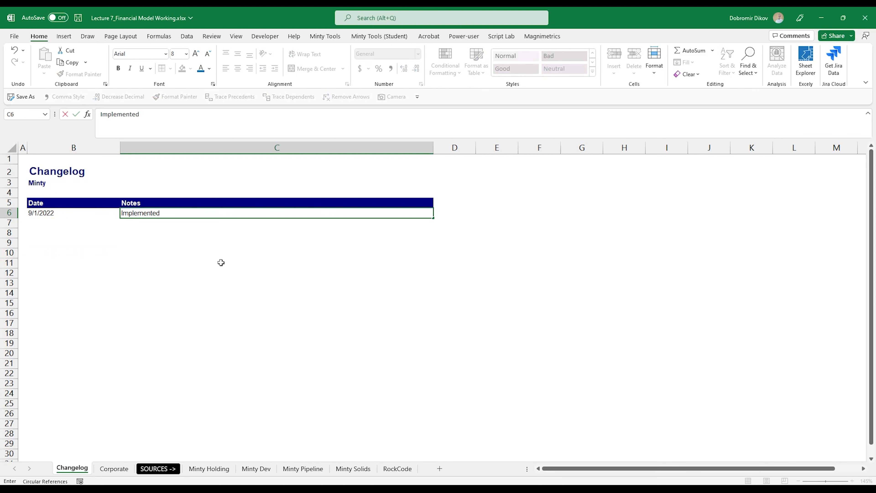
{"action": "type", "text": " basic 3-s"}
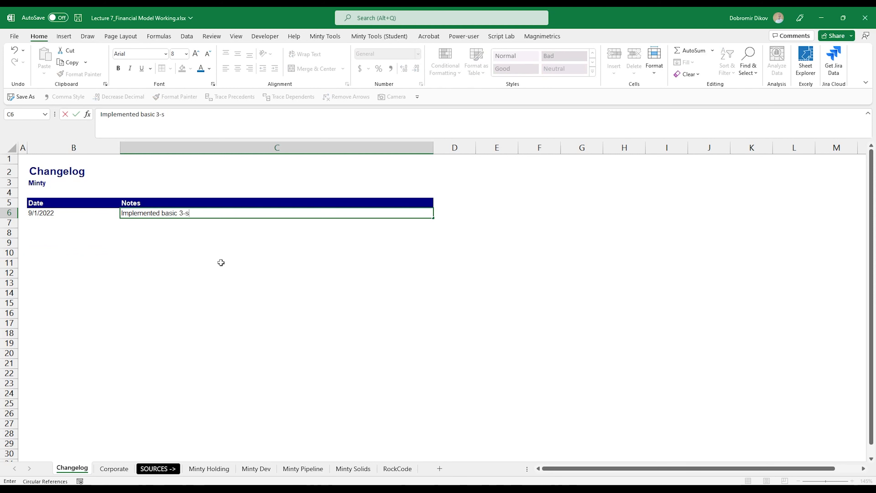
{"action": "type", "text": "tatements model"}
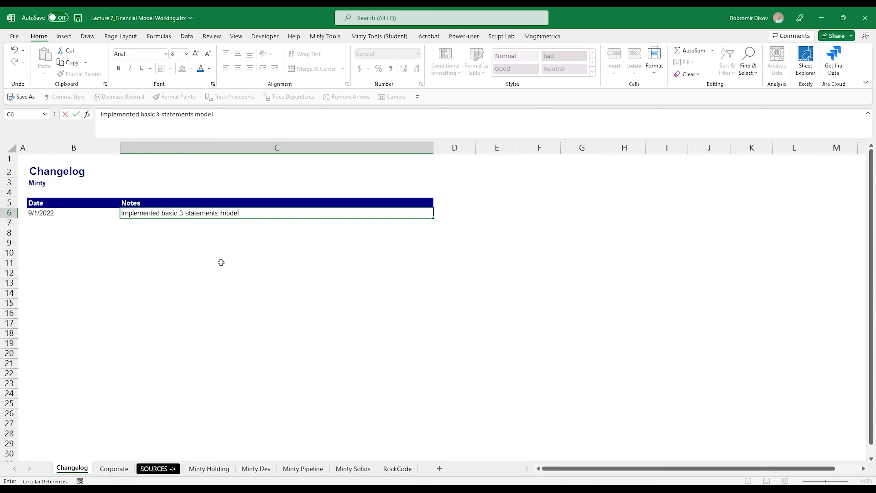
{"action": "key", "text": "Return"}
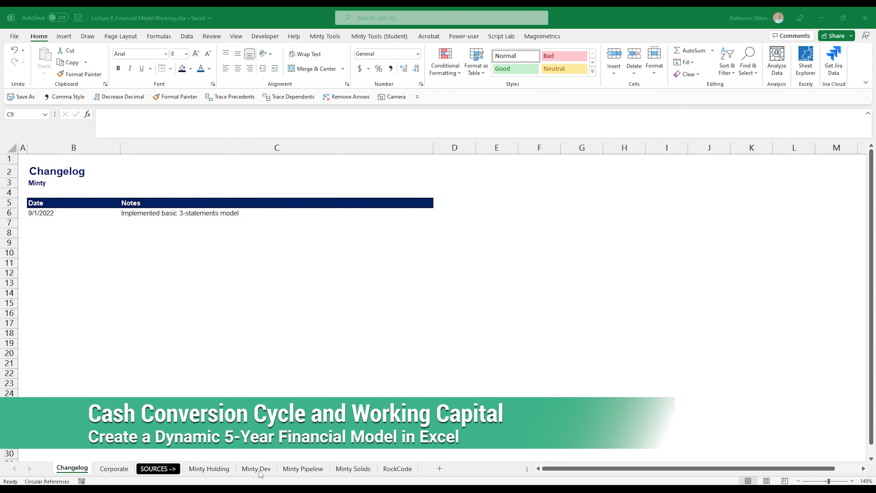
Step: Link balance-sheet Debt H100:L100 to Debt Schedule closing balances via =H39, filled through CY 2027
{"action": "left_click", "coordinate": [113, 468]}
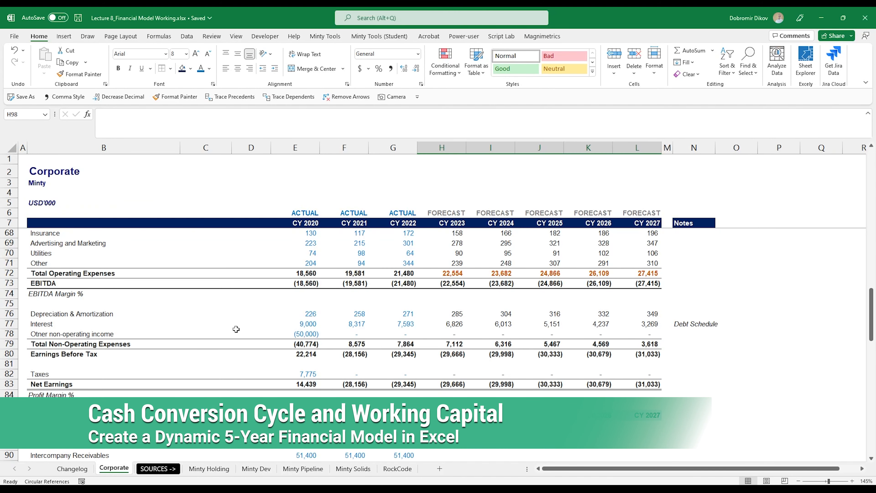
{"action": "scroll", "coordinate": [399, 411], "scroll_direction": "down", "scroll_amount": 7}
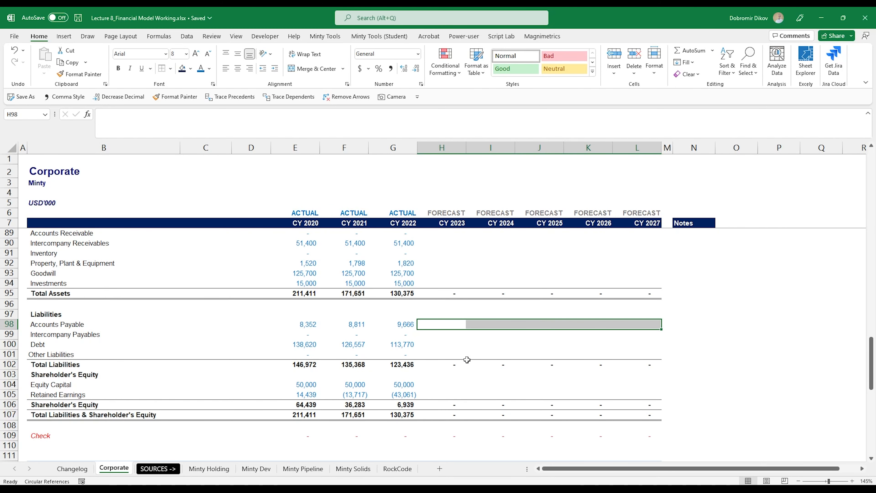
{"action": "left_click", "coordinate": [433, 345]}
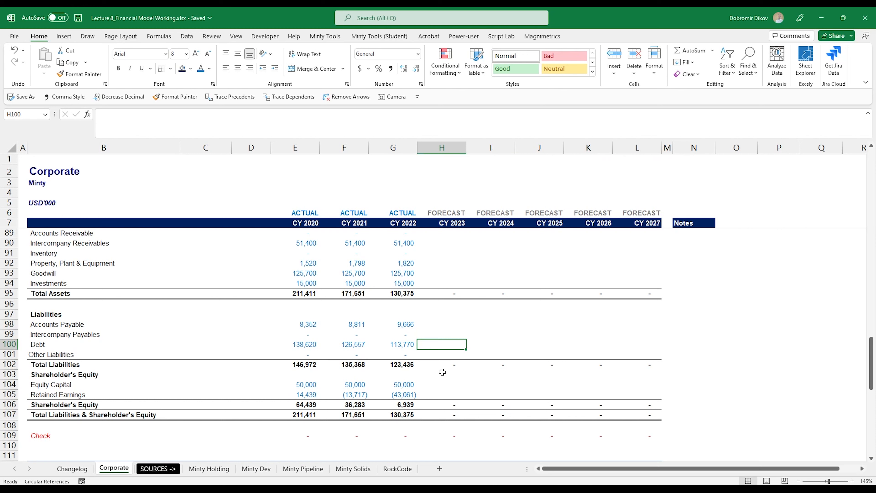
{"action": "type", "text": "="}
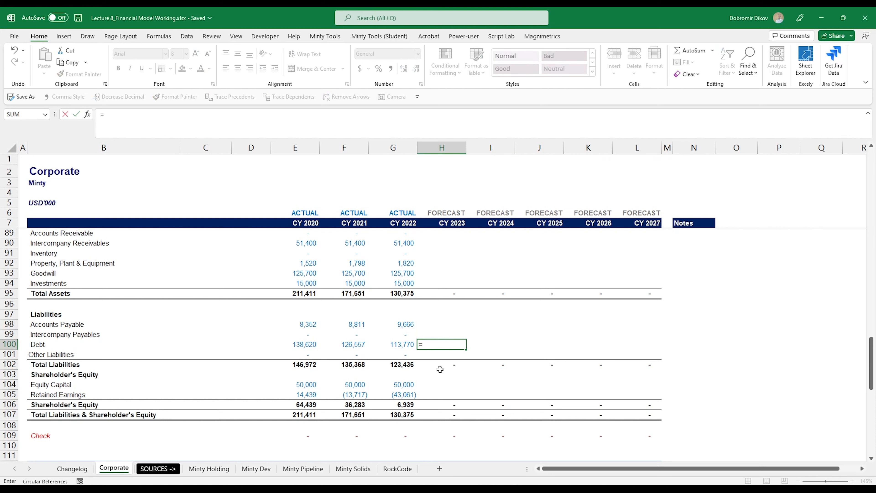
{"action": "scroll", "coordinate": [440, 370], "scroll_direction": "up", "scroll_amount": 6}
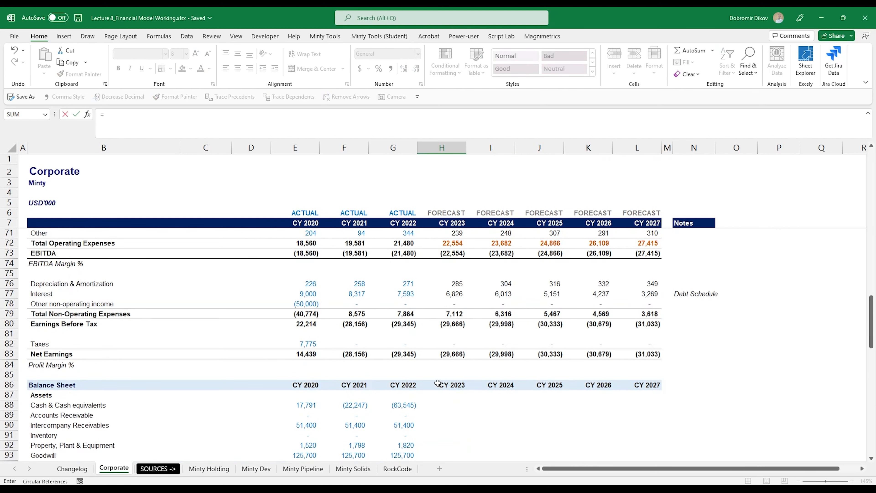
{"action": "scroll", "coordinate": [437, 384], "scroll_direction": "up", "scroll_amount": 11}
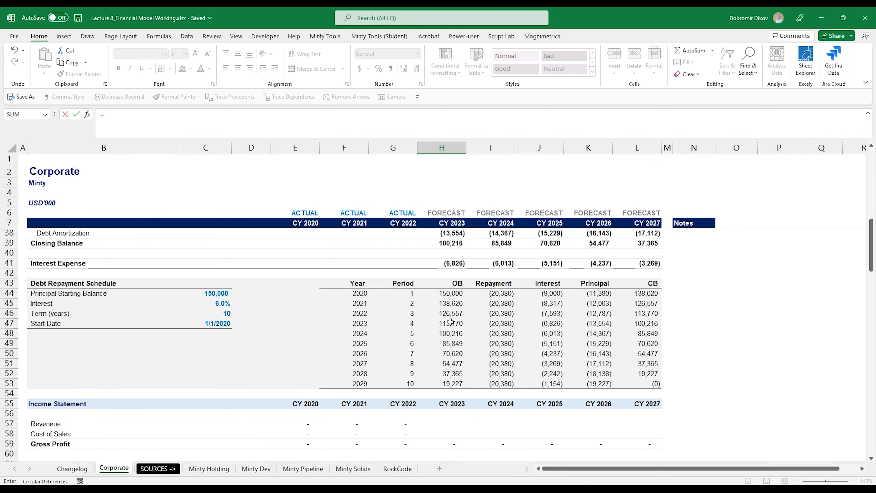
{"action": "scroll", "coordinate": [450, 321], "scroll_direction": "up", "scroll_amount": 2}
{"action": "left_click", "coordinate": [441, 304]}
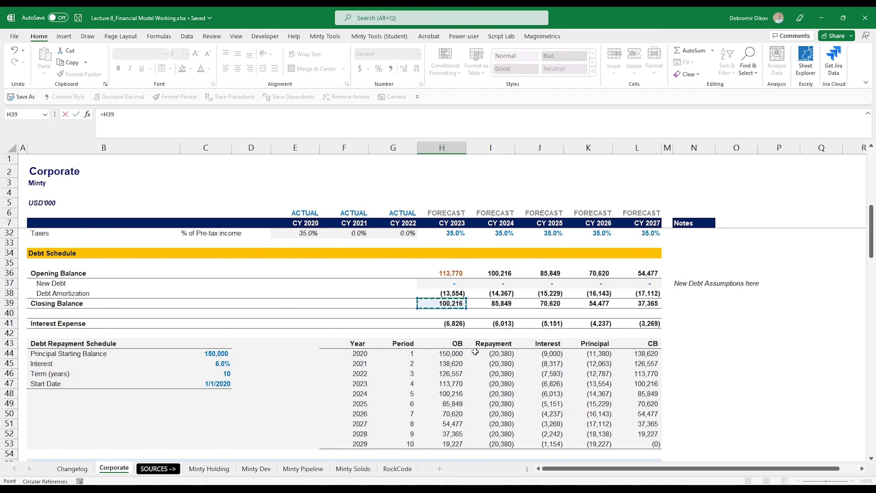
{"action": "key", "text": "ctrl+Return"}
{"action": "key", "text": "shift+Right"}
{"action": "key", "text": "shift+Right"}
{"action": "key", "text": "shift+Right"}
{"action": "key", "text": "shift+Right"}
{"action": "key", "text": "ctrl+r"}
Step: Select the forecast Accounts Receivable cells H89:L89 on the balance sheet
{"action": "scroll", "coordinate": [476, 351], "scroll_direction": "down", "scroll_amount": 6}
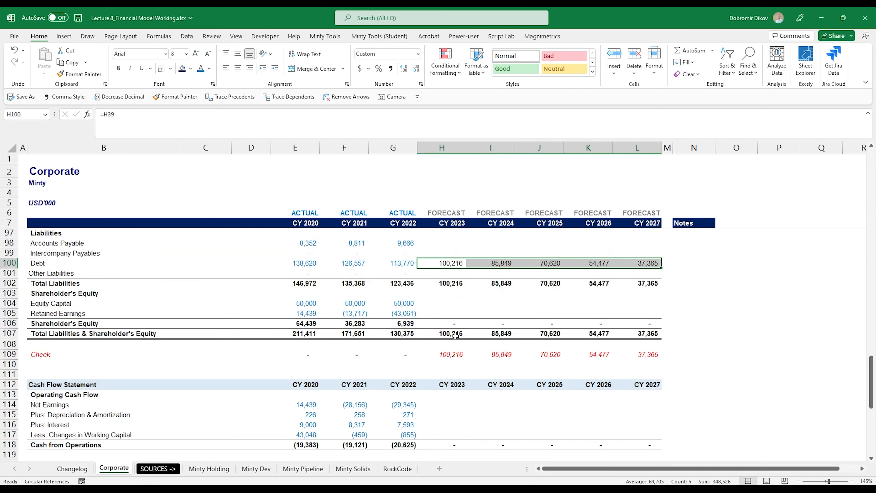
{"action": "scroll", "coordinate": [432, 318], "scroll_direction": "down", "scroll_amount": 3}
{"action": "scroll", "coordinate": [439, 325], "scroll_direction": "up", "scroll_amount": 7}
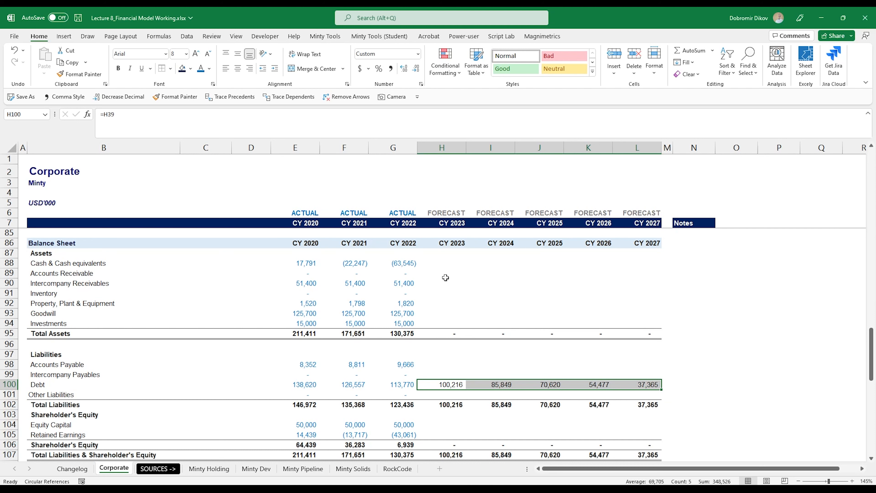
{"action": "left_click_drag", "start_coordinate": [431, 278], "coordinate": [624, 277]}
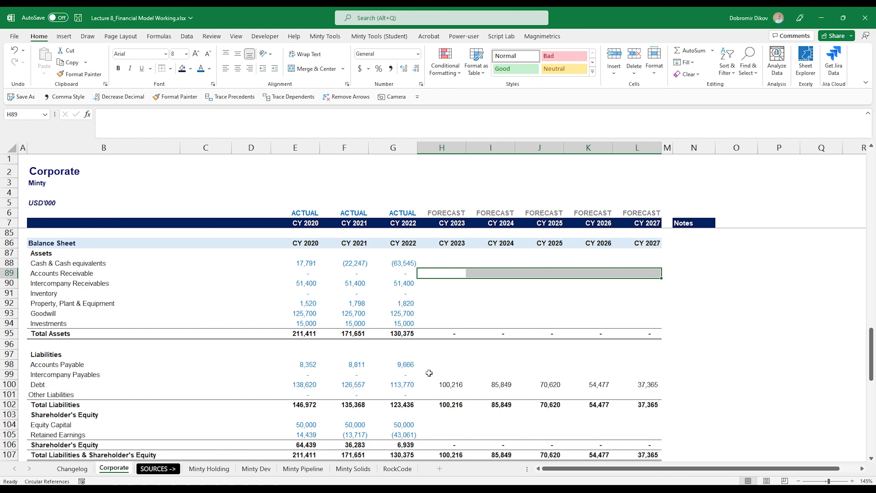
{"action": "scroll", "coordinate": [440, 375], "scroll_direction": "up", "scroll_amount": 1}
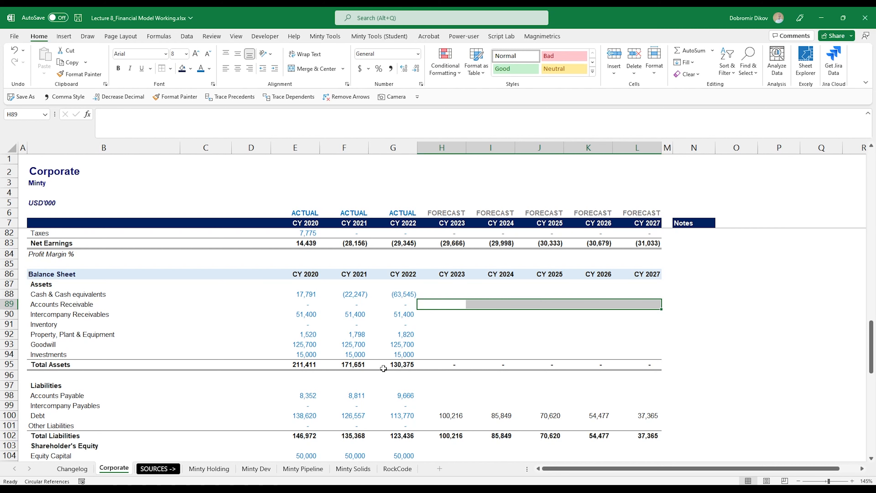
Step: Copy a blank row near the Income Statement heading
{"action": "scroll", "coordinate": [382, 364], "scroll_direction": "up", "scroll_amount": 14}
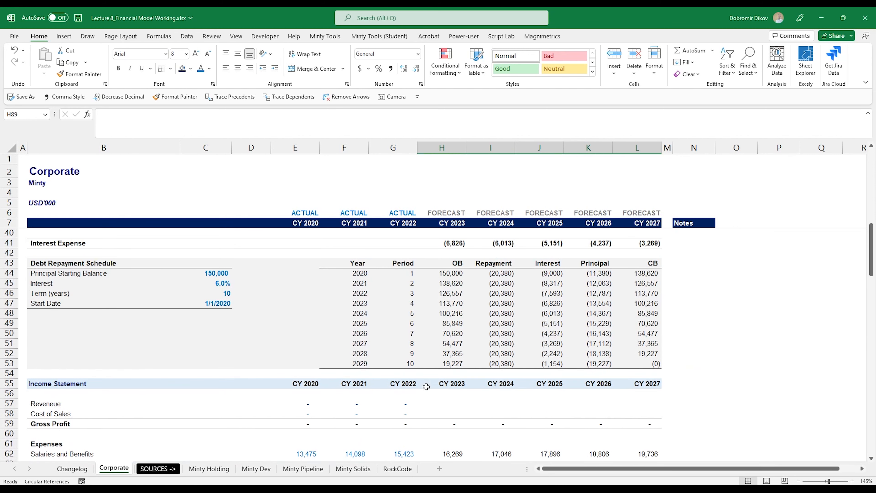
{"action": "scroll", "coordinate": [50, 394], "scroll_direction": "up", "scroll_amount": 1}
{"action": "left_click", "coordinate": [50, 404]}
{"action": "left_click_drag", "start_coordinate": [50, 404], "coordinate": [644, 403]}
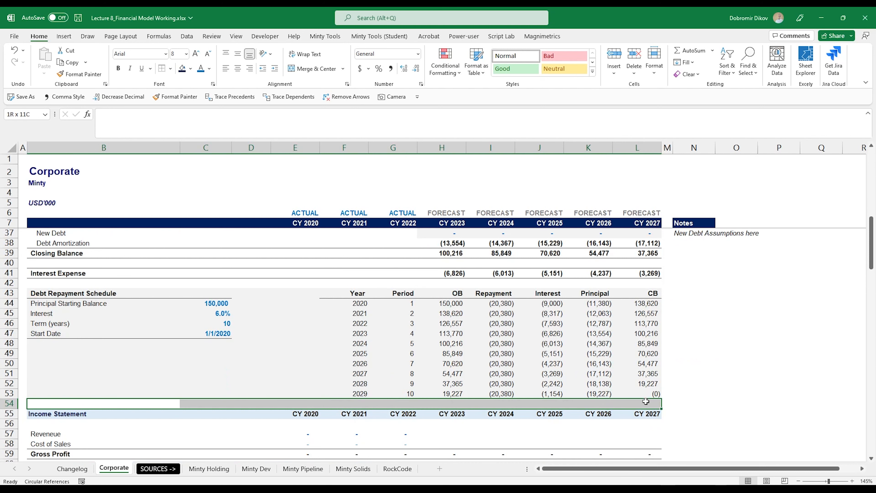
{"action": "left_click", "coordinate": [13, 416]}
{"action": "left_click", "coordinate": [10, 423]}
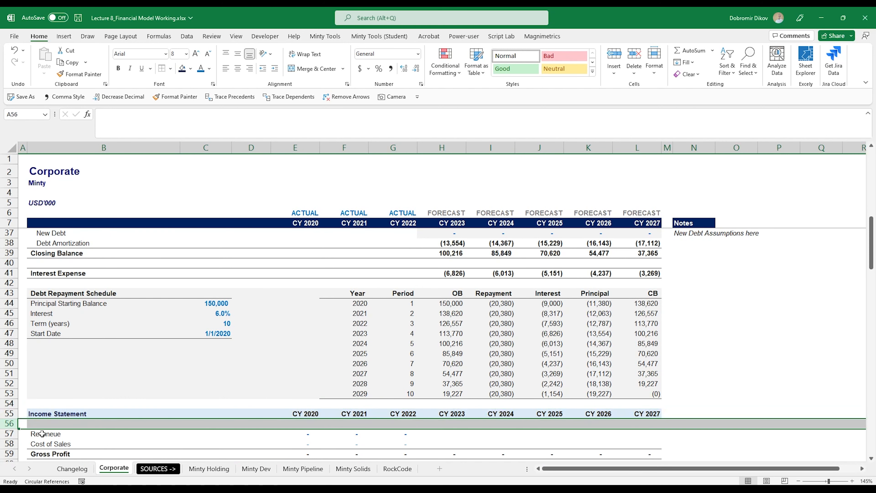
{"action": "key", "text": "ctrl+c"}
Step: Insert the copied blank rows above the Income Statement, moving its header to row 79
{"action": "left_click", "coordinate": [8, 413]}
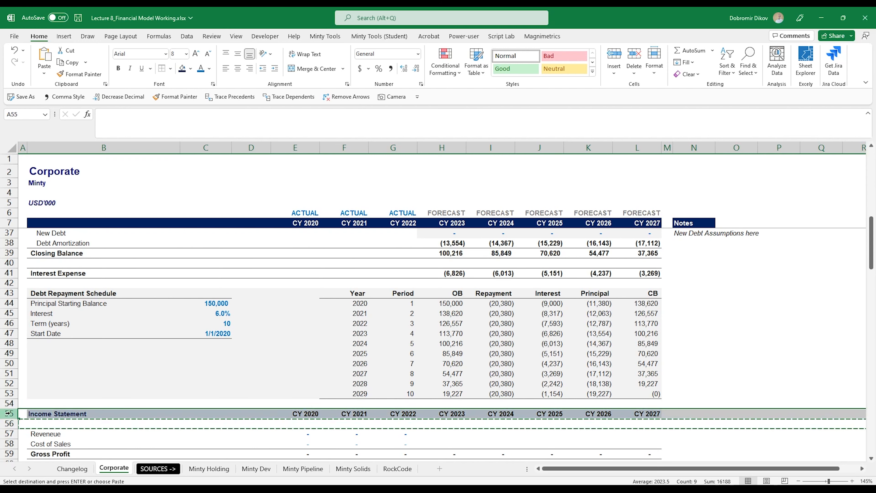
{"action": "key", "text": "ctrl+shift+plus"}
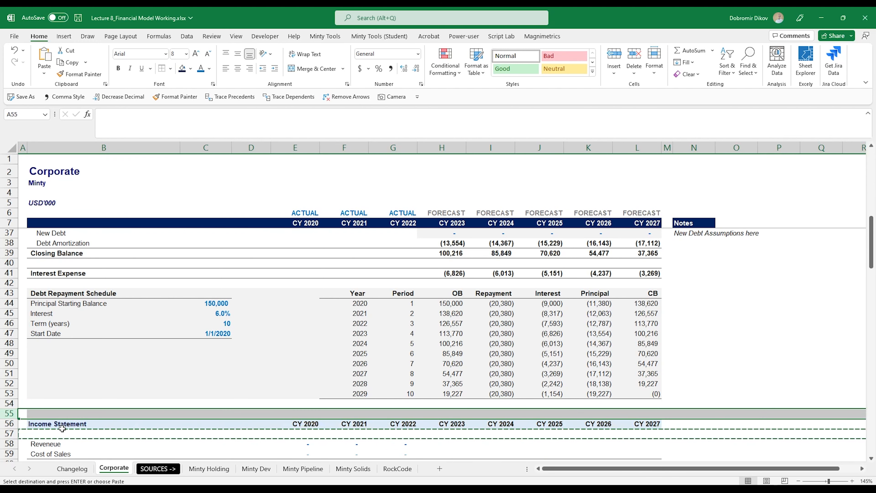
{"action": "left_click", "coordinate": [10, 425]}
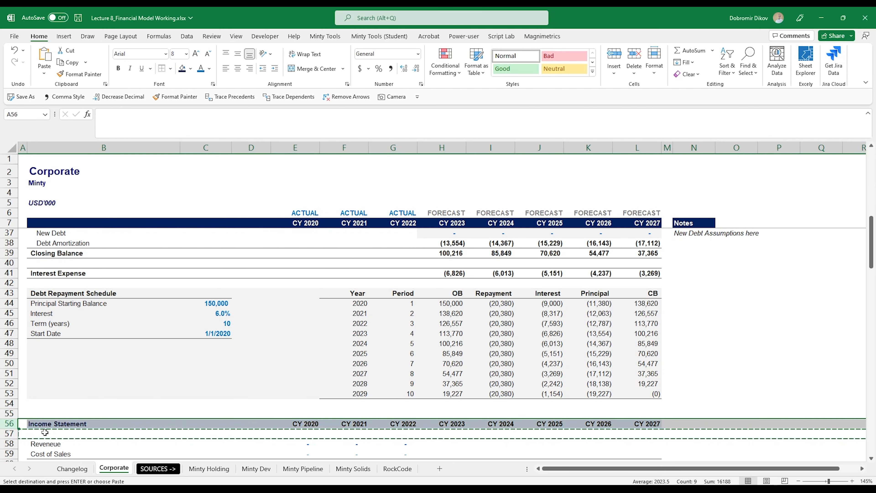
{"action": "key", "text": "Return"}
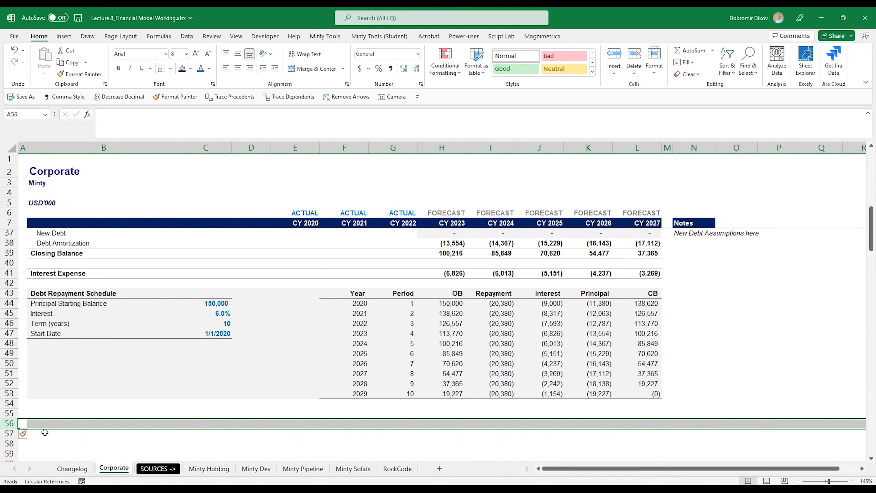
{"action": "scroll", "coordinate": [258, 381], "scroll_direction": "down", "scroll_amount": 10}
{"action": "scroll", "coordinate": [239, 386], "scroll_direction": "up", "scroll_amount": 6}
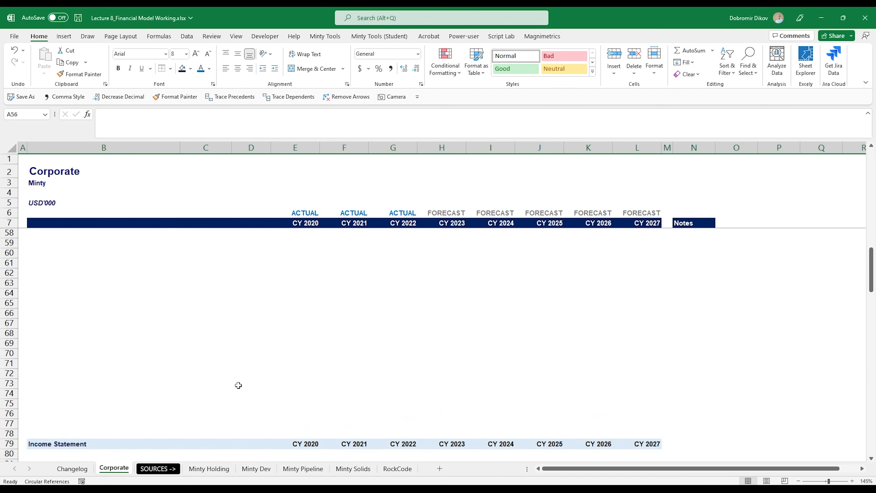
{"action": "scroll", "coordinate": [213, 381], "scroll_direction": "up", "scroll_amount": 2}
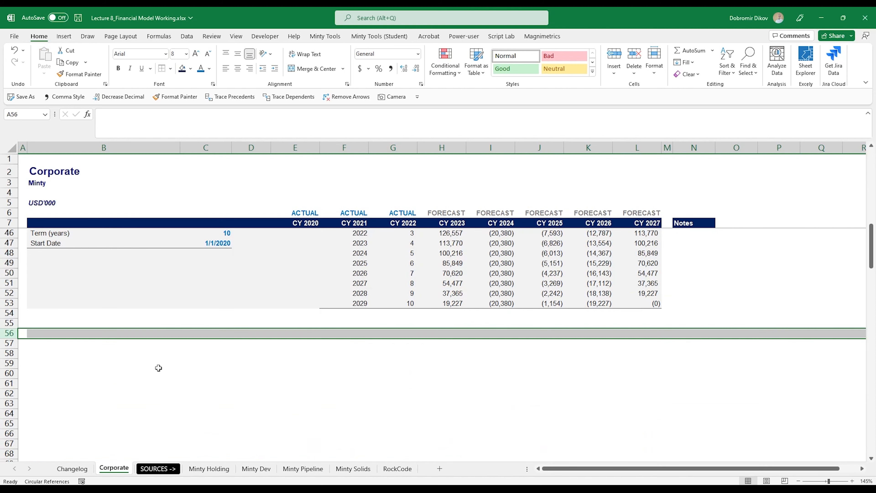
{"action": "left_click", "coordinate": [57, 325]}
{"action": "scroll", "coordinate": [146, 368], "scroll_direction": "up", "scroll_amount": 7}
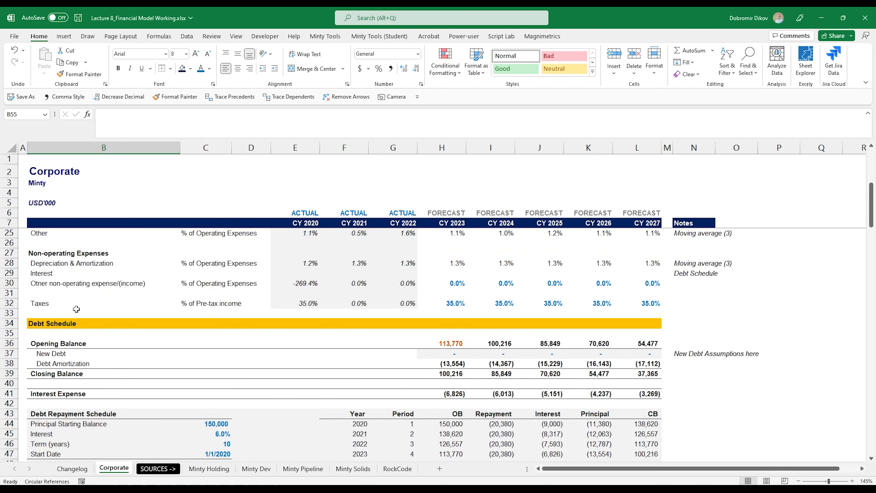
Step: Copy the Debt Schedule header bar into row 55 and retitle it 'Cash Conversion Cycle'
{"action": "left_click_drag", "start_coordinate": [61, 323], "coordinate": [649, 324]}
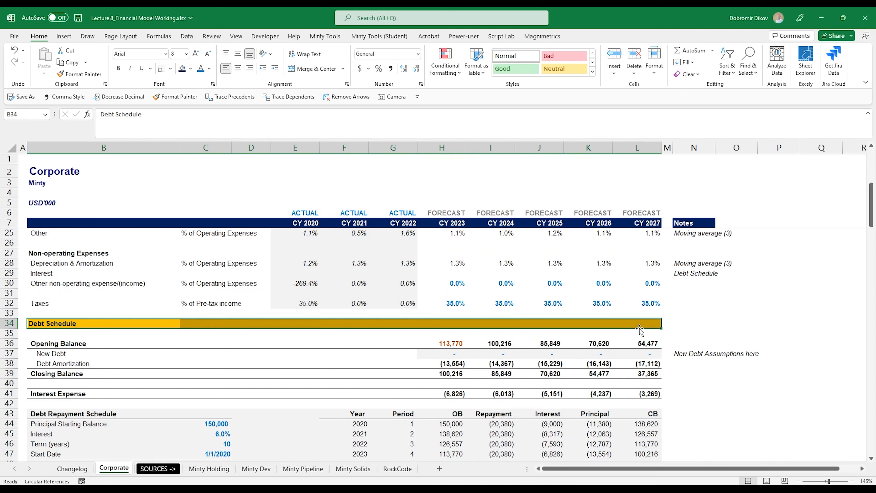
{"action": "key", "text": "ctrl+c"}
{"action": "scroll", "coordinate": [87, 355], "scroll_direction": "down", "scroll_amount": 4}
{"action": "left_click", "coordinate": [45, 414]}
{"action": "key", "text": "ctrl+v"}
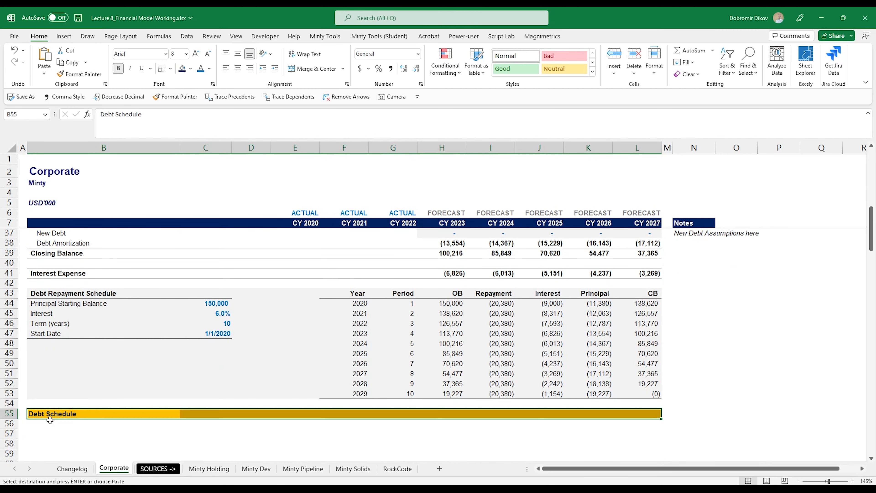
{"action": "type", "text": "Cash"}
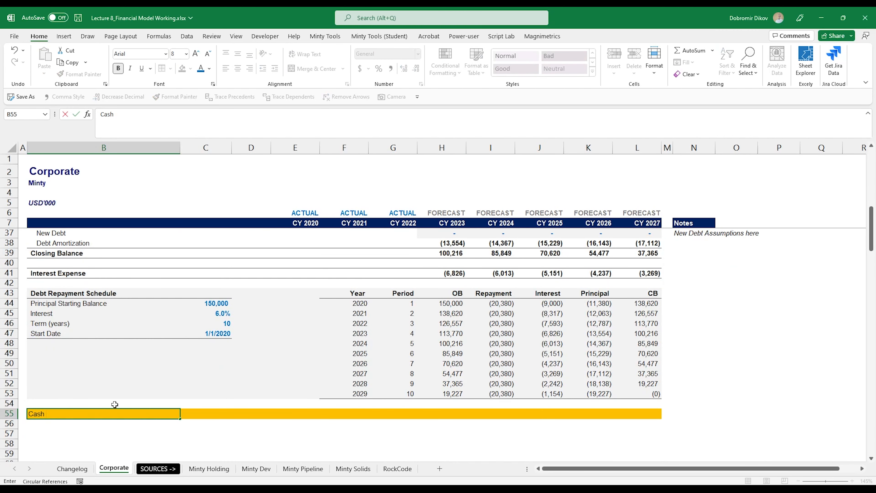
{"action": "type", "text": " Conversion Cycle"}
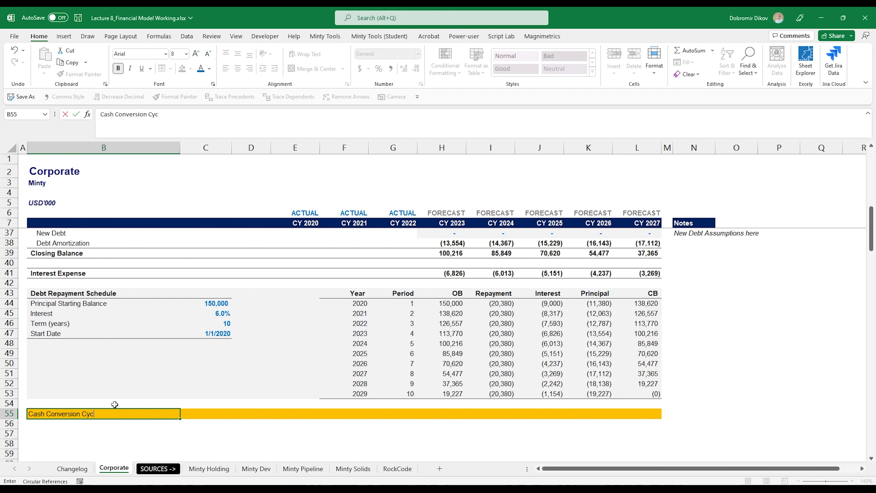
{"action": "key", "text": "Return"}
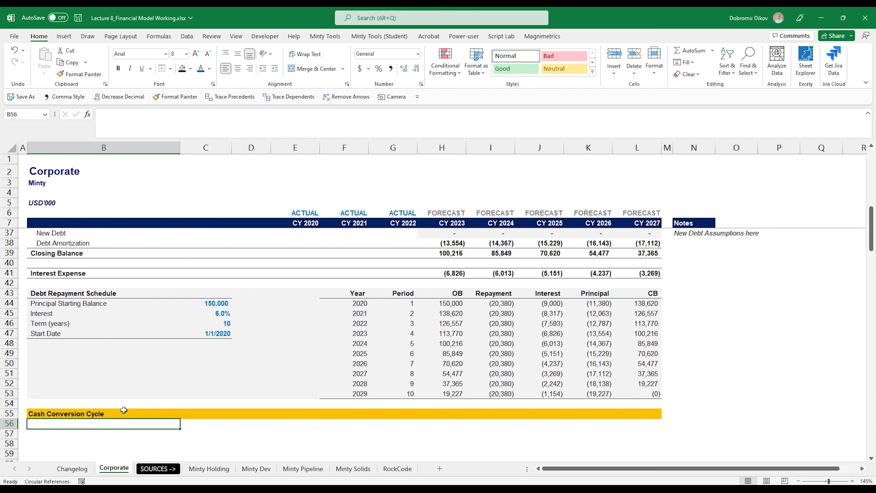
Step: Add an 'Accounts Receivable' sub-header in B57 with navy fill and bold white text across B57:L57
{"action": "scroll", "coordinate": [126, 408], "scroll_direction": "down", "scroll_amount": 2}
{"action": "left_click", "coordinate": [71, 373]}
{"action": "scroll", "coordinate": [138, 401], "scroll_direction": "up", "scroll_amount": 2}
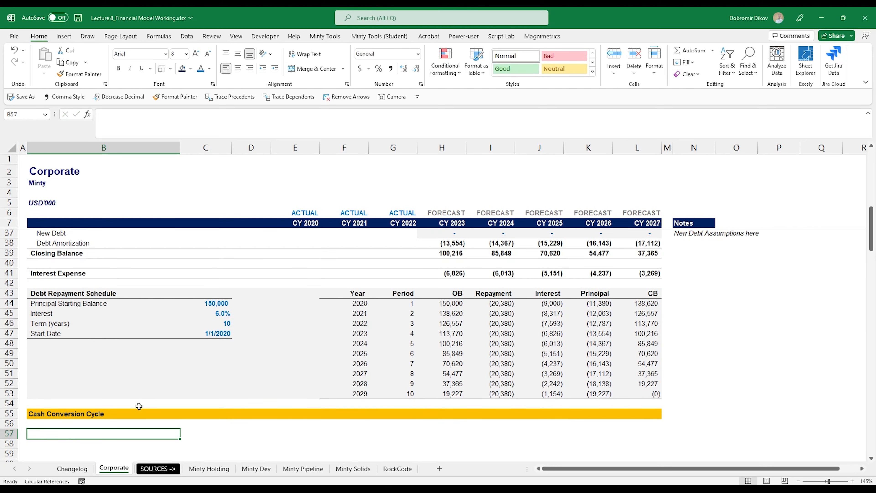
{"action": "scroll", "coordinate": [138, 406], "scroll_direction": "up", "scroll_amount": 6}
{"action": "scroll", "coordinate": [138, 407], "scroll_direction": "down", "scroll_amount": 7}
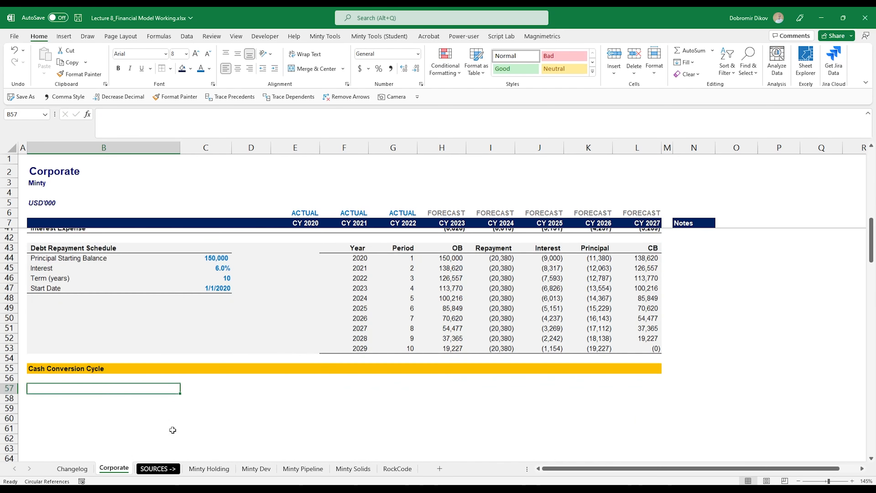
{"action": "type", "text": "Accounts "}
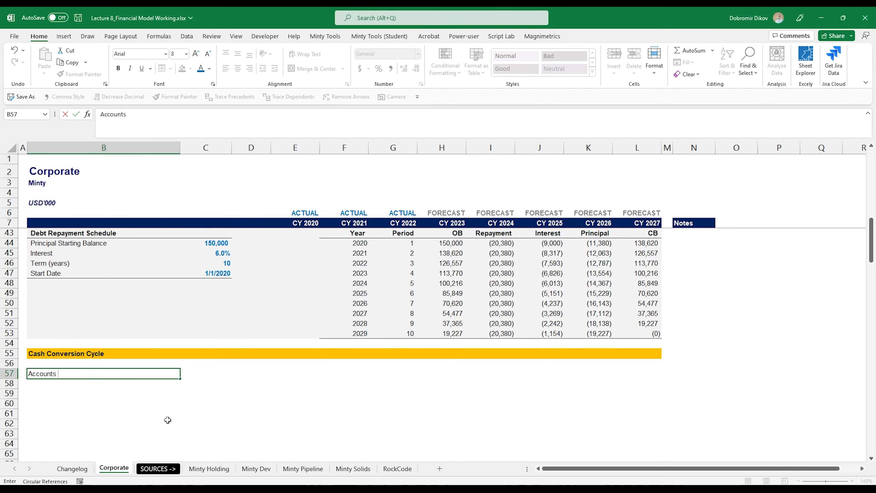
{"action": "type", "text": "Receivable"}
{"action": "key", "text": "shift+Right"}
{"action": "key", "text": "shift+Right"}
{"action": "key", "text": "shift+Right"}
{"action": "key", "text": "shift+Right"}
{"action": "key", "text": "shift+Right"}
{"action": "key", "text": "shift+Right"}
{"action": "key", "text": "shift+Right"}
{"action": "key", "text": "shift+Right"}
{"action": "key", "text": "shift+Right"}
{"action": "key", "text": "shift+Right"}
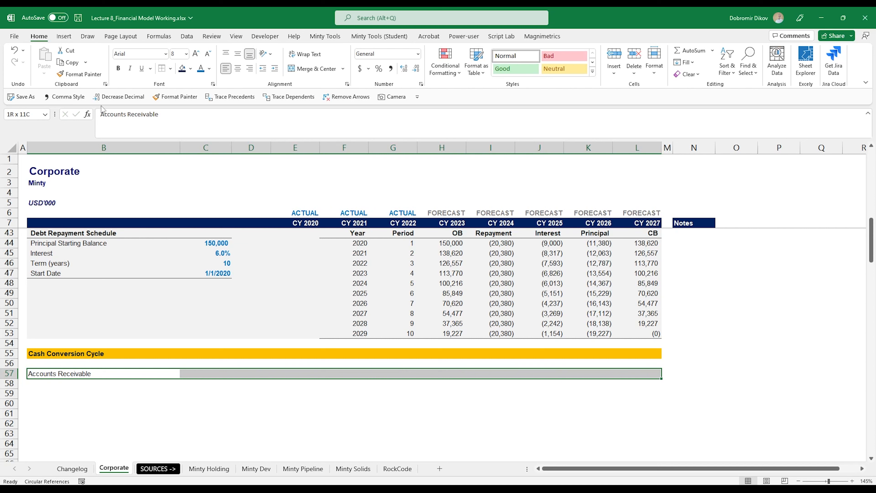
{"action": "left_click", "coordinate": [182, 68]}
{"action": "left_click", "coordinate": [209, 68]}
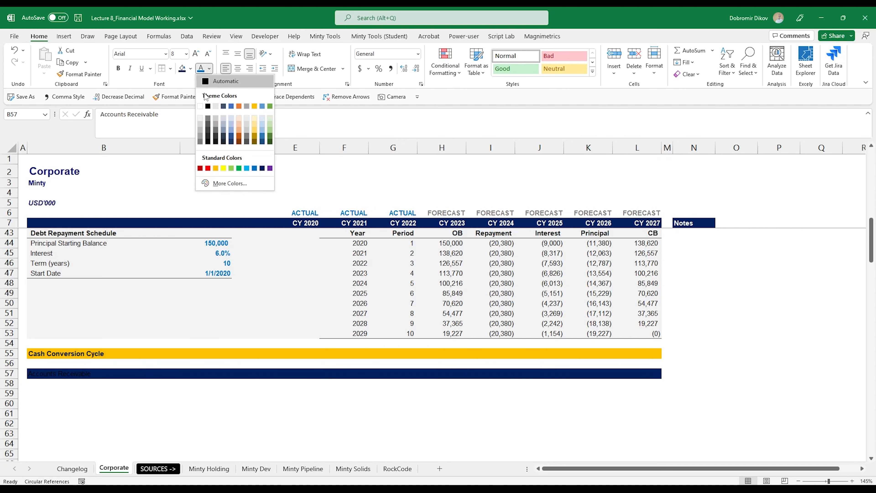
{"action": "left_click", "coordinate": [200, 106]}
{"action": "key", "text": "ctrl+b"}
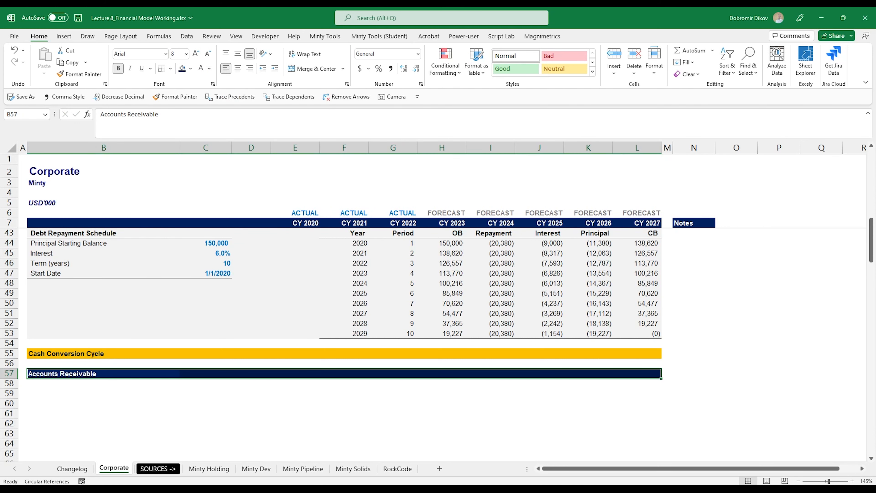
{"action": "scroll", "coordinate": [66, 385], "scroll_direction": "down", "scroll_amount": 4}
{"action": "scroll", "coordinate": [97, 373], "scroll_direction": "up", "scroll_amount": 1}
{"action": "left_click", "coordinate": [40, 294]}
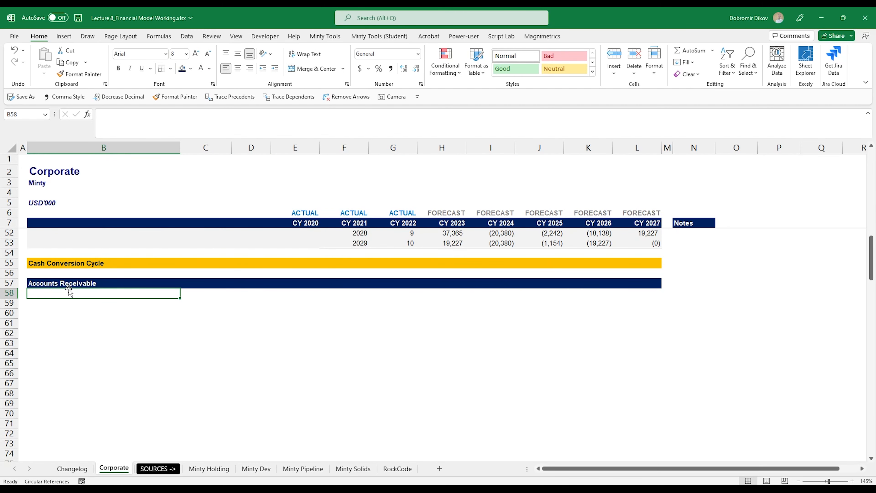
Step: Label row 58 'Days' and fill 365 from E58 across to L58
{"action": "type", "text": "D"}
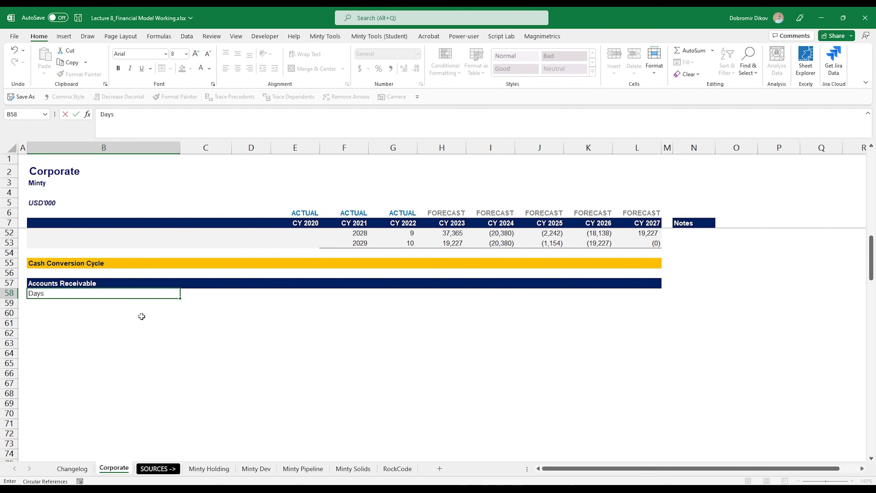
{"action": "type", "text": "ays"}
{"action": "key", "text": "Right"}
{"action": "key", "text": "Right"}
{"action": "key", "text": "Right"}
{"action": "key", "text": "Right"}
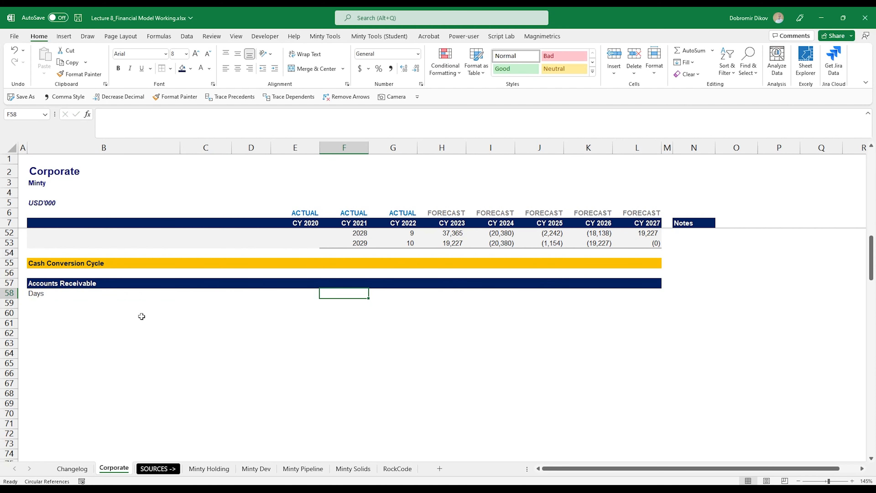
{"action": "key", "text": "Left"}
{"action": "key", "text": "shift+Right"}
{"action": "key", "text": "shift+Right"}
{"action": "key", "text": "shift+Right"}
{"action": "key", "text": "shift+Right"}
{"action": "key", "text": "shift+Right"}
{"action": "key", "text": "shift+Right"}
{"action": "key", "text": "shift+Right"}
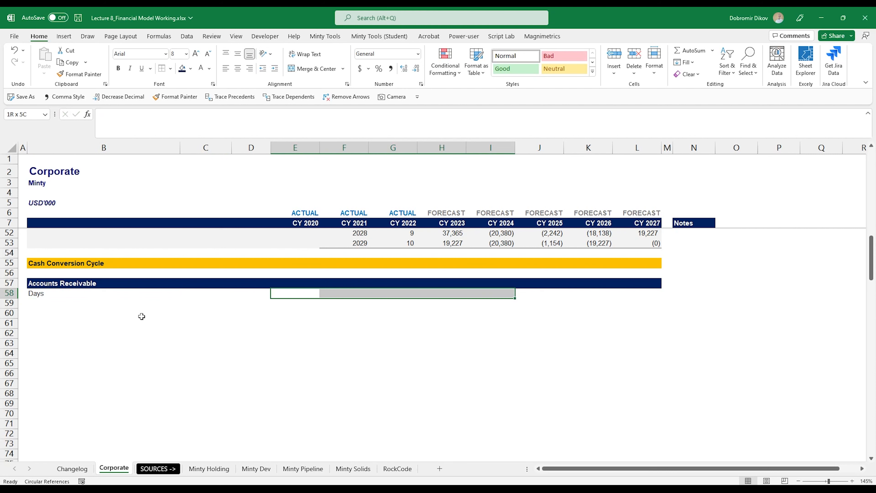
{"action": "type", "text": "365"}
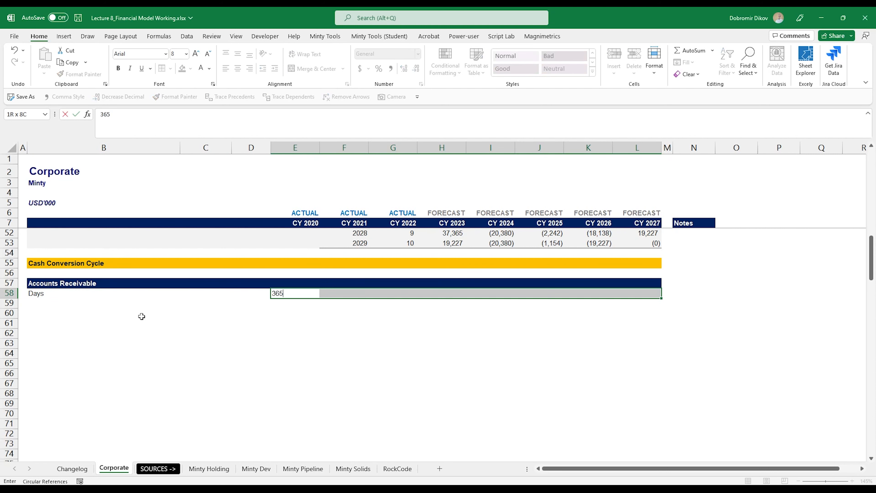
{"action": "key", "text": "Return"}
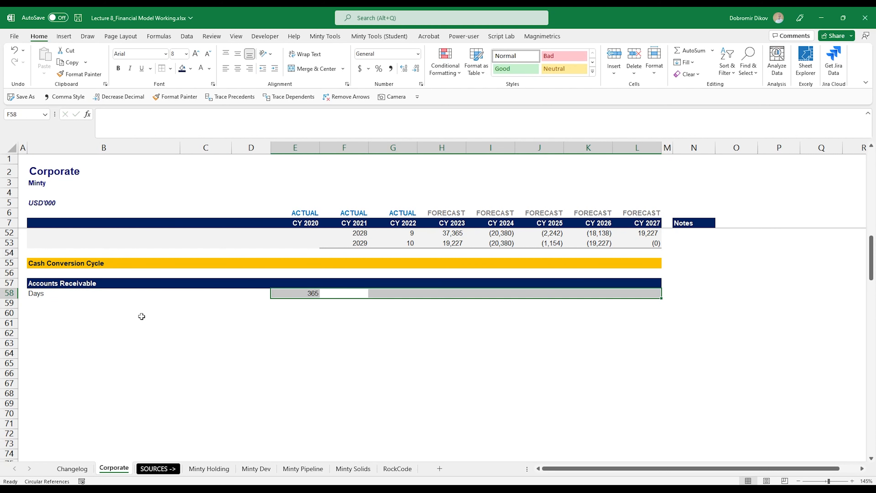
{"action": "key", "text": "Left"}
{"action": "key", "text": "Right"}
{"action": "key", "text": "Left"}
{"action": "key", "text": "shift+Right"}
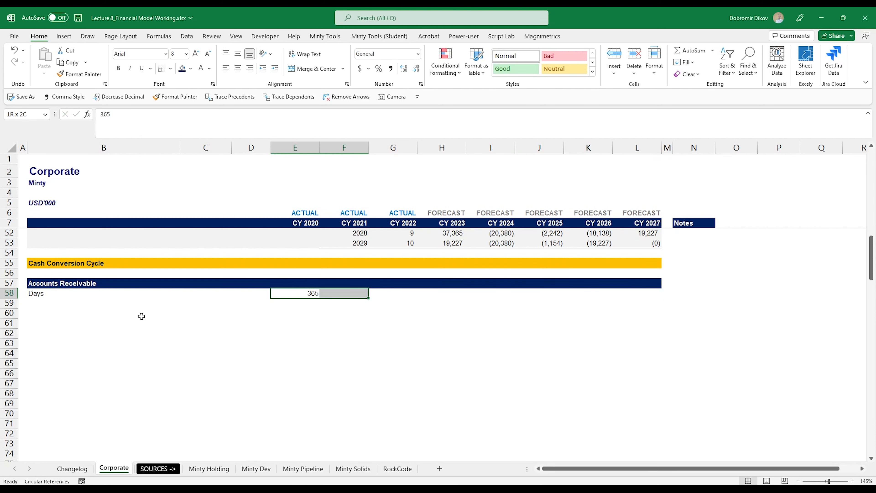
{"action": "key", "text": "shift+Right"}
{"action": "key", "text": "shift+Right"}
{"action": "key", "text": "shift+Right"}
{"action": "key", "text": "shift+Right"}
{"action": "key", "text": "shift+Right"}
{"action": "key", "text": "shift+Right"}
{"action": "key", "text": "ctrl+r"}
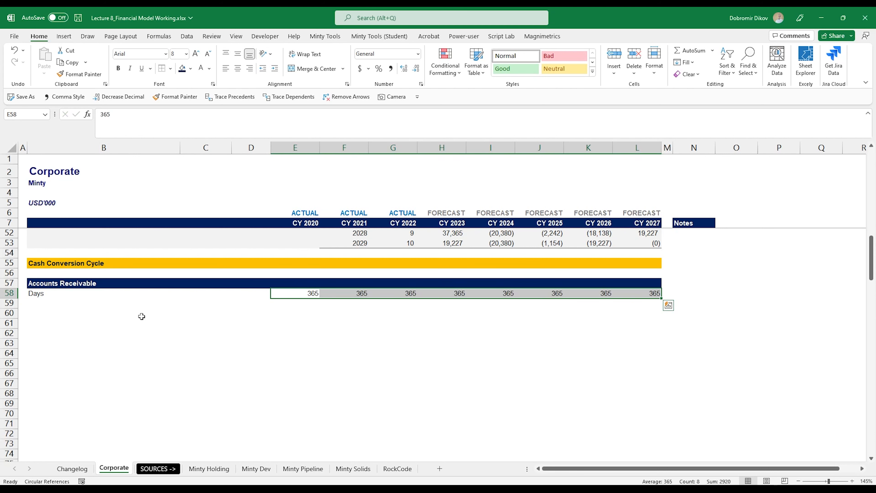
Step: Format the 365 Days values as blue italic inputs
{"action": "left_click", "coordinate": [209, 68]}
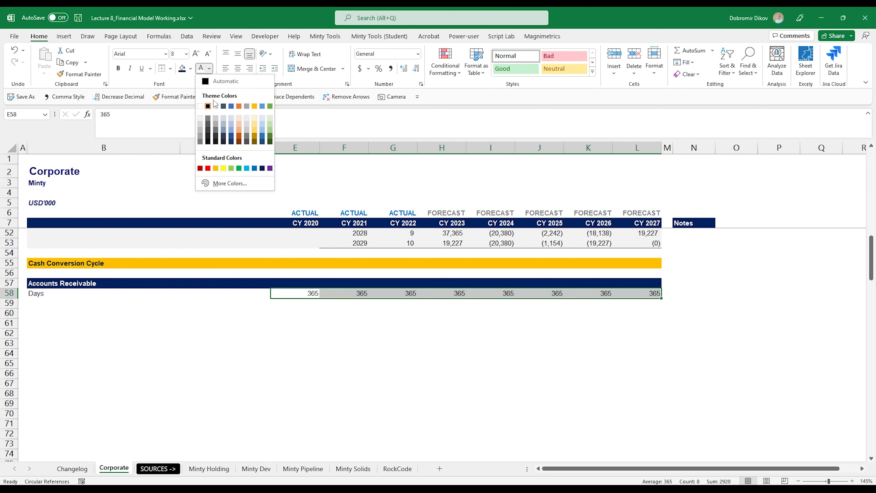
{"action": "left_click", "coordinate": [254, 168]}
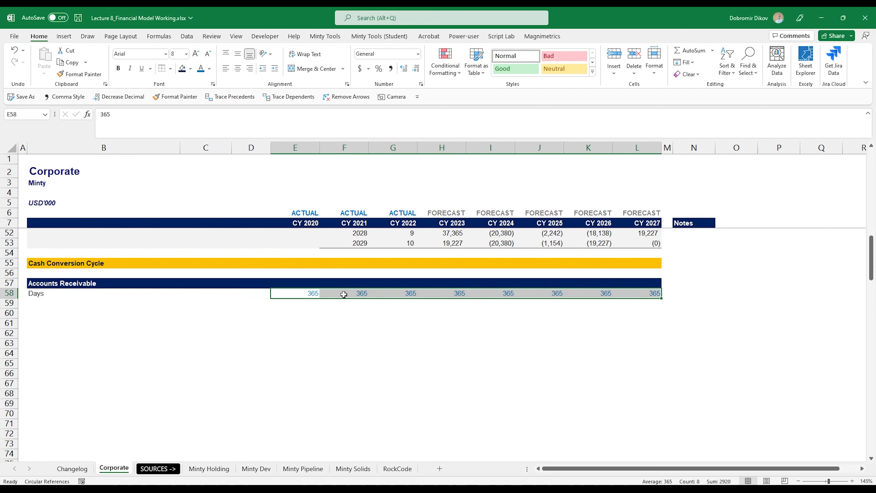
{"action": "key", "text": "ctrl+i"}
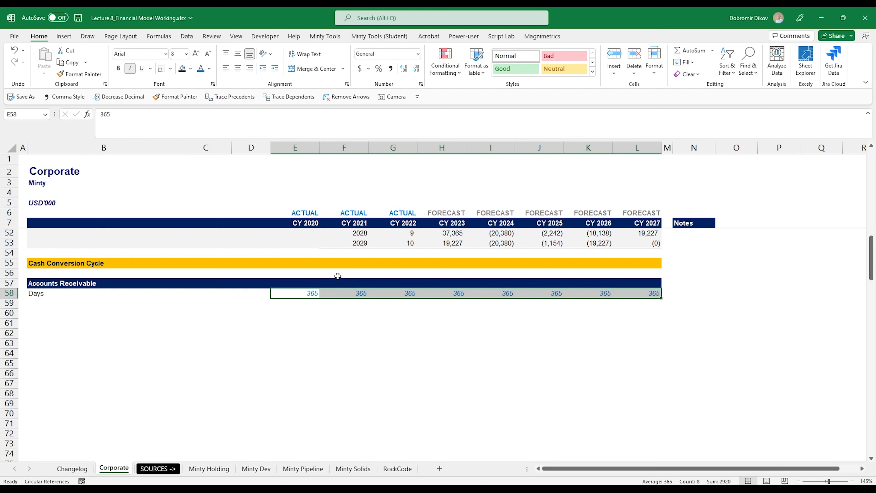
{"action": "left_click", "coordinate": [310, 224]}
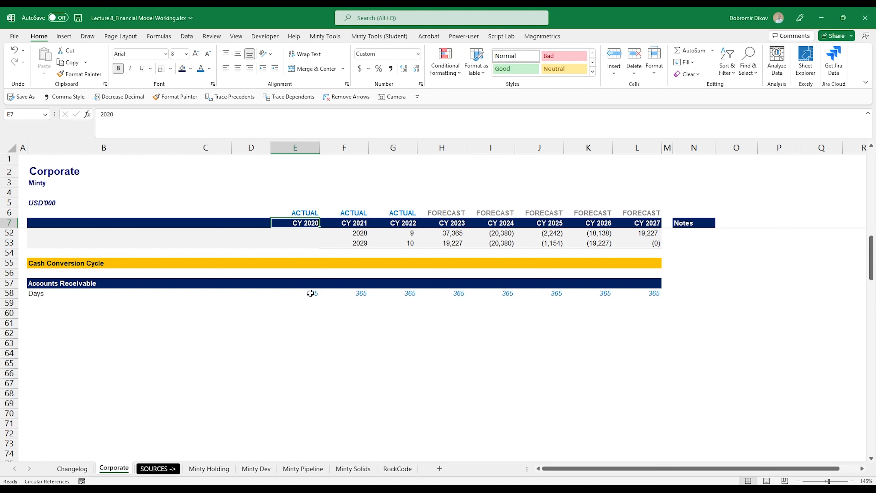
Step: Enter labels Accounts Receivable Days, Revenue, Average Balance, Opening Balance, Closing Balance in B59:B63
{"action": "left_click", "coordinate": [52, 304]}
{"action": "type", "text": "A"}
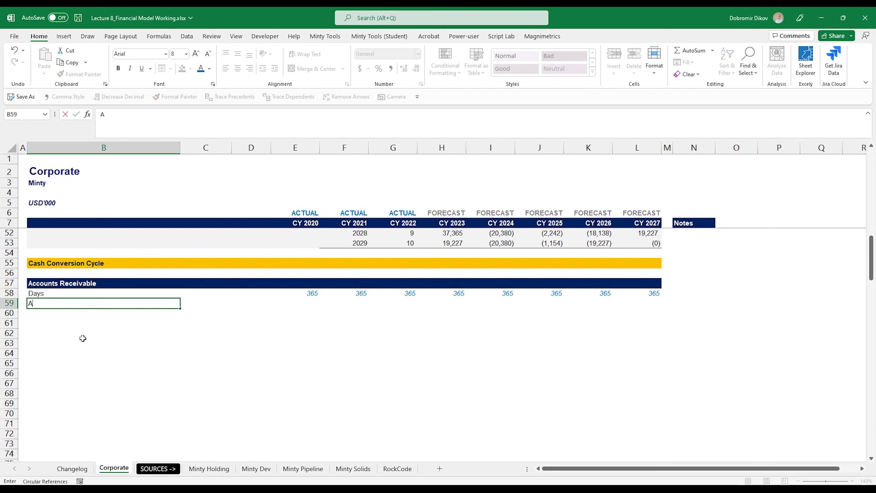
{"action": "type", "text": "ccounts Receivable Days"}
{"action": "key", "text": "Return"}
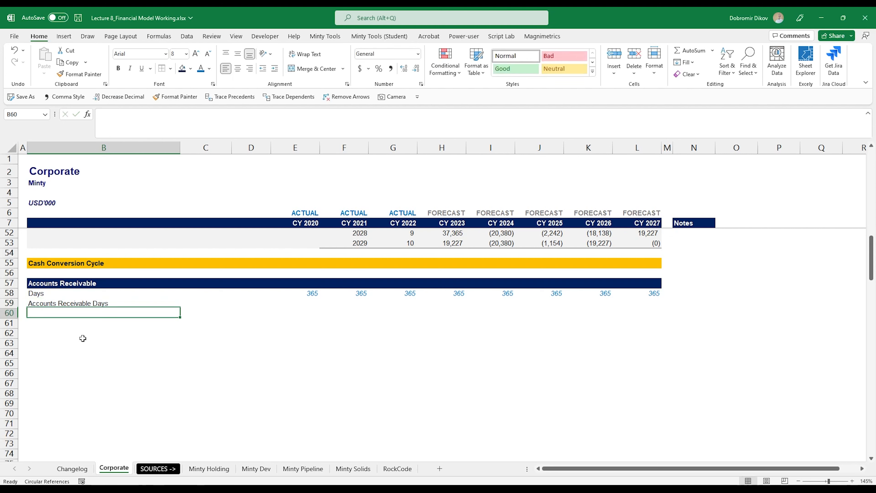
{"action": "type", "text": "Revenue"}
{"action": "key", "text": "Return"}
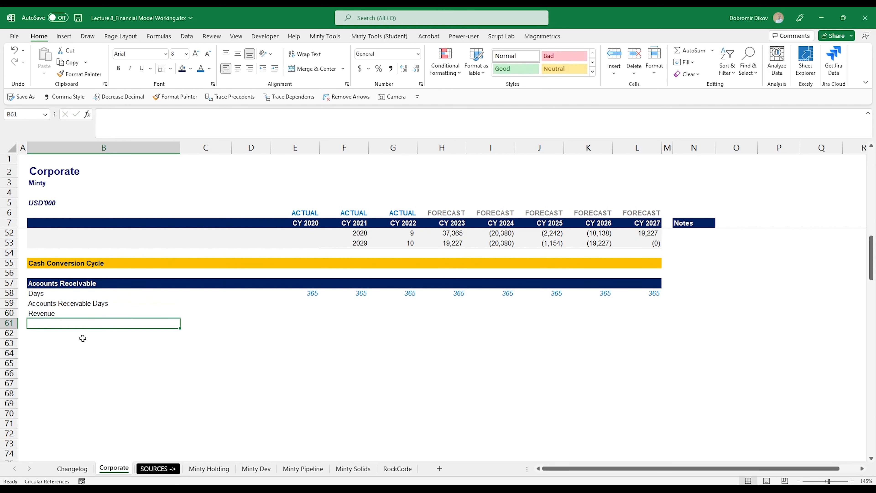
{"action": "type", "text": "Average Balance"}
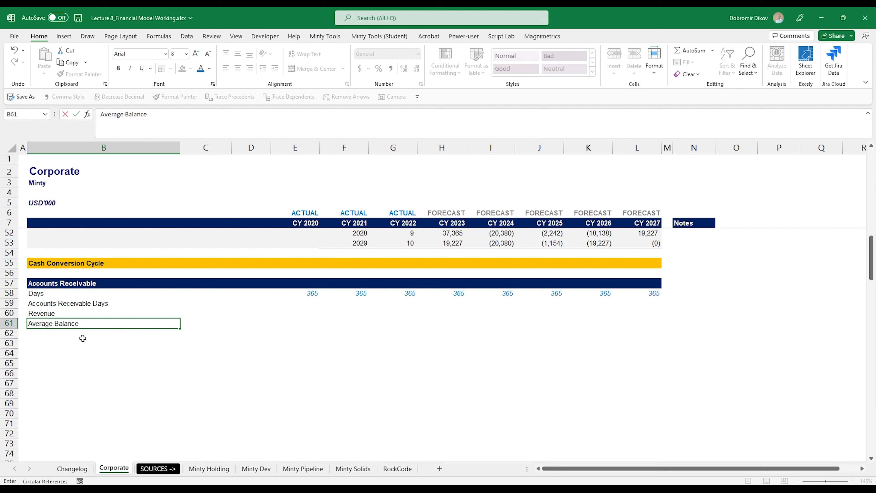
{"action": "key", "text": "Return"}
{"action": "type", "text": "O"}
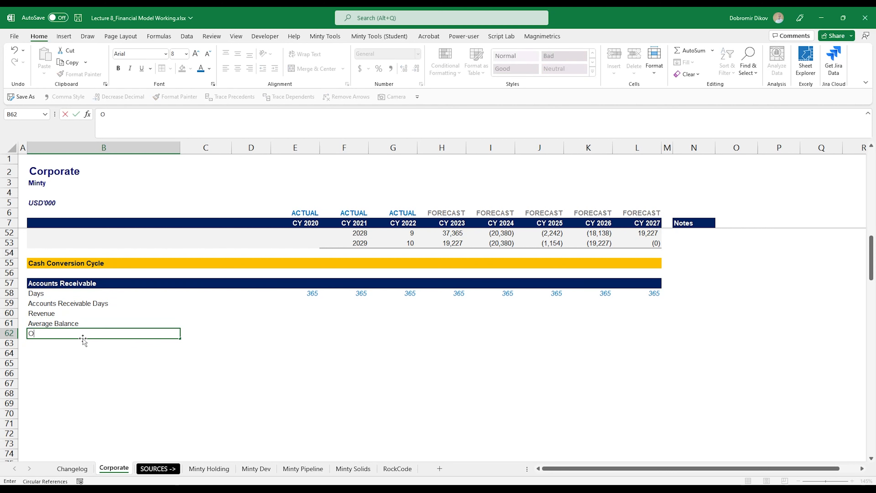
{"action": "type", "text": "pening Balance"}
{"action": "key", "text": "Return"}
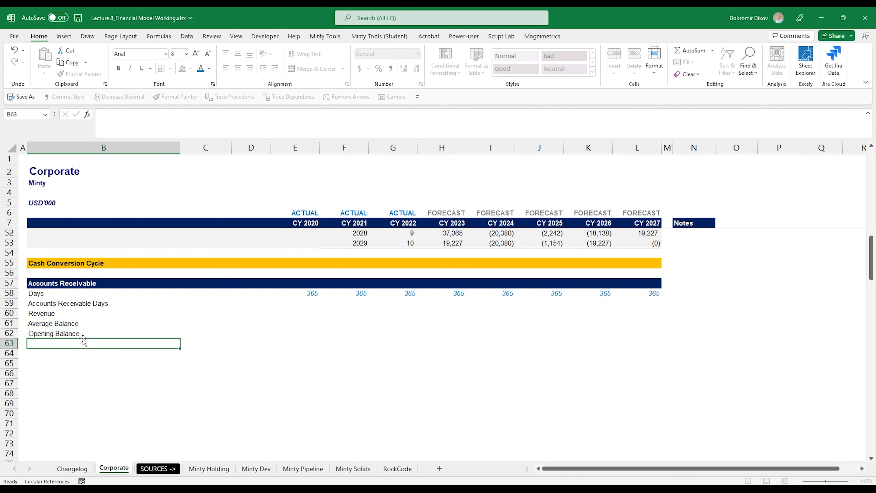
{"action": "type", "text": "Closing Balance"}
{"action": "key", "text": "Return"}
Step: Make the Closing Balance row B63:L63 bold with a top and bottom border
{"action": "key", "text": "Up"}
{"action": "key", "text": "shift+Right"}
{"action": "key", "text": "shift+Right"}
{"action": "key", "text": "shift+Right"}
{"action": "key", "text": "shift+Right"}
{"action": "key", "text": "shift+Right"}
{"action": "key", "text": "shift+Right"}
{"action": "key", "text": "shift+Right"}
{"action": "key", "text": "shift+Right"}
{"action": "key", "text": "shift+Right"}
{"action": "key", "text": "shift+Right"}
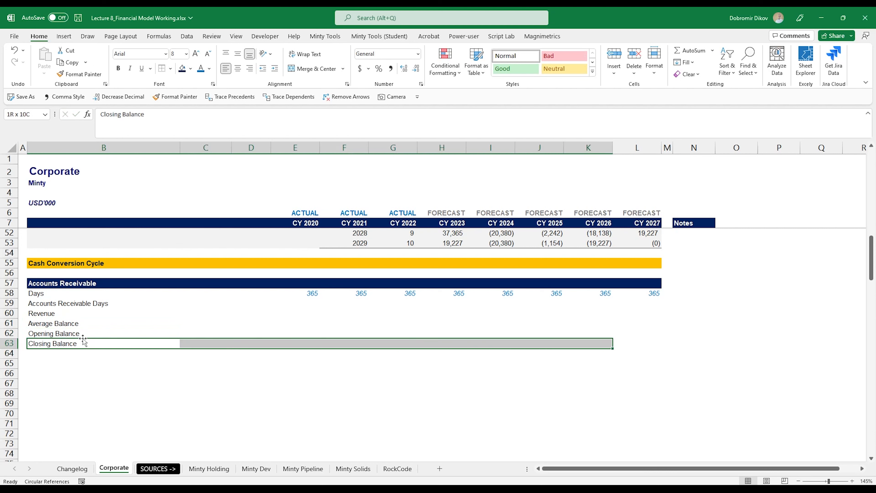
{"action": "key", "text": "ctrl+b"}
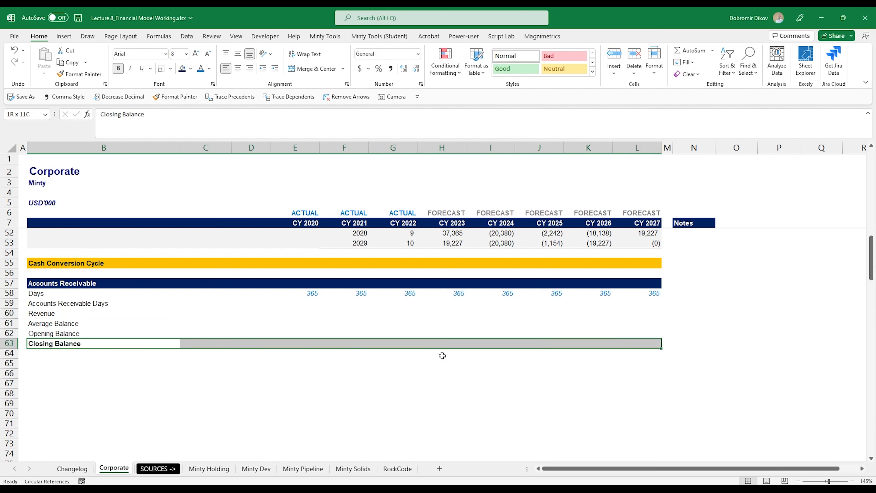
{"action": "left_click", "coordinate": [170, 68]}
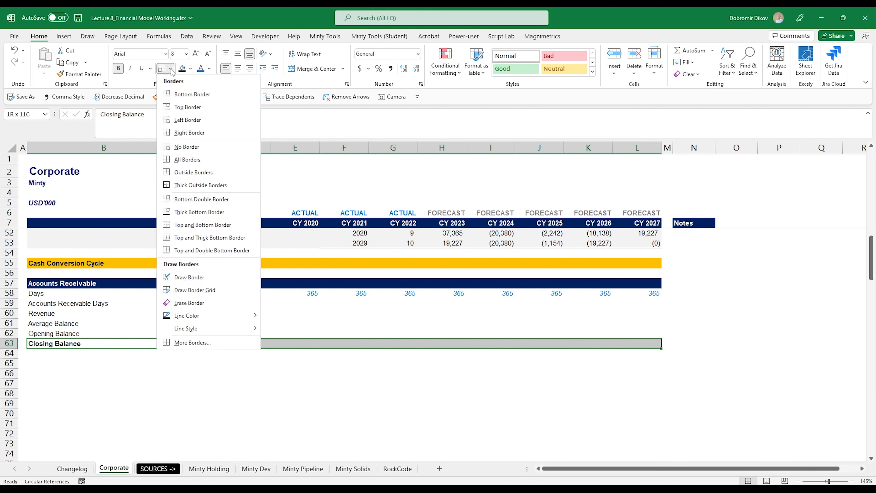
{"action": "left_click", "coordinate": [190, 225]}
{"action": "left_click", "coordinate": [295, 313]}
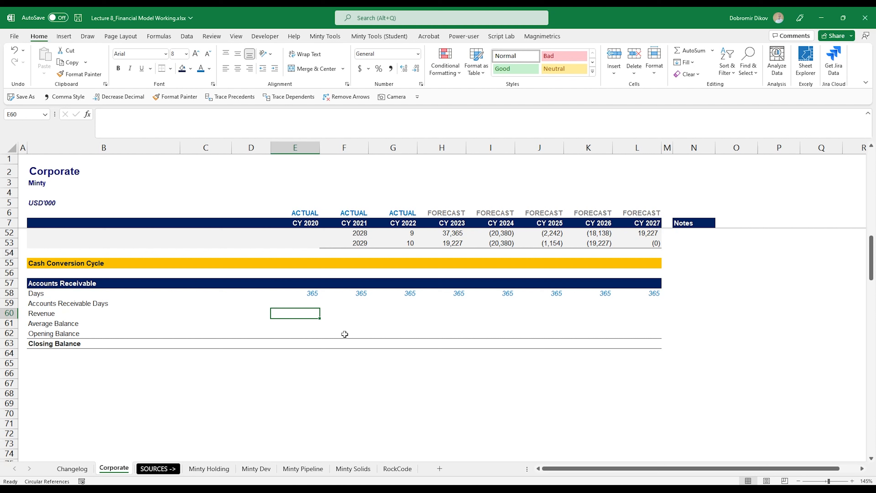
Step: Move through the Accounts Receivable rows to the CY 2020 Accounts Receivable Days cell E59
{"action": "key", "text": "Up"}
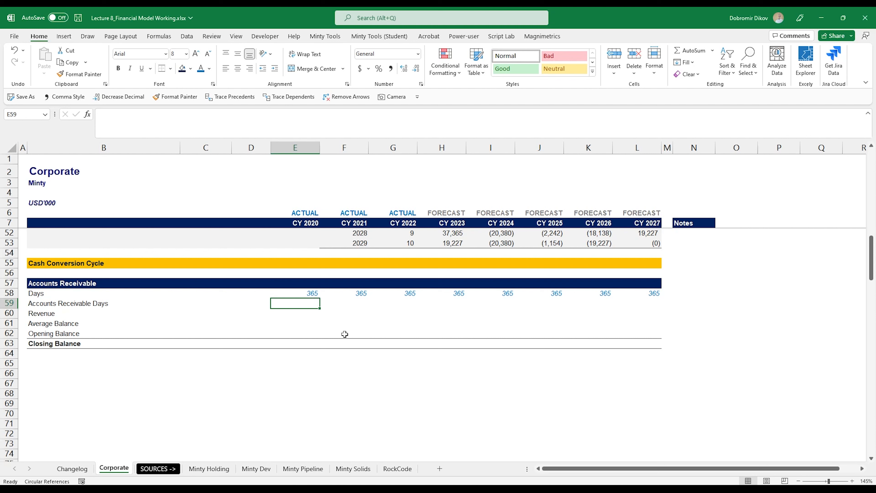
{"action": "key", "text": "Right"}
{"action": "key", "text": "Right"}
{"action": "key", "text": "Right"}
{"action": "key", "text": "Left"}
{"action": "key", "text": "Right"}
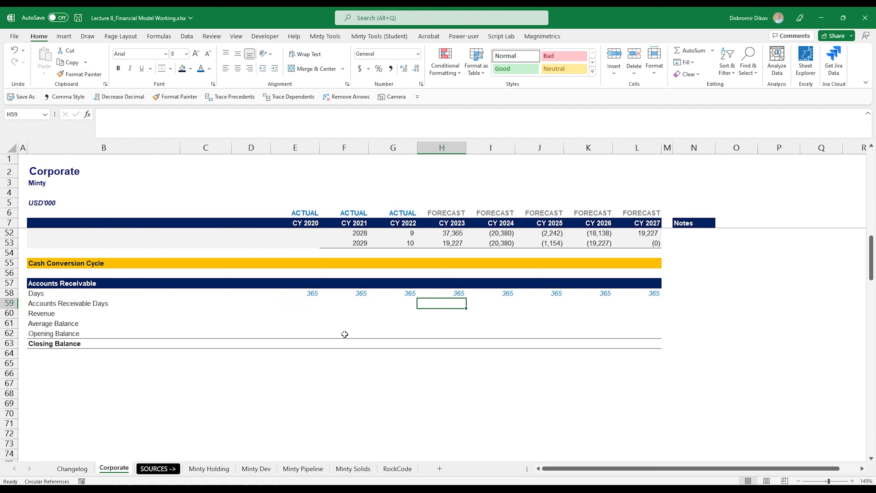
{"action": "key", "text": "Right"}
{"action": "key", "text": "Right"}
{"action": "key", "text": "Right"}
{"action": "key", "text": "Right"}
{"action": "key", "text": "Left"}
{"action": "key", "text": "Left"}
{"action": "key", "text": "Left"}
{"action": "key", "text": "Down"}
{"action": "key", "text": "Left"}
{"action": "key", "text": "Left"}
{"action": "key", "text": "Right"}
{"action": "key", "text": "Right"}
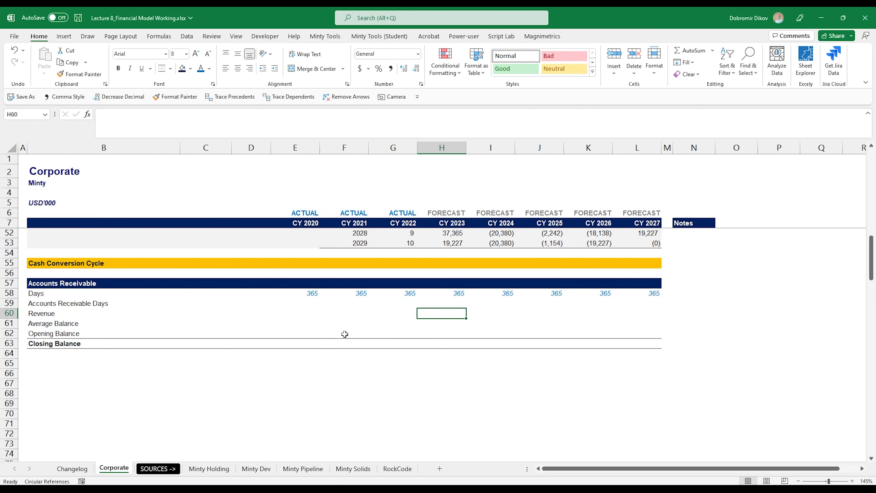
{"action": "key", "text": "Right"}
{"action": "key", "text": "Right"}
{"action": "key", "text": "Right"}
{"action": "key", "text": "Down"}
{"action": "key", "text": "Down"}
{"action": "key", "text": "Down"}
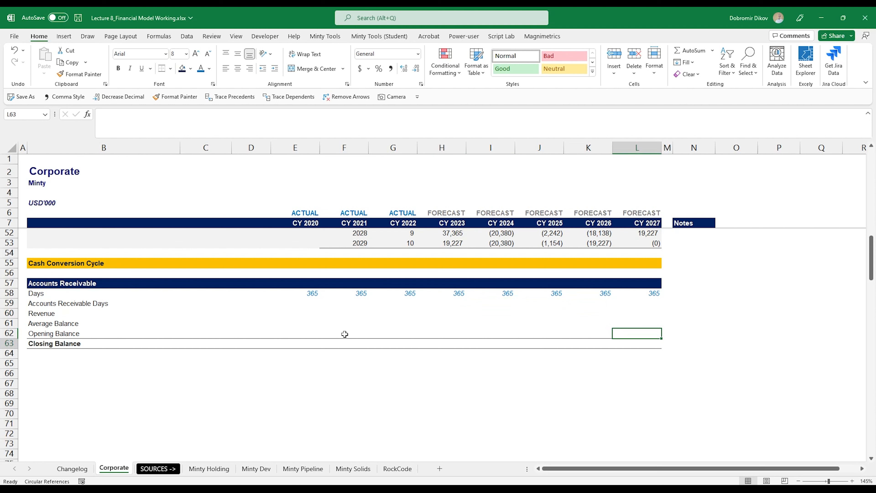
{"action": "key", "text": "Left"}
{"action": "key", "text": "Left"}
{"action": "key", "text": "Left"}
{"action": "key", "text": "Left"}
{"action": "key", "text": "Left"}
{"action": "key", "text": "Left"}
{"action": "key", "text": "Left"}
{"action": "key", "text": "Up"}
{"action": "key", "text": "Up"}
{"action": "key", "text": "Up"}
{"action": "key", "text": "Up"}
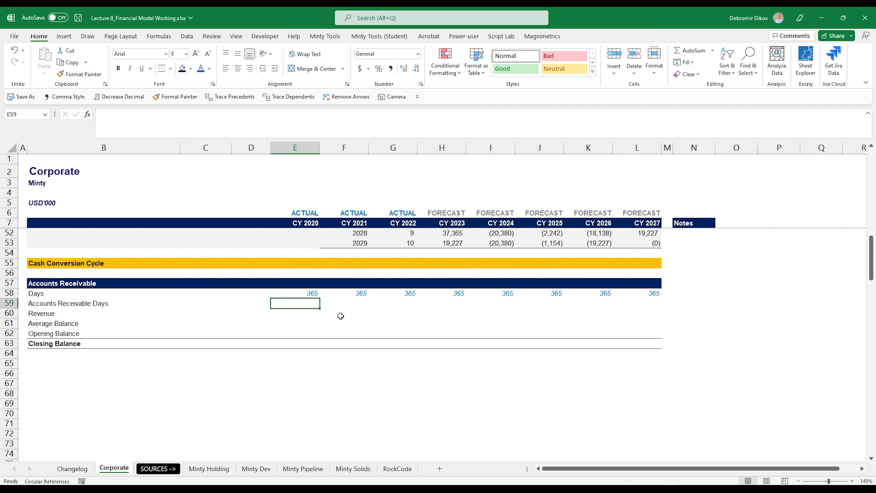
Step: Enter =IFERROR(E61/E60*E58,0) in E59 and fill it across to L59
{"action": "type", "text": "=IFERROR("}
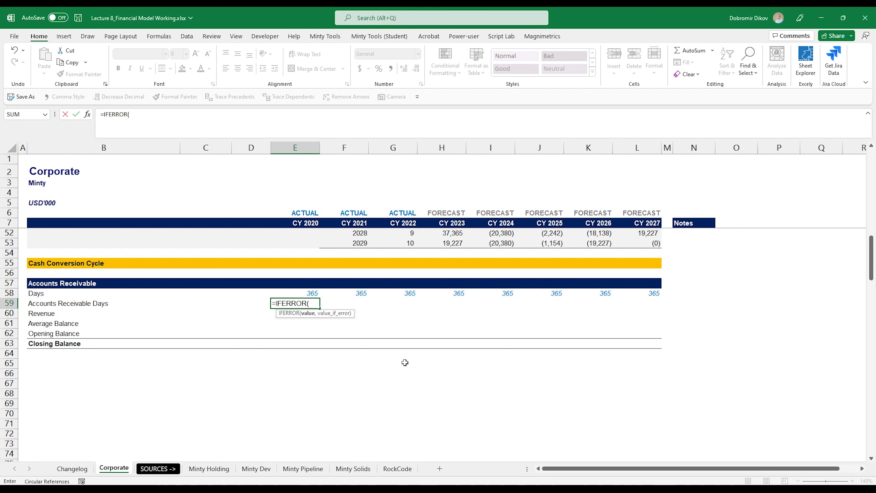
{"action": "key", "text": "Down"}
{"action": "key", "text": "Down"}
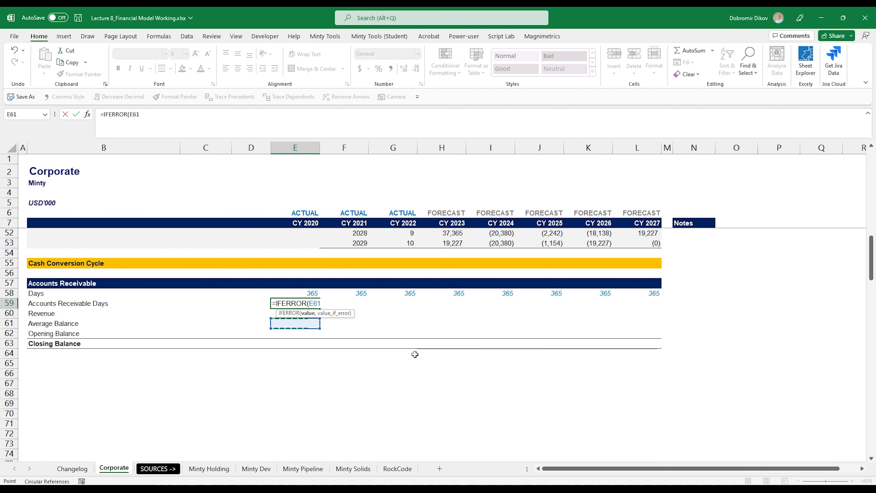
{"action": "key", "text": "Down"}
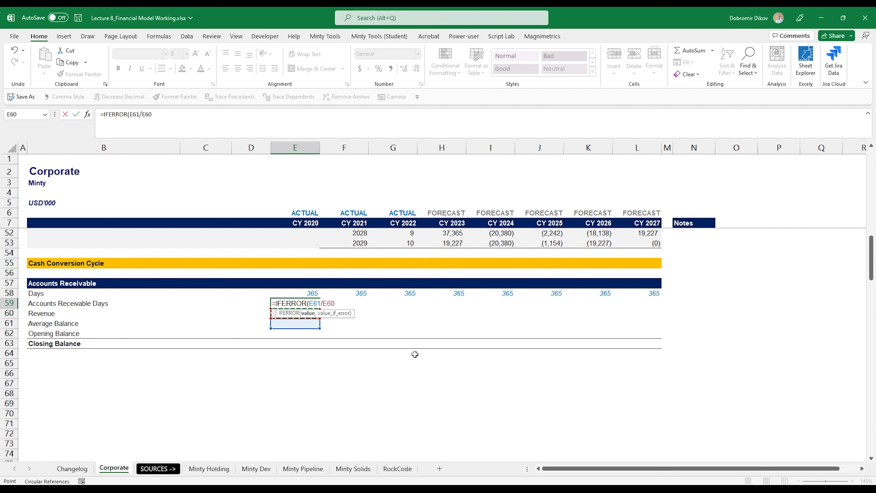
{"action": "type", "text": "*"}
{"action": "key", "text": "Up"}
{"action": "type", "text": ",0)"}
{"action": "key", "text": "ctrl+Return"}
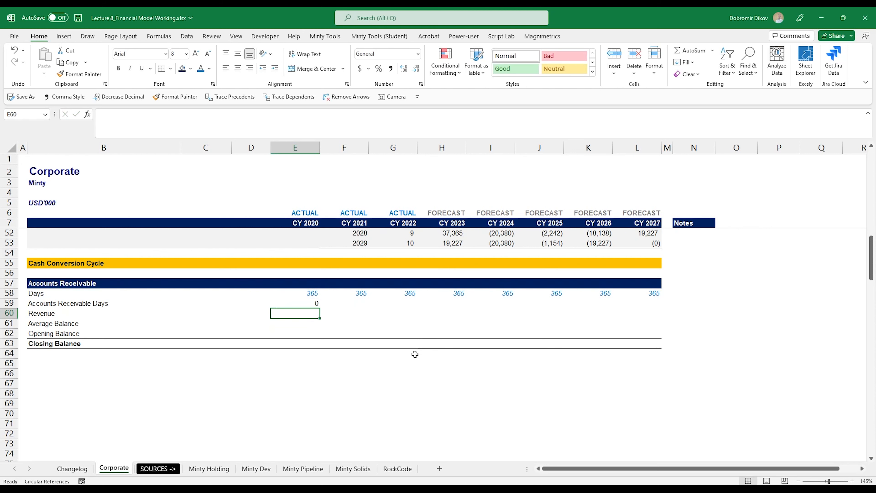
{"action": "key", "text": "shift+Right"}
{"action": "key", "text": "shift+Right"}
{"action": "key", "text": "shift+Right"}
{"action": "key", "text": "shift+Right"}
{"action": "key", "text": "shift+Right"}
{"action": "key", "text": "shift+Right"}
{"action": "key", "text": "shift+Right"}
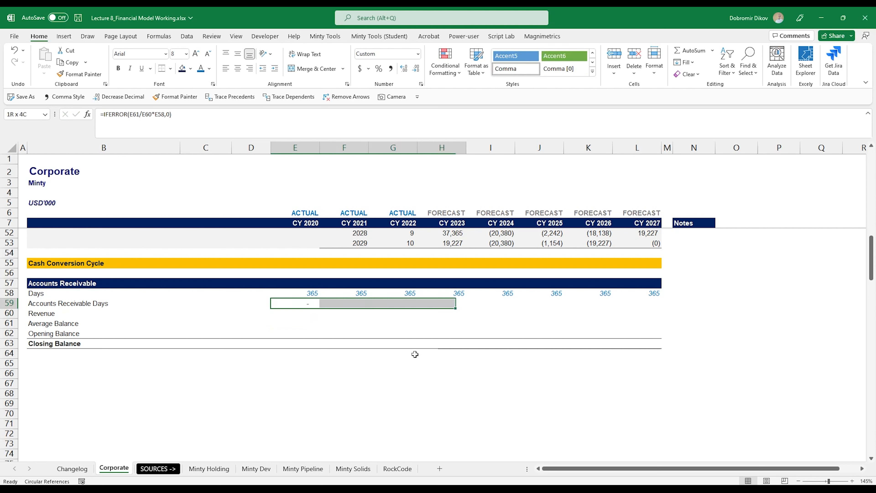
{"action": "key", "text": "ctrl+r"}
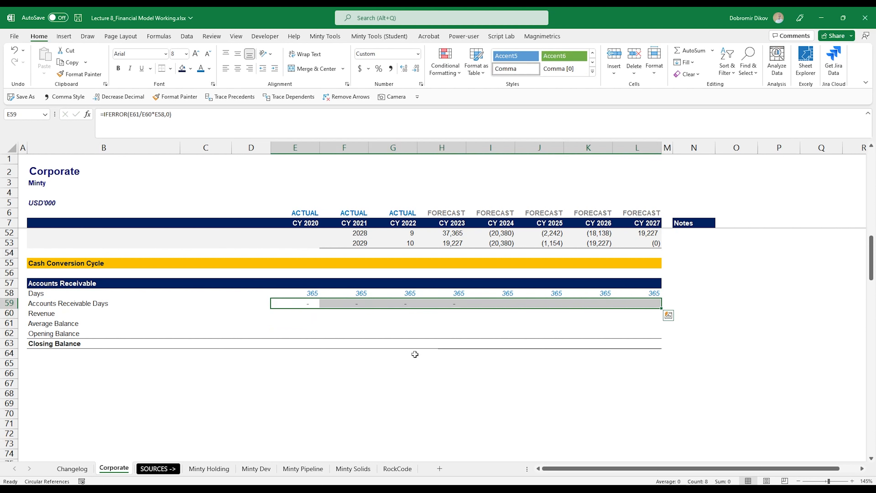
{"action": "key", "text": "Down"}
Step: Link Revenue to the income-statement revenue (=E81) and fill it across E60:L60
{"action": "type", "text": "="}
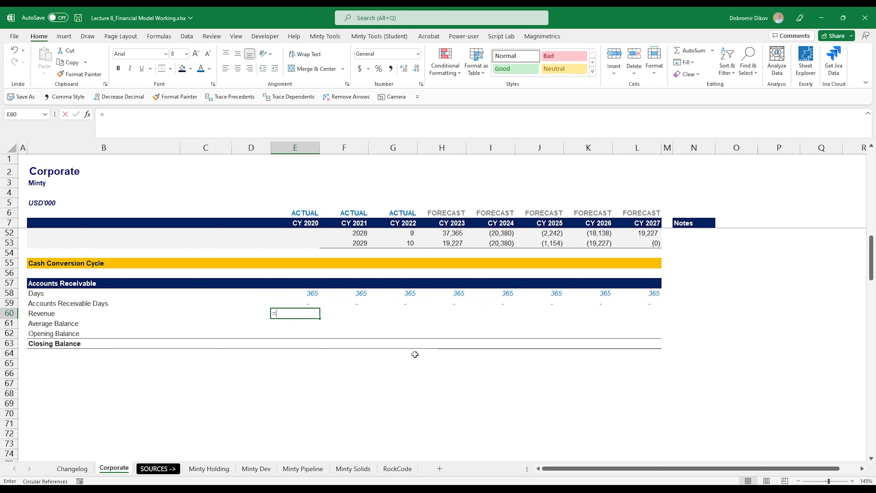
{"action": "scroll", "coordinate": [407, 351], "scroll_direction": "down", "scroll_amount": 8}
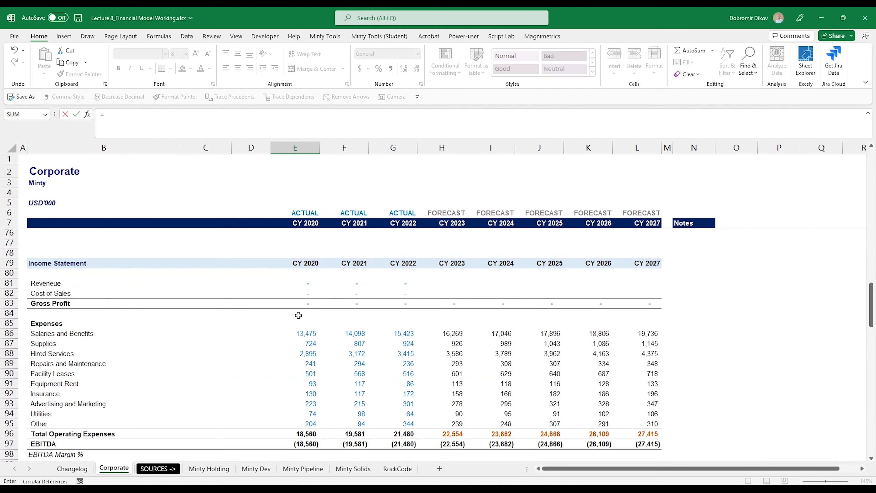
{"action": "left_click", "coordinate": [303, 284]}
{"action": "key", "text": "ctrl+Return"}
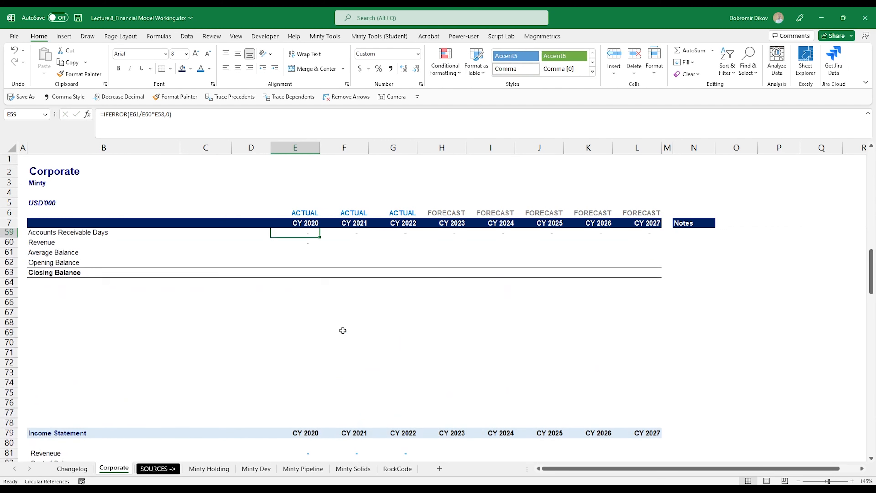
{"action": "key", "text": "shift+Right"}
{"action": "key", "text": "shift+Right"}
{"action": "key", "text": "shift+Right"}
{"action": "key", "text": "shift+Right"}
{"action": "key", "text": "shift+Right"}
{"action": "key", "text": "shift+Right"}
{"action": "key", "text": "shift+Right"}
{"action": "key", "text": "ctrl+r"}
Step: Enter =AVERAGE(E62:E63) as Average Balance and fill it across CY 2020–2022
{"action": "key", "text": "Down"}
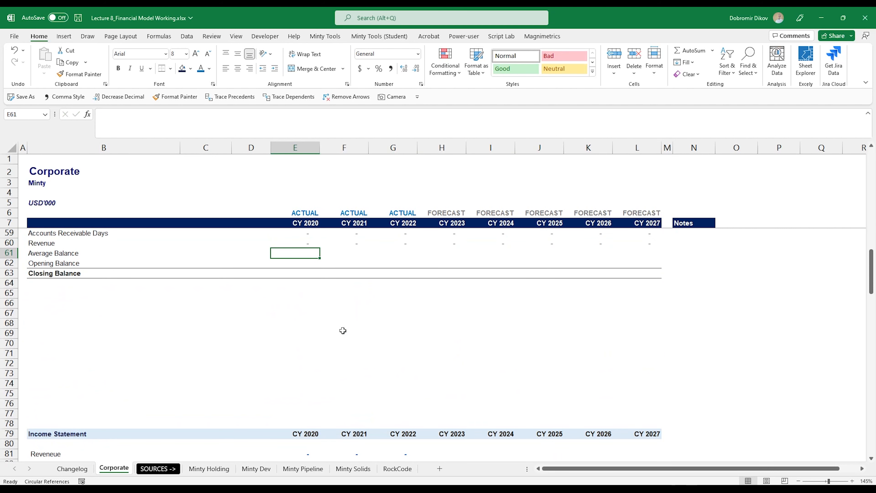
{"action": "scroll", "coordinate": [365, 372], "scroll_direction": "up", "scroll_amount": 2}
{"action": "type", "text": "="}
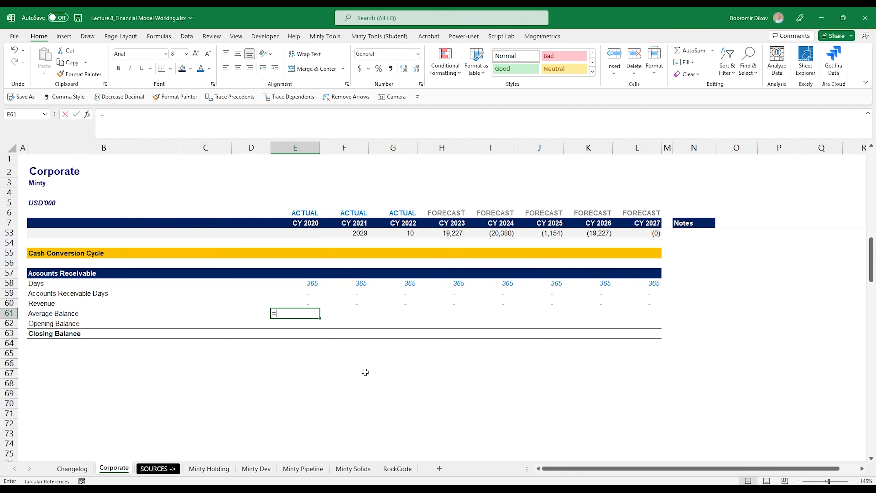
{"action": "type", "text": "average"}
{"action": "key", "text": "Tab"}
{"action": "key", "text": "Down"}
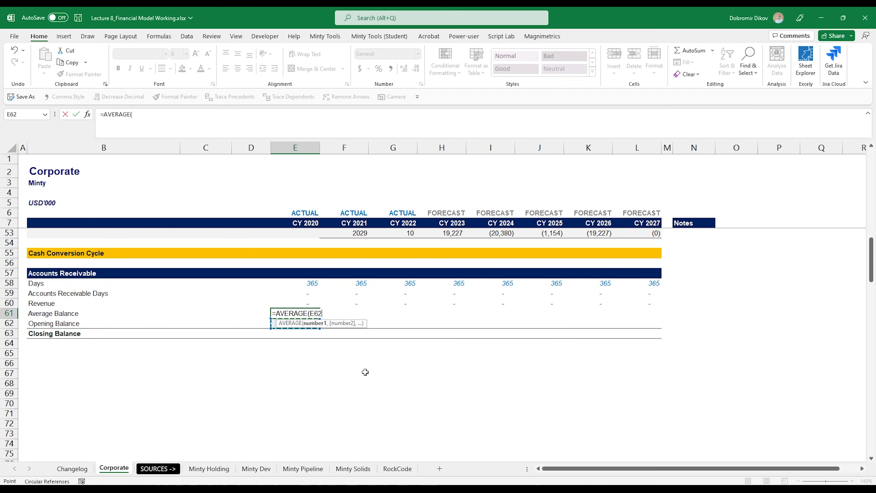
{"action": "key", "text": "shift+Down"}
{"action": "key", "text": "Return"}
{"action": "key", "text": "Up"}
{"action": "key", "text": "shift+Right"}
{"action": "key", "text": "shift+Right"}
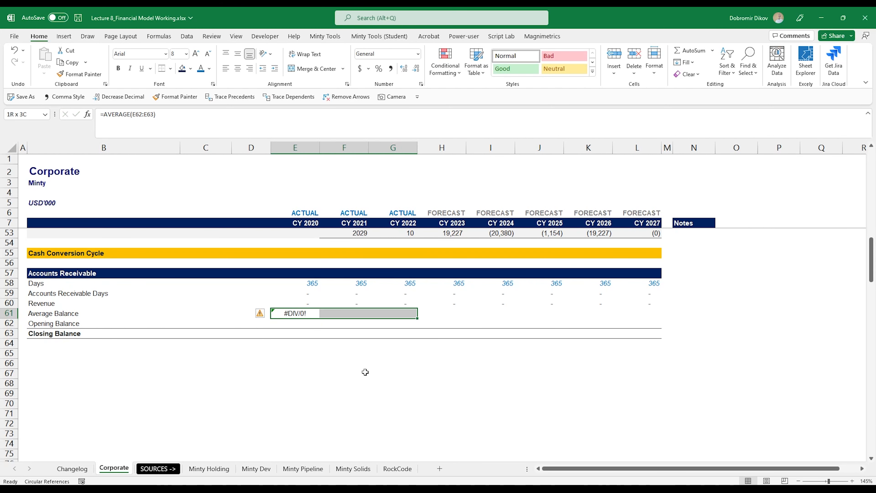
{"action": "key", "text": "ctrl+r"}
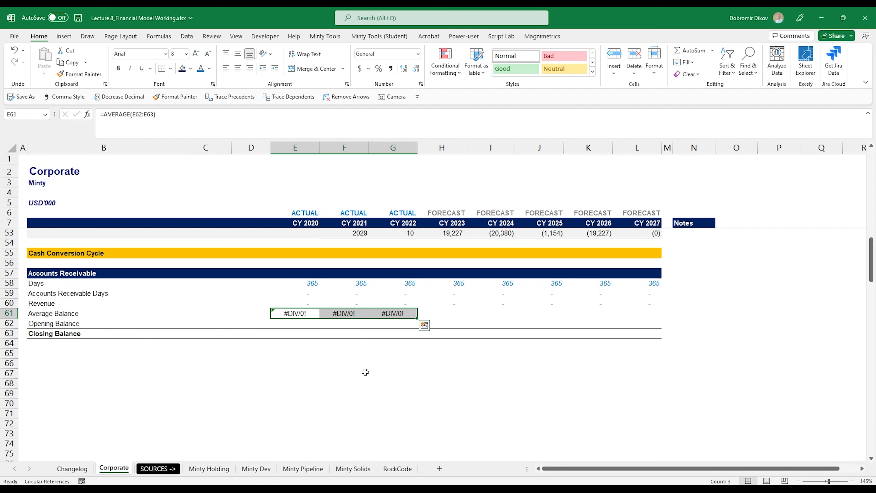
Step: Review the Revenue, receivable days and Average Balance cells for the actual years
{"action": "key", "text": "Up"}
{"action": "key", "text": "Right"}
{"action": "key", "text": "Right"}
{"action": "key", "text": "Right"}
{"action": "key", "text": "Left"}
{"action": "key", "text": "Up"}
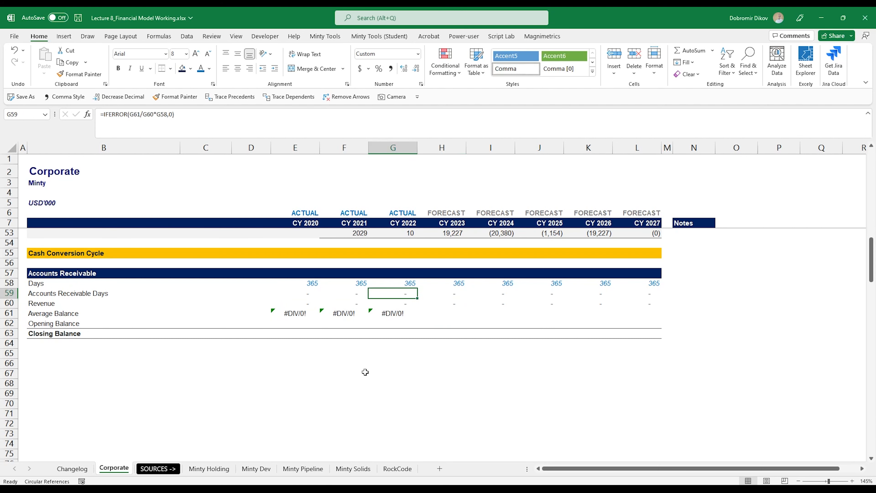
{"action": "key", "text": "Right"}
{"action": "key", "text": "shift+Right"}
{"action": "key", "text": "shift+Right"}
{"action": "key", "text": "shift+Right"}
{"action": "key", "text": "shift+Right"}
{"action": "key", "text": "Left"}
{"action": "key", "text": "Up"}
{"action": "key", "text": "Down"}
{"action": "key", "text": "Down"}
{"action": "key", "text": "Down"}
{"action": "key", "text": "Down"}
{"action": "key", "text": "Up"}
{"action": "key", "text": "Left"}
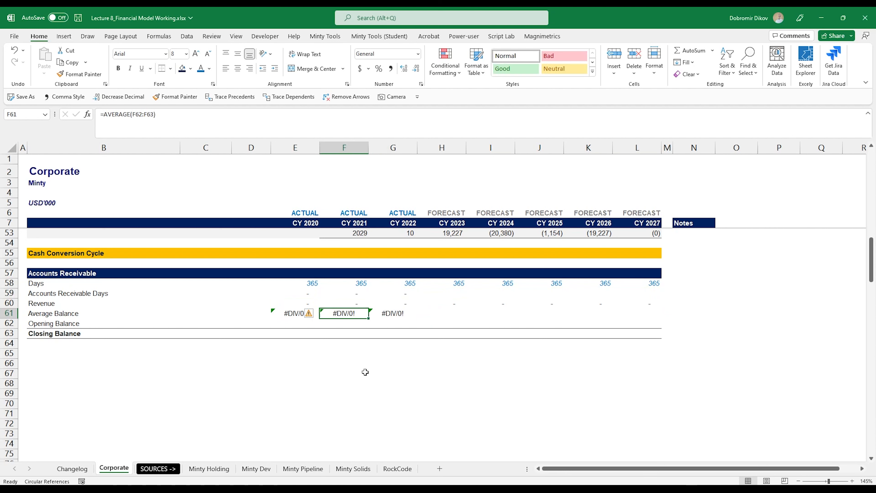
{"action": "key", "text": "Left"}
{"action": "key", "text": "Down"}
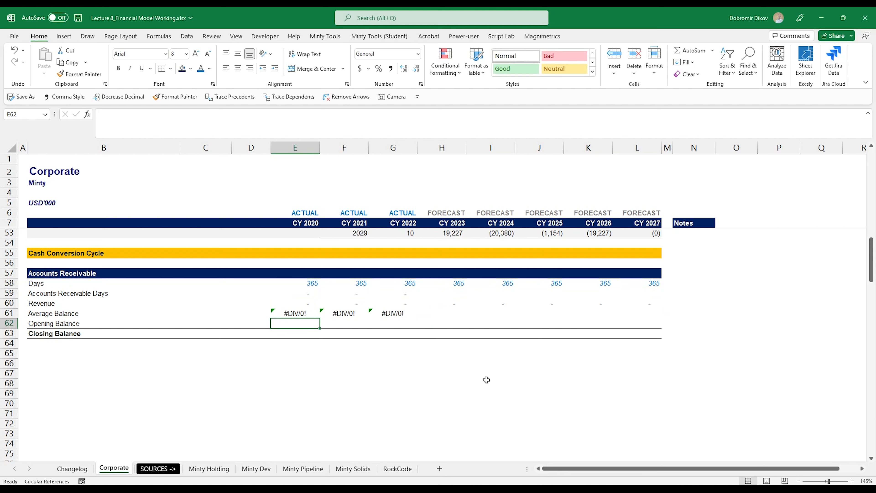
Step: Shade CY 2020 Opening Balance dark grey; link Closing Balance to balance-sheet receivables (=E113) through CY 2022
{"action": "left_click", "coordinate": [190, 68]}
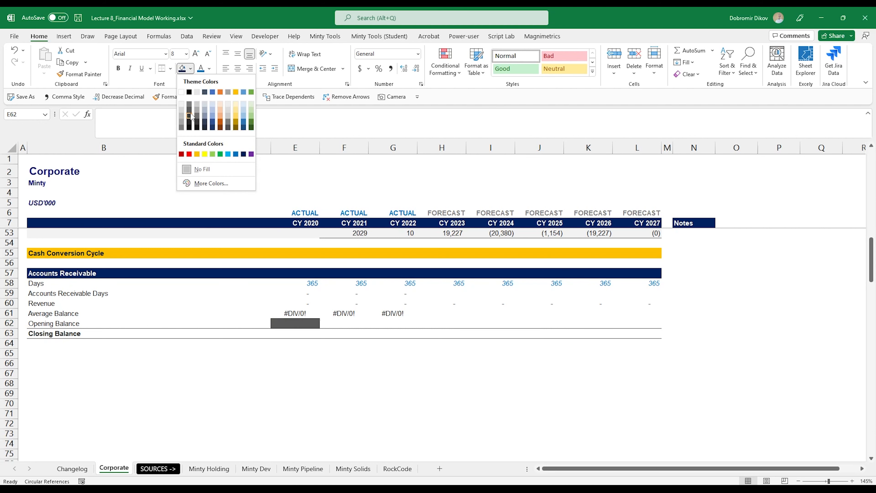
{"action": "left_click", "coordinate": [189, 103]}
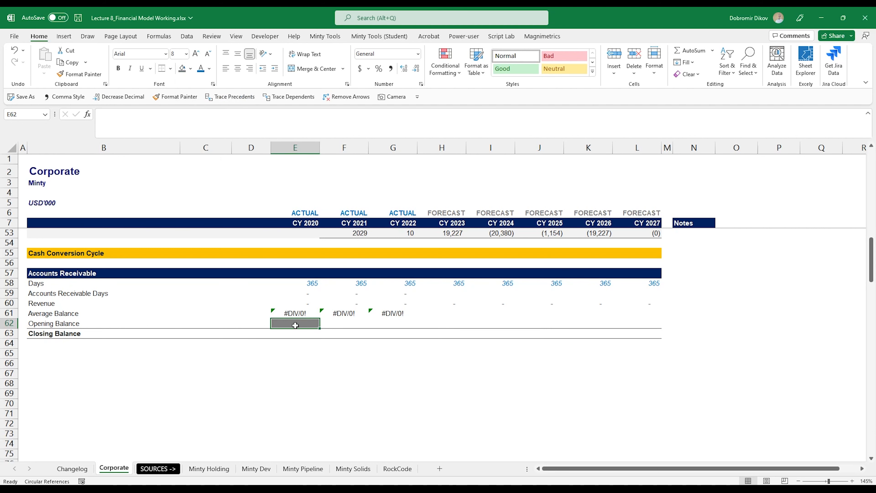
{"action": "left_click", "coordinate": [294, 333]}
{"action": "type", "text": "="}
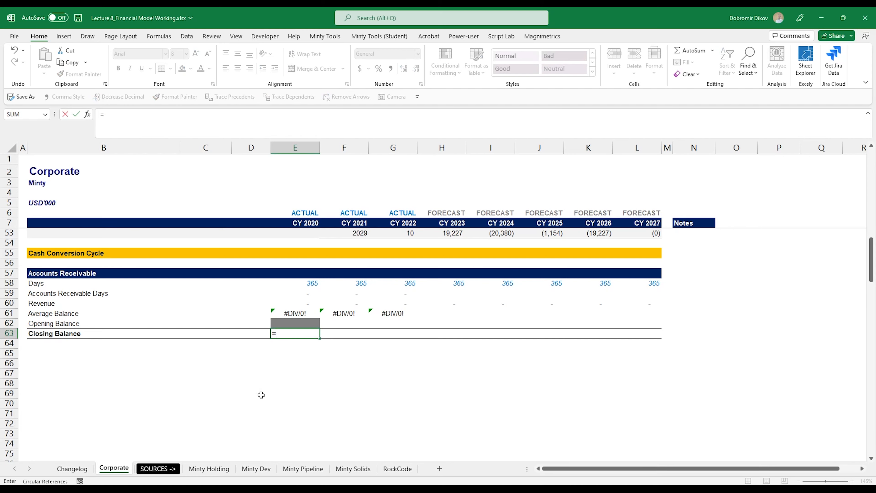
{"action": "scroll", "coordinate": [294, 404], "scroll_direction": "down", "scroll_amount": 10}
{"action": "scroll", "coordinate": [295, 406], "scroll_direction": "down", "scroll_amount": 8}
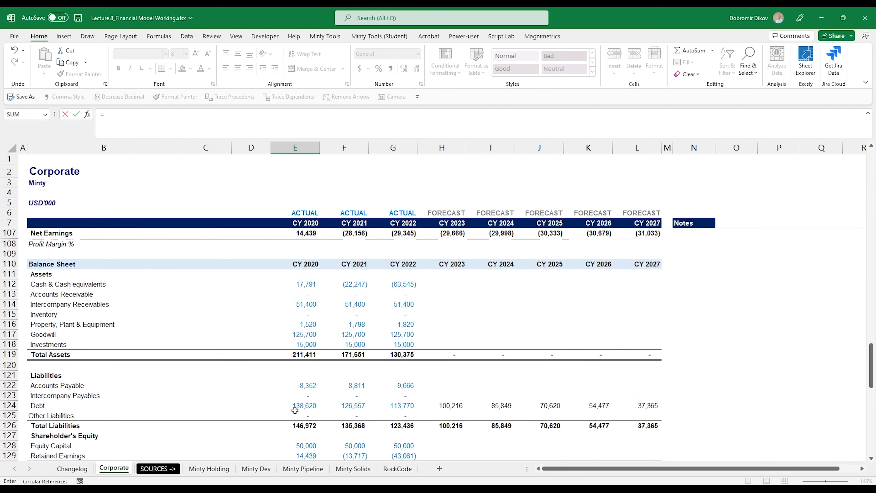
{"action": "left_click", "coordinate": [305, 296]}
{"action": "key", "text": "Return"}
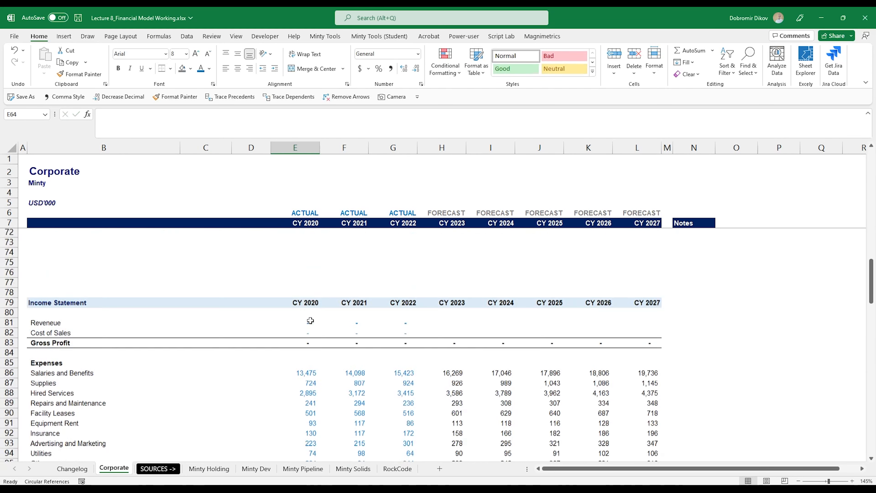
{"action": "key", "text": "Up"}
{"action": "key", "text": "Up"}
{"action": "key", "text": "Up"}
{"action": "key", "text": "Down"}
{"action": "key", "text": "Down"}
{"action": "key", "text": "shift+Right"}
{"action": "key", "text": "shift+Right"}
{"action": "key", "text": "ctrl+r"}
Step: Set Opening Balance to prior-year closing (=E63) through CY 2027 and fill Average Balance into CY 2022
{"action": "key", "text": "Up"}
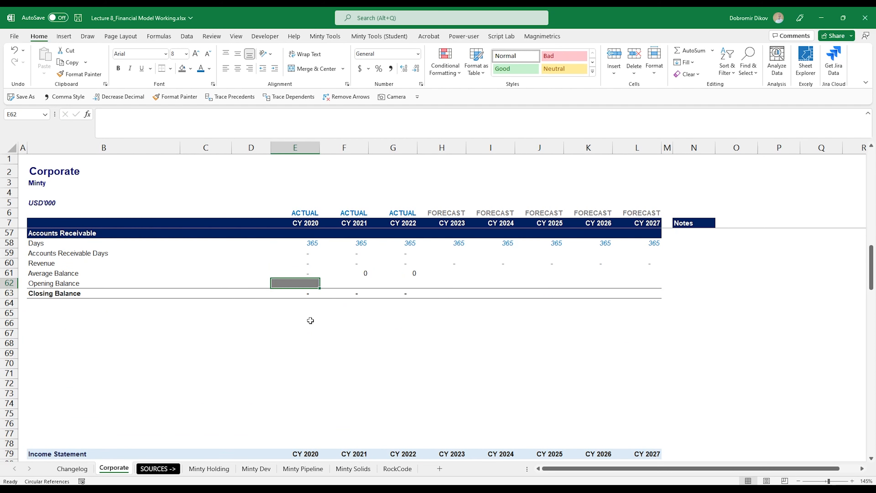
{"action": "key", "text": "Right"}
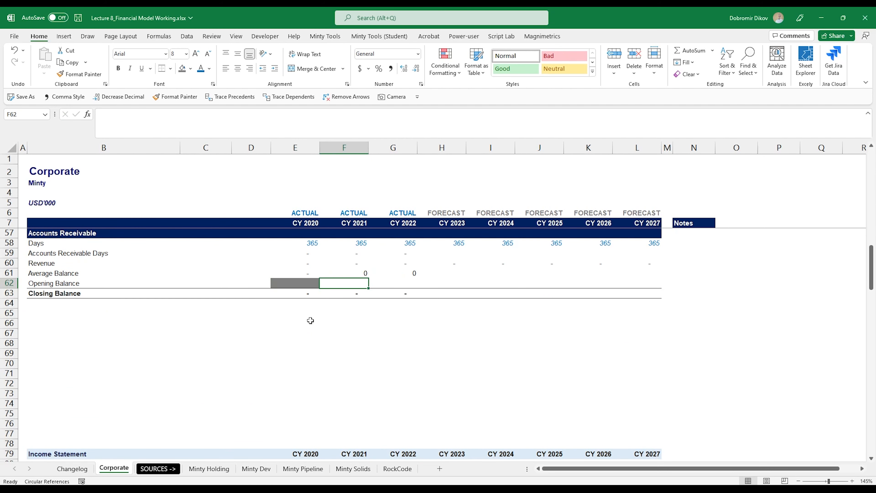
{"action": "type", "text": "="}
{"action": "key", "text": "Left"}
{"action": "key", "text": "Down"}
{"action": "key", "text": "Return"}
{"action": "key", "text": "Up"}
{"action": "key", "text": "shift+Right"}
{"action": "key", "text": "ctrl+r"}
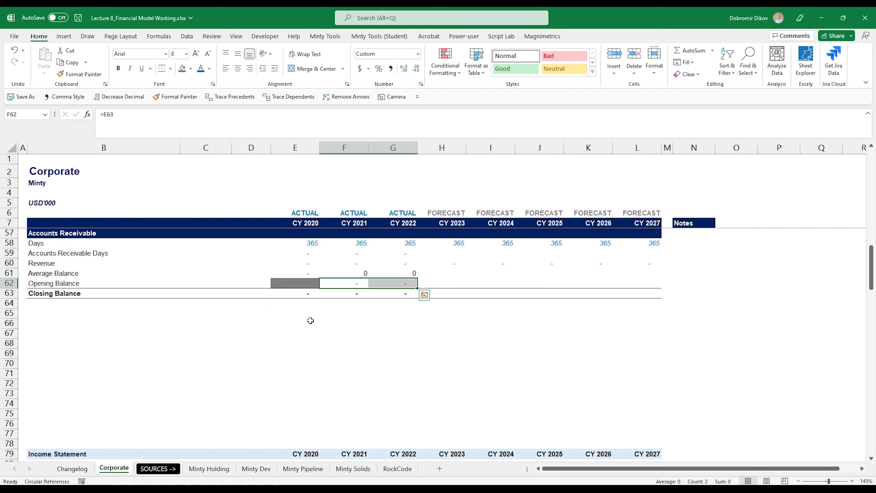
{"action": "key", "text": "shift+Right"}
{"action": "key", "text": "shift+Right"}
{"action": "key", "text": "shift+Right"}
{"action": "key", "text": "shift+Right"}
{"action": "key", "text": "shift+Right"}
{"action": "key", "text": "ctrl+r"}
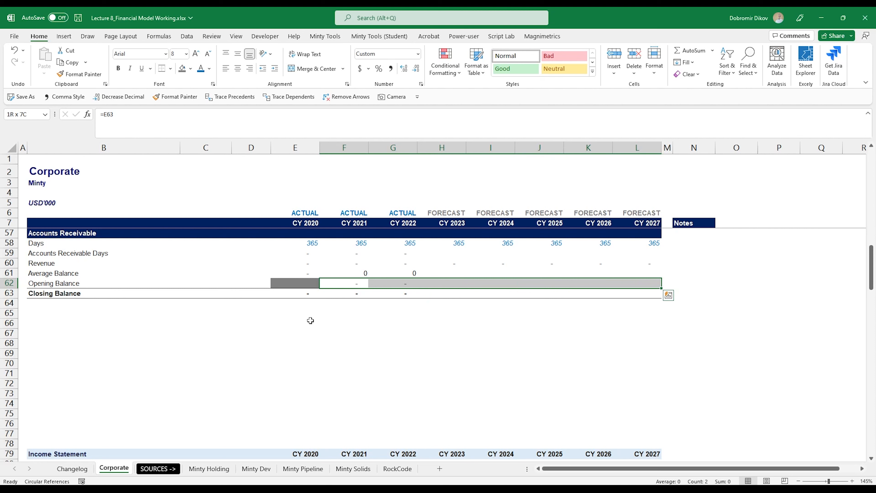
{"action": "left_click_drag", "start_coordinate": [363, 277], "coordinate": [397, 276]}
{"action": "key", "text": "ctrl+r"}
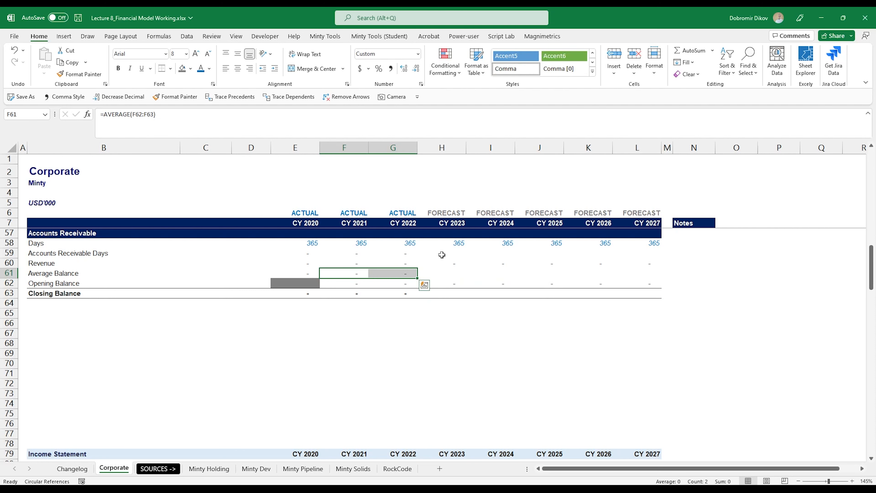
Step: Shade the CY 2023–2027 receivable days cells H59:L59 light grey
{"action": "left_click", "coordinate": [442, 254]}
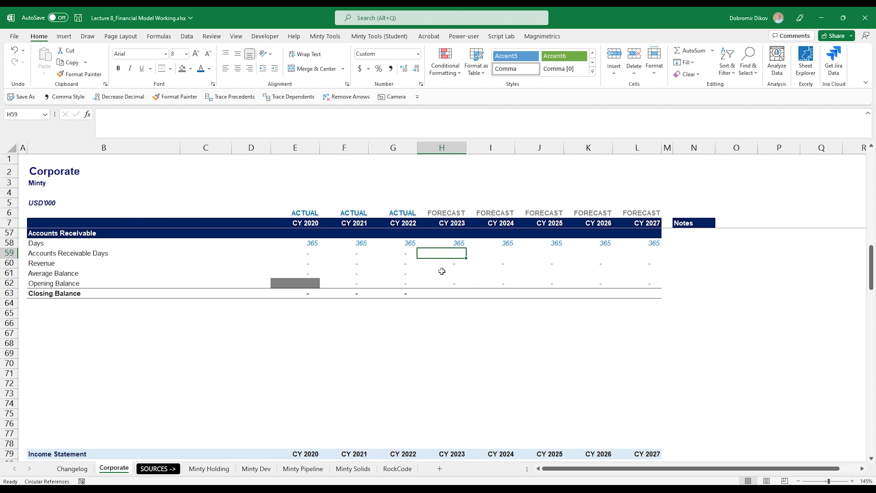
{"action": "left_click", "coordinate": [644, 254], "text": "shift"}
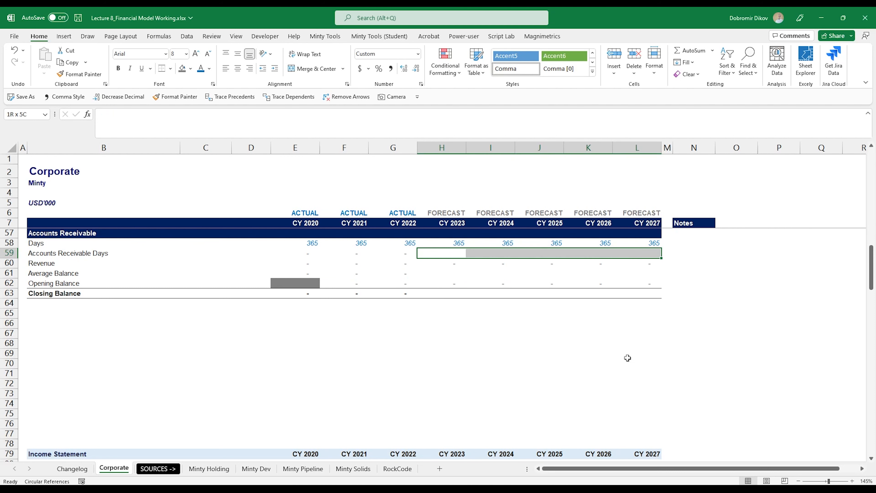
{"action": "left_click", "coordinate": [191, 68]}
{"action": "left_click", "coordinate": [185, 101]}
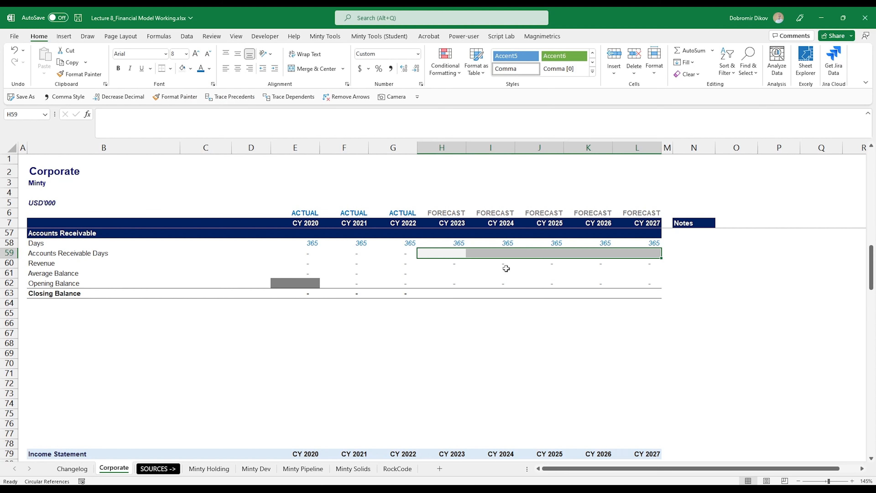
Step: Fill H59:L59 with =AVERAGE(E59:G59), the average of the actual years' receivable days
{"action": "left_click", "coordinate": [443, 253]}
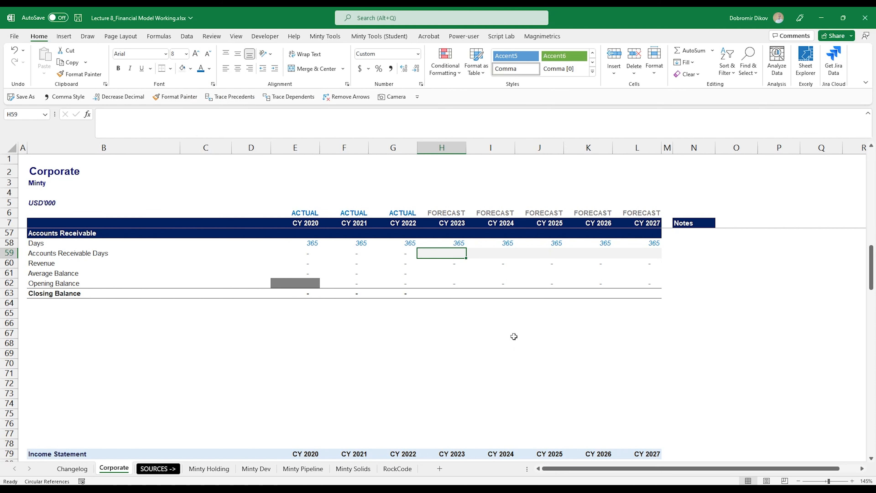
{"action": "type", "text": "=average"}
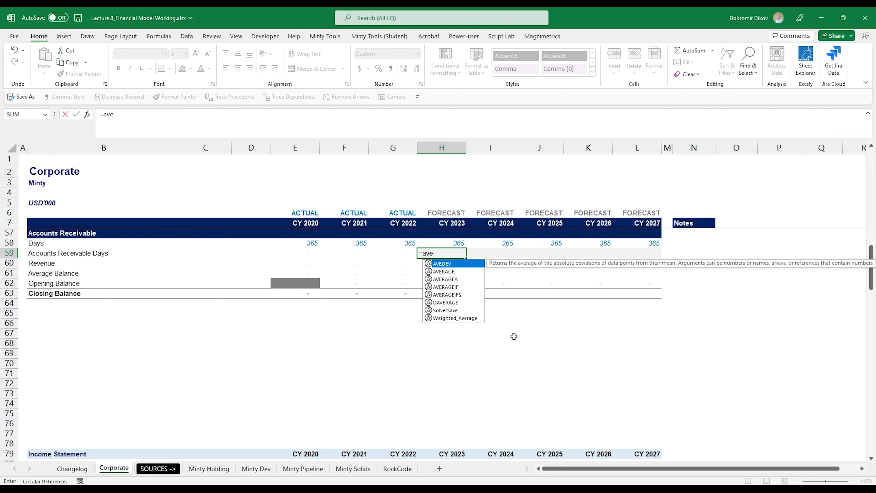
{"action": "key", "text": "Tab"}
{"action": "key", "text": "Left"}
{"action": "key", "text": "Left"}
{"action": "key", "text": "Left"}
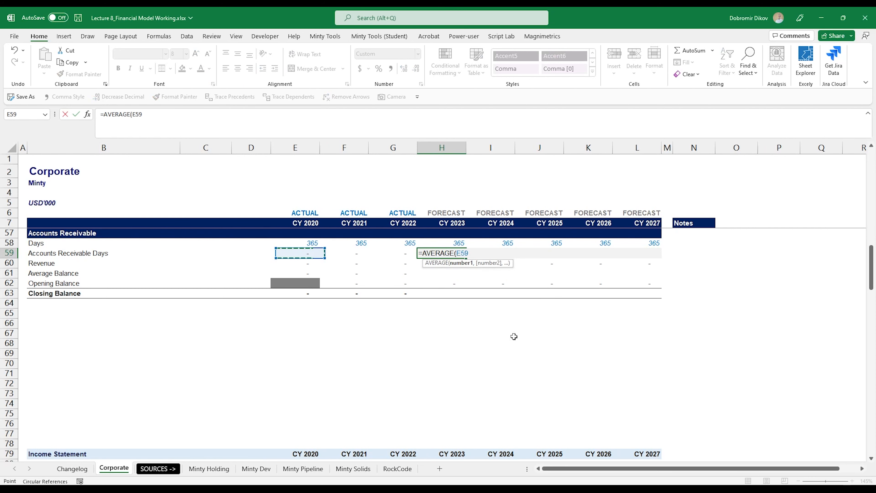
{"action": "key", "text": "shift+Right"}
{"action": "key", "text": "shift+Right"}
{"action": "key", "text": "Return"}
{"action": "key", "text": "Up"}
{"action": "key", "text": "shift+Right"}
{"action": "key", "text": "shift+Right"}
{"action": "key", "text": "shift+Right"}
{"action": "key", "text": "shift+Right"}
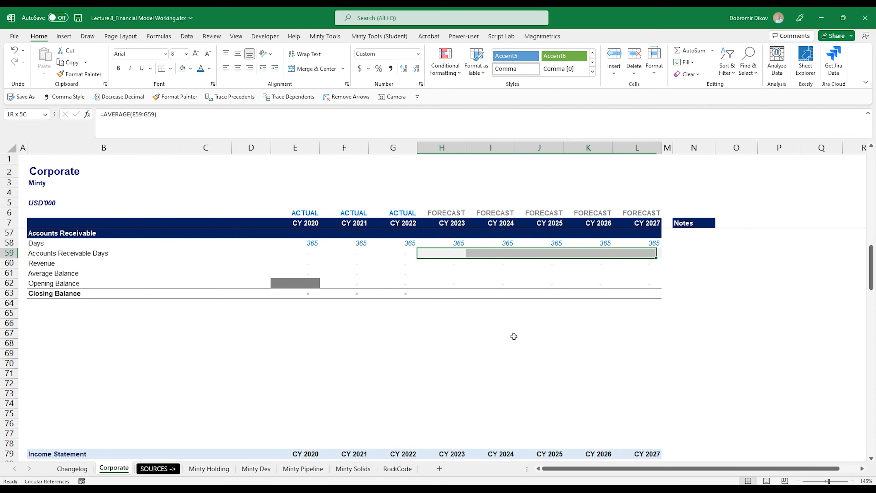
{"action": "key", "text": "ctrl+r"}
{"action": "key", "text": "Down"}
{"action": "key", "text": "Down"}
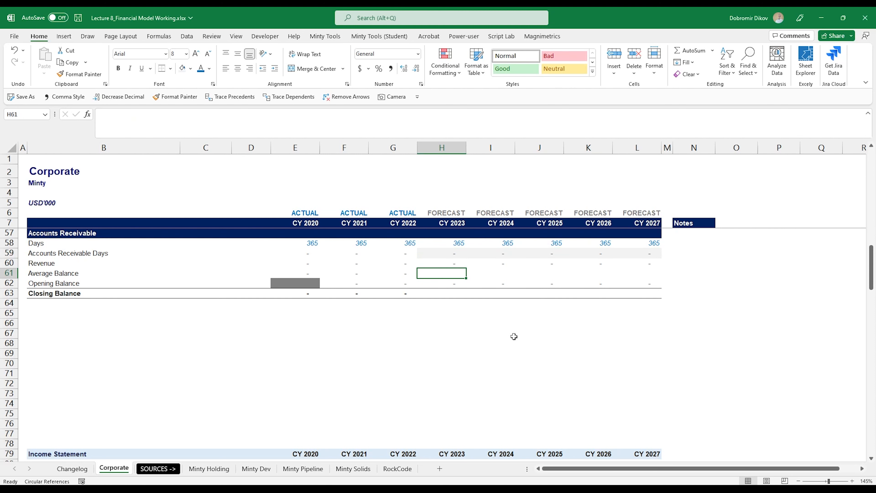
Step: Set forecast Average Balance to =H59/H58*H60 across CY 2023–2027
{"action": "left_click", "coordinate": [397, 255]}
{"action": "left_click", "coordinate": [438, 272]}
{"action": "type", "text": "="}
{"action": "key", "text": "Up"}
{"action": "key", "text": "Up"}
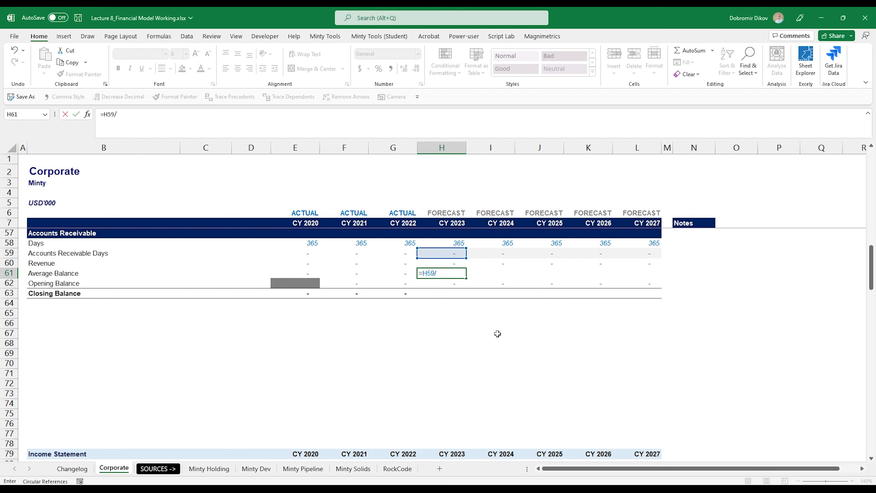
{"action": "type", "text": "/"}
{"action": "key", "text": "Up"}
{"action": "key", "text": "Up"}
{"action": "key", "text": "Up"}
{"action": "type", "text": "*"}
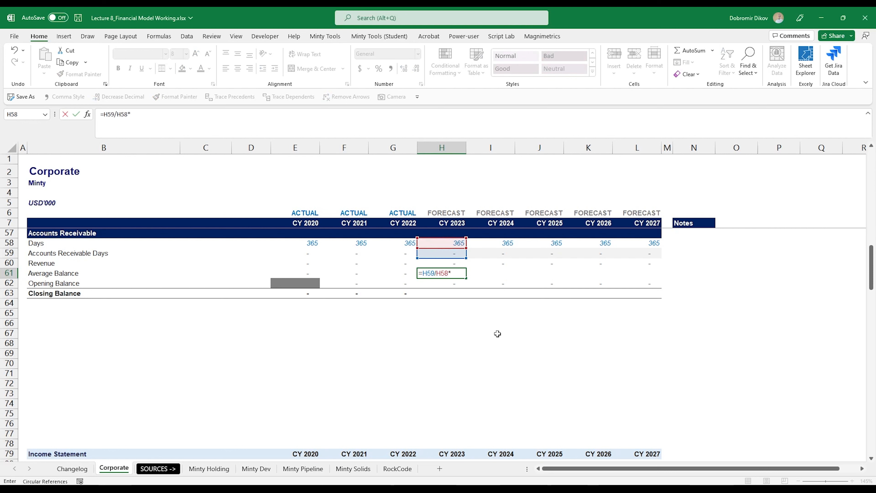
{"action": "key", "text": "Up"}
{"action": "key", "text": "Return"}
{"action": "key", "text": "Up"}
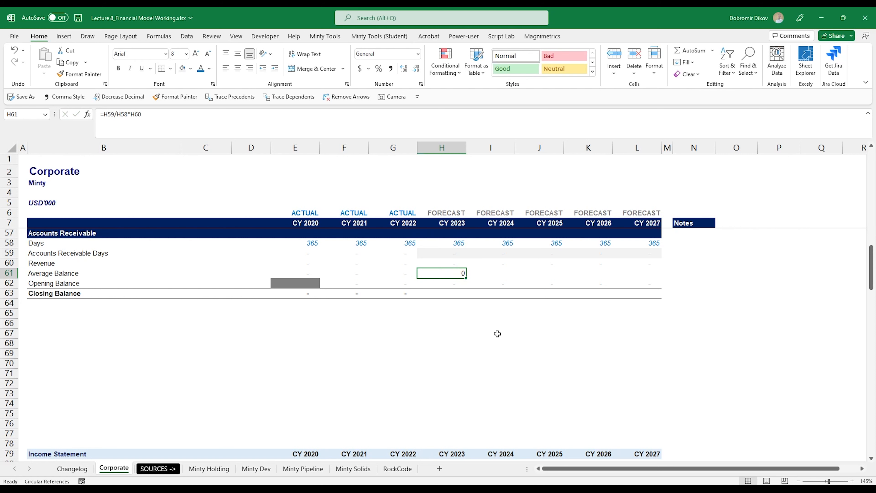
{"action": "key", "text": "shift+Right"}
{"action": "key", "text": "shift+Right"}
{"action": "key", "text": "shift+Right"}
{"action": "key", "text": "shift+Right"}
{"action": "key", "text": "ctrl+r"}
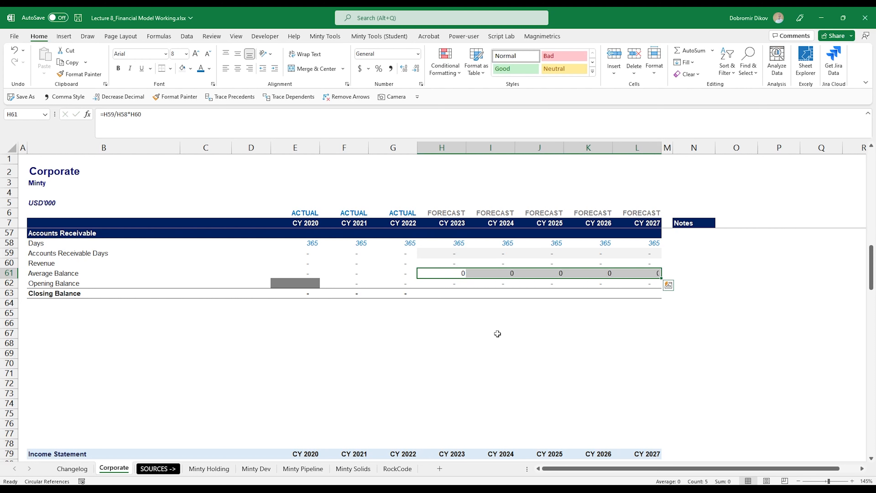
{"action": "key", "text": "alt+2"}
Step: Set forecast Closing Balance to =H61*2-H62 across CY 2023–2027
{"action": "key", "text": "Down"}
{"action": "key", "text": "Down"}
{"action": "key", "text": "Up"}
{"action": "key", "text": "Down"}
{"action": "type", "text": "="}
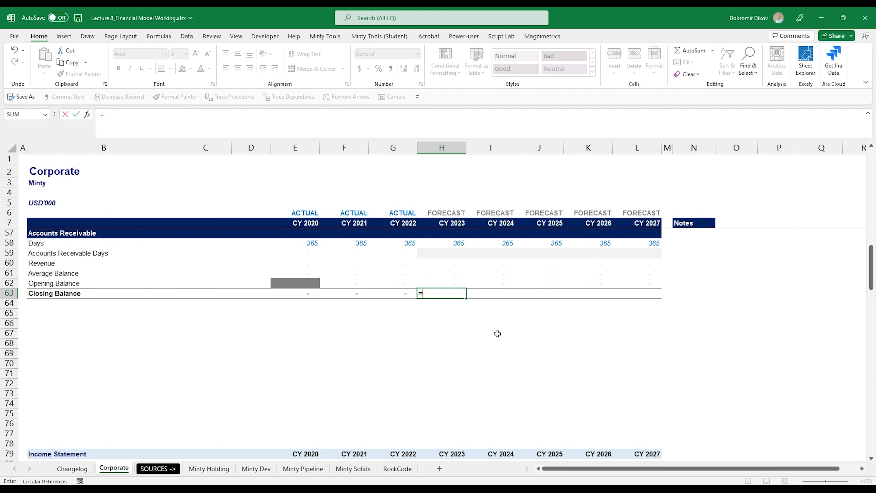
{"action": "key", "text": "Up"}
{"action": "key", "text": "Up"}
{"action": "type", "text": "*"}
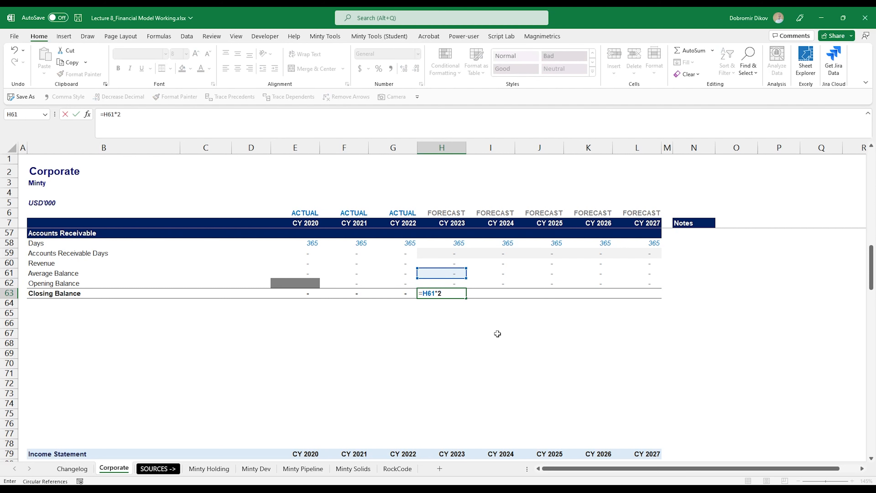
{"action": "type", "text": "2-"}
{"action": "key", "text": "Up"}
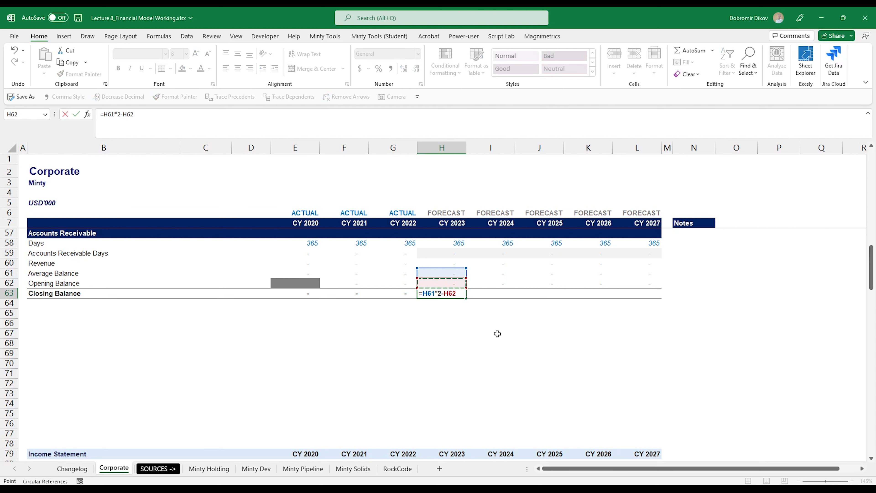
{"action": "key", "text": "ctrl+Return"}
{"action": "key", "text": "shift+Right"}
{"action": "key", "text": "shift+Right"}
{"action": "key", "text": "shift+Right"}
{"action": "key", "text": "shift+Right"}
{"action": "key", "text": "ctrl+r"}
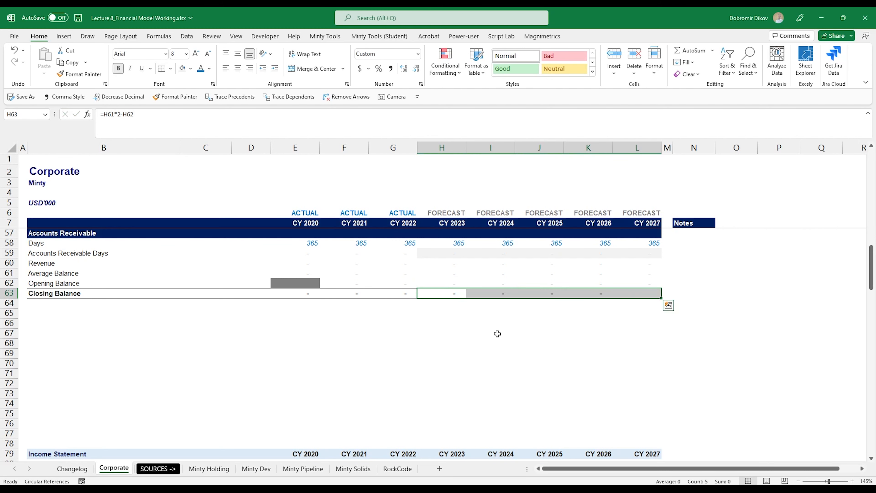
Step: Copy the Accounts Receivable schedule and paste it at row 65
{"action": "left_click", "coordinate": [54, 310]}
{"action": "scroll", "coordinate": [54, 307], "scroll_direction": "up", "scroll_amount": 1}
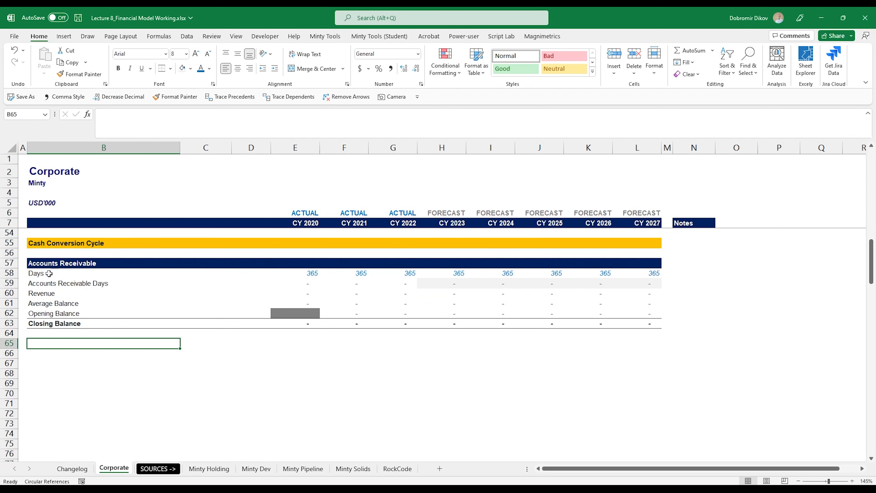
{"action": "left_click_drag", "start_coordinate": [55, 263], "coordinate": [644, 320]}
{"action": "key", "text": "ctrl+c"}
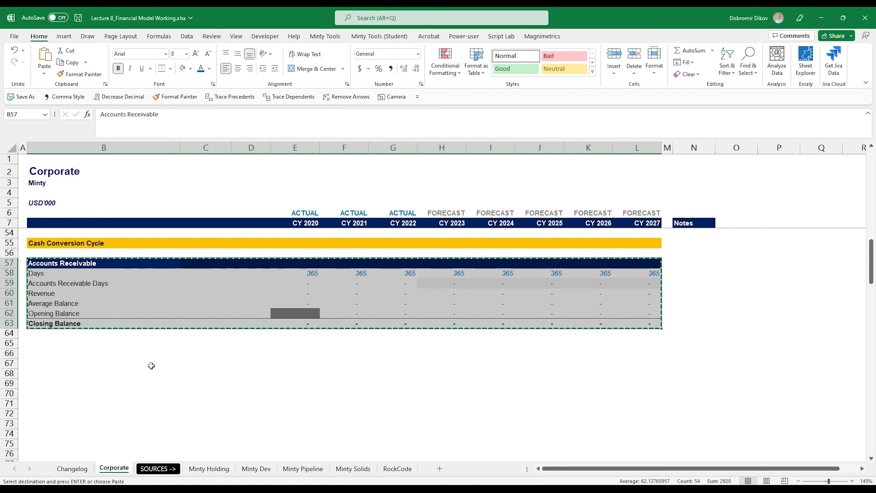
{"action": "left_click", "coordinate": [58, 345]}
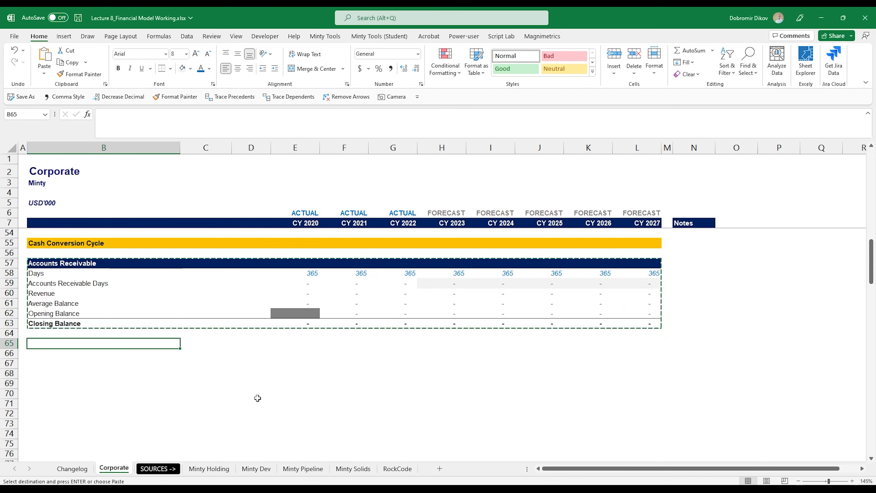
{"action": "scroll", "coordinate": [261, 357], "scroll_direction": "down", "scroll_amount": 2}
{"action": "scroll", "coordinate": [261, 357], "scroll_direction": "up", "scroll_amount": 2}
{"action": "key", "text": "ctrl+v"}
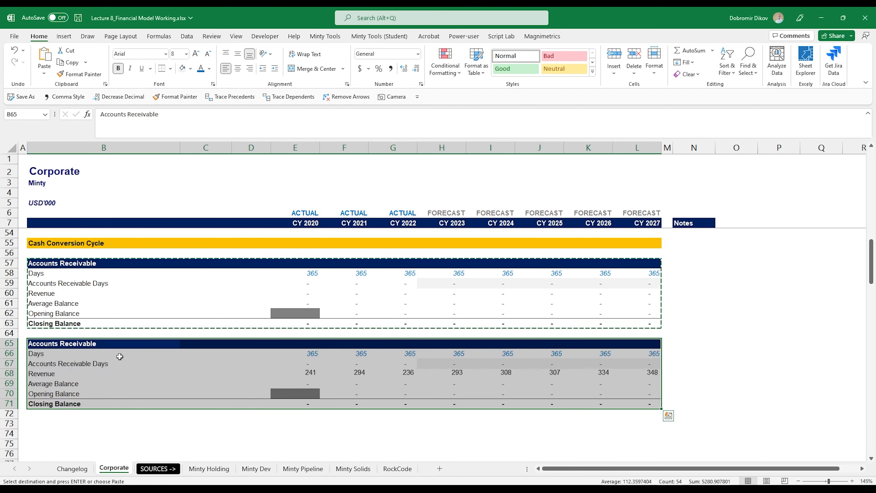
Step: Retitle the copied schedule as Accounts Payable
{"action": "left_click", "coordinate": [103, 342]}
{"action": "key", "text": "F2"}
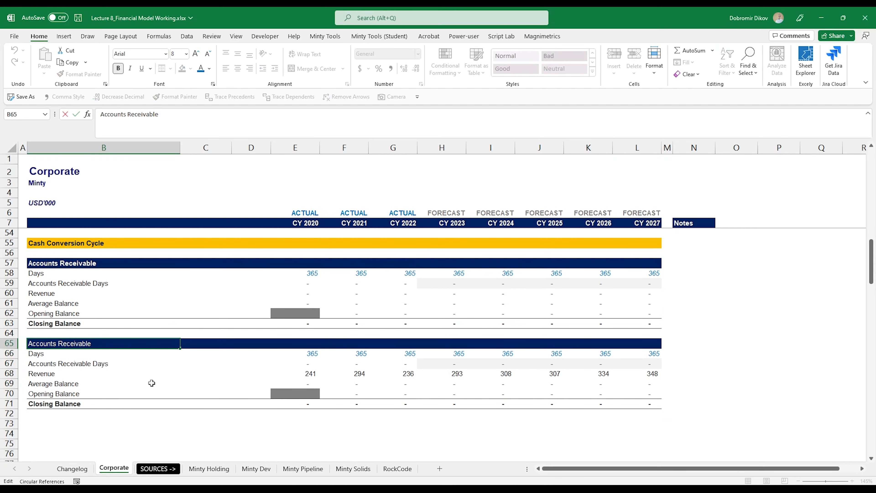
{"action": "key", "text": "BackSpace"}
{"action": "key", "text": "BackSpace"}
{"action": "key", "text": "BackSpace"}
{"action": "key", "text": "BackSpace"}
{"action": "key", "text": "BackSpace"}
{"action": "key", "text": "BackSpace"}
{"action": "key", "text": "BackSpace"}
{"action": "key", "text": "BackSpace"}
{"action": "key", "text": "BackSpace"}
{"action": "key", "text": "BackSpace"}
{"action": "type", "text": "Payables"}
{"action": "key", "text": "Return"}
{"action": "key", "text": "Up"}
{"action": "key", "text": "F2"}
{"action": "key", "text": "BackSpace"}
{"action": "key", "text": "Return"}
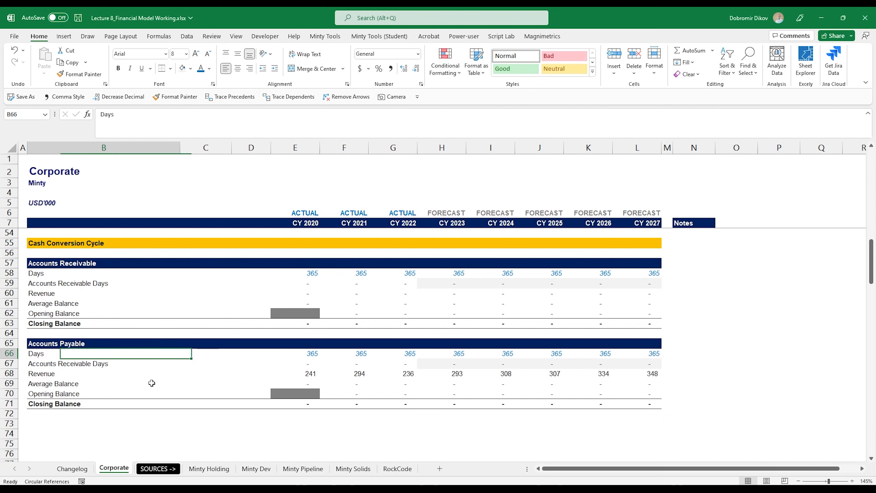
Step: Relabel the rows Accounts Payable Days and Operating Expenses (IS)
{"action": "key", "text": "Down"}
{"action": "key", "text": "F2"}
{"action": "key", "text": "ctrl+Left"}
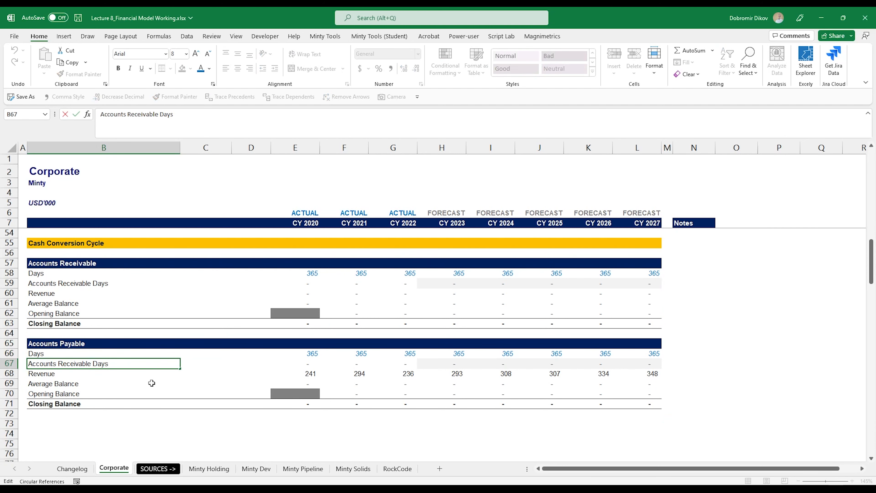
{"action": "key", "text": "ctrl+shift+Left"}
{"action": "type", "text": "Payable"}
{"action": "key", "text": "Return"}
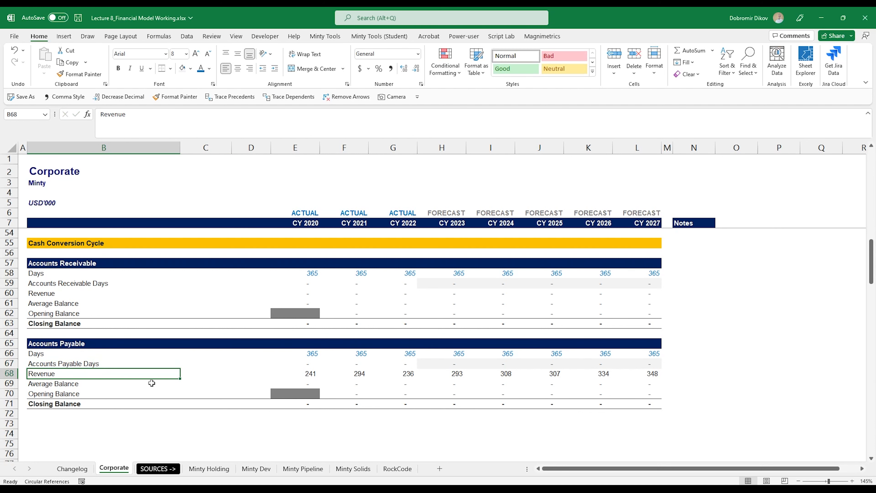
{"action": "type", "text": "Op"}
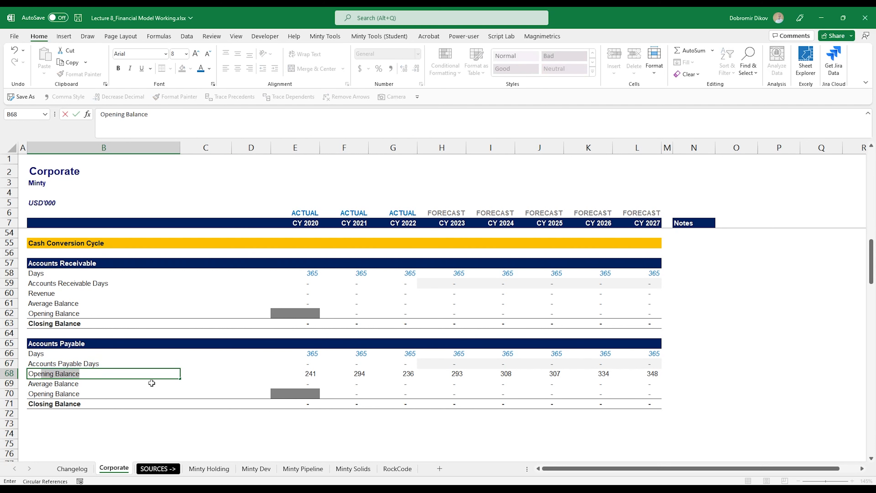
{"action": "type", "text": "erating Expenses (IS"}
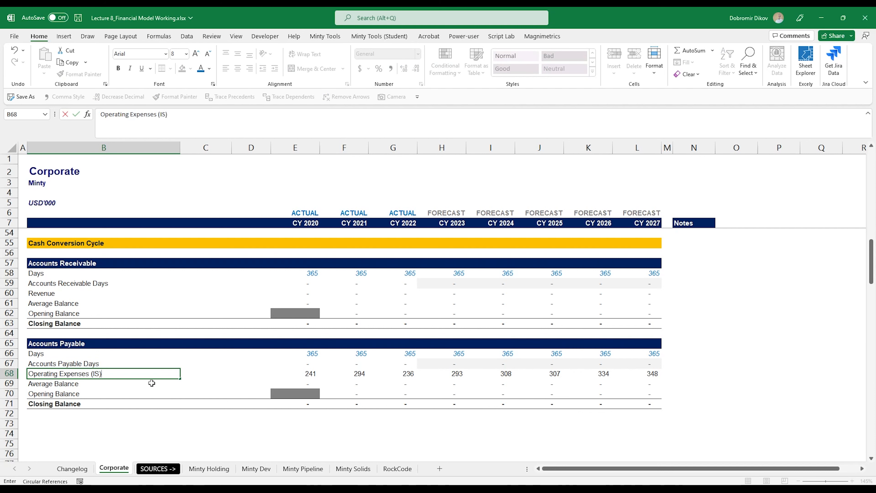
{"action": "key", "text": "ctrl+Return"}
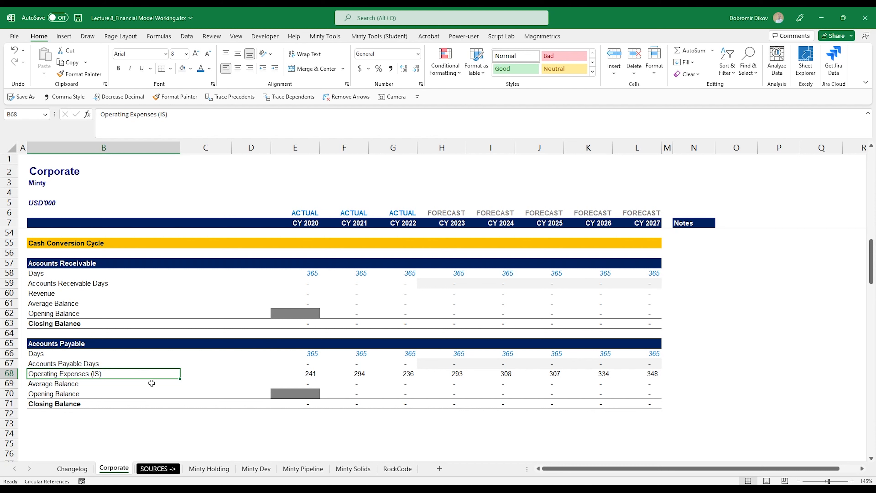
{"action": "key", "text": "ctrl+Right"}
Step: Link E68 to income-statement Total Operating Expenses (E96) and fill it across to L68
{"action": "type", "text": "="}
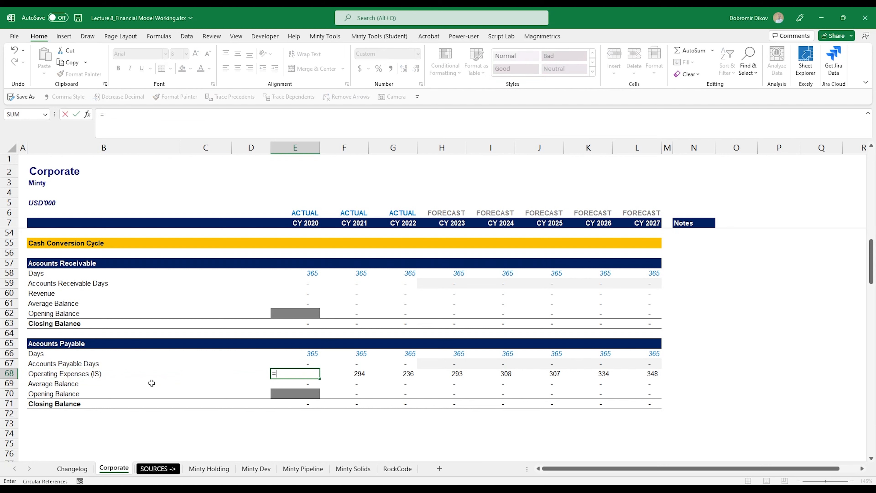
{"action": "scroll", "coordinate": [364, 400], "scroll_direction": "down", "scroll_amount": 7}
{"action": "scroll", "coordinate": [326, 404], "scroll_direction": "down", "scroll_amount": 2}
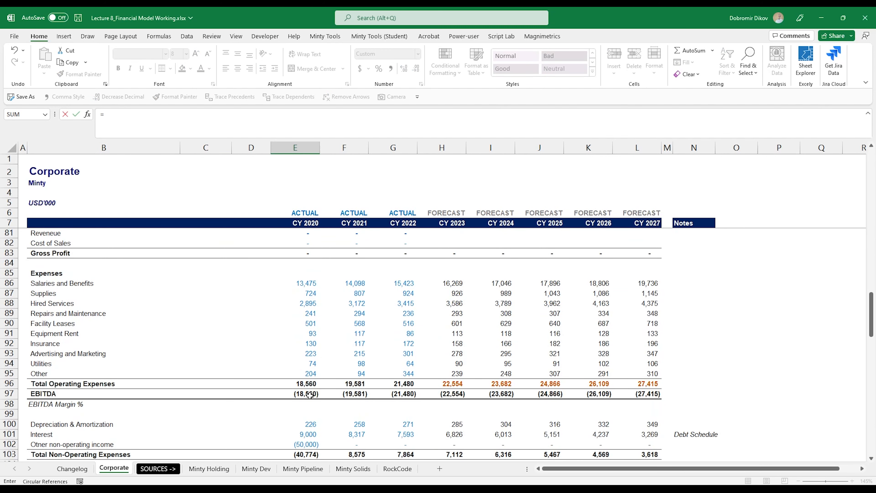
{"action": "left_click", "coordinate": [300, 384]}
{"action": "key", "text": "ctrl+Return"}
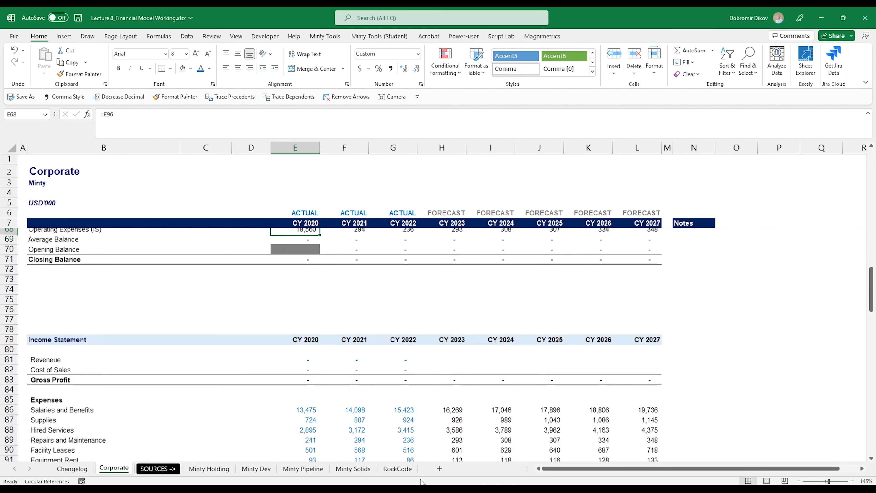
{"action": "key", "text": "ctrl+shift+Right"}
{"action": "key", "text": "ctrl+r"}
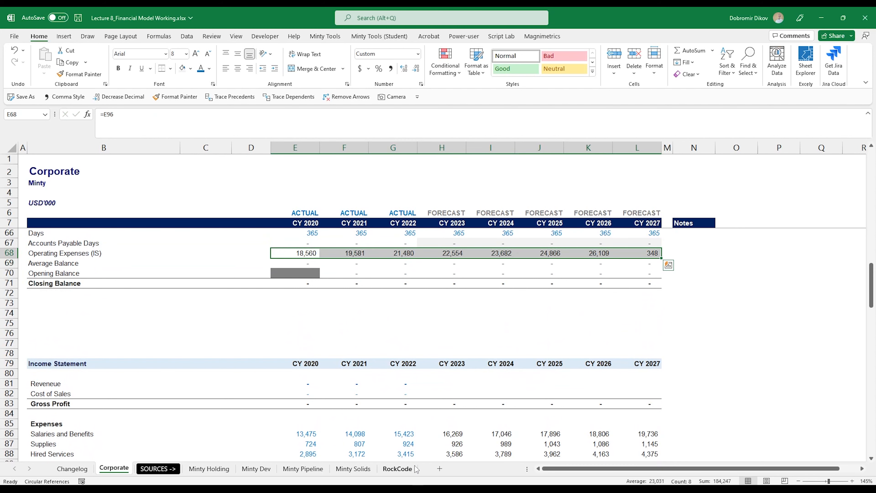
{"action": "scroll", "coordinate": [365, 361], "scroll_direction": "up", "scroll_amount": 3}
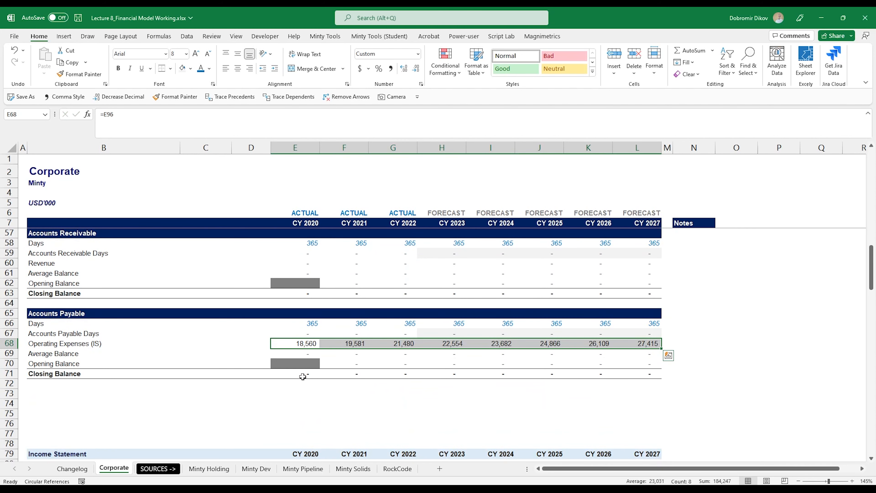
Step: Start a link formula in the CY 2020 Accounts Payable Closing Balance cell
{"action": "left_click", "coordinate": [304, 364]}
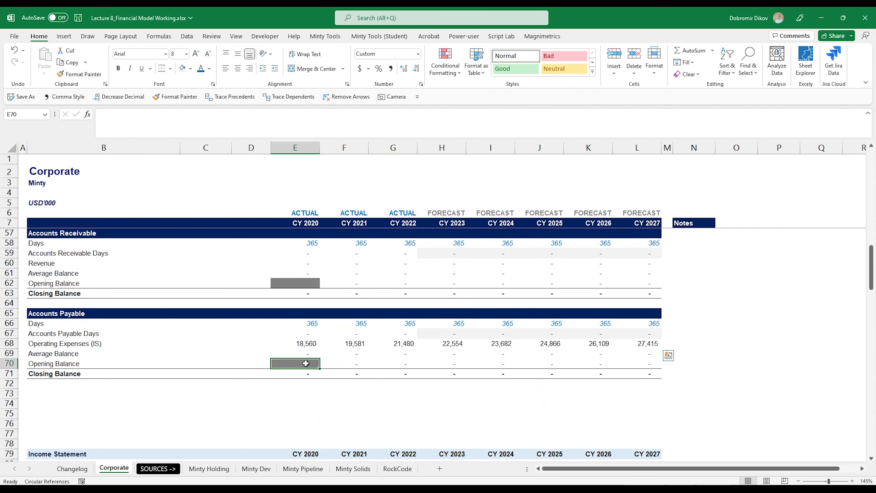
{"action": "left_click", "coordinate": [291, 374]}
{"action": "type", "text": "="}
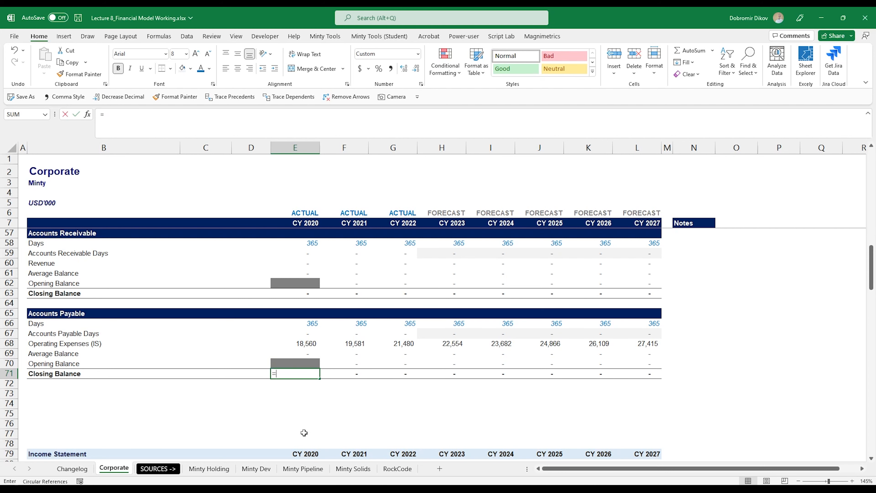
{"action": "scroll", "coordinate": [350, 403], "scroll_direction": "down", "scroll_amount": 8}
{"action": "scroll", "coordinate": [296, 395], "scroll_direction": "down", "scroll_amount": 12}
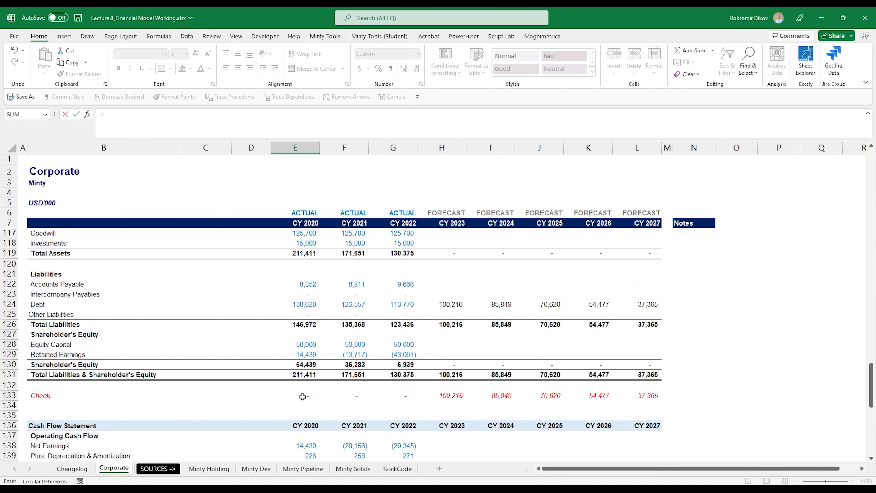
Step: Link the CY 2020–2022 Accounts Payable closing balances to balance-sheet Accounts Payable
{"action": "left_click", "coordinate": [303, 284]}
{"action": "key", "text": "Return"}
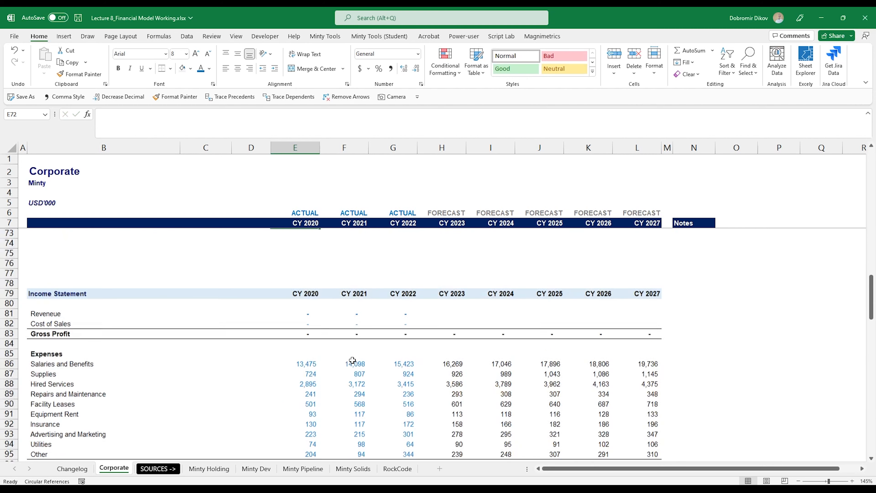
{"action": "key", "text": "Up"}
{"action": "key", "text": "Up"}
{"action": "key", "text": "Up"}
{"action": "key", "text": "Up"}
{"action": "key", "text": "Up"}
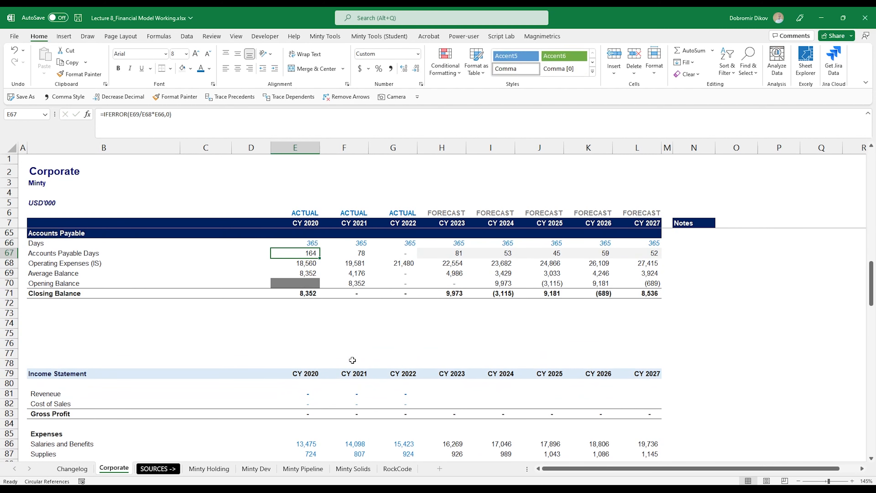
{"action": "key", "text": "Down"}
{"action": "key", "text": "Down"}
{"action": "key", "text": "Down"}
{"action": "key", "text": "Down"}
{"action": "key", "text": "shift+Right"}
{"action": "key", "text": "shift+Right"}
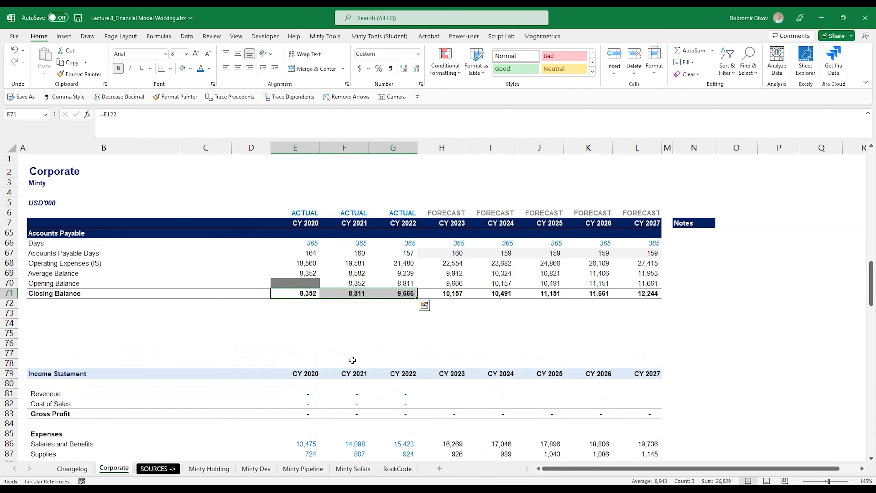
{"action": "scroll", "coordinate": [353, 360], "scroll_direction": "up", "scroll_amount": 2}
{"action": "key", "text": "Right"}
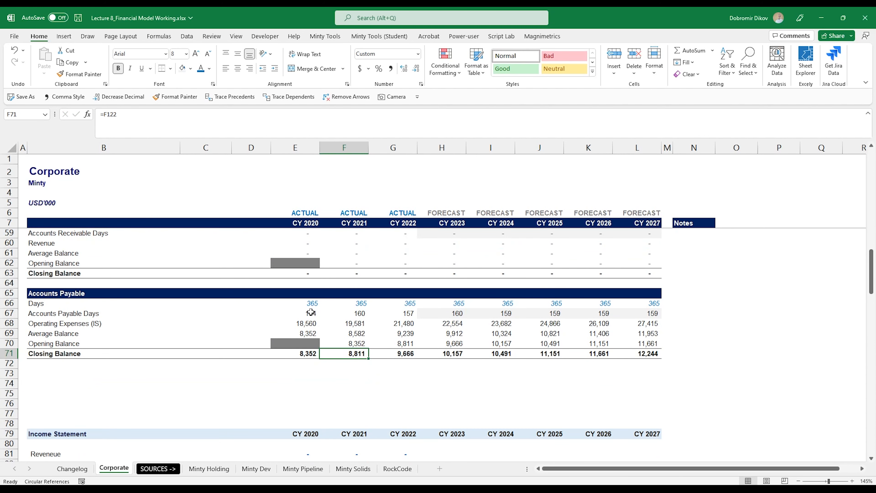
Step: Review the payable days, operating expenses and average balance formulas for CY 2022–2023
{"action": "left_click_drag", "start_coordinate": [311, 312], "coordinate": [638, 312]}
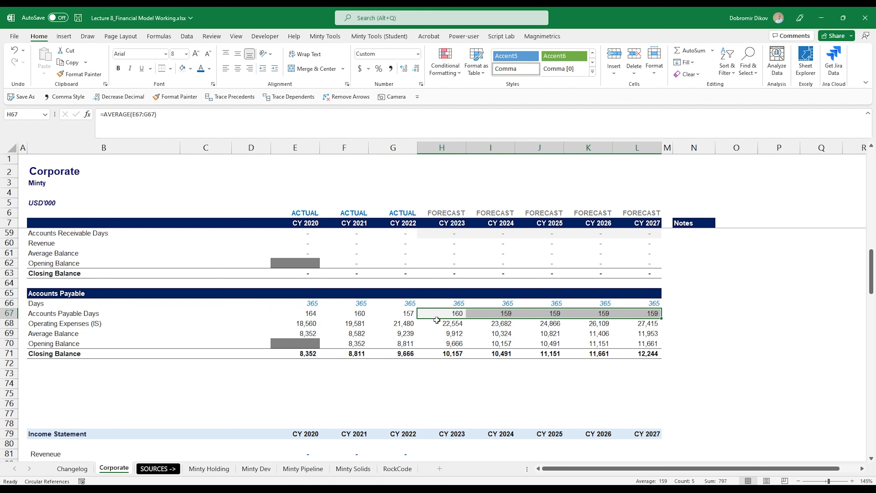
{"action": "left_click_drag", "start_coordinate": [412, 304], "coordinate": [411, 364]}
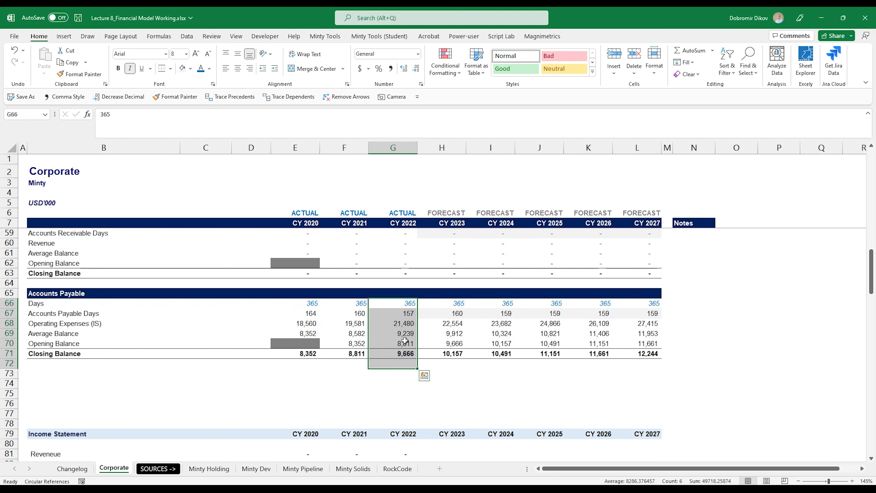
{"action": "left_click", "coordinate": [402, 316]}
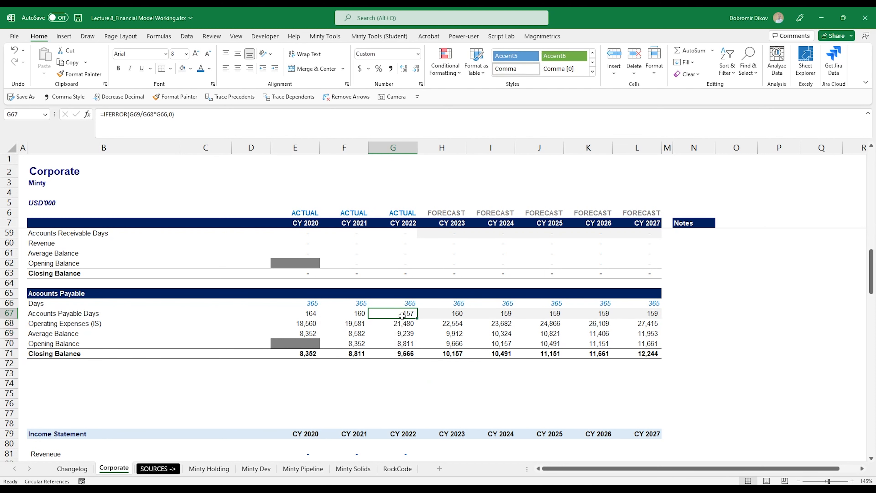
{"action": "left_click", "coordinate": [459, 325]}
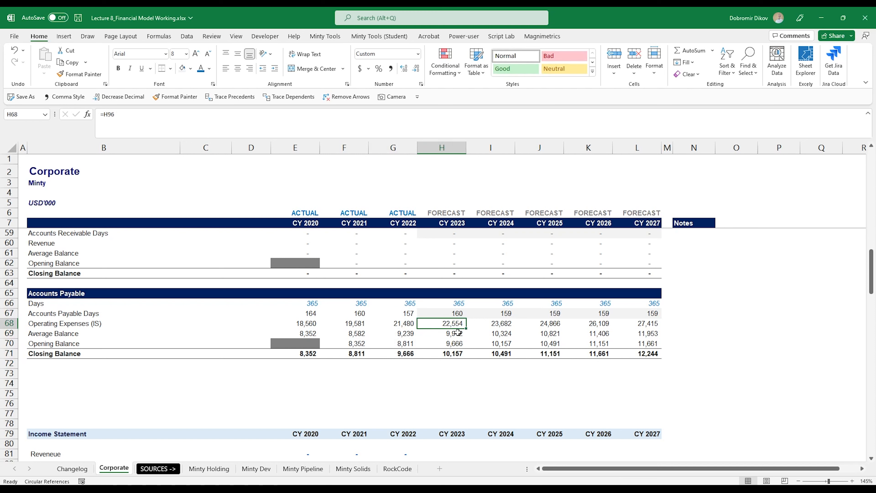
{"action": "left_click", "coordinate": [458, 333]}
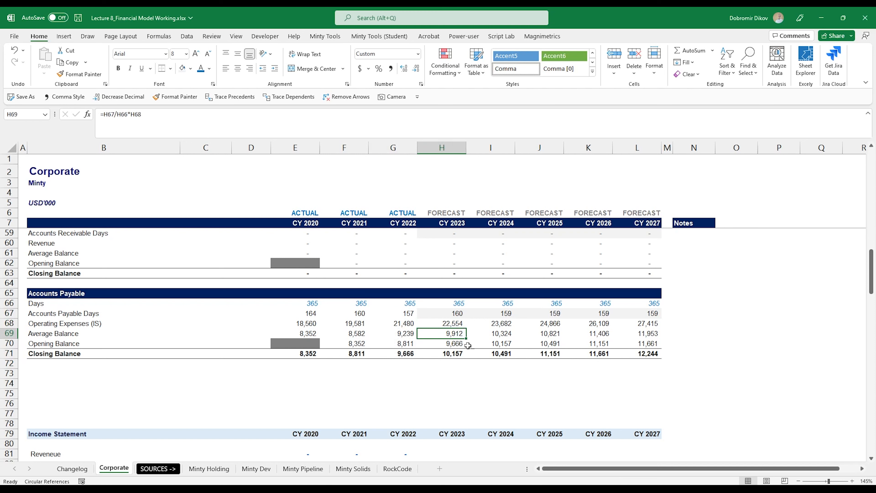
{"action": "key", "text": "F2"}
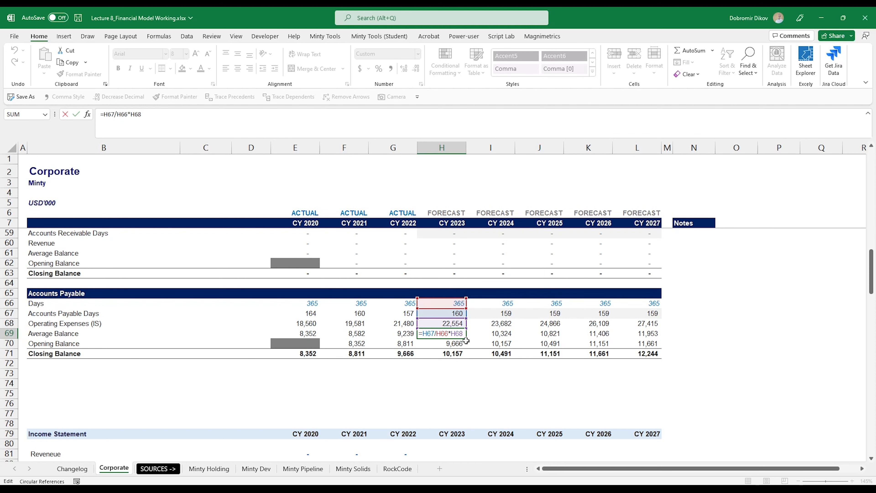
{"action": "key", "text": "Escape"}
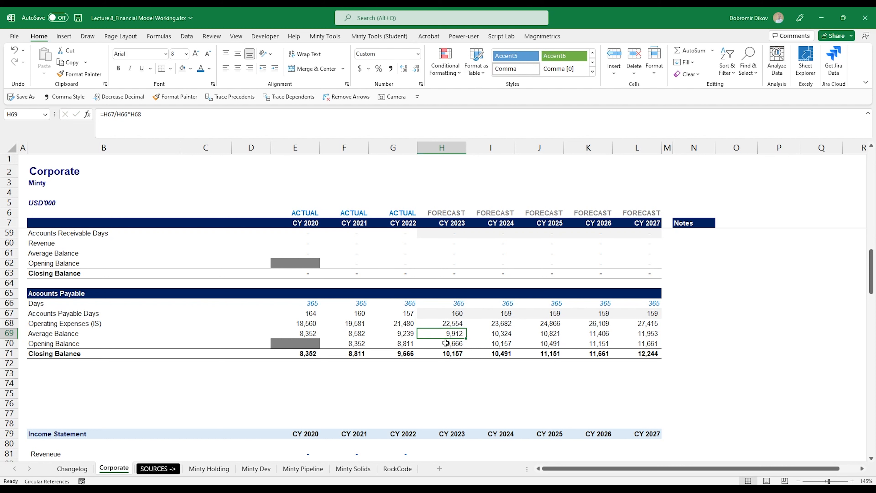
Step: Check the opening balances link to prior closing balances and the forecast closing balances reach 12,244
{"action": "left_click", "coordinate": [449, 344]}
{"action": "left_click", "coordinate": [407, 354]}
{"action": "left_click", "coordinate": [448, 343]}
{"action": "left_click_drag", "start_coordinate": [452, 353], "coordinate": [632, 357]}
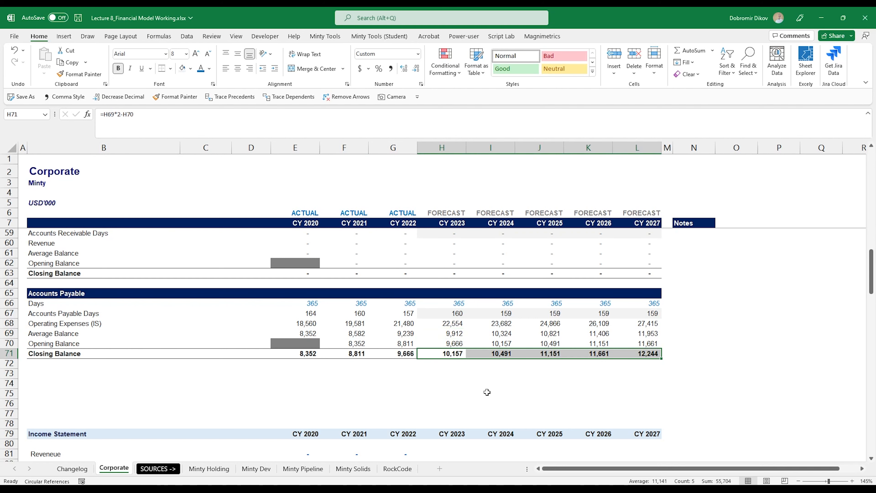
{"action": "scroll", "coordinate": [459, 370], "scroll_direction": "up", "scroll_amount": 1}
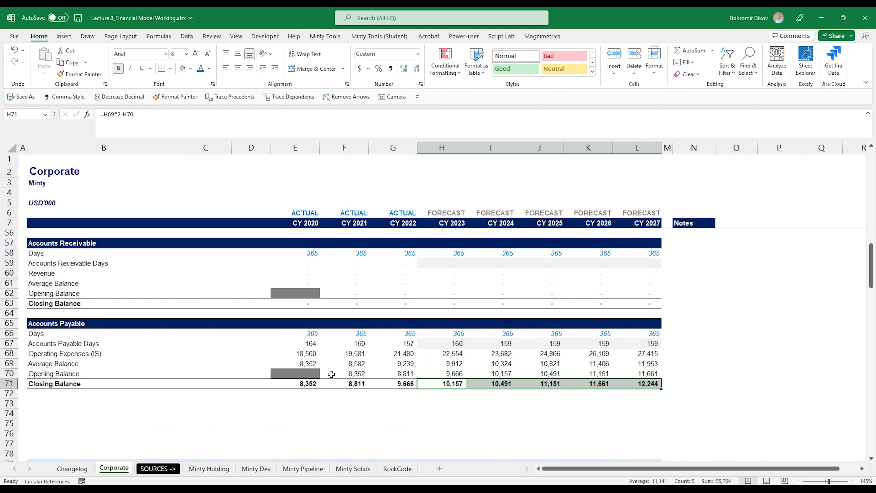
{"action": "left_click_drag", "start_coordinate": [309, 343], "coordinate": [400, 344]}
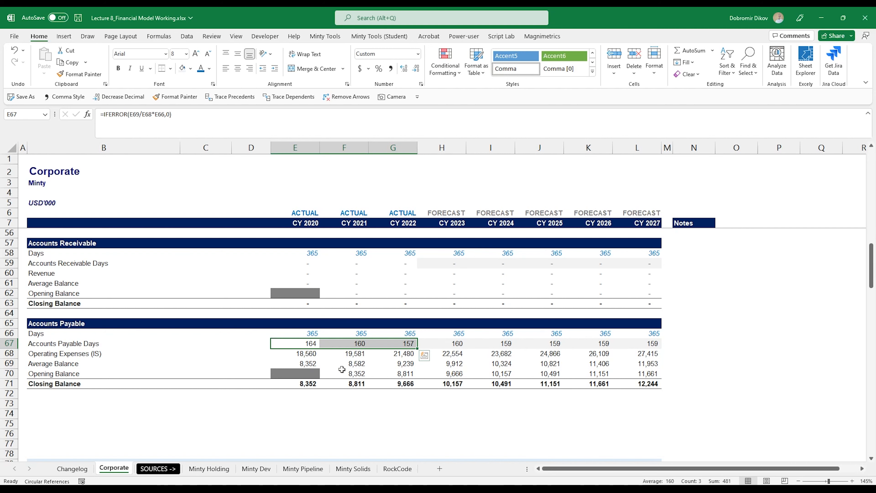
Step: Link balance-sheet Accounts Receivable for CY 2023–2027 to the receivables closing balances (=H63)
{"action": "scroll", "coordinate": [326, 376], "scroll_direction": "down", "scroll_amount": 5}
{"action": "scroll", "coordinate": [328, 381], "scroll_direction": "down", "scroll_amount": 10}
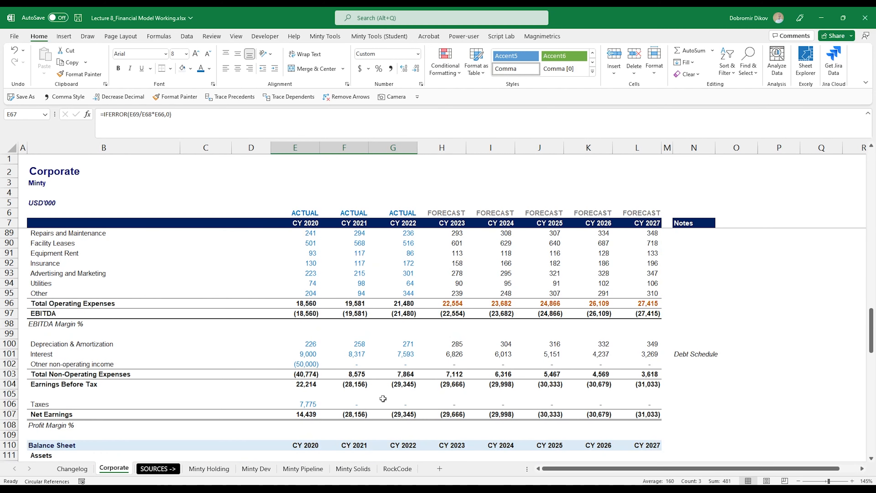
{"action": "scroll", "coordinate": [394, 403], "scroll_direction": "down", "scroll_amount": 3}
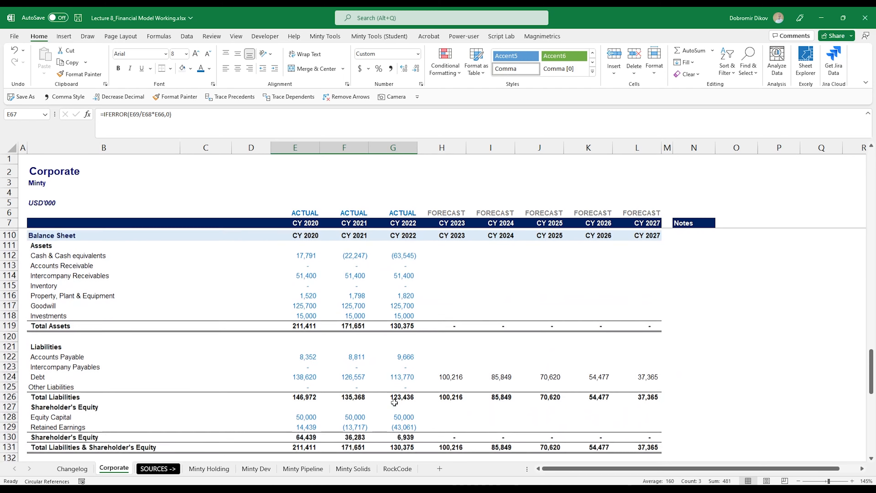
{"action": "scroll", "coordinate": [398, 404], "scroll_direction": "up", "scroll_amount": 2}
{"action": "scroll", "coordinate": [398, 404], "scroll_direction": "up", "scroll_amount": 1}
{"action": "left_click", "coordinate": [449, 325]}
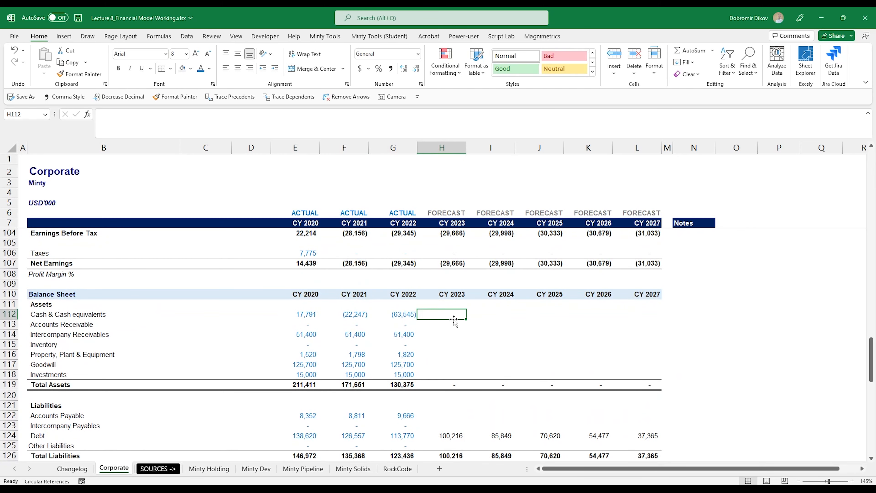
{"action": "type", "text": "="}
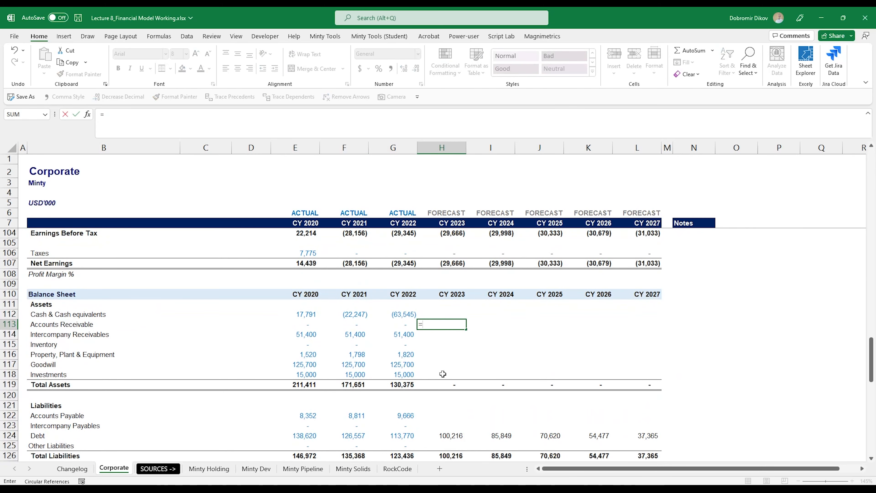
{"action": "scroll", "coordinate": [444, 374], "scroll_direction": "up", "scroll_amount": 8}
{"action": "scroll", "coordinate": [439, 314], "scroll_direction": "up", "scroll_amount": 9}
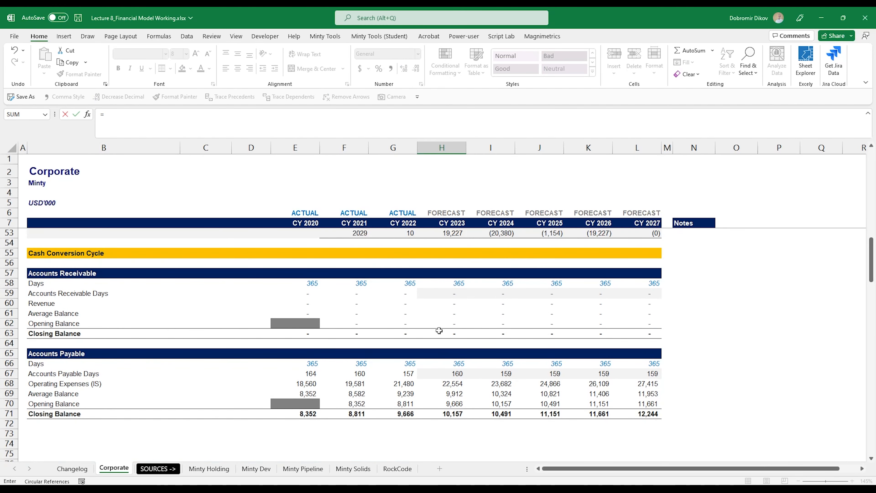
{"action": "left_click", "coordinate": [449, 334]}
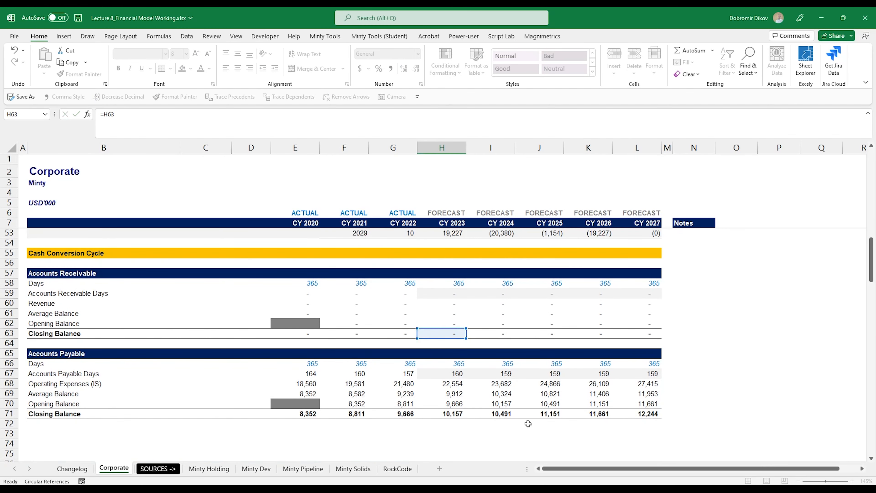
{"action": "key", "text": "ctrl+Return"}
{"action": "key", "text": "shift+Right"}
{"action": "key", "text": "shift+Right"}
{"action": "key", "text": "shift+Right"}
{"action": "key", "text": "shift+Right"}
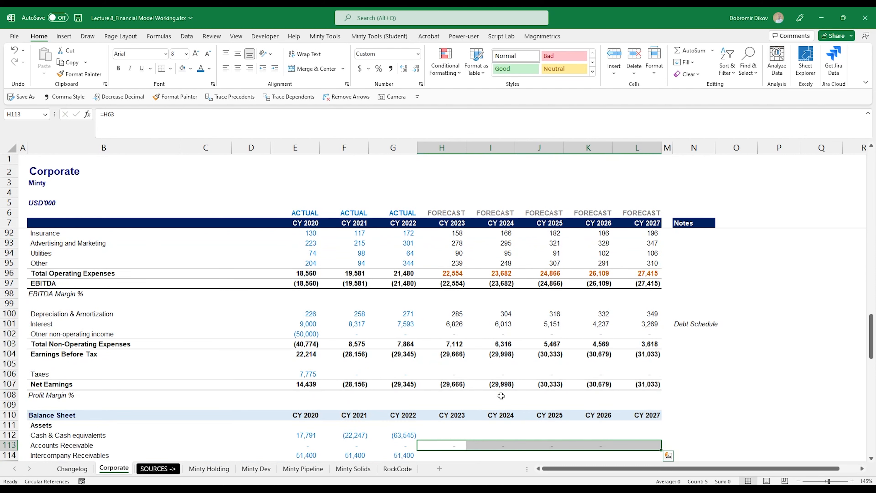
Step: Link balance-sheet Accounts Payable for CY 2023–2027 to the payables closing balances (=H71)
{"action": "scroll", "coordinate": [463, 388], "scroll_direction": "down", "scroll_amount": 4}
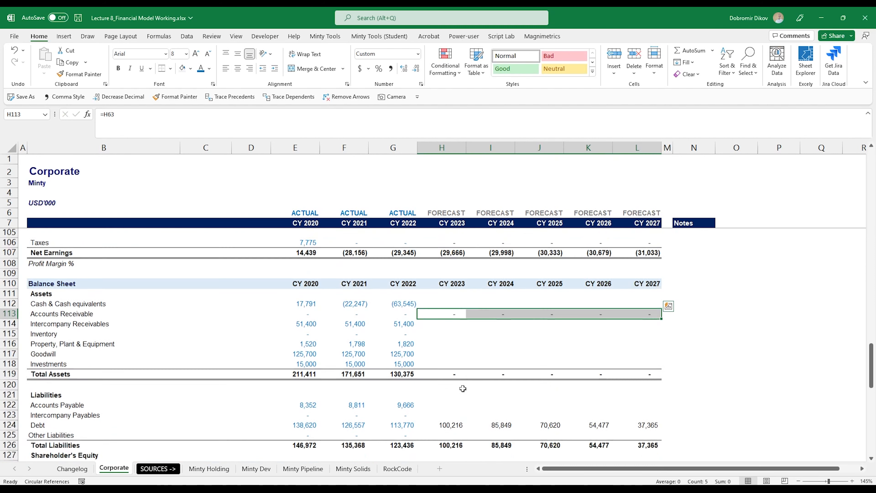
{"action": "scroll", "coordinate": [463, 388], "scroll_direction": "down", "scroll_amount": 3}
{"action": "left_click", "coordinate": [450, 327]}
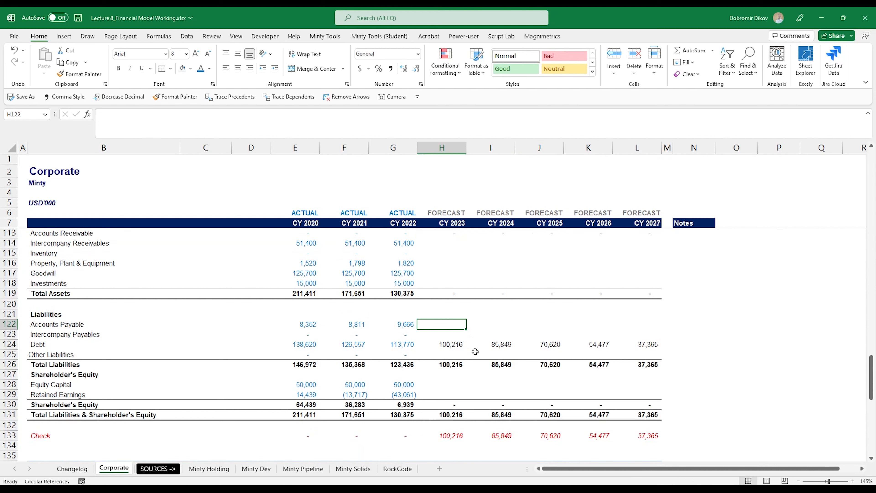
{"action": "type", "text": "="}
{"action": "scroll", "coordinate": [593, 270], "scroll_direction": "up", "scroll_amount": 16}
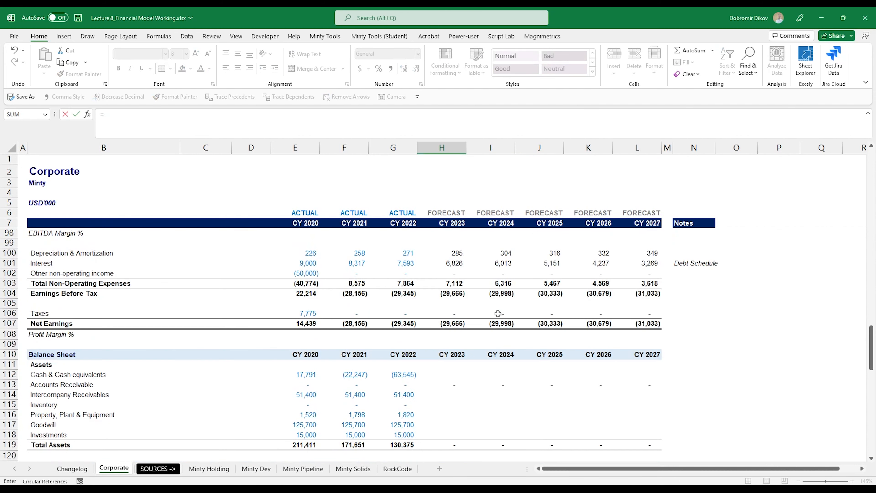
{"action": "left_click", "coordinate": [451, 296]}
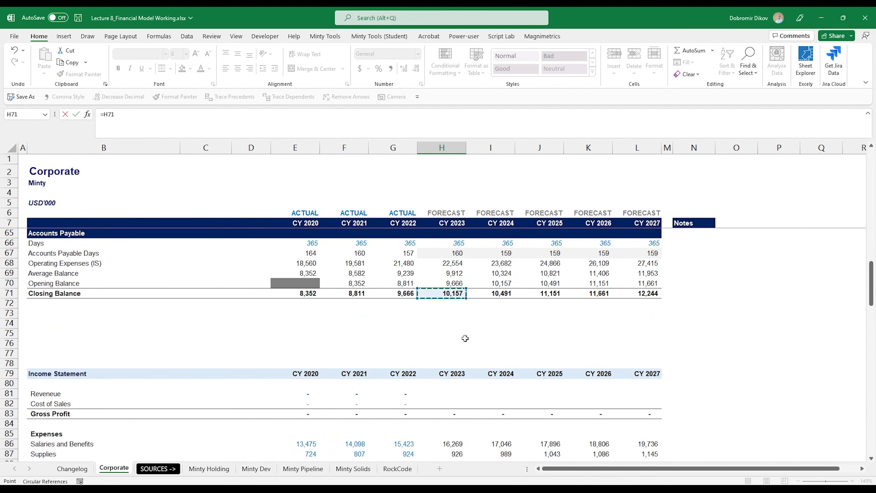
{"action": "key", "text": "Return"}
{"action": "key", "text": "Up"}
{"action": "key", "text": "shift+Right"}
{"action": "key", "text": "shift+Right"}
{"action": "key", "text": "shift+Right"}
{"action": "key", "text": "shift+Right"}
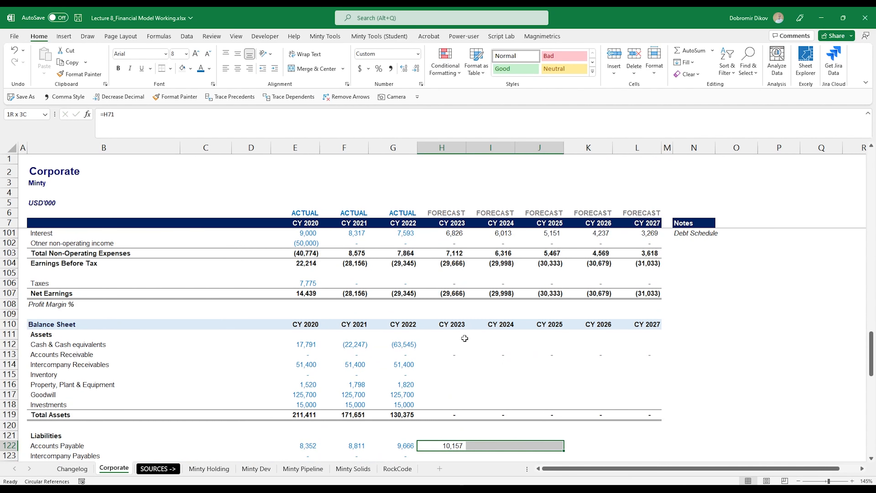
{"action": "key", "text": "ctrl+r"}
Step: Insert four blank rows above the Accounts Payable schedule at row 65
{"action": "scroll", "coordinate": [33, 303], "scroll_direction": "up", "scroll_amount": 16}
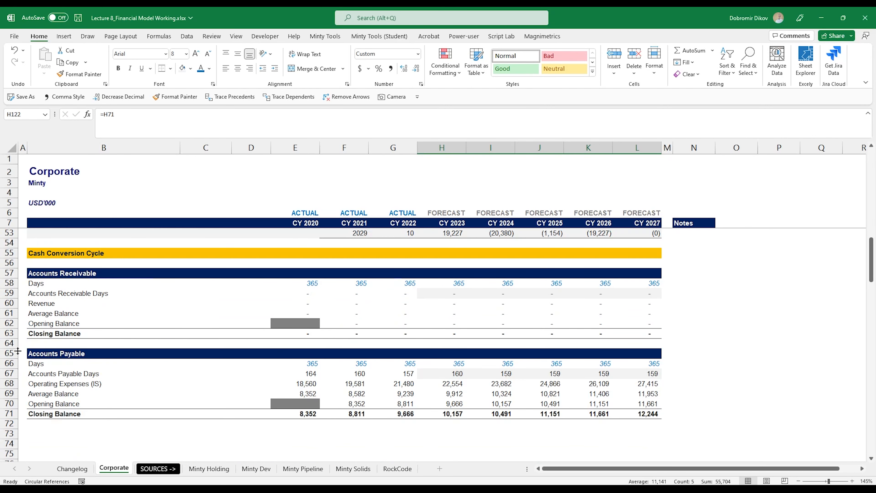
{"action": "left_click", "coordinate": [10, 353]}
{"action": "key", "text": "ctrl+shift+plus"}
{"action": "key", "text": "ctrl+shift+plus"}
{"action": "key", "text": "ctrl+shift+plus"}
{"action": "key", "text": "ctrl+shift+plus"}
{"action": "key", "text": "ctrl+shift+plus"}
{"action": "key", "text": "ctrl+shift+plus"}
{"action": "key", "text": "ctrl+shift+plus"}
{"action": "key", "text": "ctrl+shift+plus"}
Step: Copy the Accounts Receivable schedule B57:L63 into the blank rows starting at B65
{"action": "left_click_drag", "start_coordinate": [65, 274], "coordinate": [633, 336]}
{"action": "key", "text": "ctrl+c"}
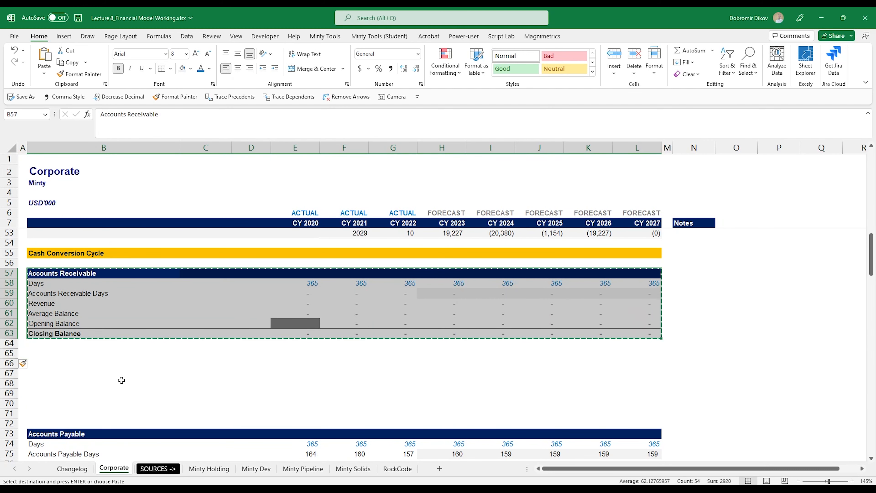
{"action": "left_click", "coordinate": [61, 355]}
{"action": "key", "text": "ctrl+v"}
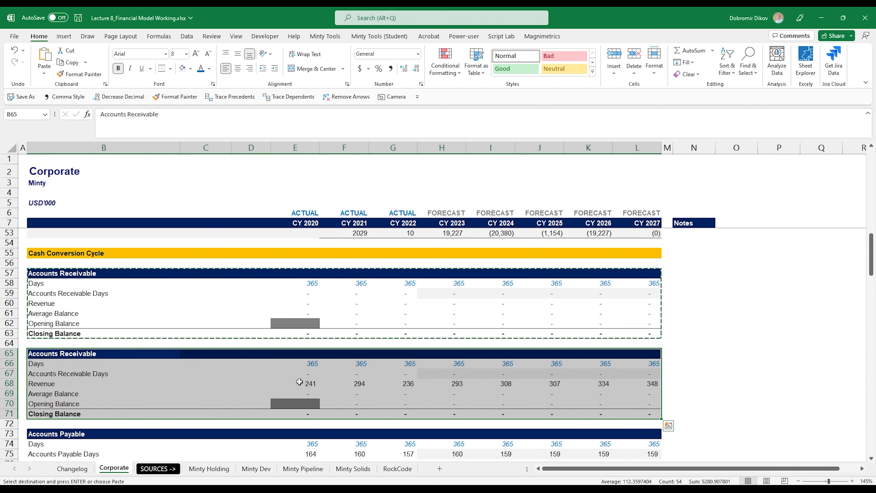
Step: Relabel the copy as Inventory, with Inventory Days and Supplies (IS) rows
{"action": "left_click", "coordinate": [58, 374]}
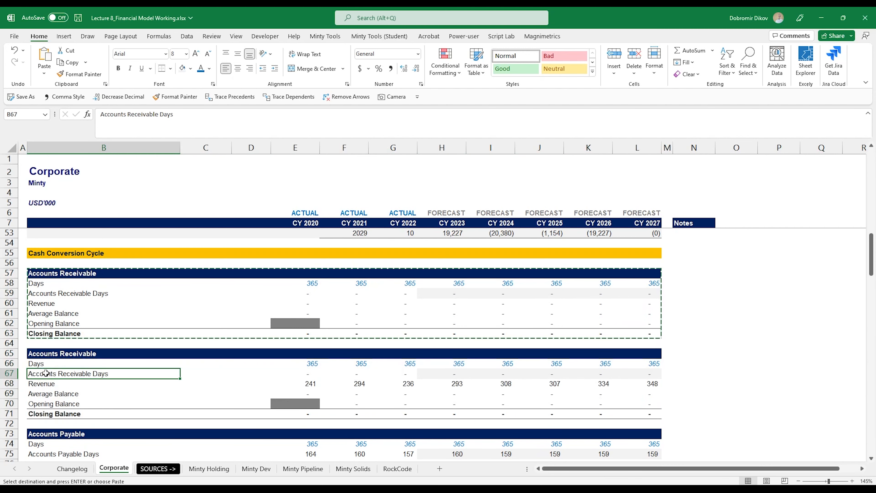
{"action": "key", "text": "Up"}
{"action": "key", "text": "Up"}
{"action": "type", "text": "I"}
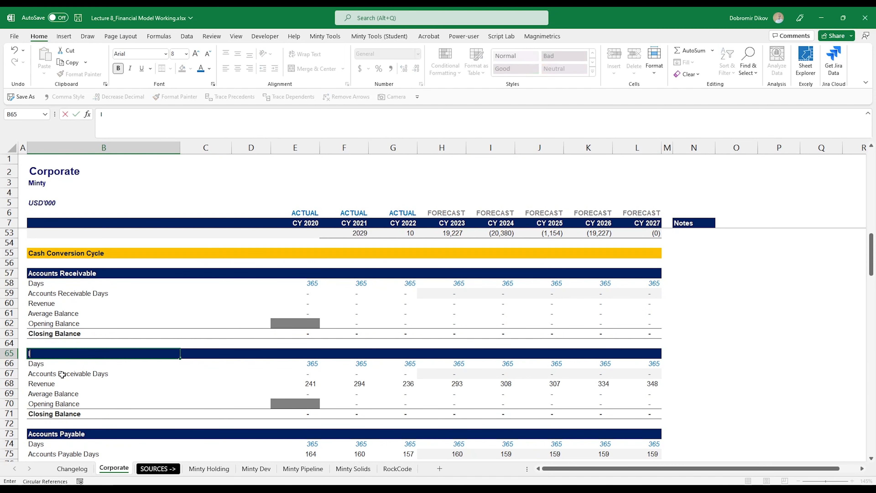
{"action": "type", "text": "nventory"}
{"action": "double_click", "coordinate": [62, 374]}
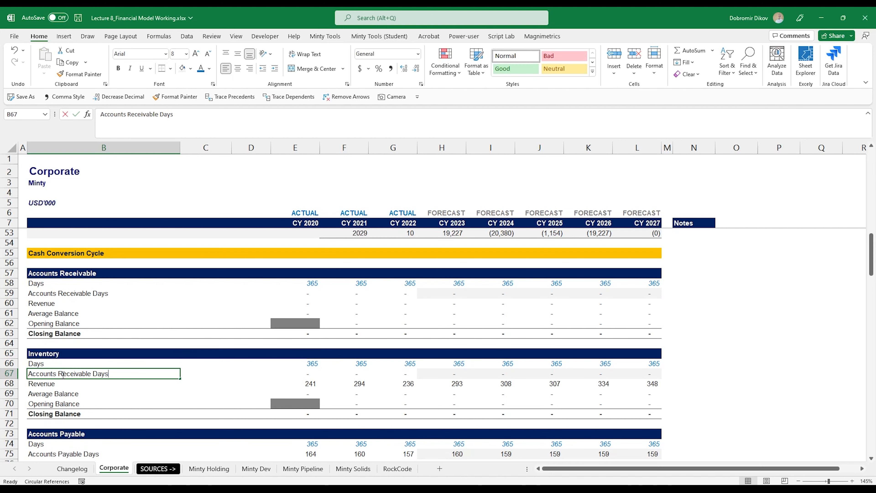
{"action": "key", "text": "ctrl+shift+Left"}
{"action": "key", "text": "ctrl+shift+Left"}
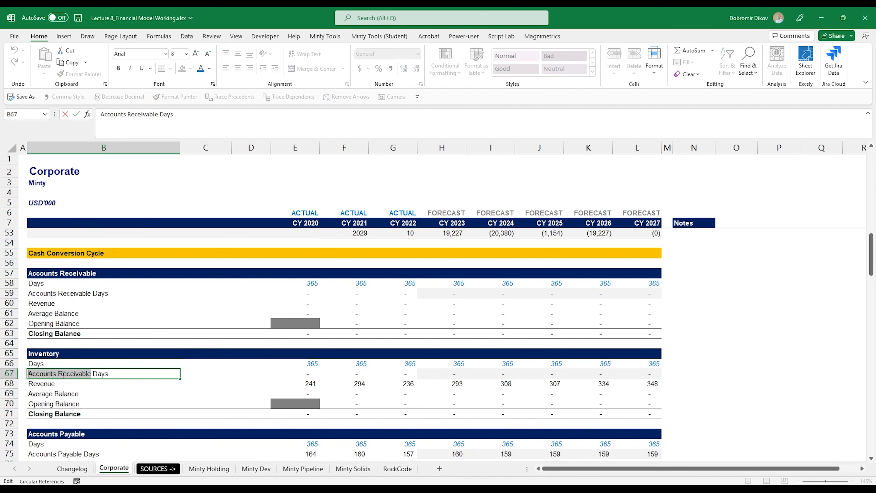
{"action": "type", "text": "Inventory"}
{"action": "key", "text": "Return"}
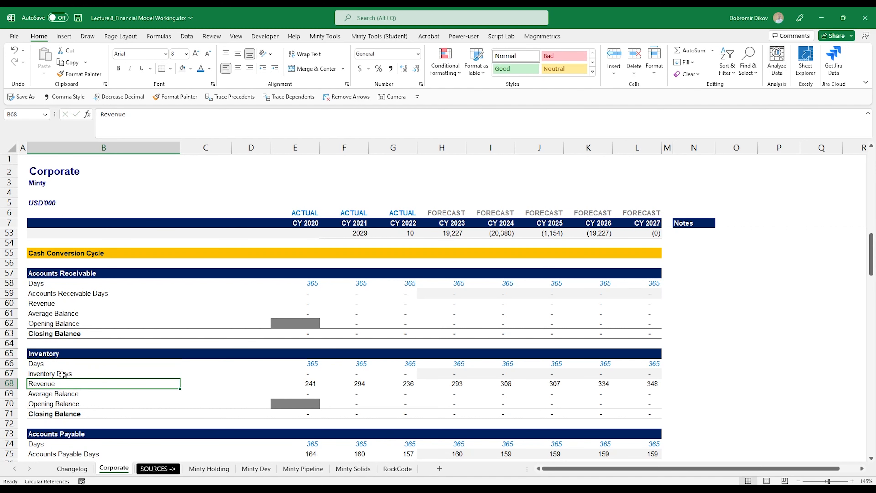
{"action": "type", "text": "Supplies"}
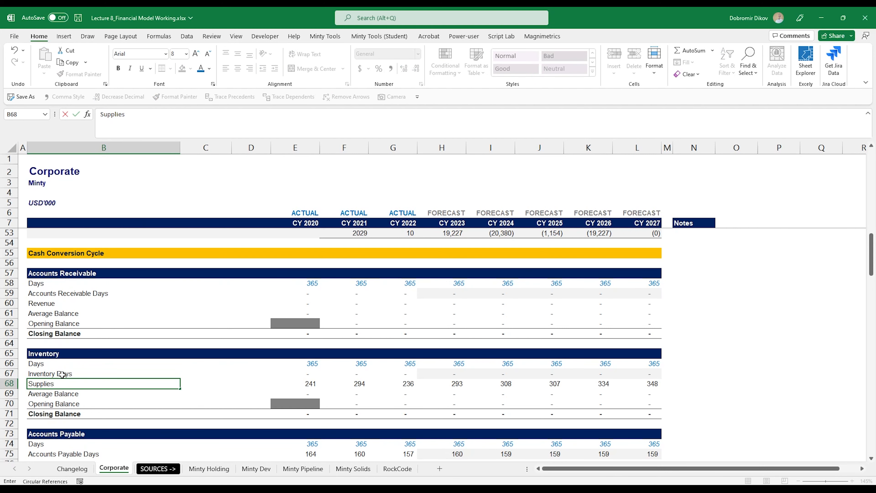
{"action": "type", "text": " (IS)"}
{"action": "key", "text": "Return"}
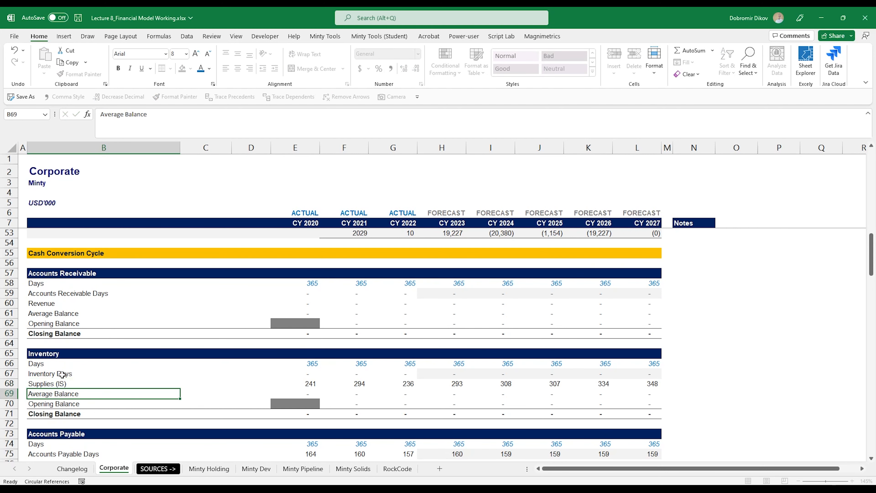
{"action": "key", "text": "Up"}
{"action": "key", "text": "ctrl+Right"}
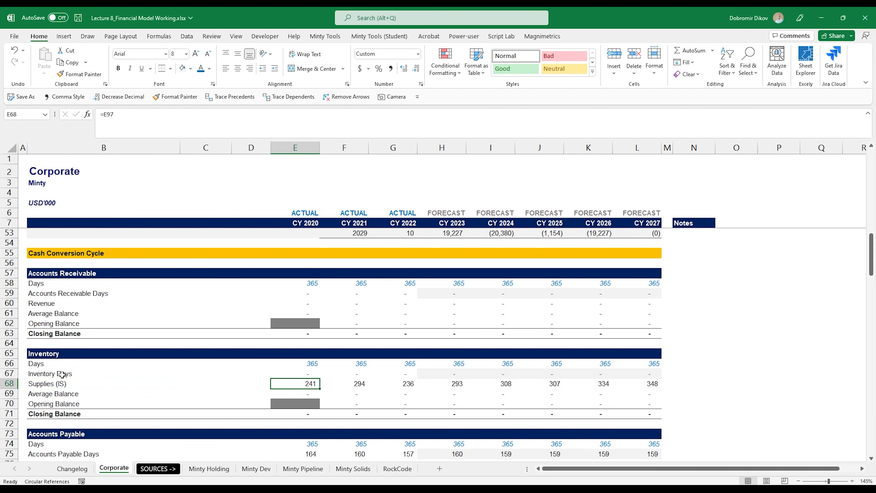
Step: Link the Supplies (IS) row to income-statement Supplies for CY 2020–2027, 724 to 1,145
{"action": "type", "text": "="}
{"action": "scroll", "coordinate": [323, 349], "scroll_direction": "down", "scroll_amount": 9}
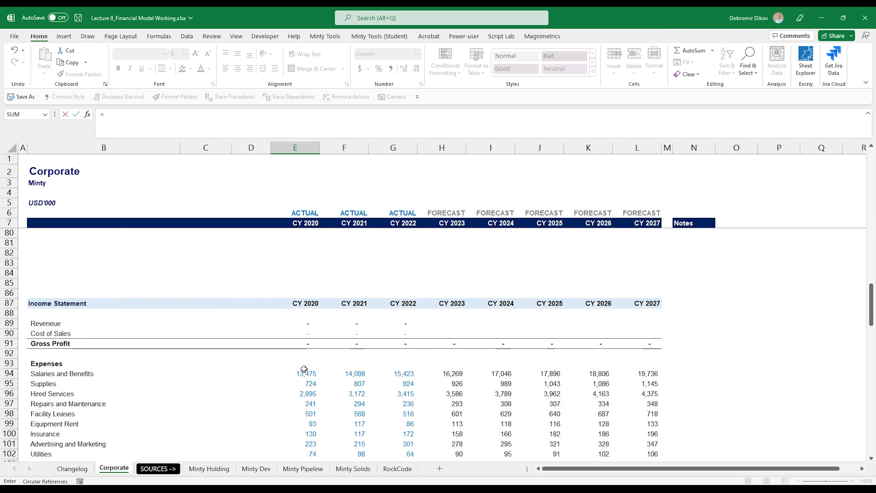
{"action": "scroll", "coordinate": [304, 369], "scroll_direction": "down", "scroll_amount": 1}
{"action": "left_click", "coordinate": [306, 356]}
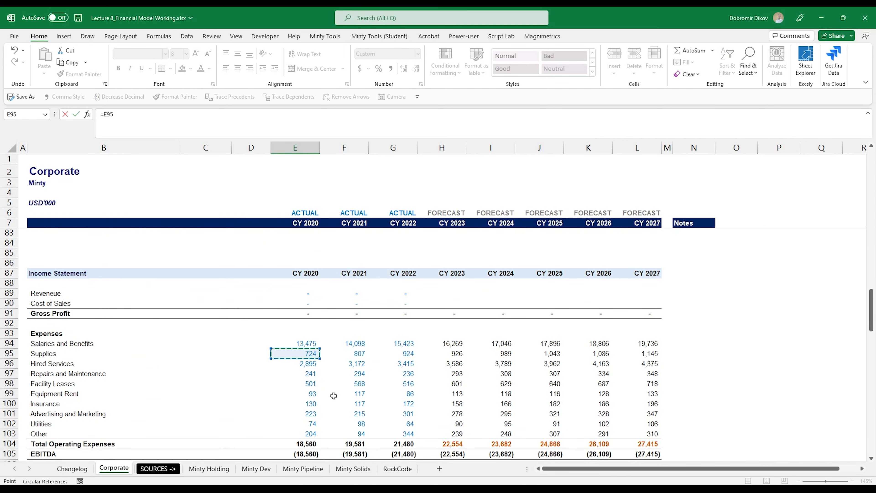
{"action": "key", "text": "ctrl+Return"}
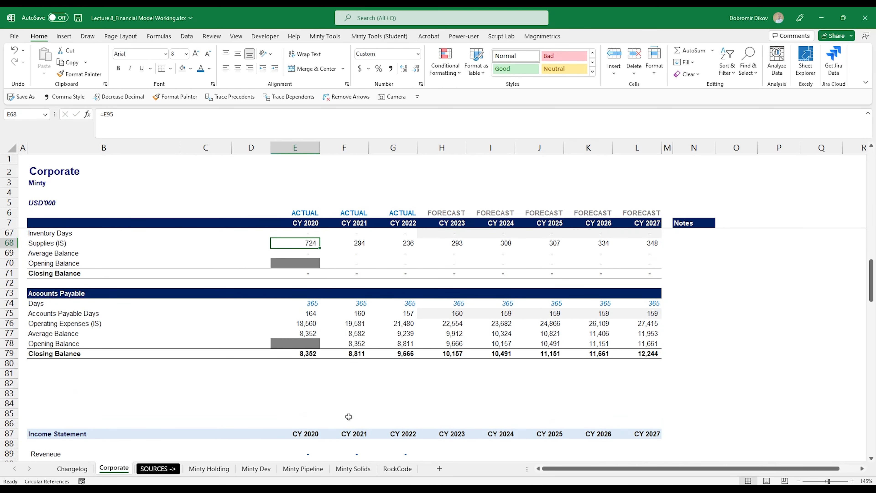
{"action": "key", "text": "ctrl+shift+Right"}
{"action": "key", "text": "ctrl+r"}
Step: Link the CY 2020–2022 inventory closing balances to balance-sheet Inventory
{"action": "scroll", "coordinate": [521, 386], "scroll_direction": "up", "scroll_amount": 3}
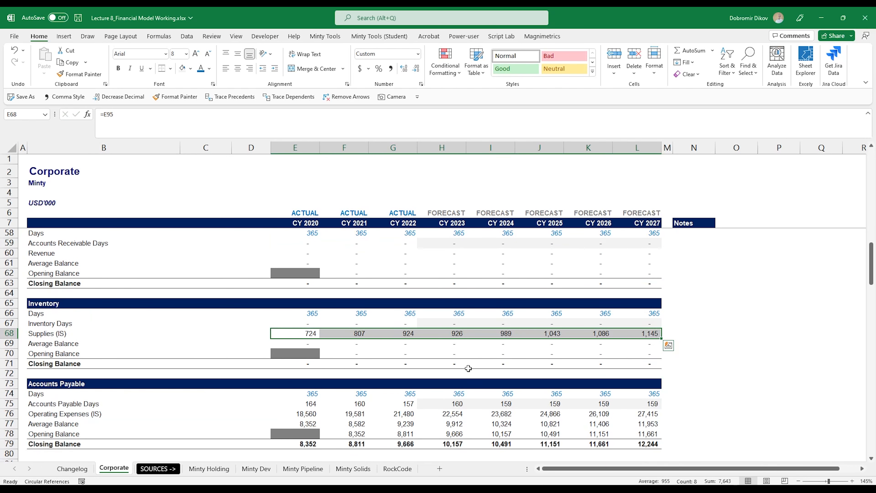
{"action": "double_click", "coordinate": [311, 325]}
{"action": "key", "text": "Escape"}
{"action": "left_click", "coordinate": [297, 346]}
{"action": "left_click", "coordinate": [298, 365]}
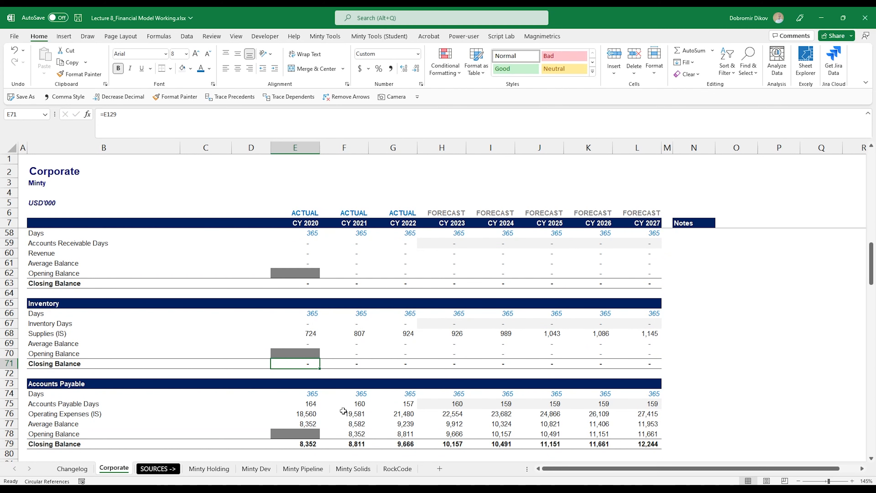
{"action": "type", "text": "="}
{"action": "scroll", "coordinate": [296, 416], "scroll_direction": "down", "scroll_amount": 17}
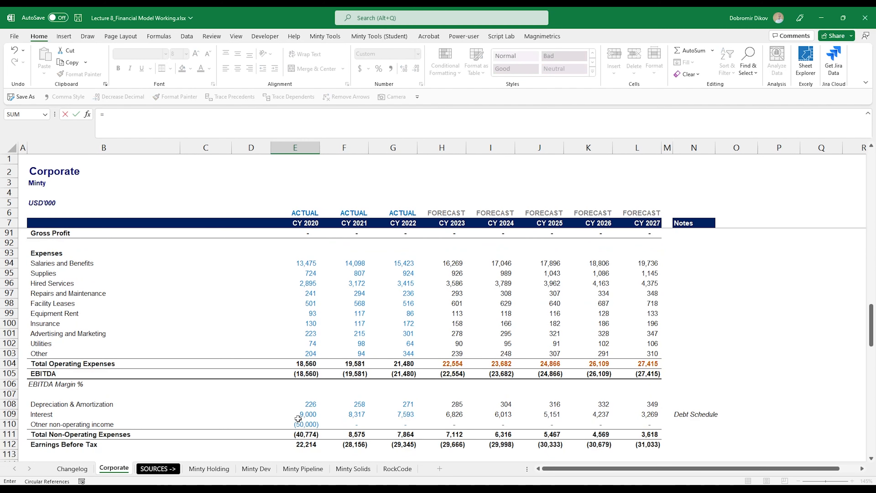
{"action": "scroll", "coordinate": [297, 421], "scroll_direction": "down", "scroll_amount": 2}
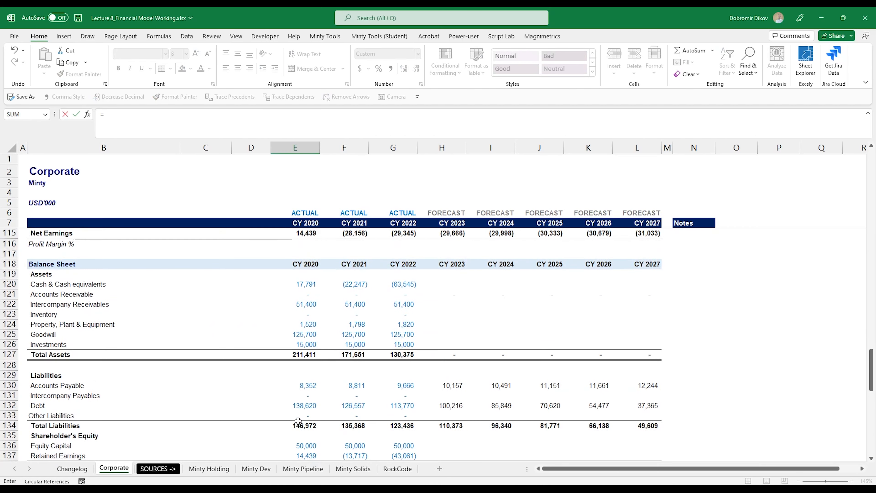
{"action": "left_click", "coordinate": [303, 315]}
{"action": "scroll", "coordinate": [323, 333], "scroll_direction": "up", "scroll_amount": 5}
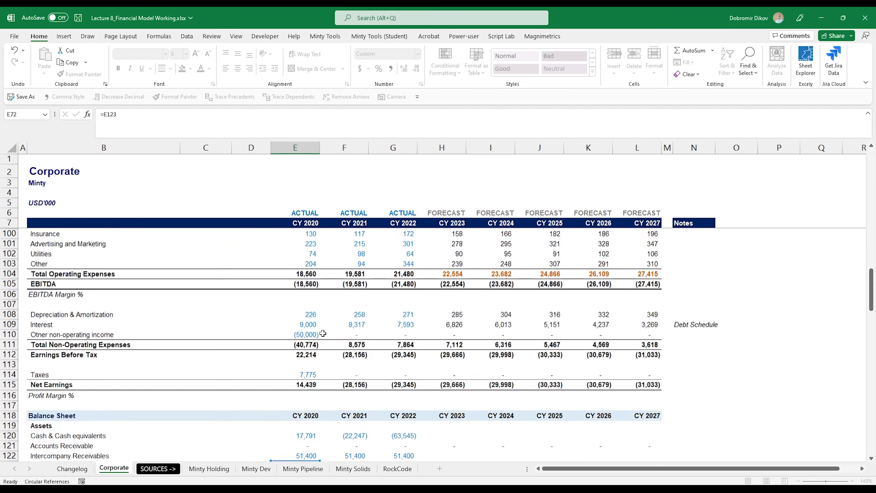
{"action": "key", "text": "ctrl+Return"}
{"action": "key", "text": "shift+Right"}
{"action": "key", "text": "shift+Right"}
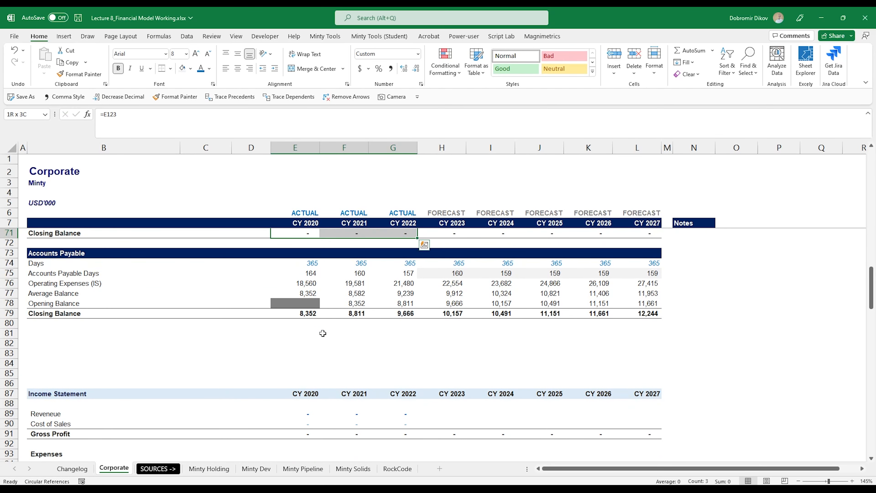
Step: Link balance-sheet Inventory for CY 2023–2027 to the Inventory schedule's closing balances
{"action": "scroll", "coordinate": [321, 331], "scroll_direction": "up", "scroll_amount": 3}
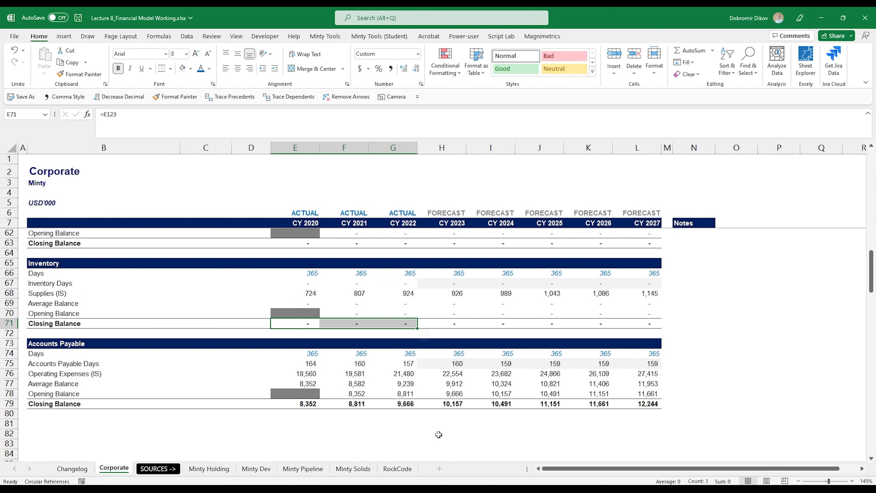
{"action": "scroll", "coordinate": [439, 434], "scroll_direction": "down", "scroll_amount": 16}
{"action": "left_click", "coordinate": [447, 365]}
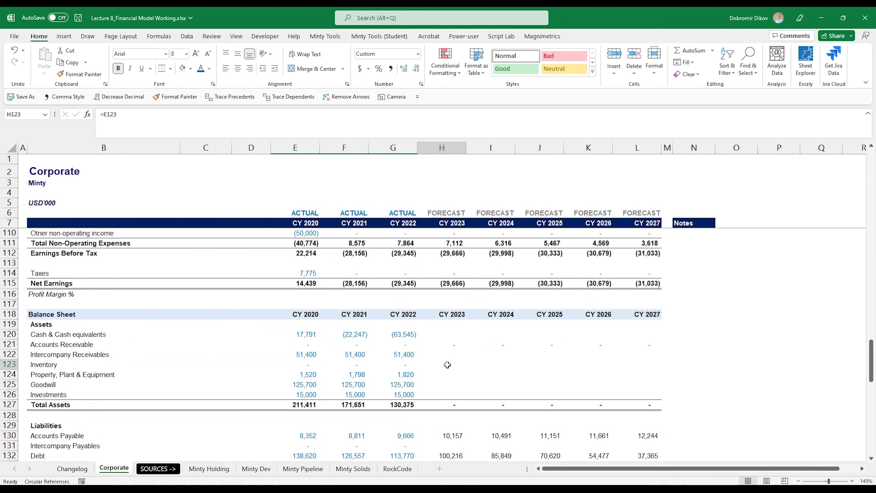
{"action": "type", "text": "="}
{"action": "scroll", "coordinate": [455, 393], "scroll_direction": "up", "scroll_amount": 12}
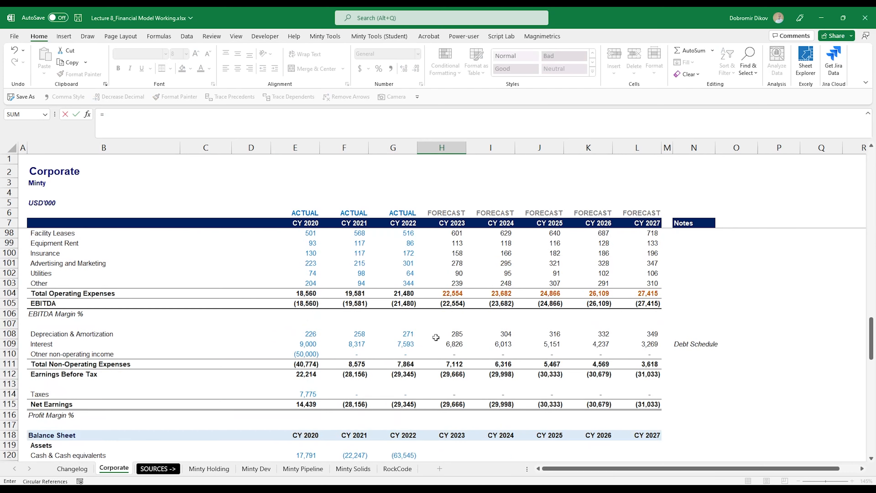
{"action": "scroll", "coordinate": [450, 326], "scroll_direction": "up", "scroll_amount": 3}
{"action": "left_click", "coordinate": [451, 295]}
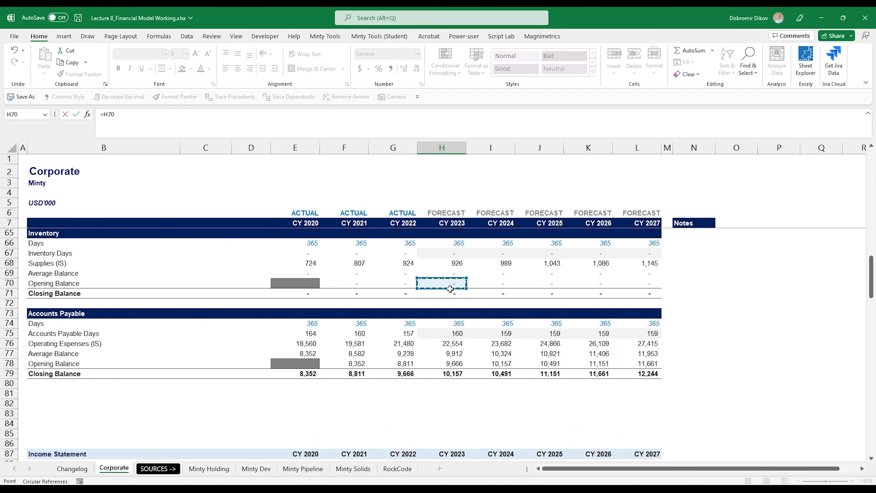
{"action": "key", "text": "ctrl+Return"}
{"action": "key", "text": "shift+Right"}
{"action": "key", "text": "shift+Right"}
{"action": "key", "text": "shift+Right"}
{"action": "key", "text": "shift+Right"}
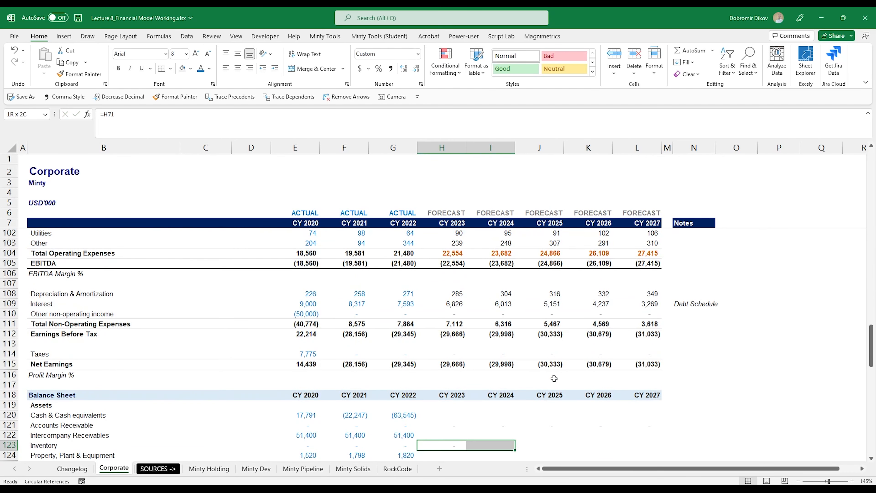
{"action": "key", "text": "ctrl+r"}
{"action": "scroll", "coordinate": [526, 390], "scroll_direction": "up", "scroll_amount": 16}
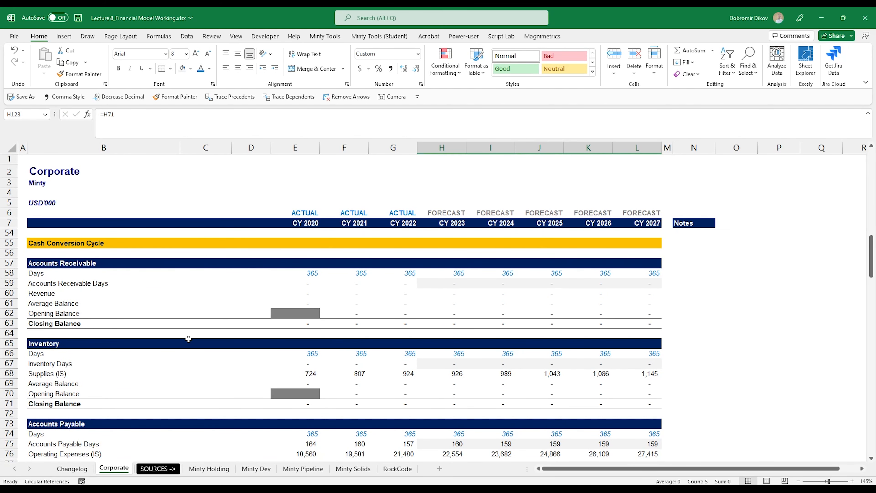
{"action": "scroll", "coordinate": [233, 366], "scroll_direction": "down", "scroll_amount": 1}
{"action": "scroll", "coordinate": [311, 364], "scroll_direction": "up", "scroll_amount": 1}
{"action": "scroll", "coordinate": [356, 415], "scroll_direction": "down", "scroll_amount": 3}
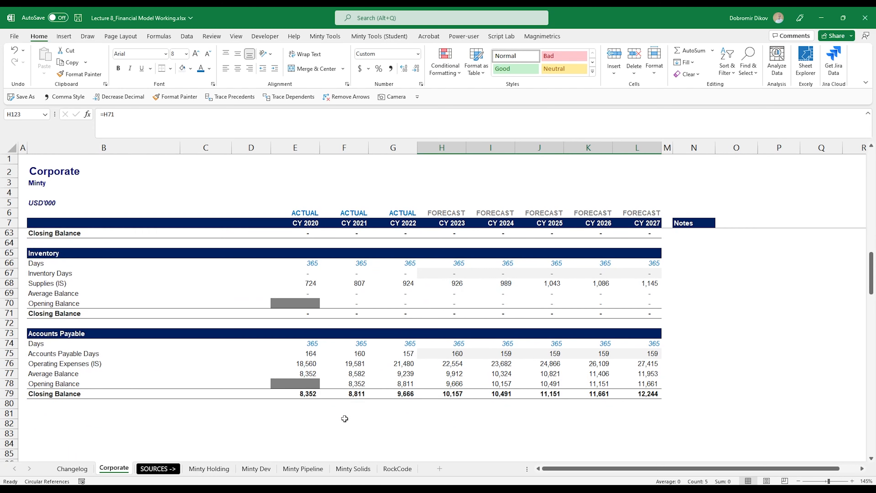
{"action": "scroll", "coordinate": [345, 418], "scroll_direction": "down", "scroll_amount": 1}
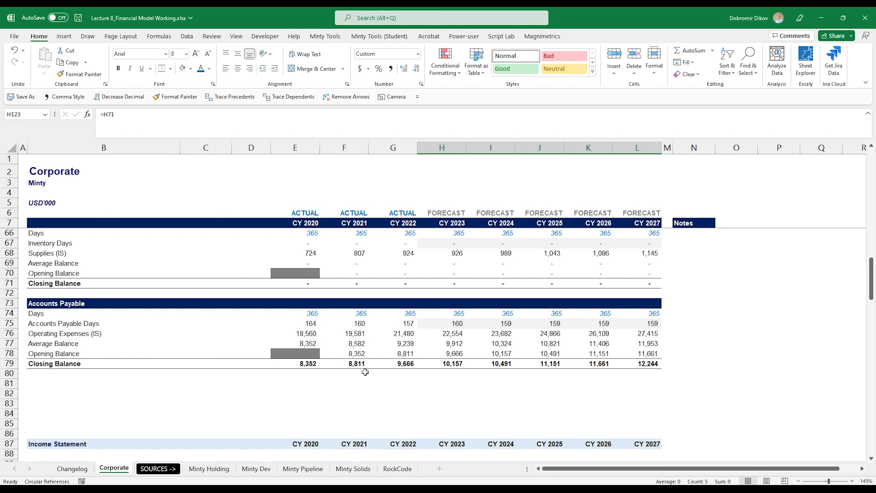
Step: Add a Net Working Capital row, =E63+E71-E79, filled across to CY 2027
{"action": "left_click", "coordinate": [162, 383]}
{"action": "type", "text": "Net Workin"}
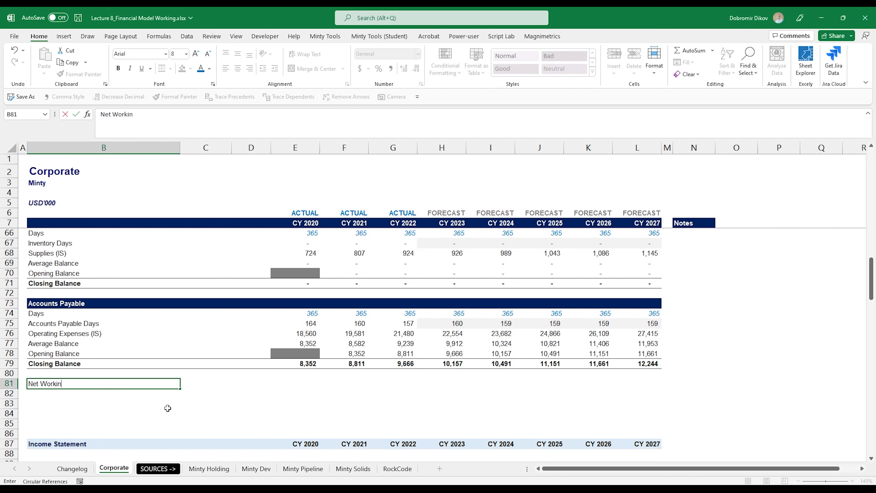
{"action": "type", "text": "g Capital"}
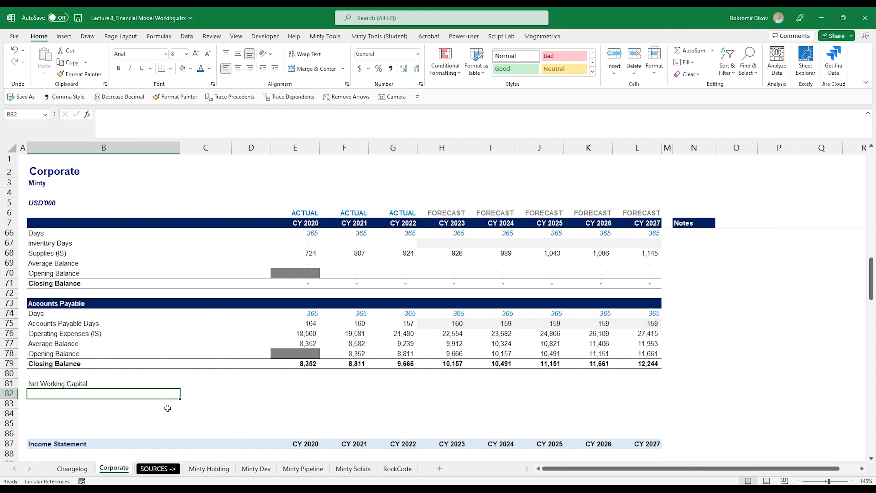
{"action": "key", "text": "Right"}
{"action": "key", "text": "Right"}
{"action": "key", "text": "Right"}
{"action": "type", "text": "="}
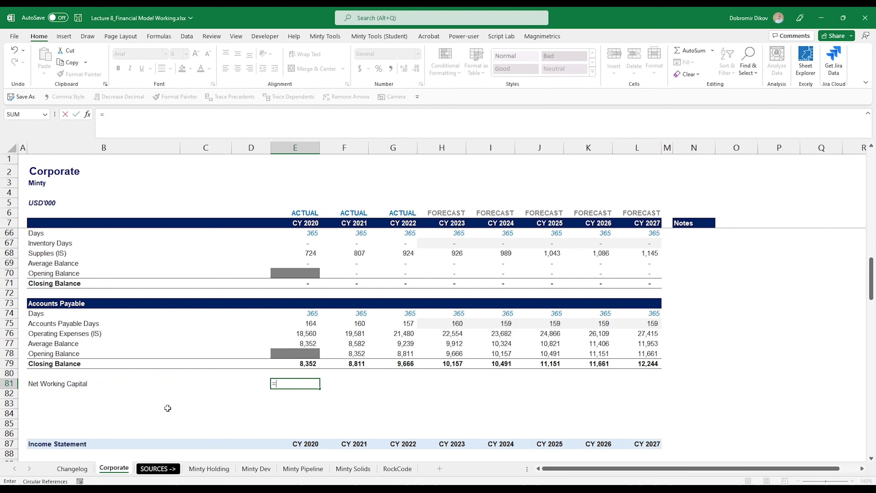
{"action": "key", "text": "Up"}
{"action": "key", "text": "Up"}
{"action": "key", "text": "Up"}
{"action": "key", "text": "Up"}
{"action": "key", "text": "Up"}
{"action": "key", "text": "Up"}
{"action": "key", "text": "Up"}
{"action": "key", "text": "Up"}
{"action": "key", "text": "Up"}
{"action": "key", "text": "Up"}
{"action": "key", "text": "Up"}
{"action": "key", "text": "Up"}
{"action": "key", "text": "Up"}
{"action": "key", "text": "Up"}
{"action": "key", "text": "Up"}
{"action": "key", "text": "Up"}
{"action": "key", "text": "Up"}
{"action": "key", "text": "Up"}
{"action": "key", "text": "Up"}
{"action": "key", "text": "Up"}
{"action": "key", "text": "Up"}
{"action": "key", "text": "Up"}
{"action": "key", "text": "Up"}
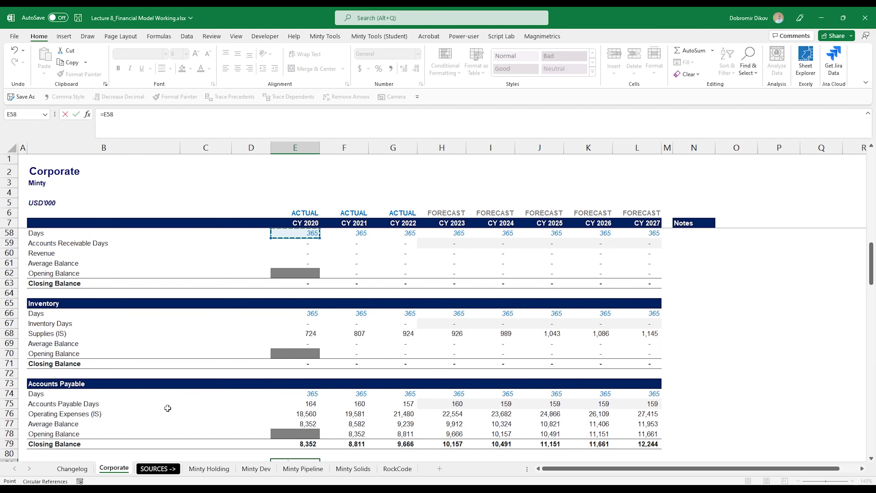
{"action": "key", "text": "Down"}
{"action": "key", "text": "Down"}
{"action": "key", "text": "Down"}
{"action": "key", "text": "Down"}
{"action": "key", "text": "Down"}
{"action": "type", "text": "+"}
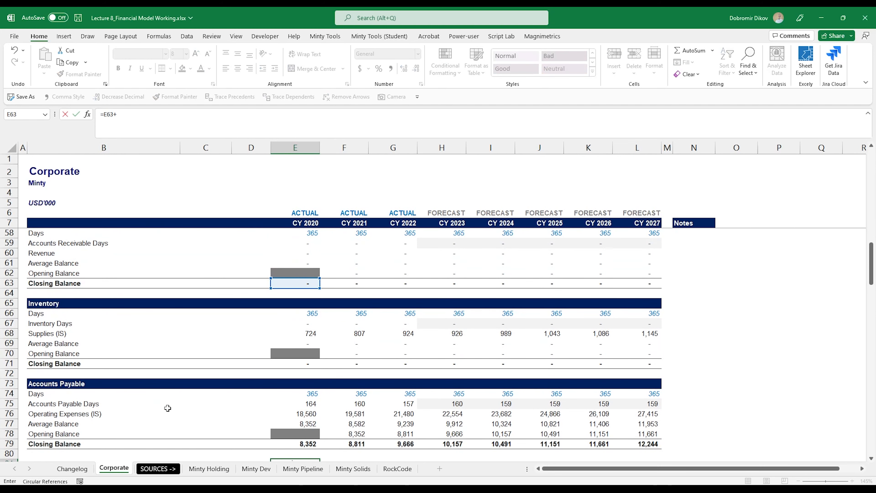
{"action": "key", "text": "Down"}
{"action": "key", "text": "Down"}
{"action": "key", "text": "Down"}
{"action": "key", "text": "Down"}
{"action": "key", "text": "Down"}
{"action": "key", "text": "Down"}
{"action": "key", "text": "Down"}
{"action": "key", "text": "Down"}
{"action": "key", "text": "Down"}
{"action": "key", "text": "Down"}
{"action": "key", "text": "Down"}
{"action": "key", "text": "Down"}
{"action": "key", "text": "Down"}
{"action": "key", "text": "Down"}
{"action": "key", "text": "Up"}
{"action": "key", "text": "Up"}
{"action": "key", "text": "Up"}
{"action": "key", "text": "Up"}
{"action": "key", "text": "Up"}
{"action": "key", "text": "Up"}
{"action": "type", "text": "-"}
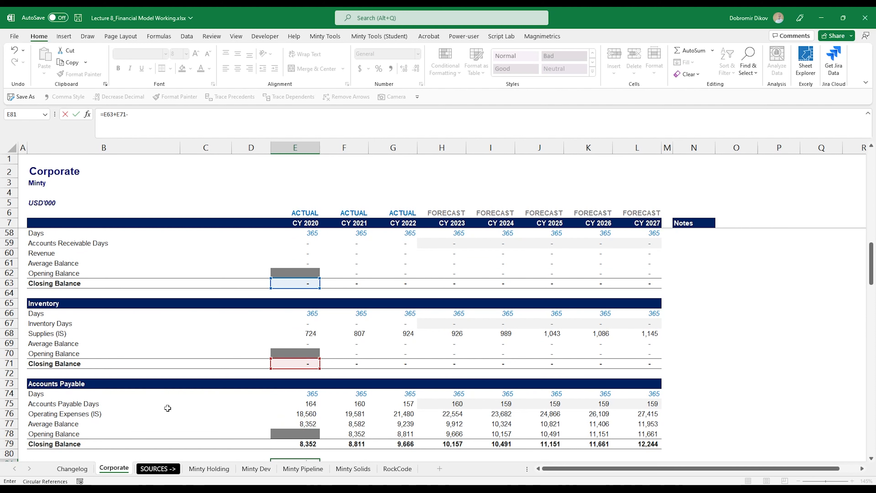
{"action": "key", "text": "Down"}
{"action": "key", "text": "Down"}
{"action": "key", "text": "Down"}
{"action": "key", "text": "Down"}
{"action": "key", "text": "Down"}
{"action": "key", "text": "Down"}
{"action": "key", "text": "Down"}
{"action": "key", "text": "Down"}
{"action": "key", "text": "Down"}
{"action": "key", "text": "Up"}
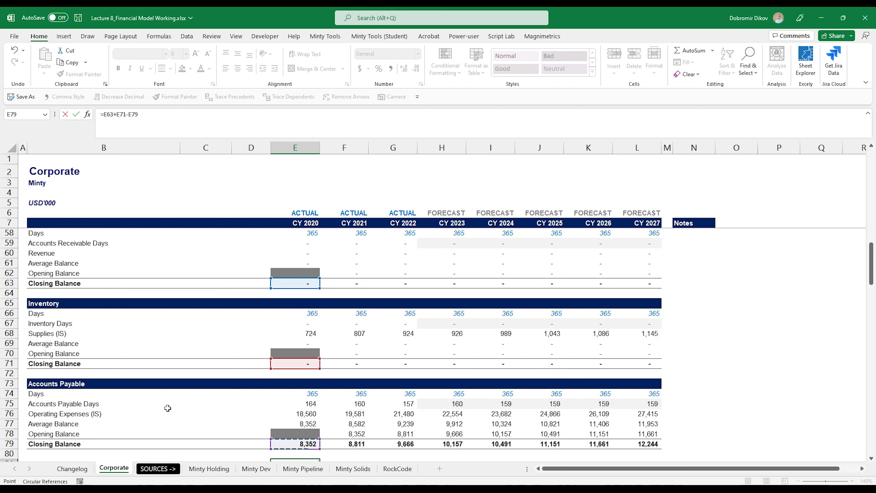
{"action": "key", "text": "ctrl+Return"}
{"action": "key", "text": "shift+Right"}
{"action": "key", "text": "shift+Right"}
{"action": "key", "text": "shift+Right"}
{"action": "key", "text": "shift+Right"}
{"action": "key", "text": "shift+Right"}
{"action": "key", "text": "shift+Right"}
{"action": "key", "text": "shift+Right"}
{"action": "key", "text": "ctrl+r"}
Step: Add a bold Change in Net Working Capital label in row 82 with a bottom border
{"action": "key", "text": "Left"}
{"action": "key", "text": "Left"}
{"action": "key", "text": "Left"}
{"action": "key", "text": "Left"}
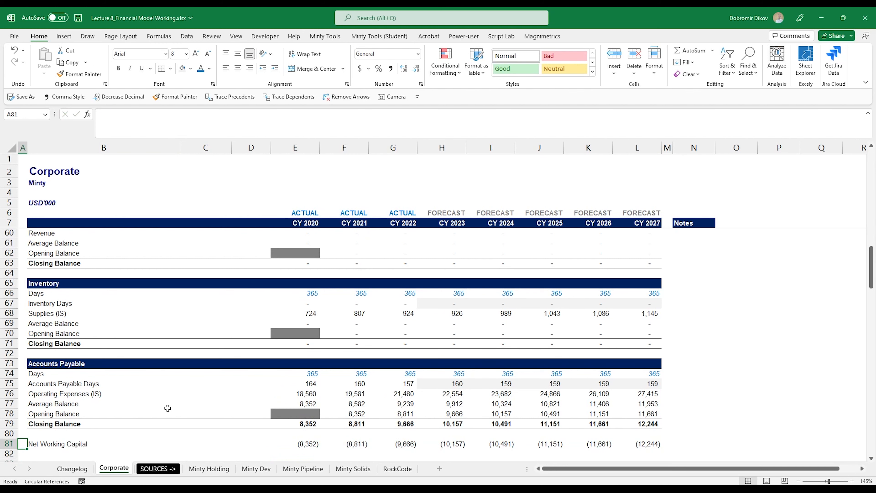
{"action": "key", "text": "Right"}
{"action": "key", "text": "Down"}
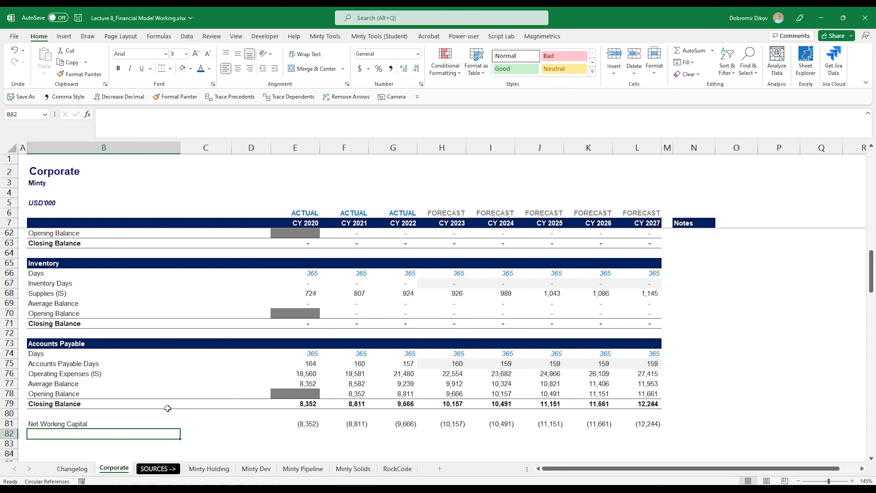
{"action": "type", "text": "Change in Net Working C"}
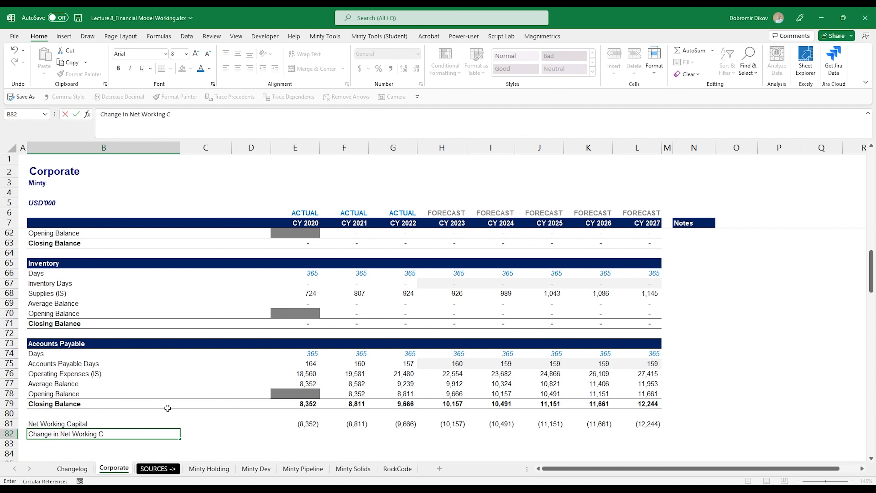
{"action": "type", "text": "l"}
{"action": "key", "text": "ctrl+Return"}
{"action": "key", "text": "shift+Right"}
{"action": "key", "text": "shift+Right"}
{"action": "key", "text": "shift+Right"}
{"action": "key", "text": "shift+Right"}
{"action": "key", "text": "shift+Right"}
{"action": "key", "text": "shift+Right"}
{"action": "key", "text": "shift+Right"}
{"action": "key", "text": "shift+Right"}
{"action": "key", "text": "shift+Right"}
{"action": "key", "text": "shift+Right"}
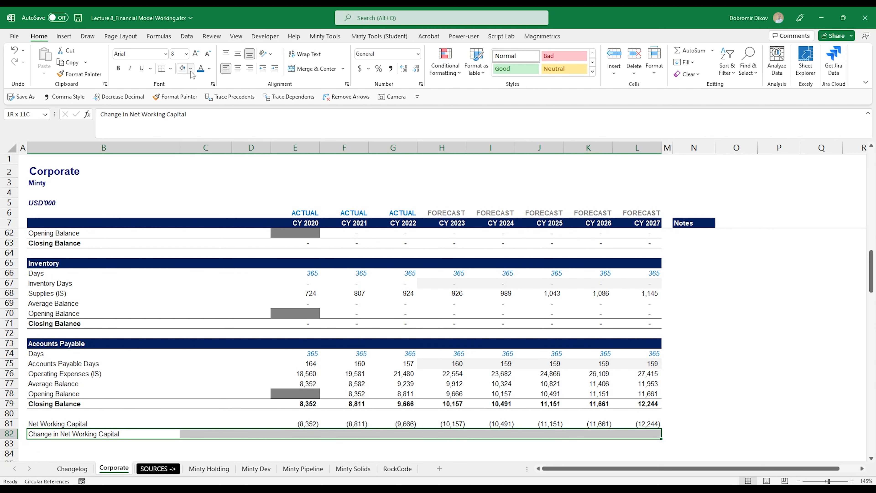
{"action": "left_click", "coordinate": [171, 68]}
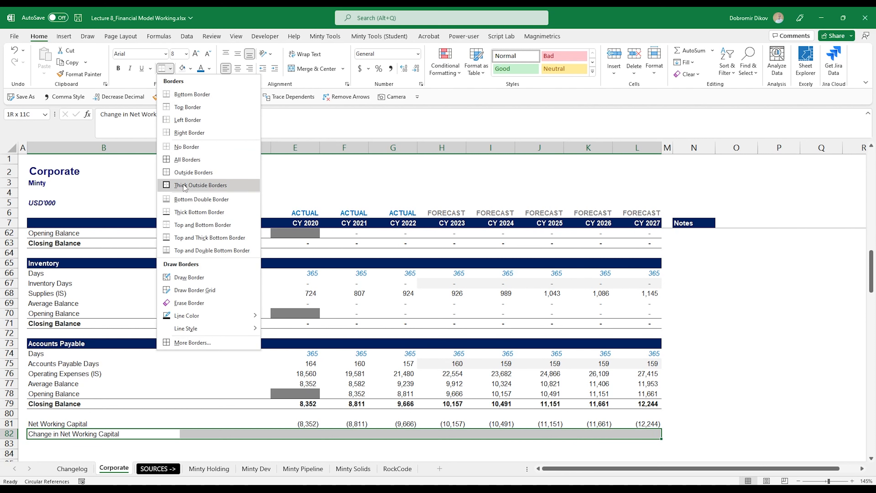
{"action": "left_click", "coordinate": [193, 251]}
{"action": "left_click", "coordinate": [118, 68]}
Step: Compute the yearly change as =F81-E81 through CY 2027, giving (459) to (583)
{"action": "left_click", "coordinate": [344, 433]}
{"action": "type", "text": "="}
{"action": "key", "text": "Up"}
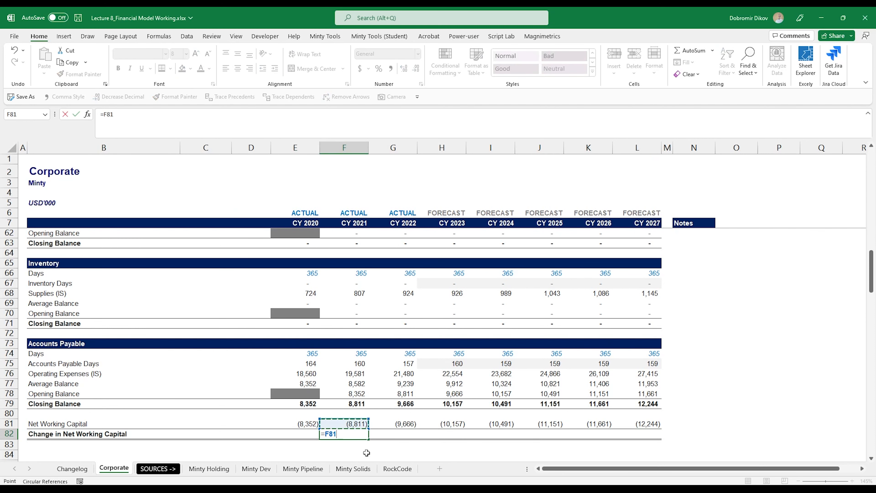
{"action": "type", "text": "-"}
{"action": "key", "text": "Up"}
{"action": "key", "text": "Left"}
{"action": "key", "text": "Return"}
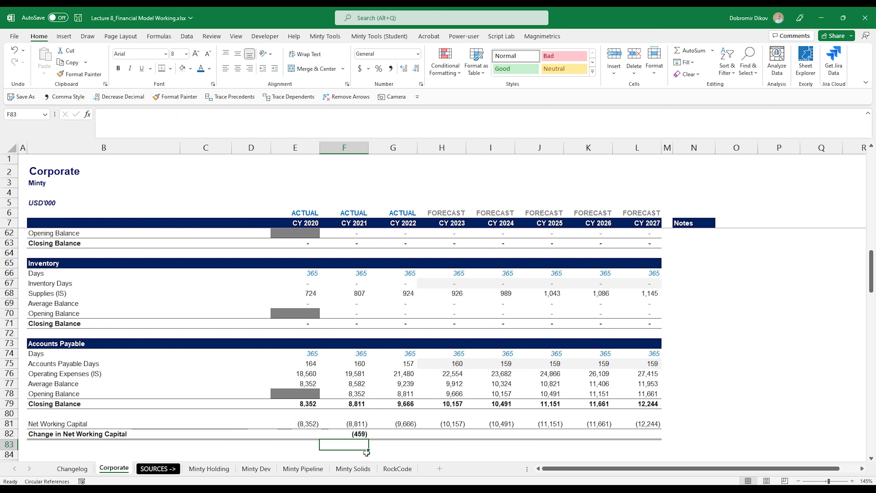
{"action": "key", "text": "Up"}
{"action": "key", "text": "shift+Right"}
{"action": "key", "text": "shift+Right"}
{"action": "key", "text": "shift+Right"}
{"action": "key", "text": "shift+Right"}
{"action": "key", "text": "shift+Right"}
{"action": "key", "text": "shift+Right"}
{"action": "key", "text": "ctrl+r"}
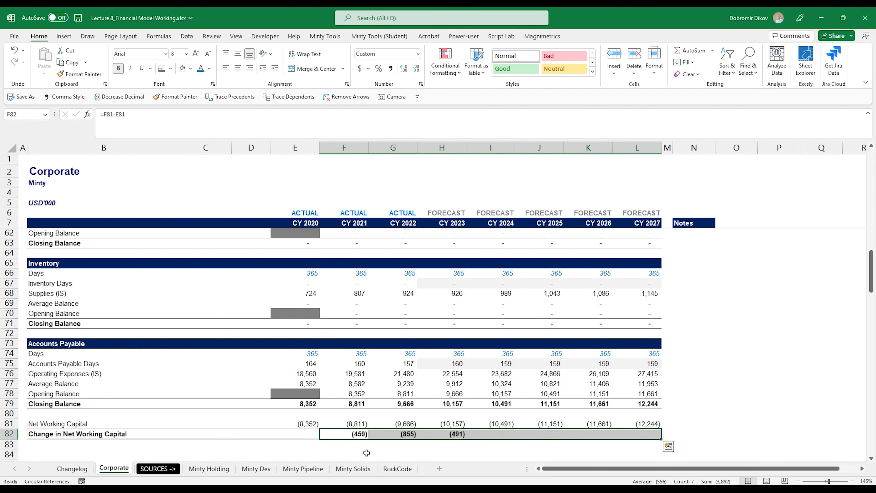
{"action": "scroll", "coordinate": [487, 408], "scroll_direction": "down", "scroll_amount": 3}
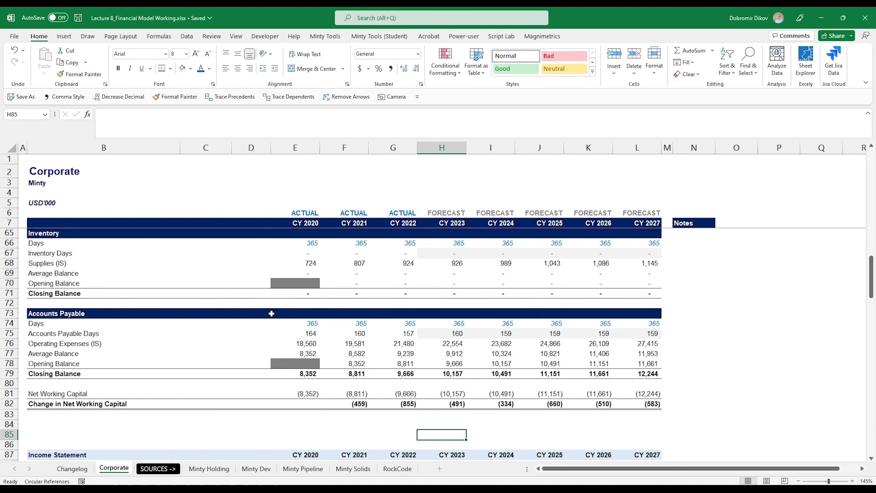
{"action": "scroll", "coordinate": [229, 350], "scroll_direction": "up", "scroll_amount": 2}
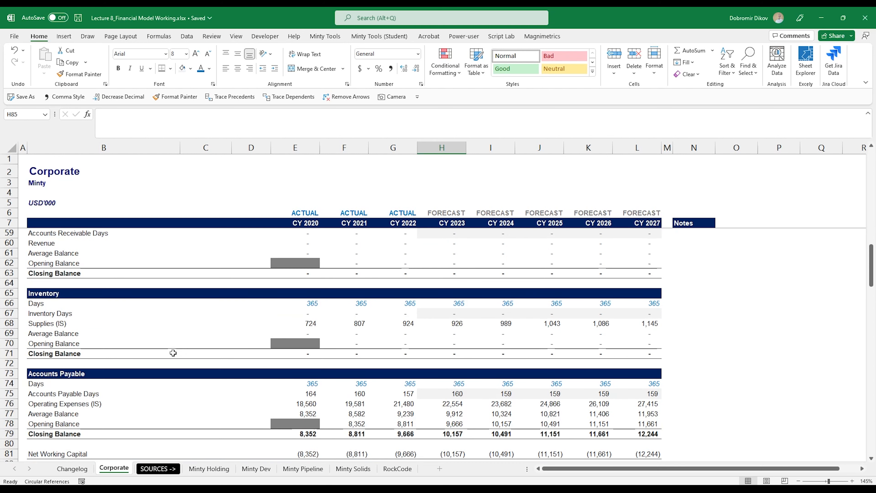